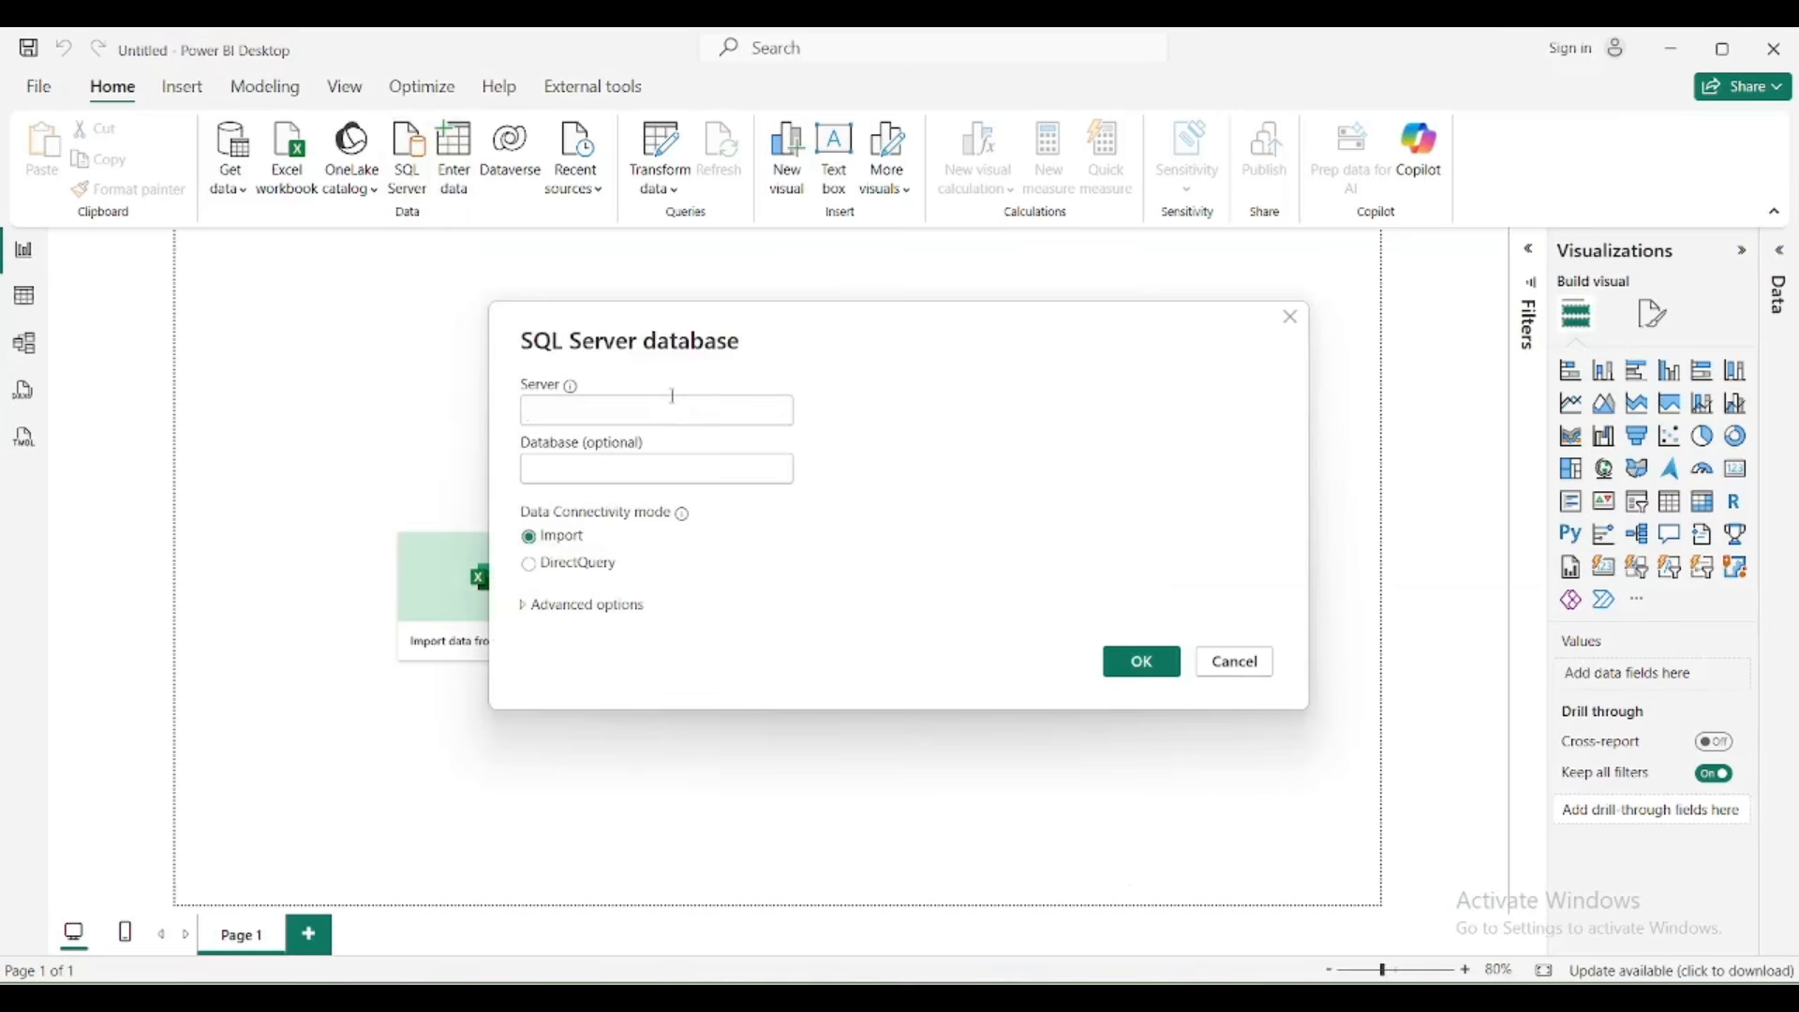
# - Switch to SQL Server Management Studio and copy the full server instance name from the connected server's properties
pyautogui.click(956, 993)
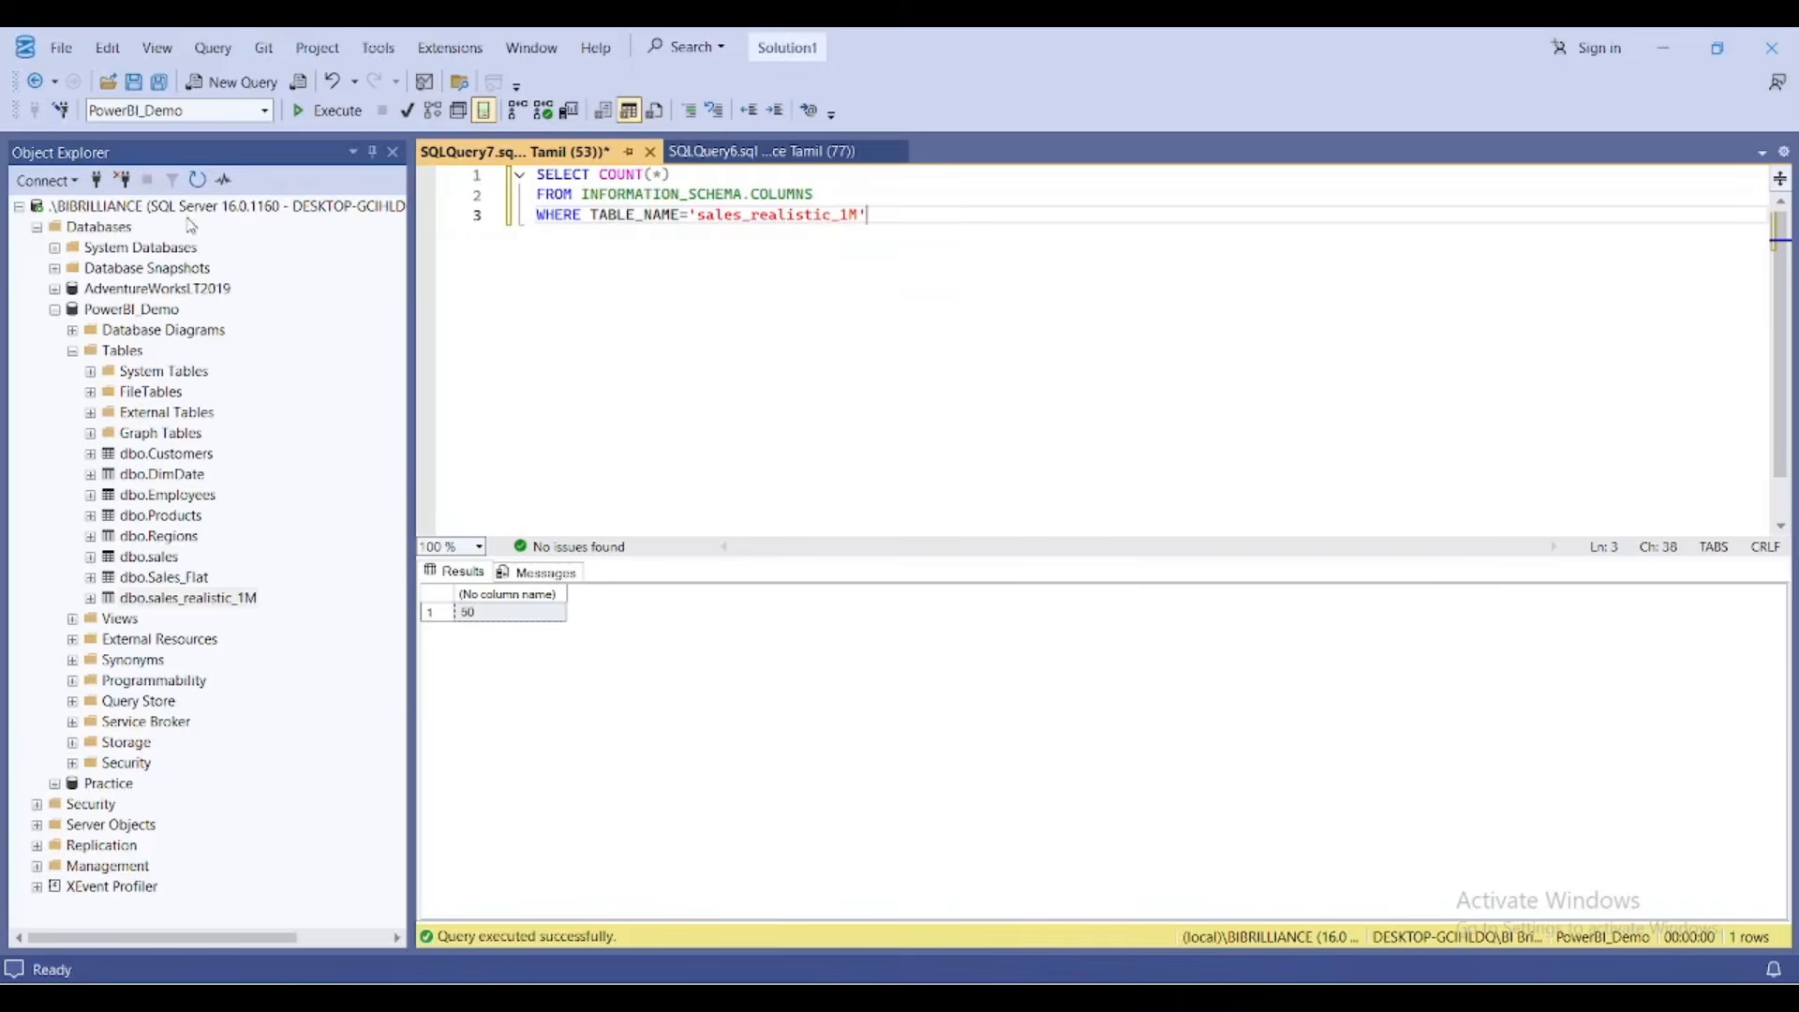
pyautogui.click(185, 212)
pyautogui.rightClick(187, 222)
pyautogui.click(249, 623)
pyautogui.click(1209, 259)
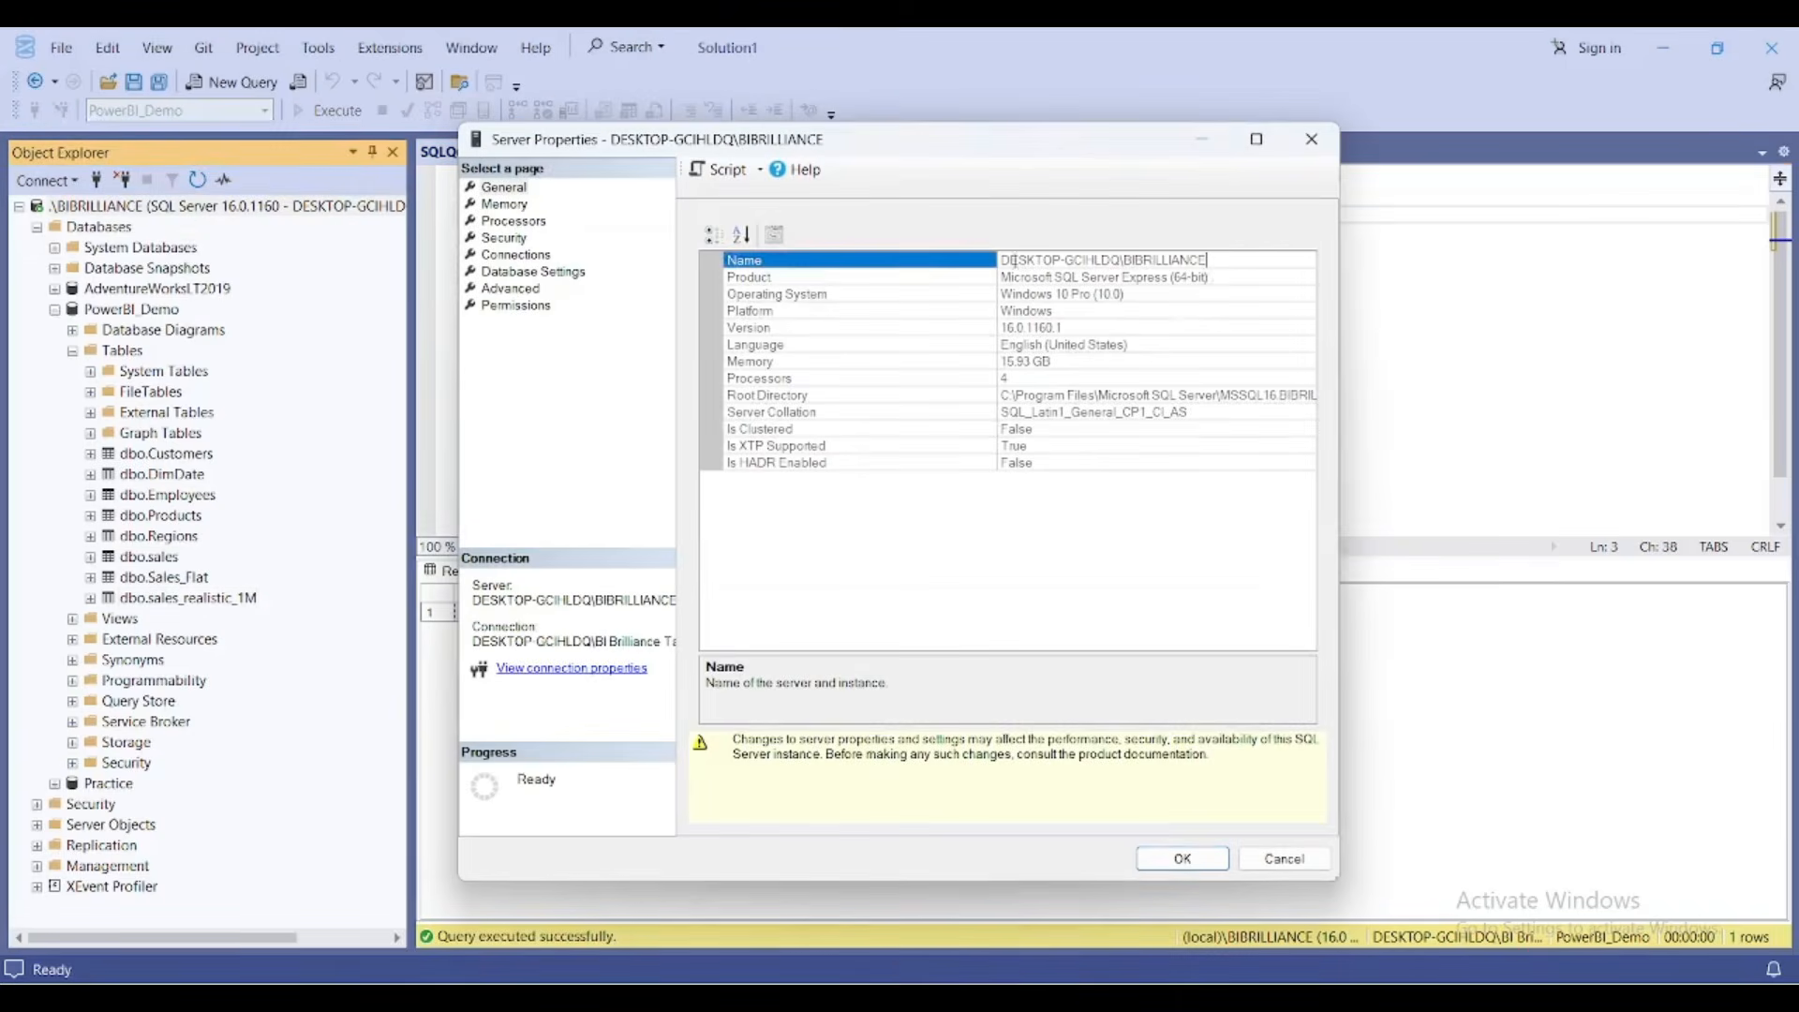
pyautogui.moveTo(1240, 260); pyautogui.dragTo(1001, 260)
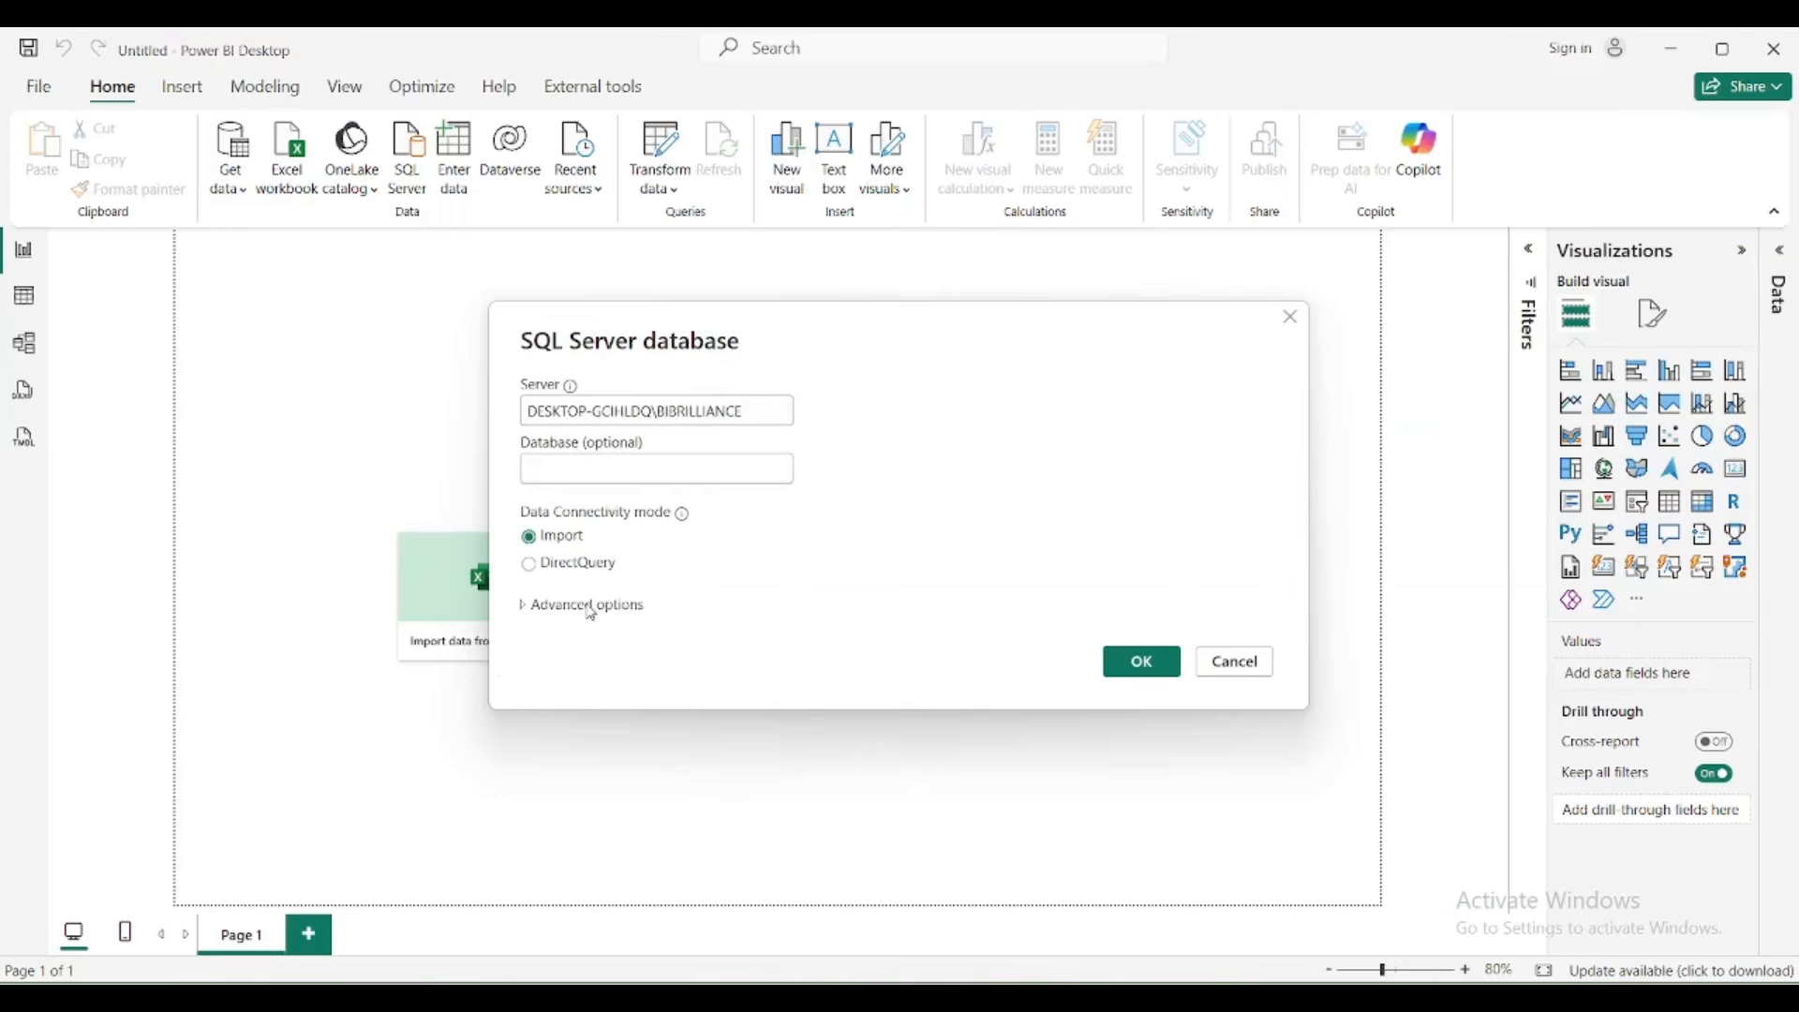
# - In Power BI Desktop, connect to server DESKTOP-GCIHLDQ\BIBRILLIANCE in Import mode and load the sales_realistic_1M table
pyautogui.click(1130, 664)
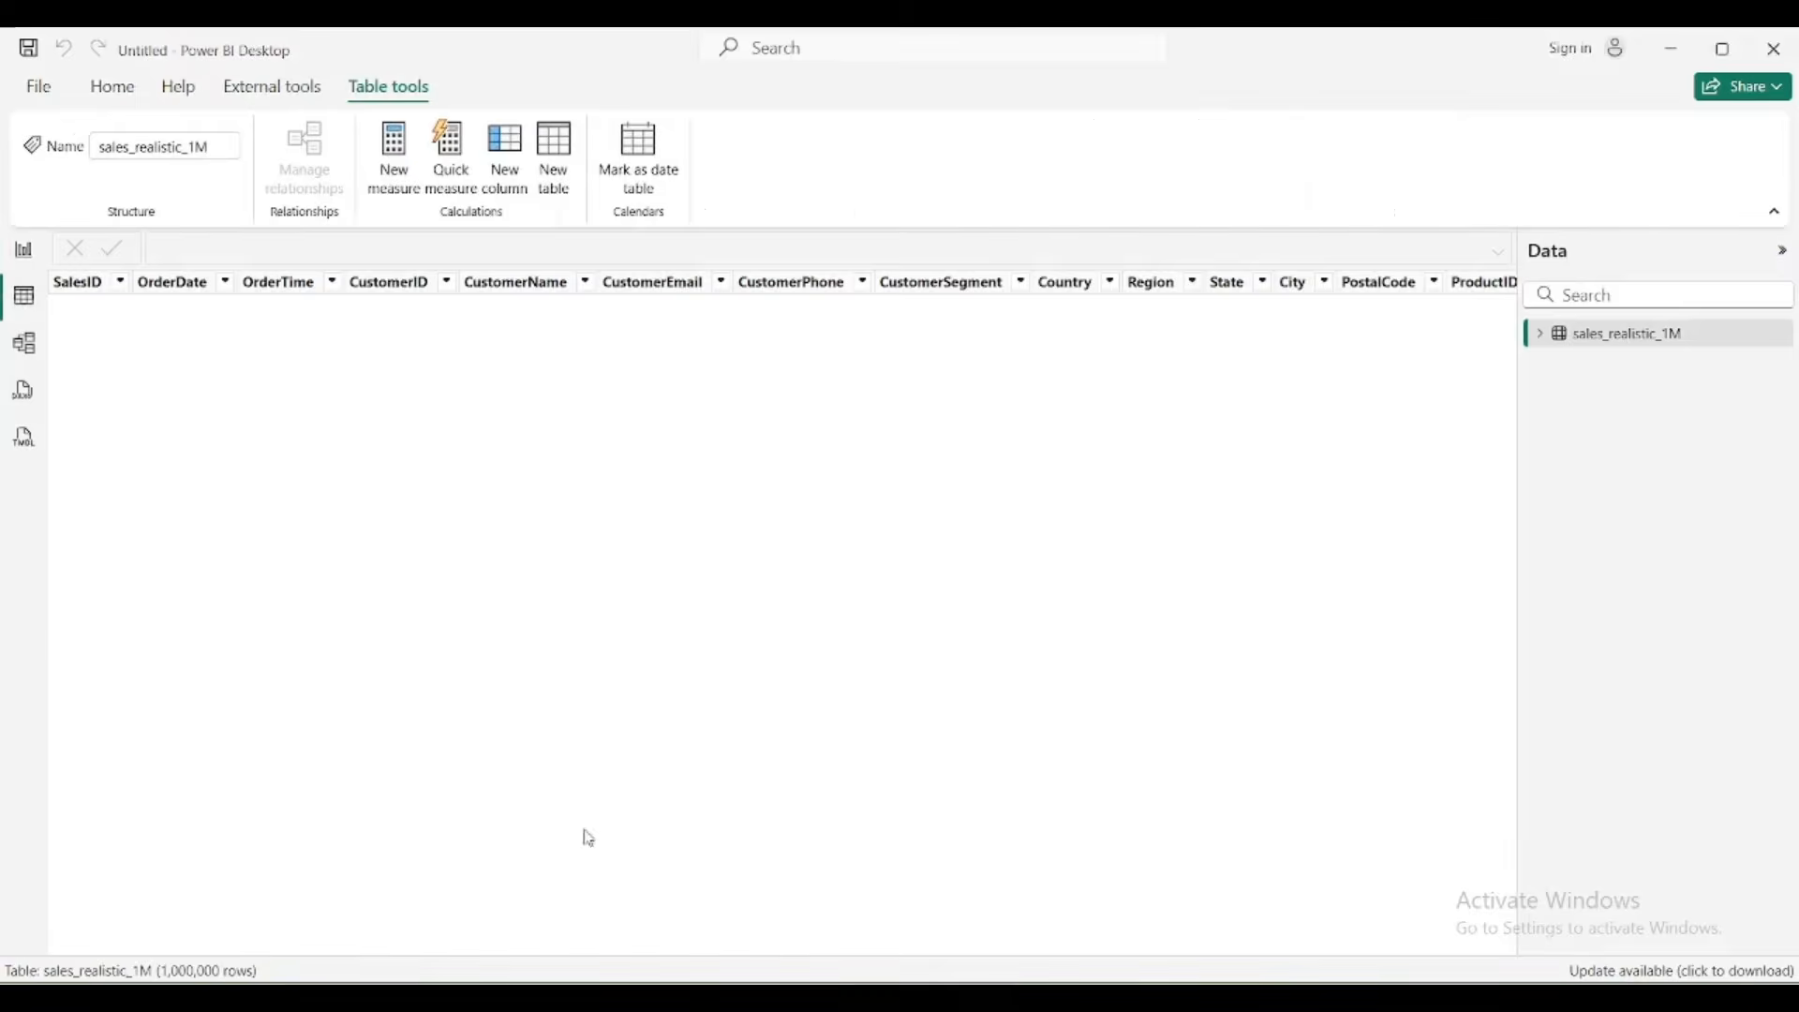
pyautogui.moveTo(281, 946)
pyautogui.mouseDown()
pyautogui.moveTo(1360, 946)
pyautogui.moveTo(281, 946)
pyautogui.mouseUp()
# - Add a widened table visual to the report page with Country, CreatedDate, Currency, CustomerEmail and the count of CustomerID
pyautogui.click(23, 250)
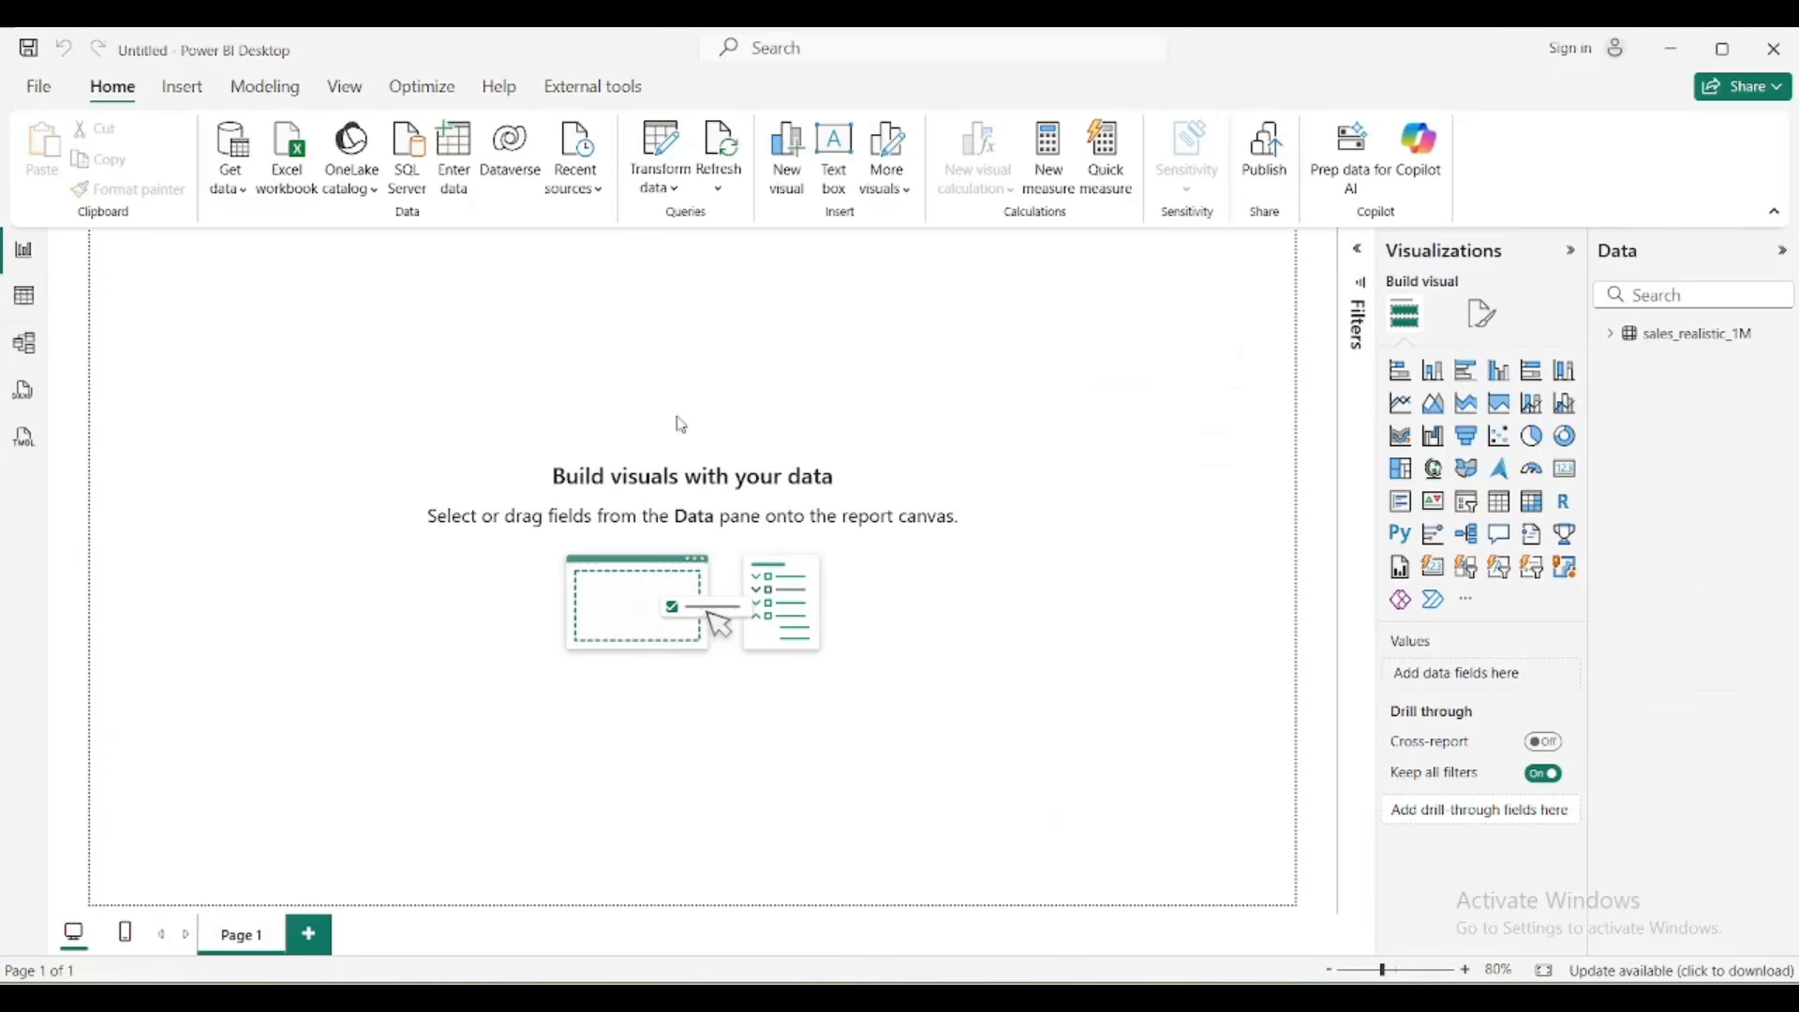
pyautogui.click(1500, 501)
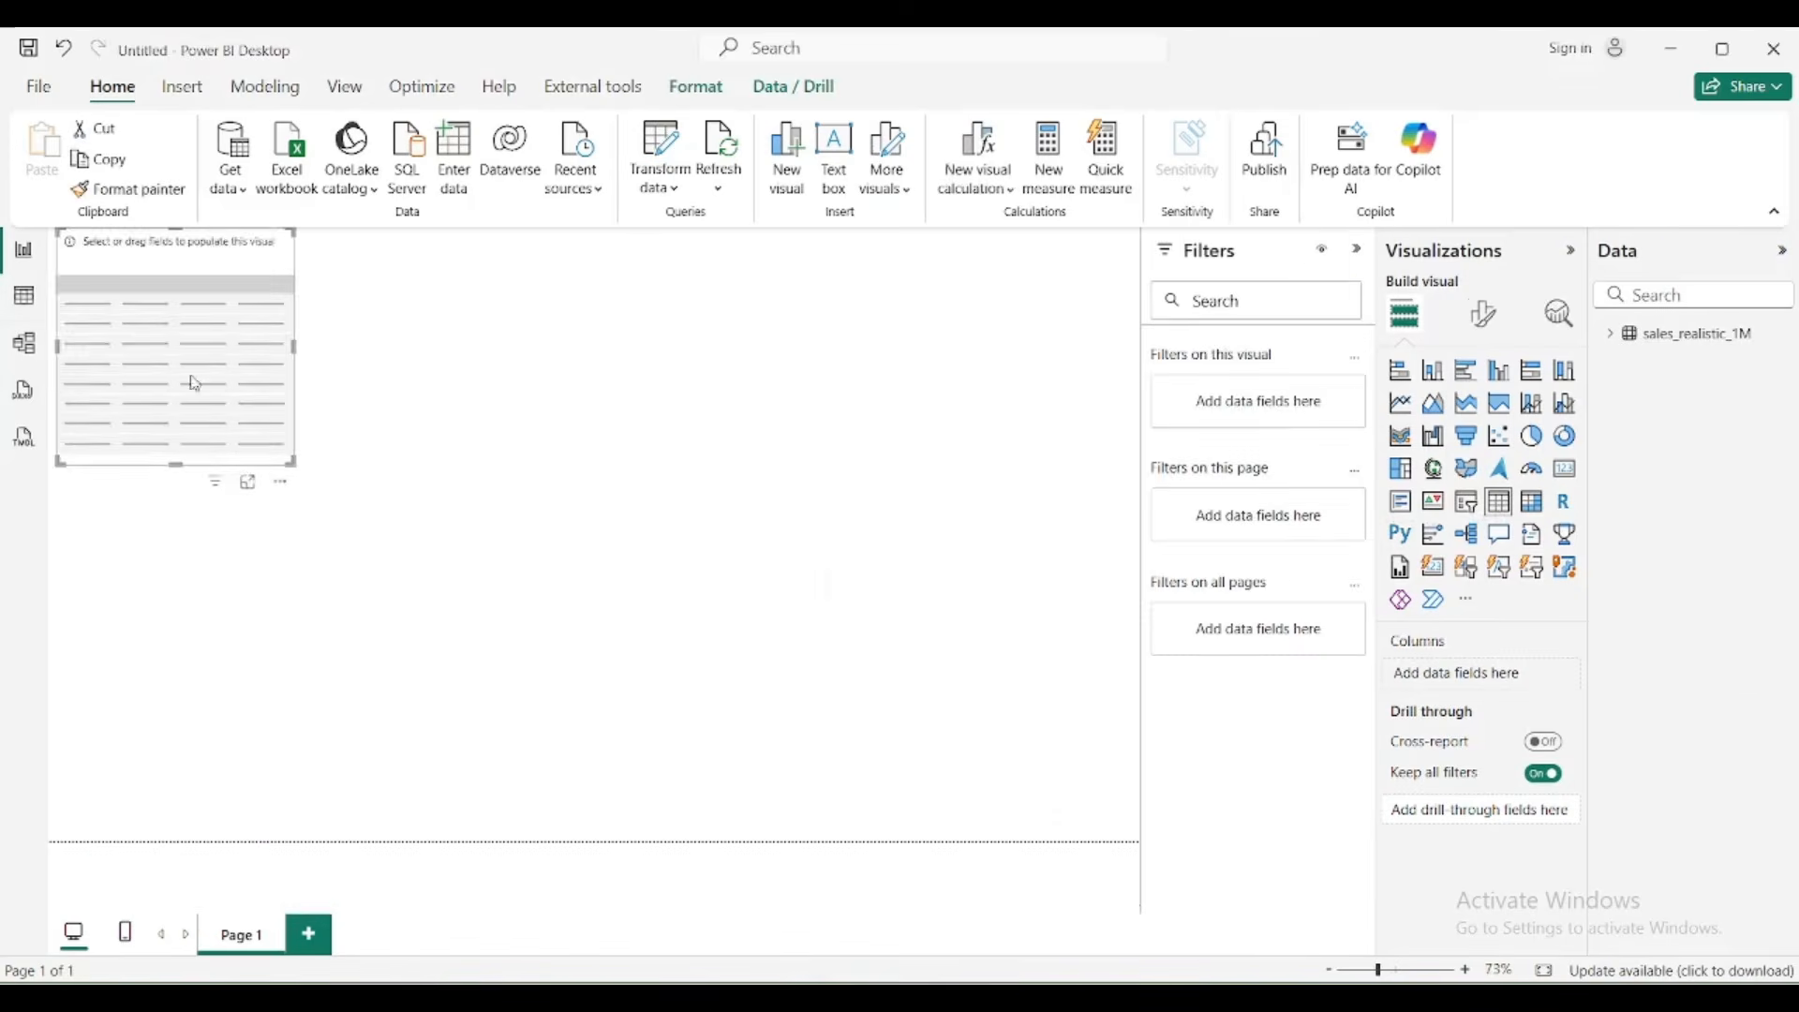
pyautogui.moveTo(192, 379); pyautogui.dragTo(635, 528)
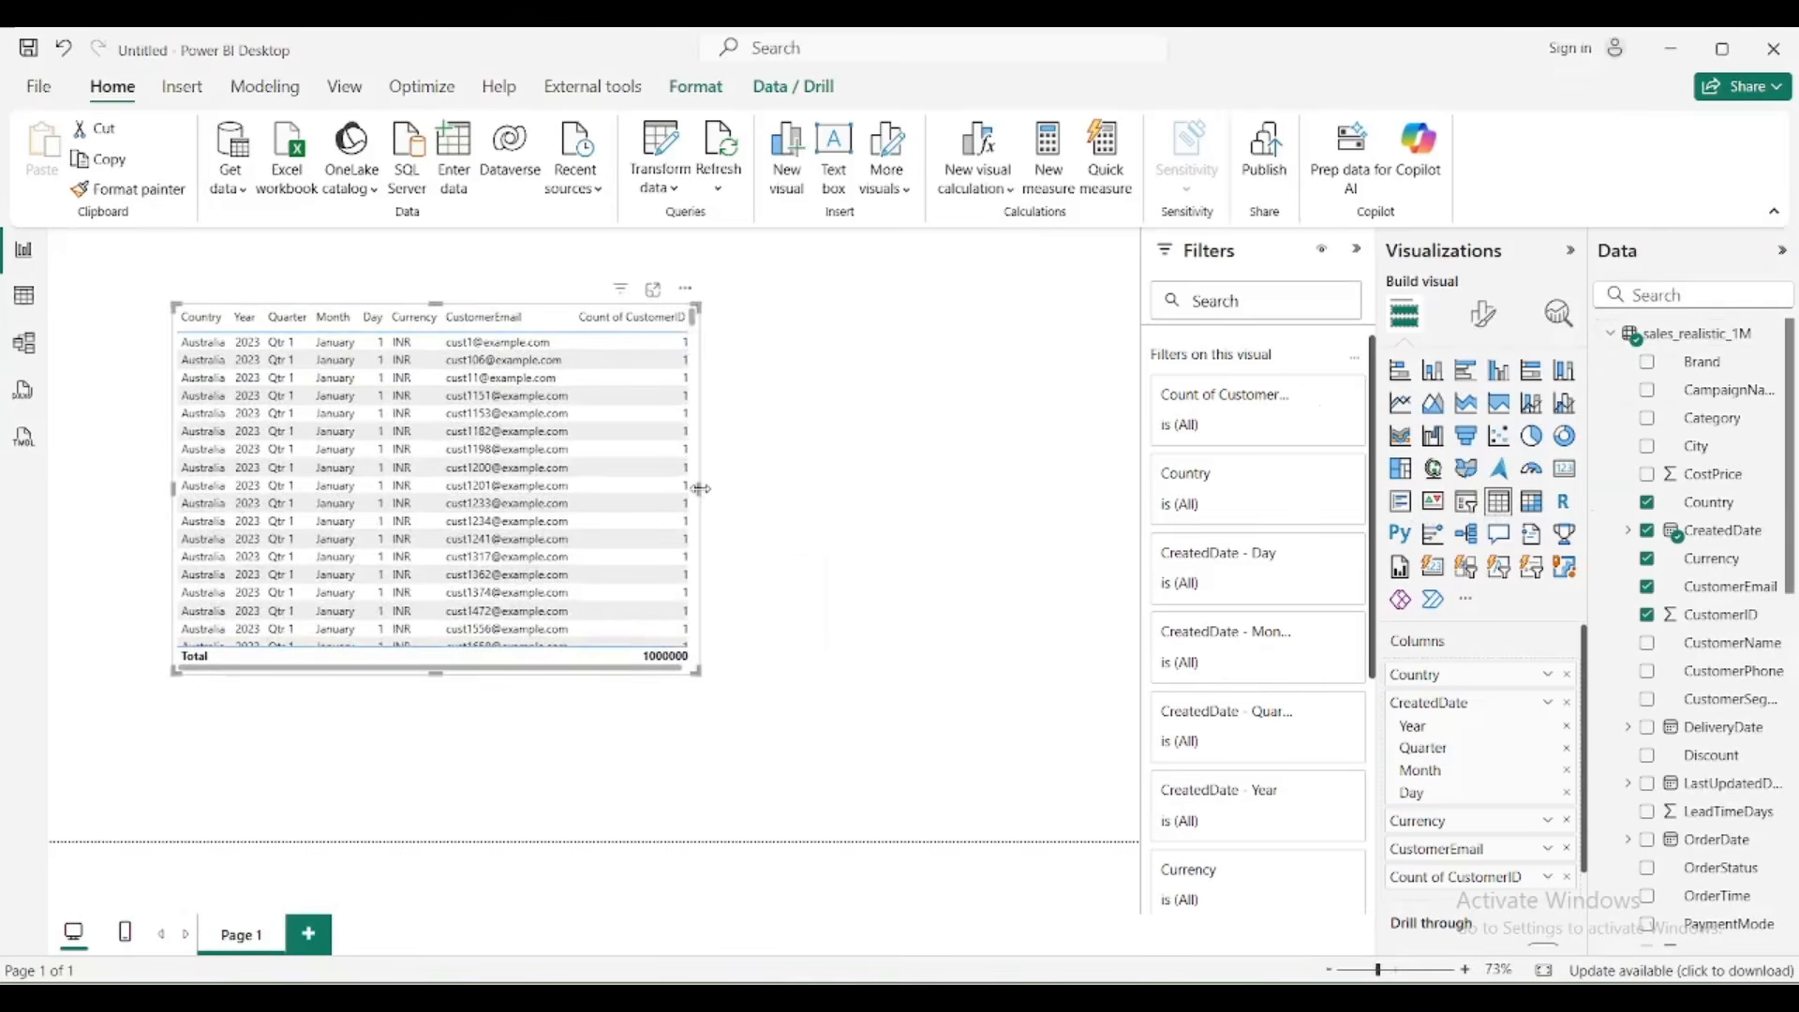
pyautogui.moveTo(701, 488); pyautogui.dragTo(1009, 488)
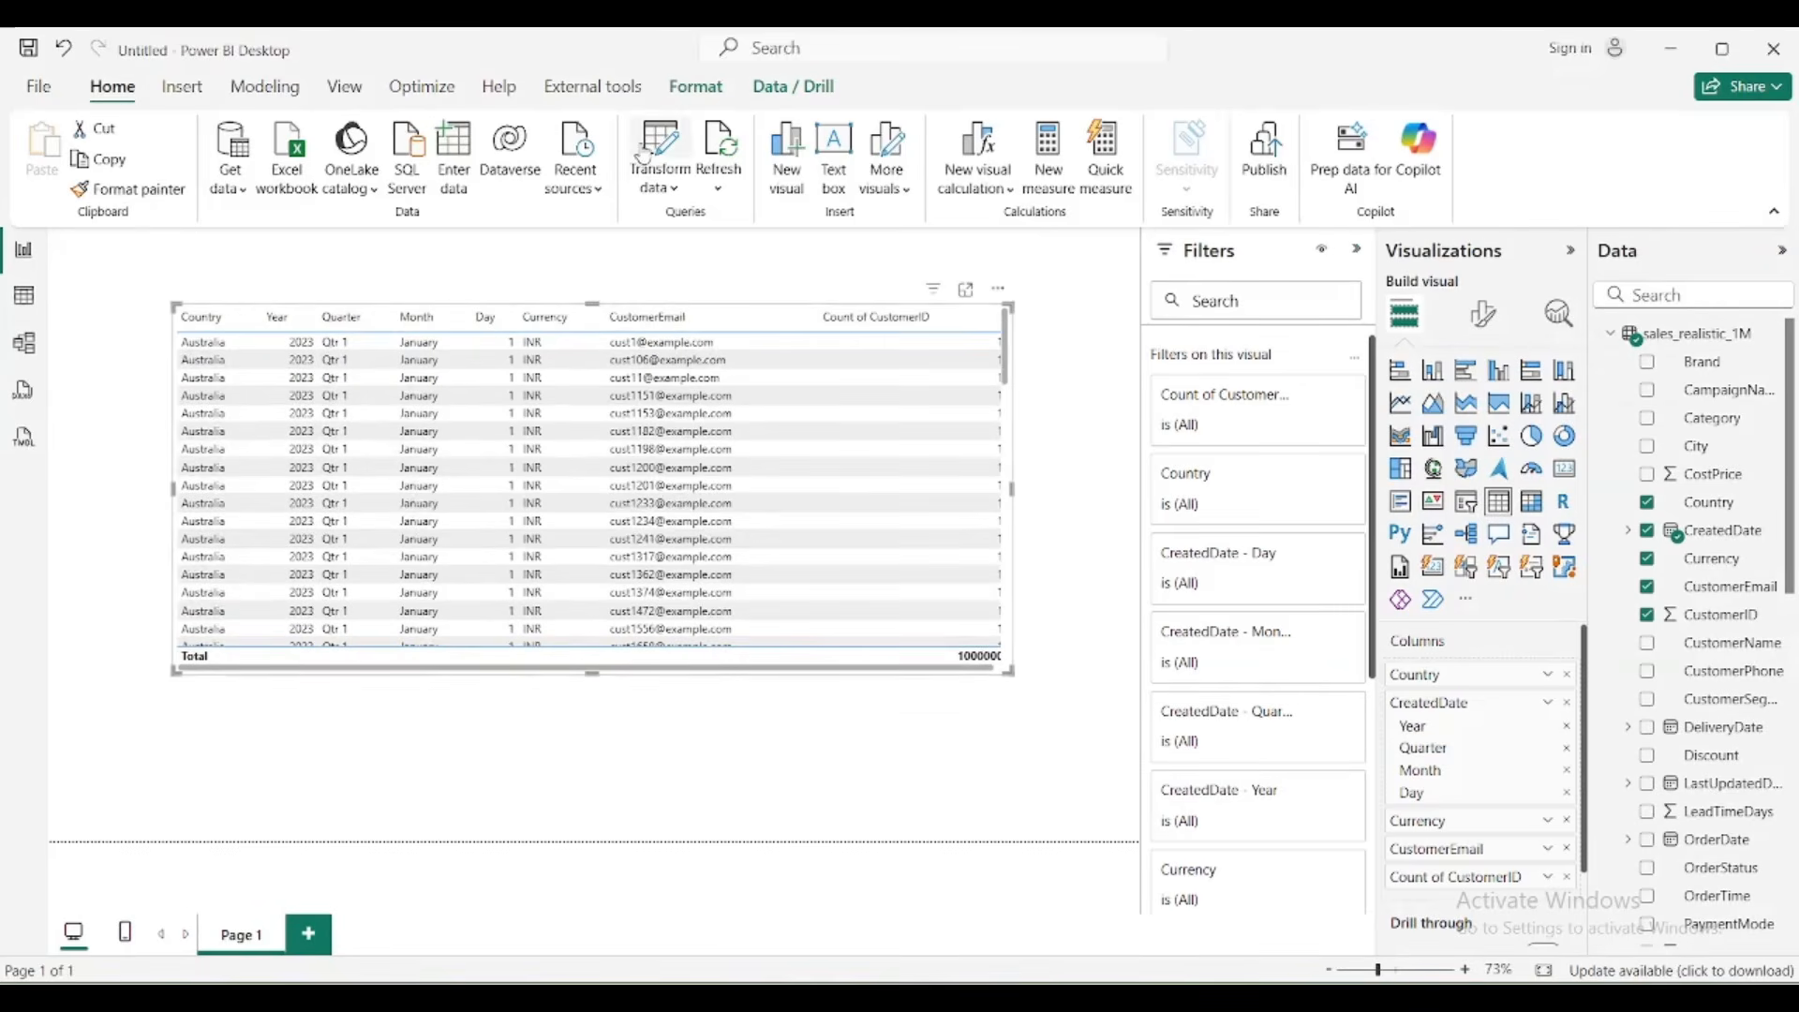
# - Check the model's total size in memory in DAX Studio's VertiPaq Analyzer summary, reading statistics from data, and close DAX Studio
pyautogui.click(609, 98)
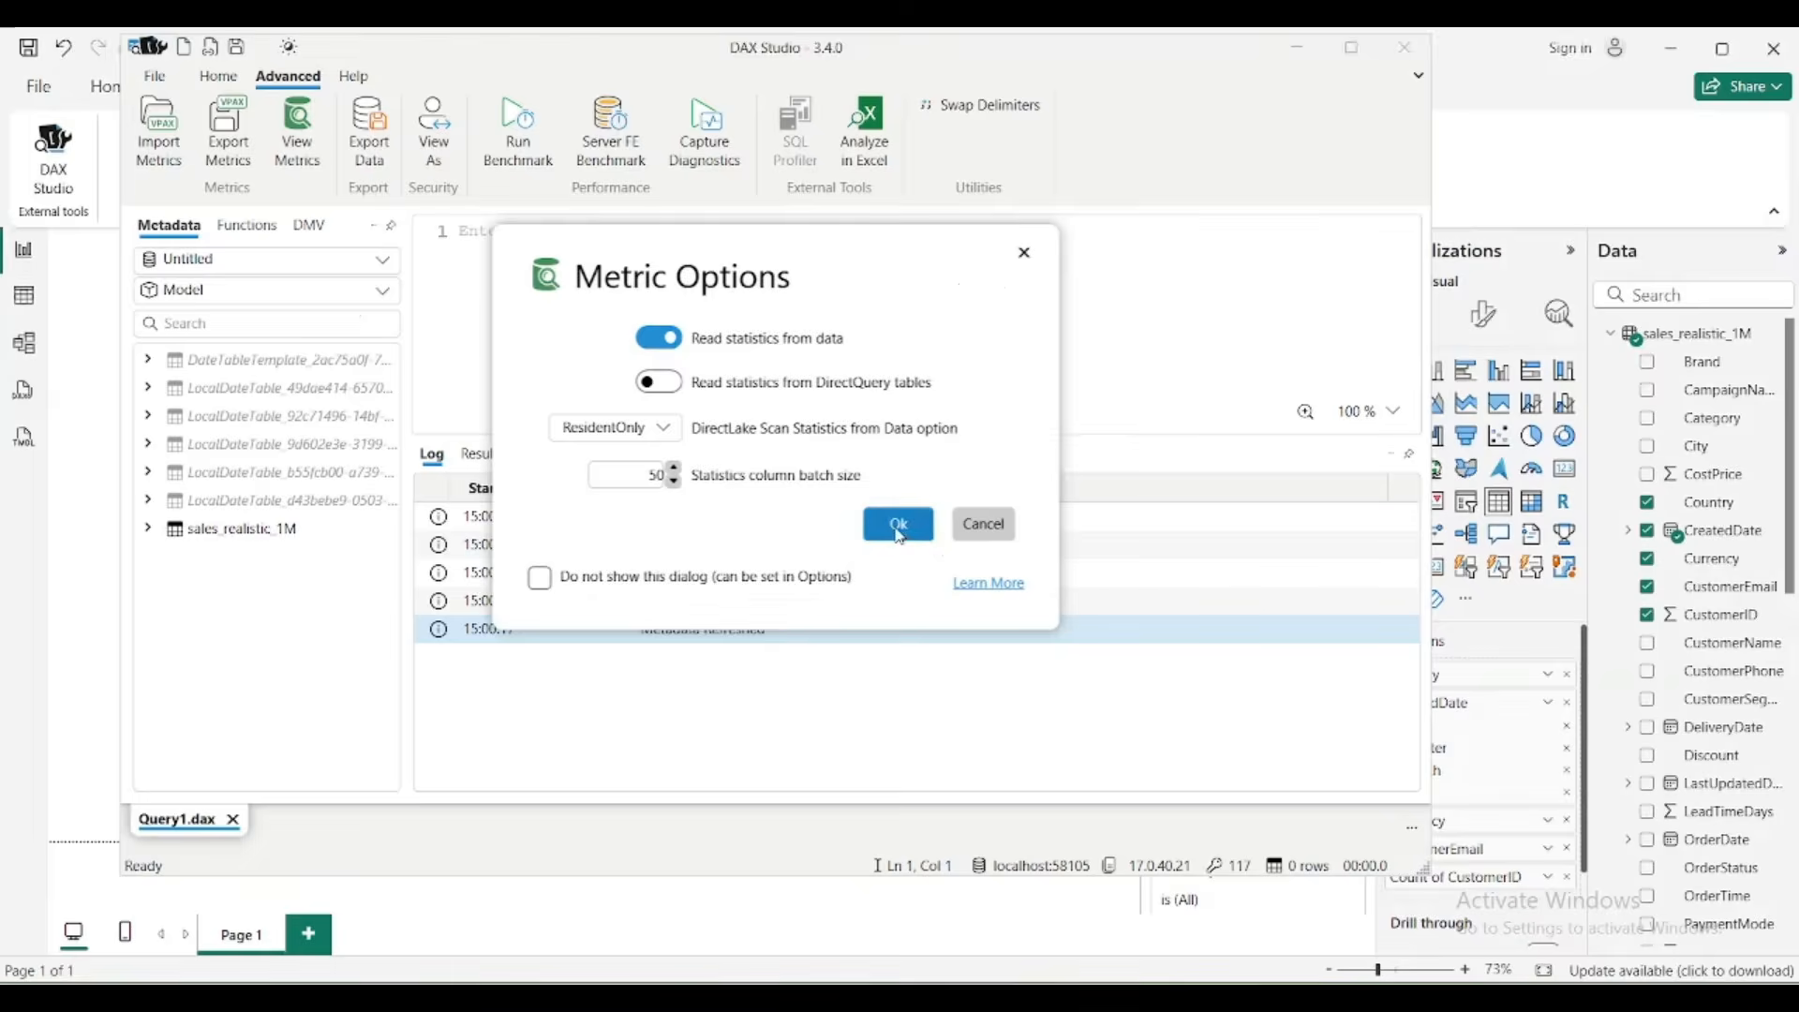
pyautogui.click(895, 522)
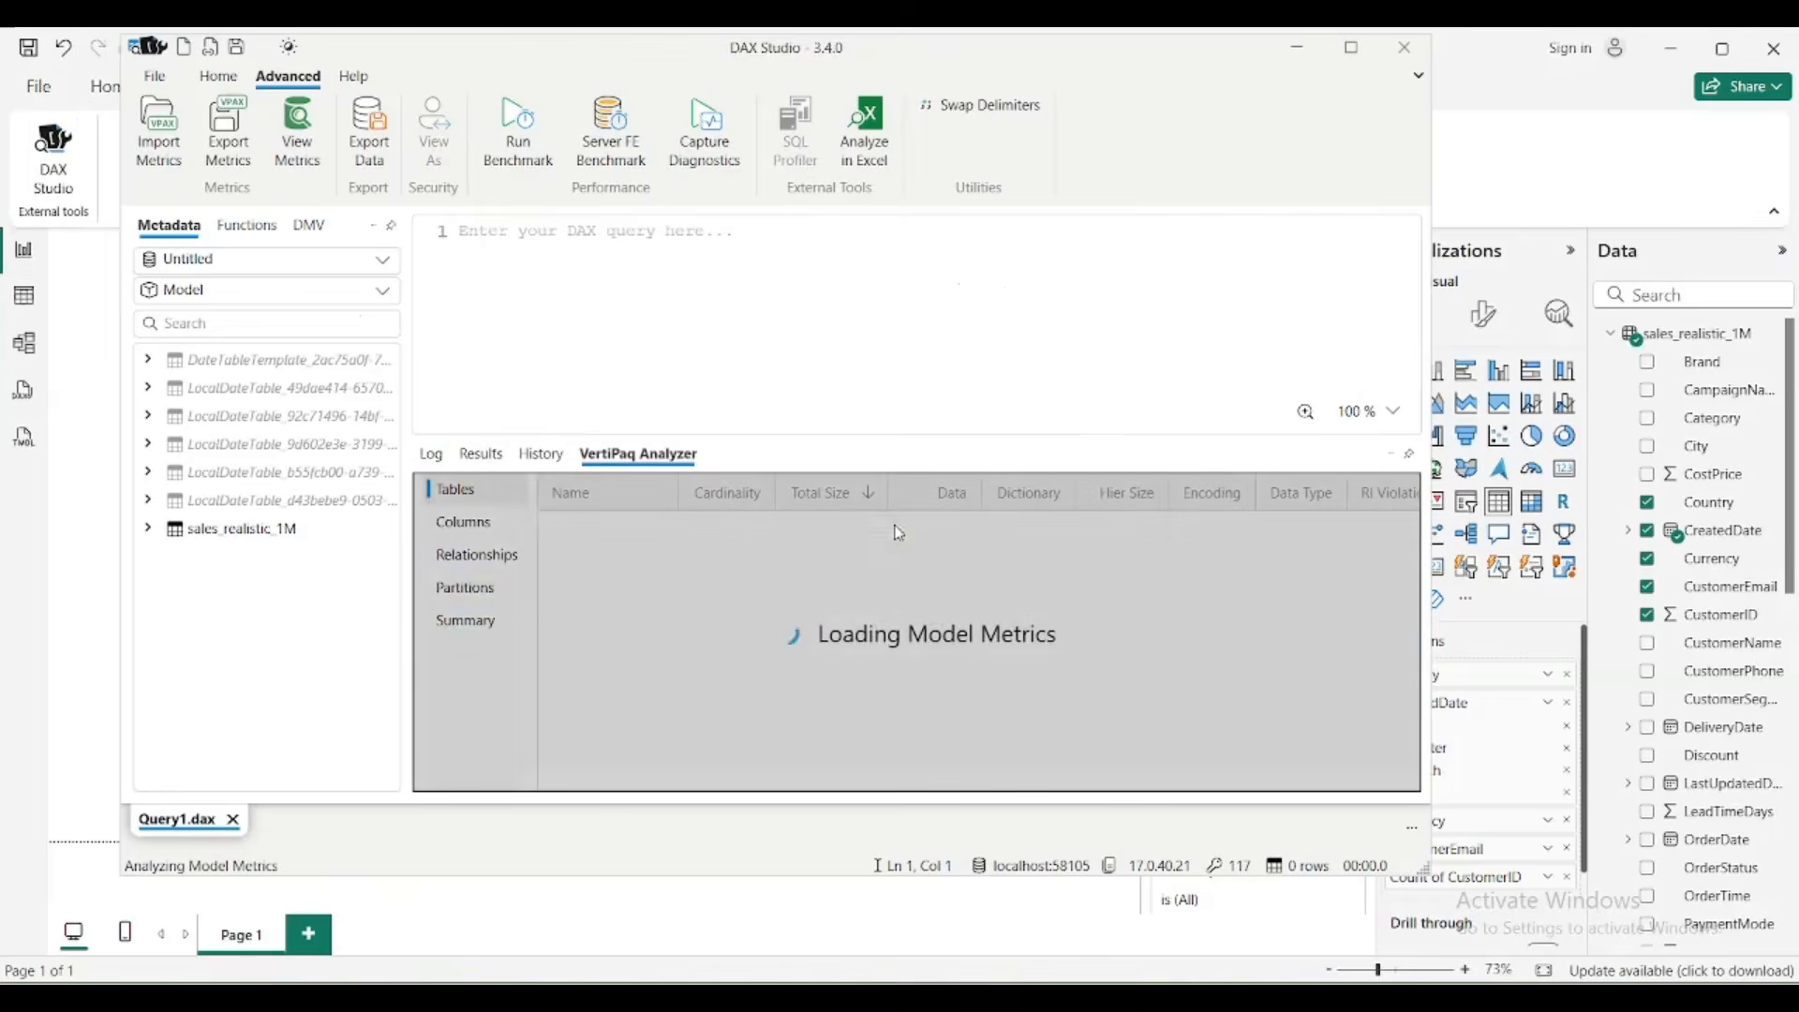
pyautogui.click(494, 632)
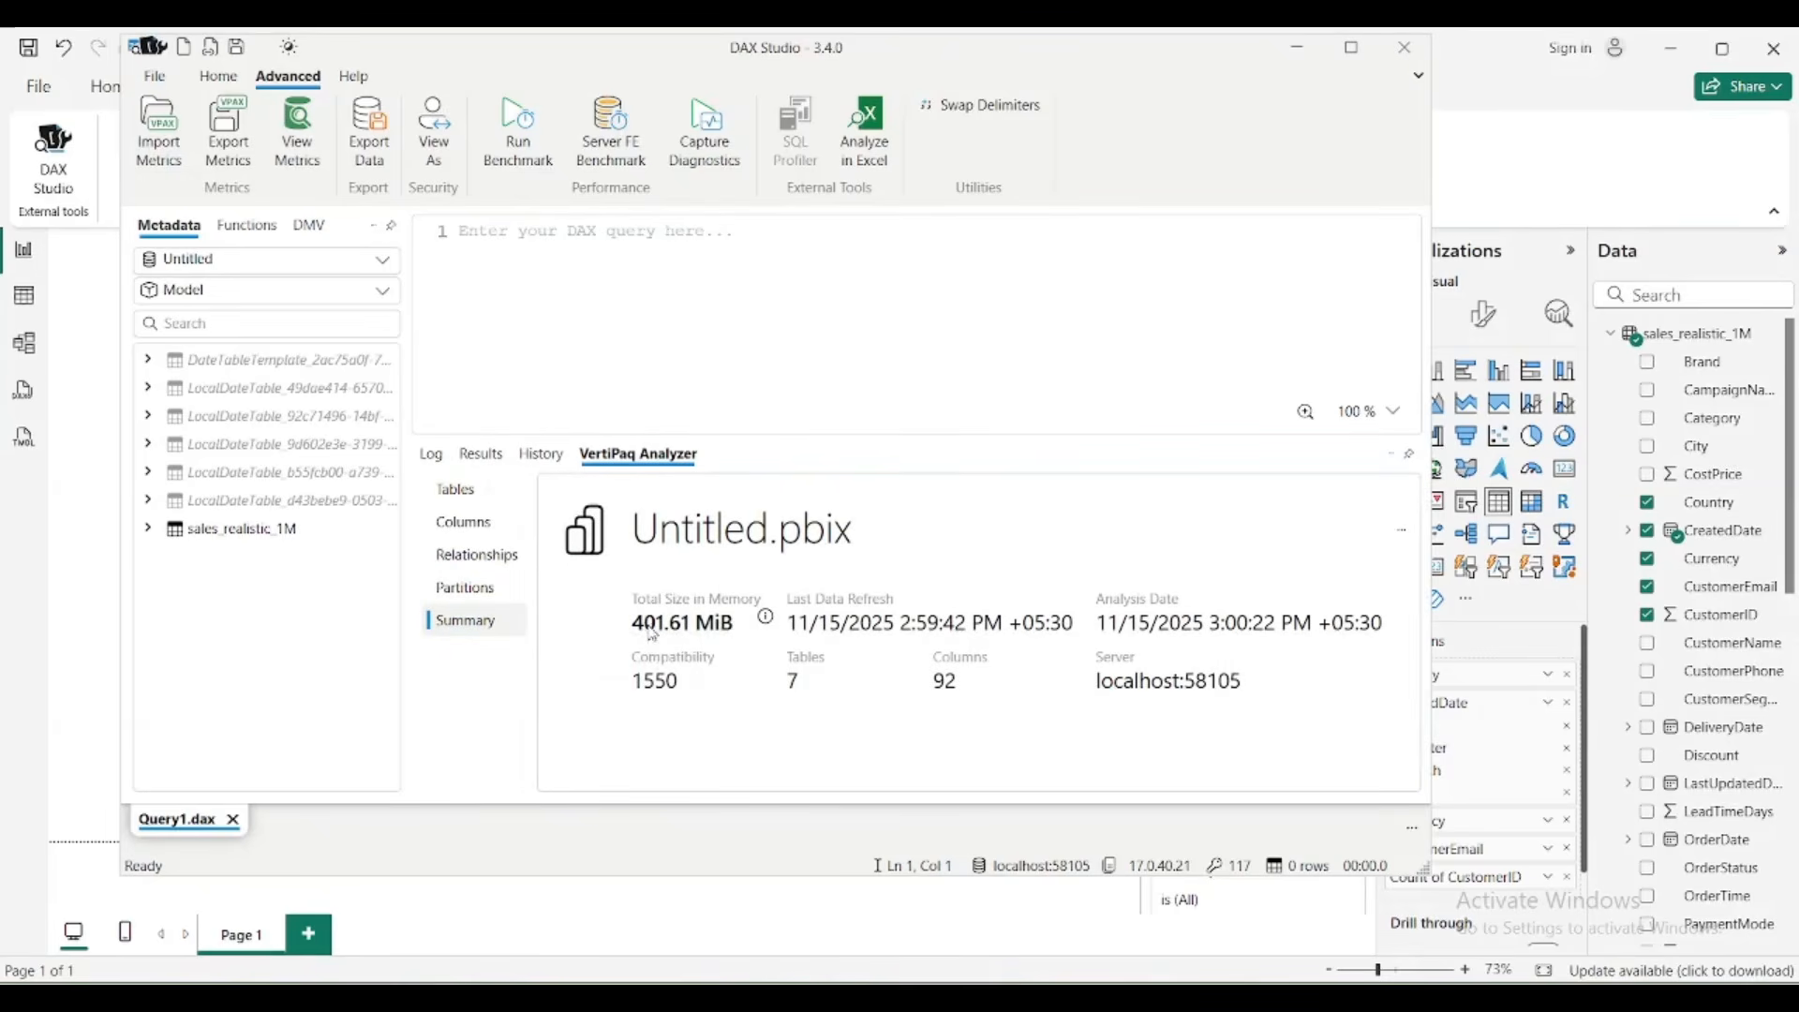
pyautogui.moveTo(685, 651)
pyautogui.click(1404, 47)
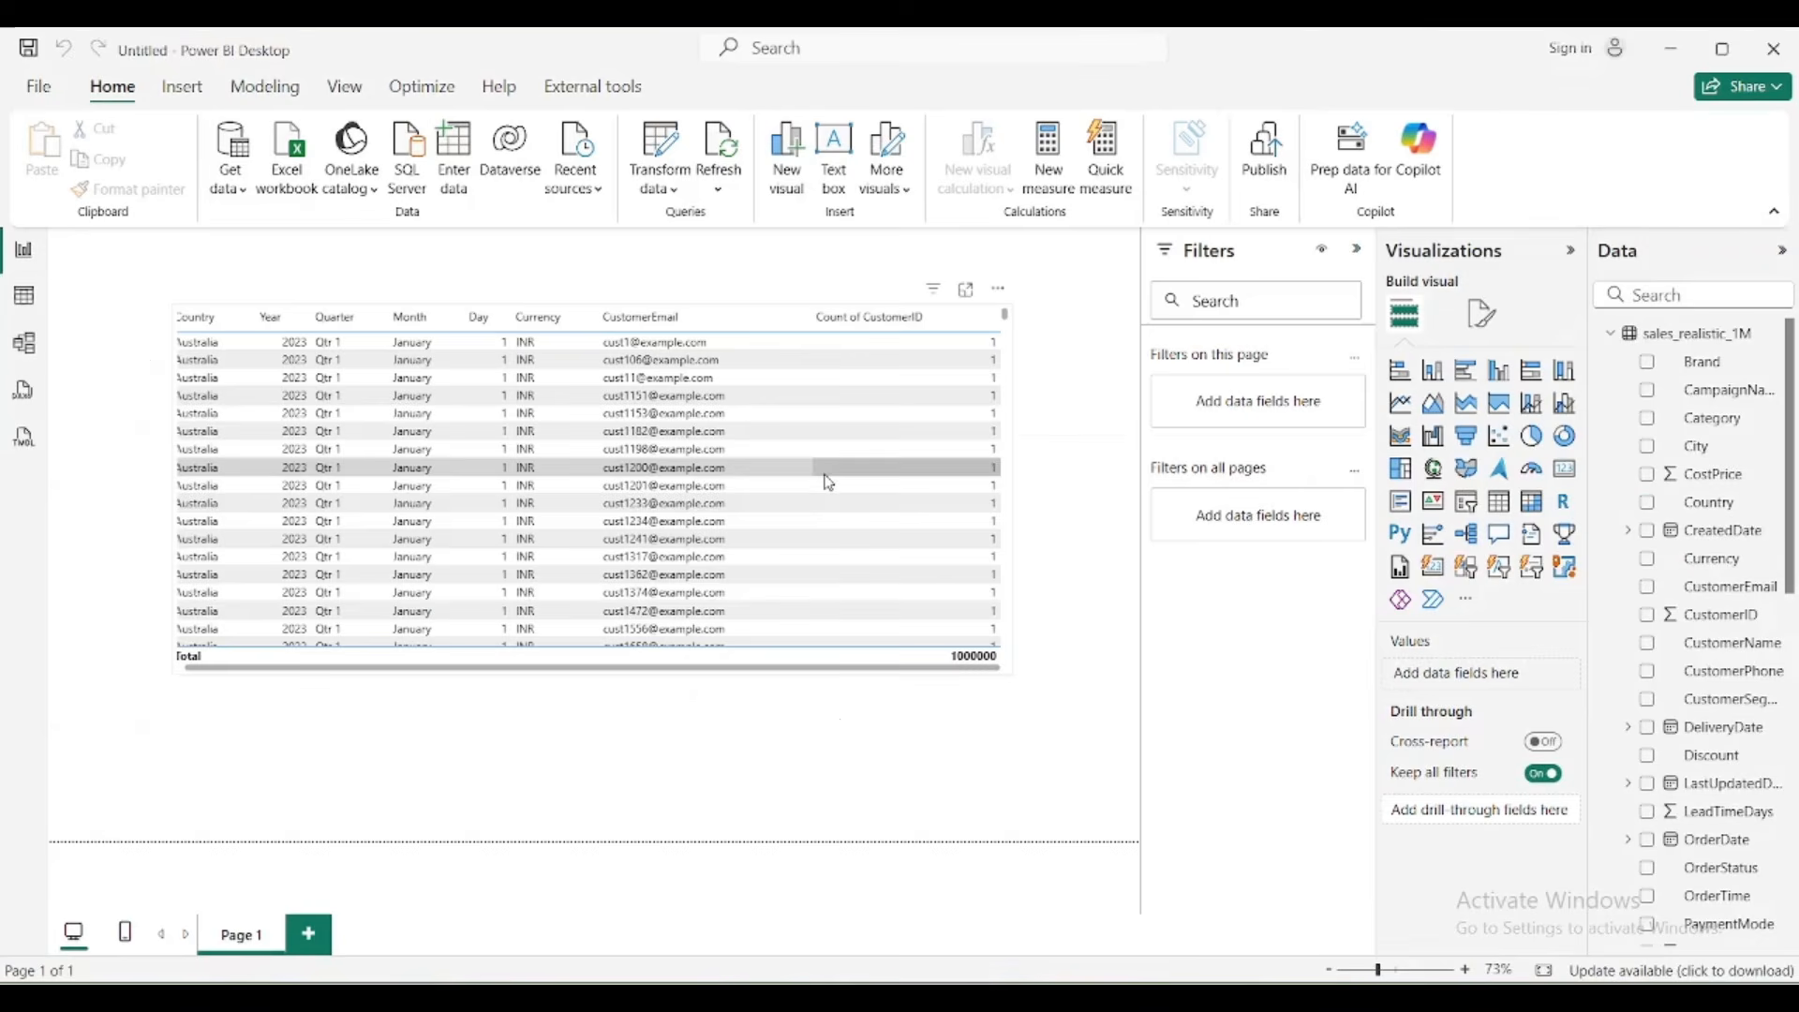
# - Refresh both schema and data while timing it with the Clock stopwatch, and put the stopped stopwatch away
pyautogui.click(718, 188)
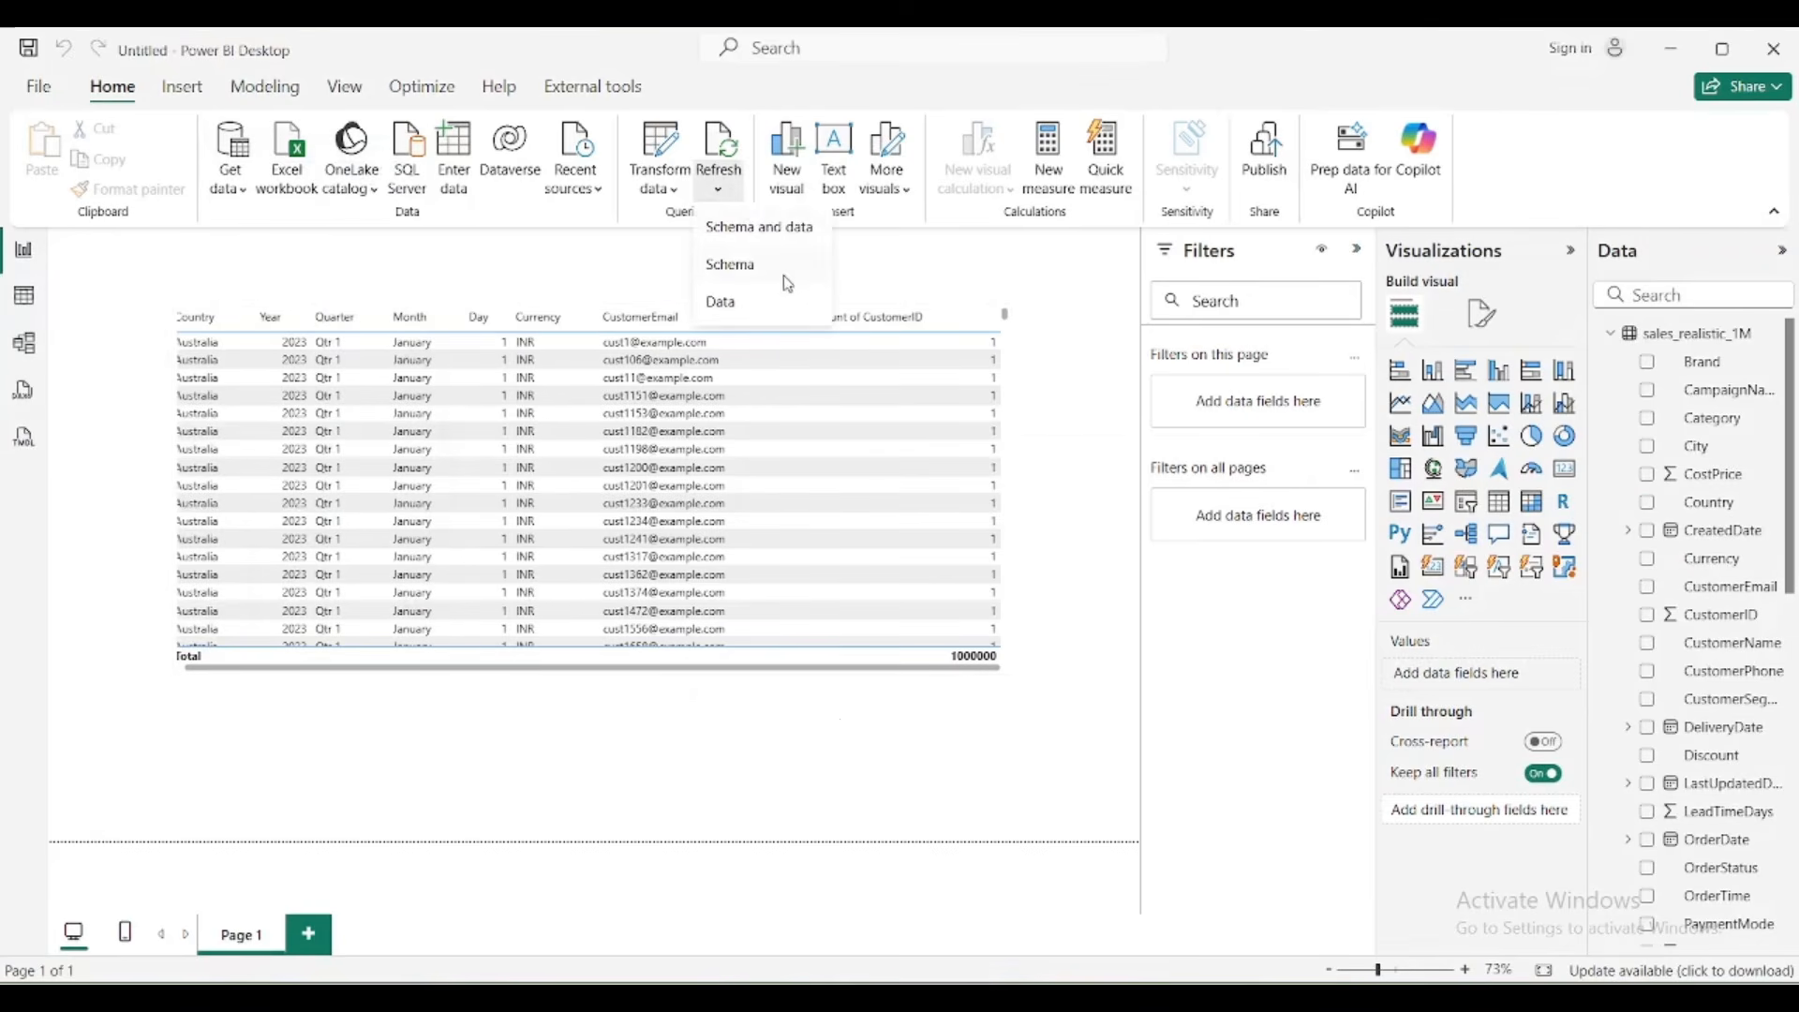
pyautogui.click(789, 234)
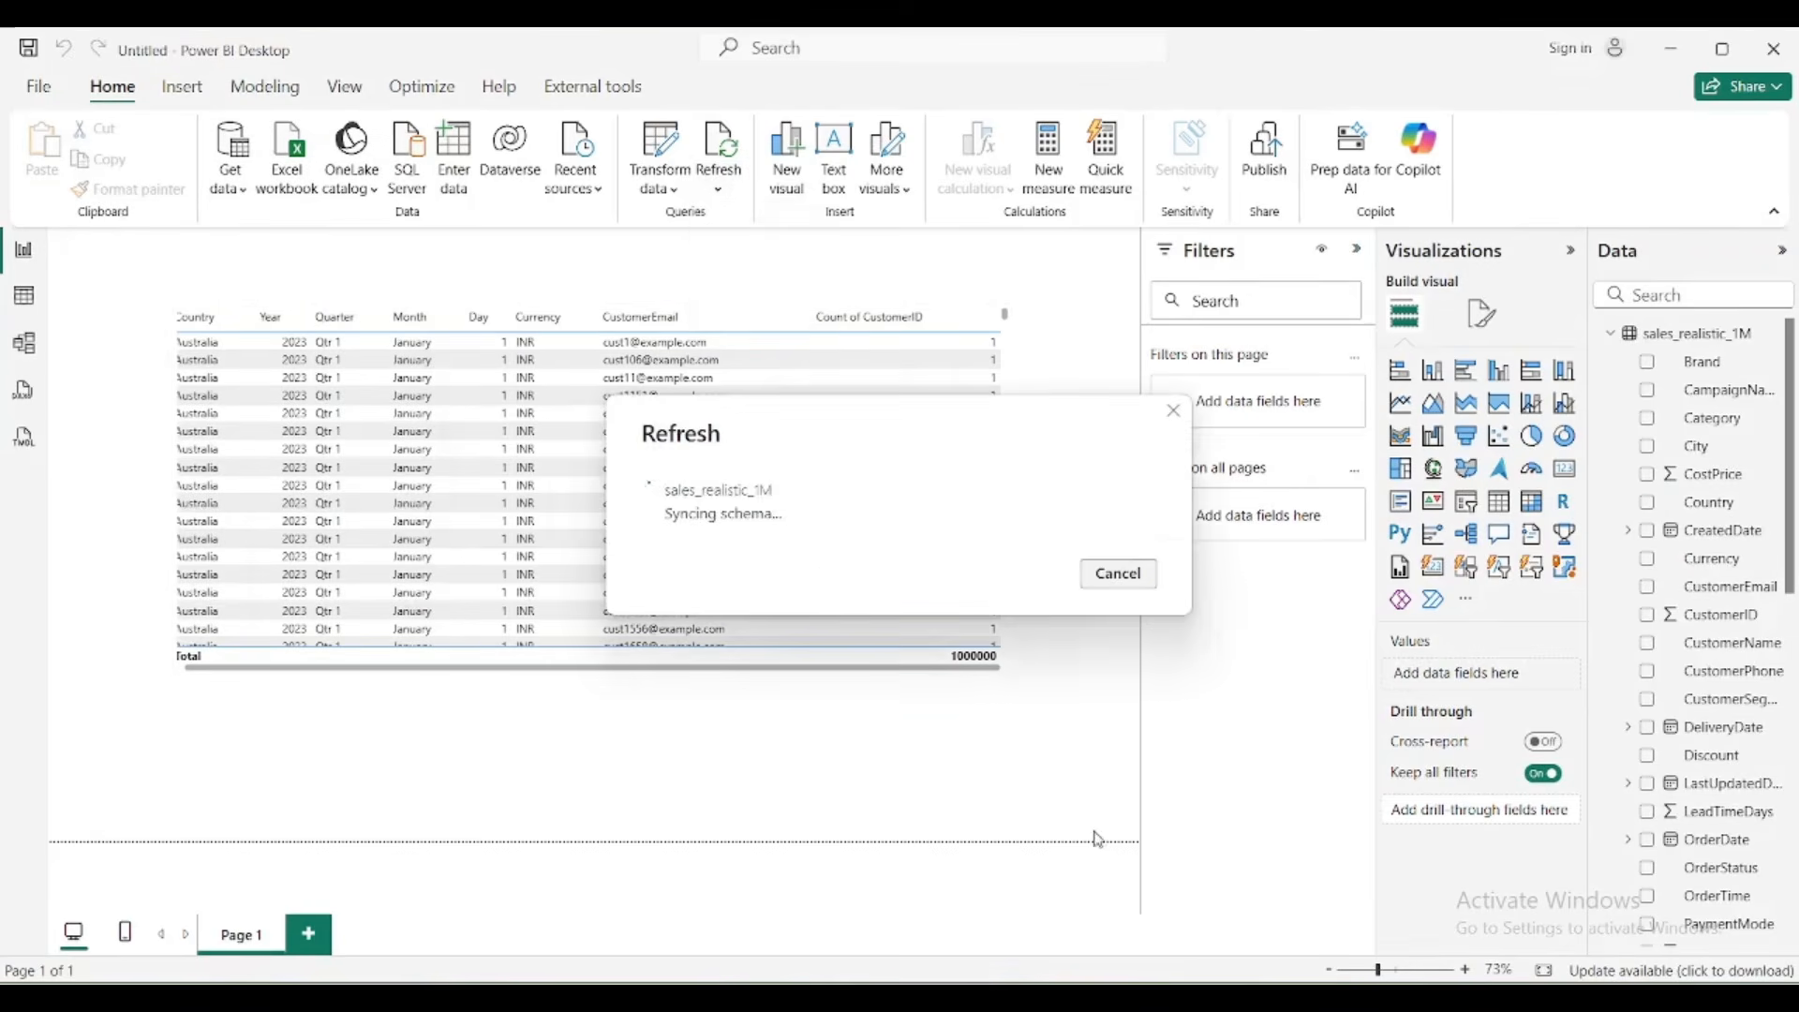
pyautogui.press('space')
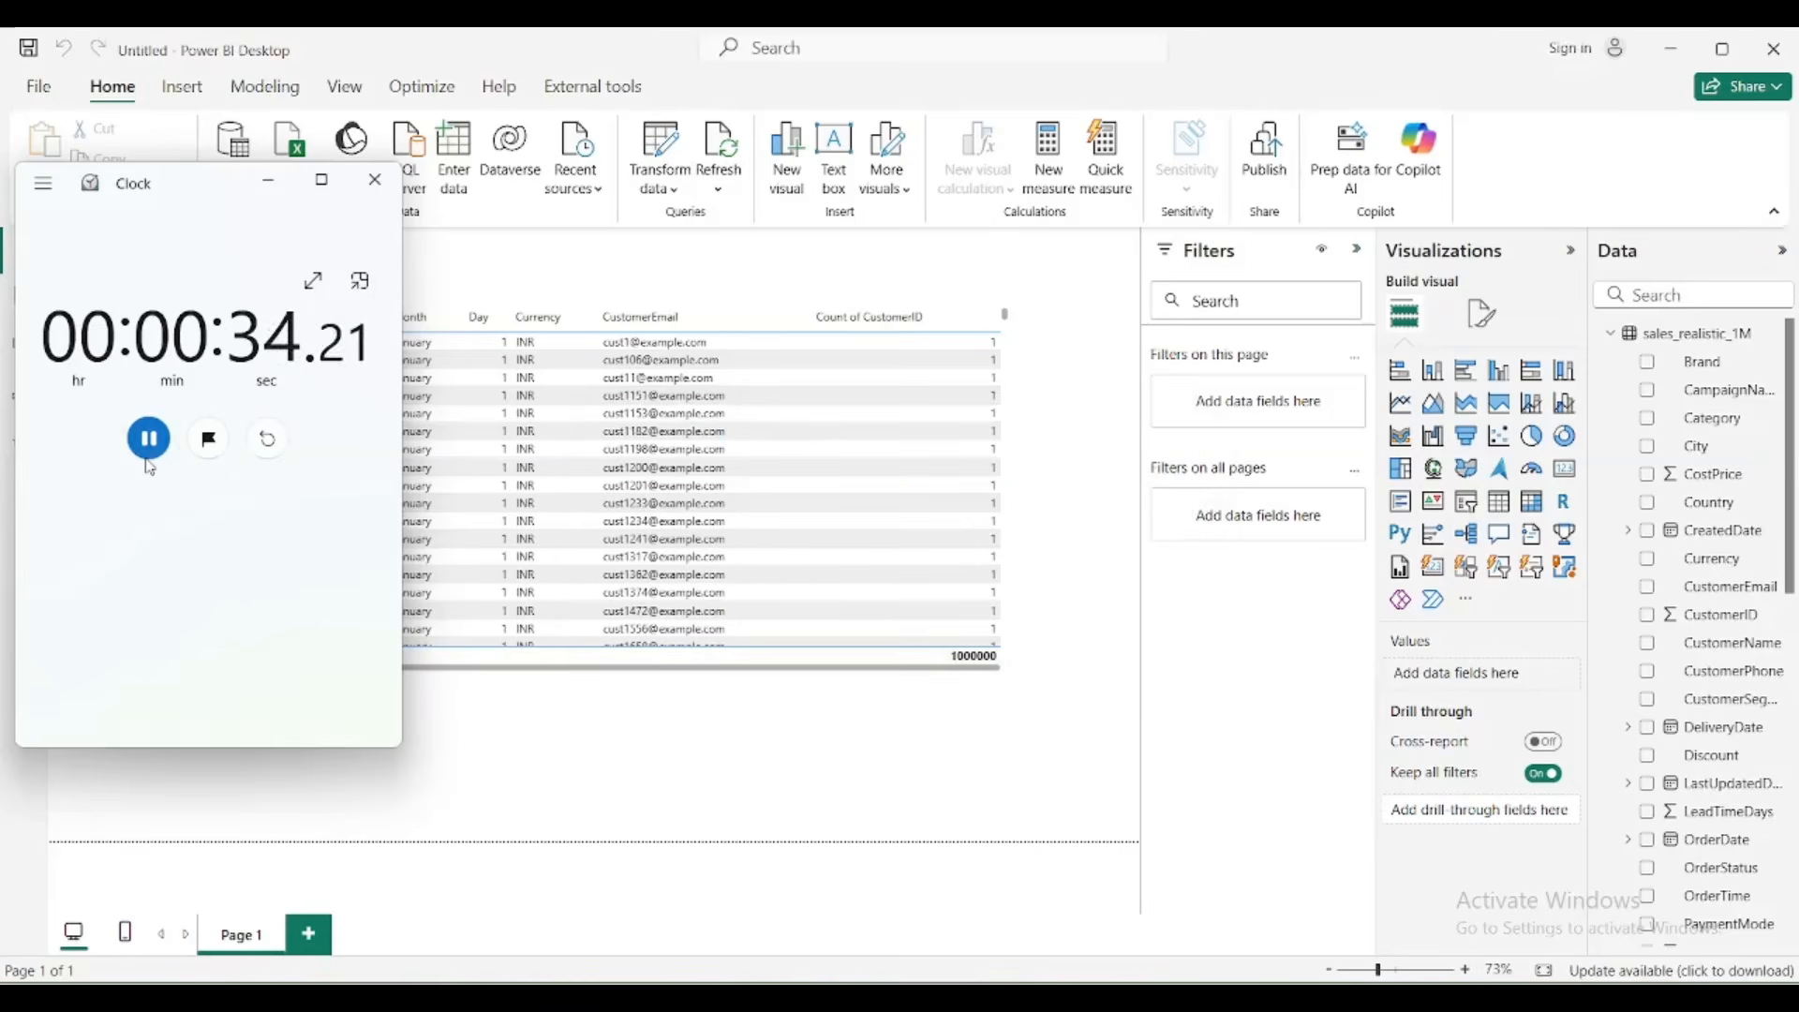
pyautogui.click(148, 438)
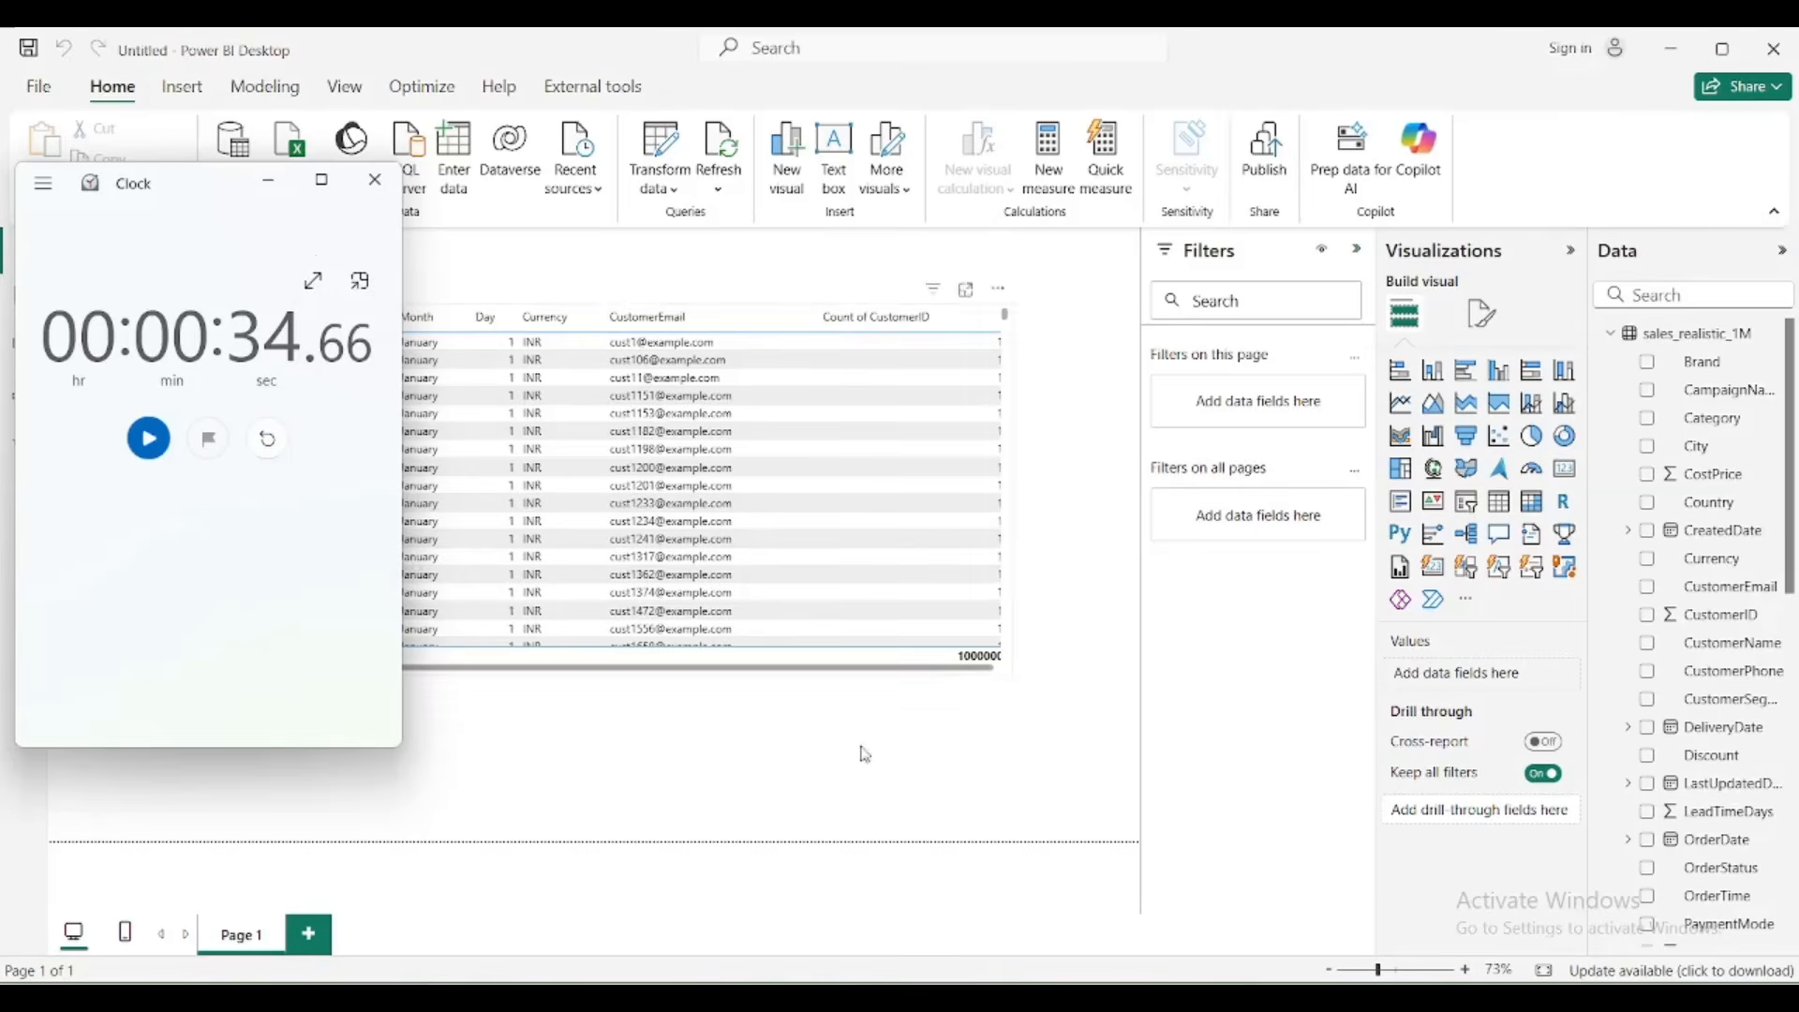
pyautogui.click(268, 179)
# - Inspect the native query behind the Navigation step of sales_realistic_1M in Power Query Editor, and close the editor
pyautogui.click(674, 190)
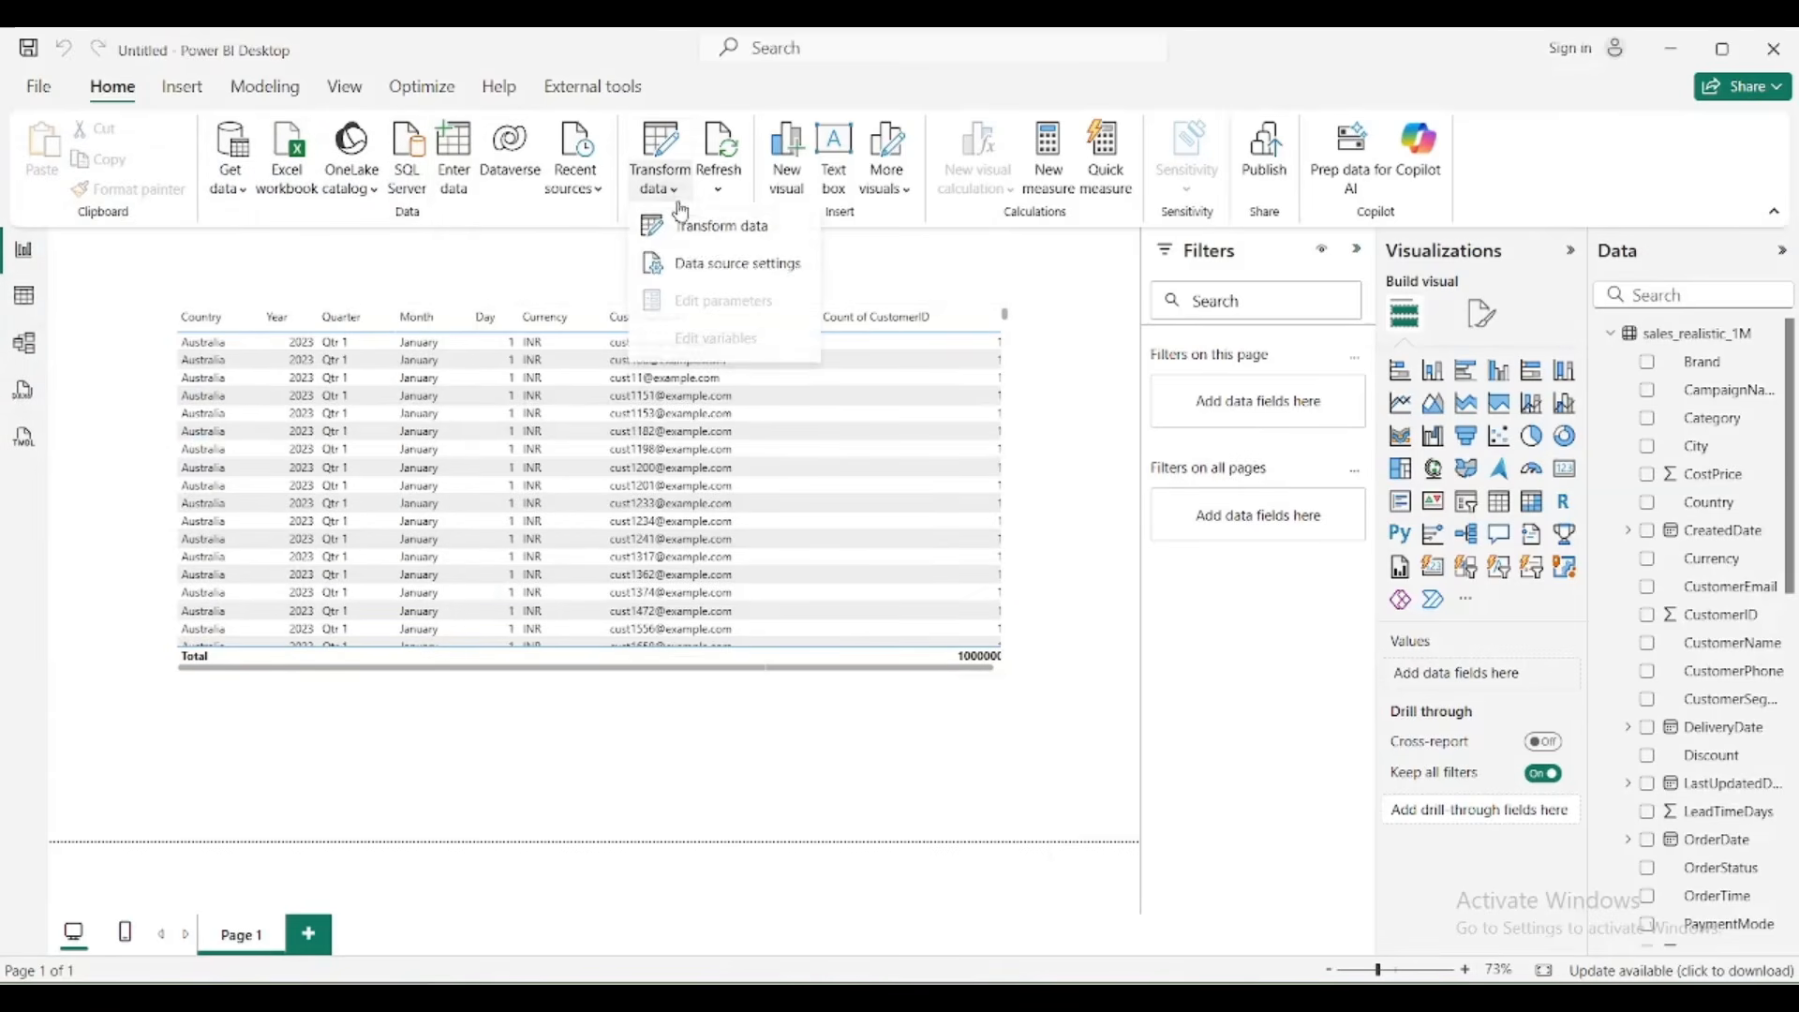
pyautogui.click(714, 227)
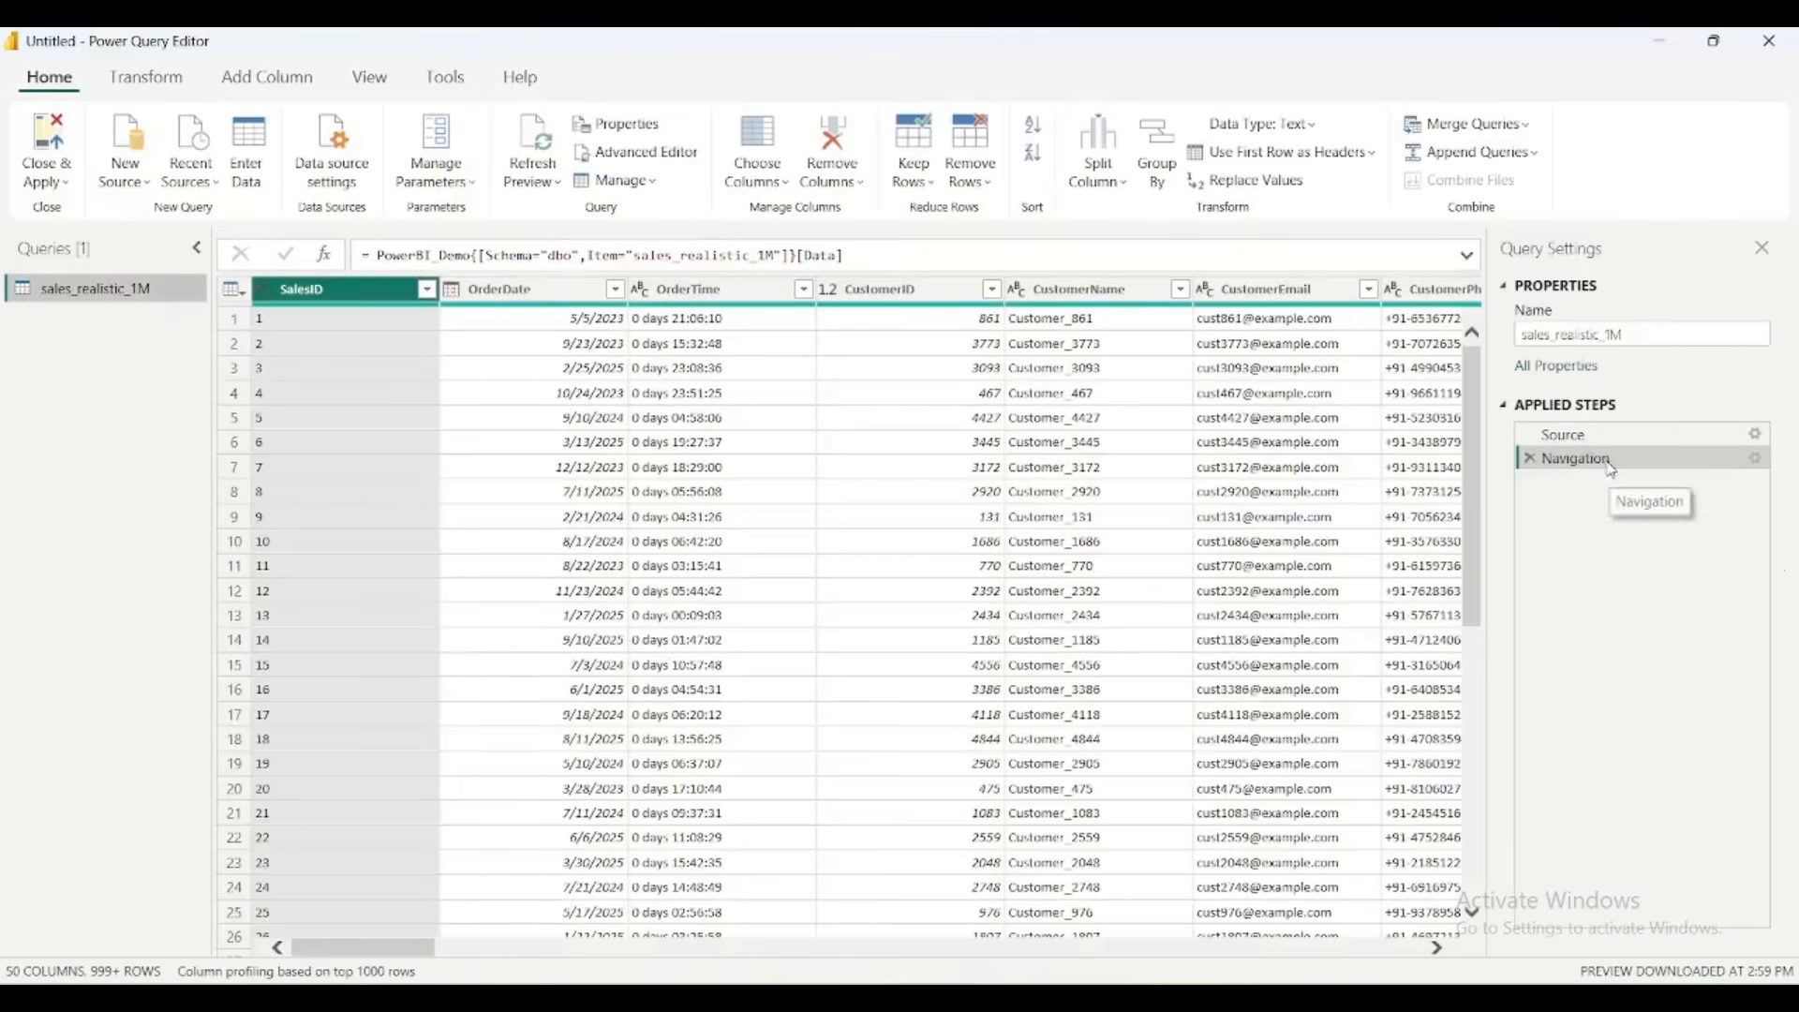
pyautogui.rightClick(1609, 464)
pyautogui.click(1654, 714)
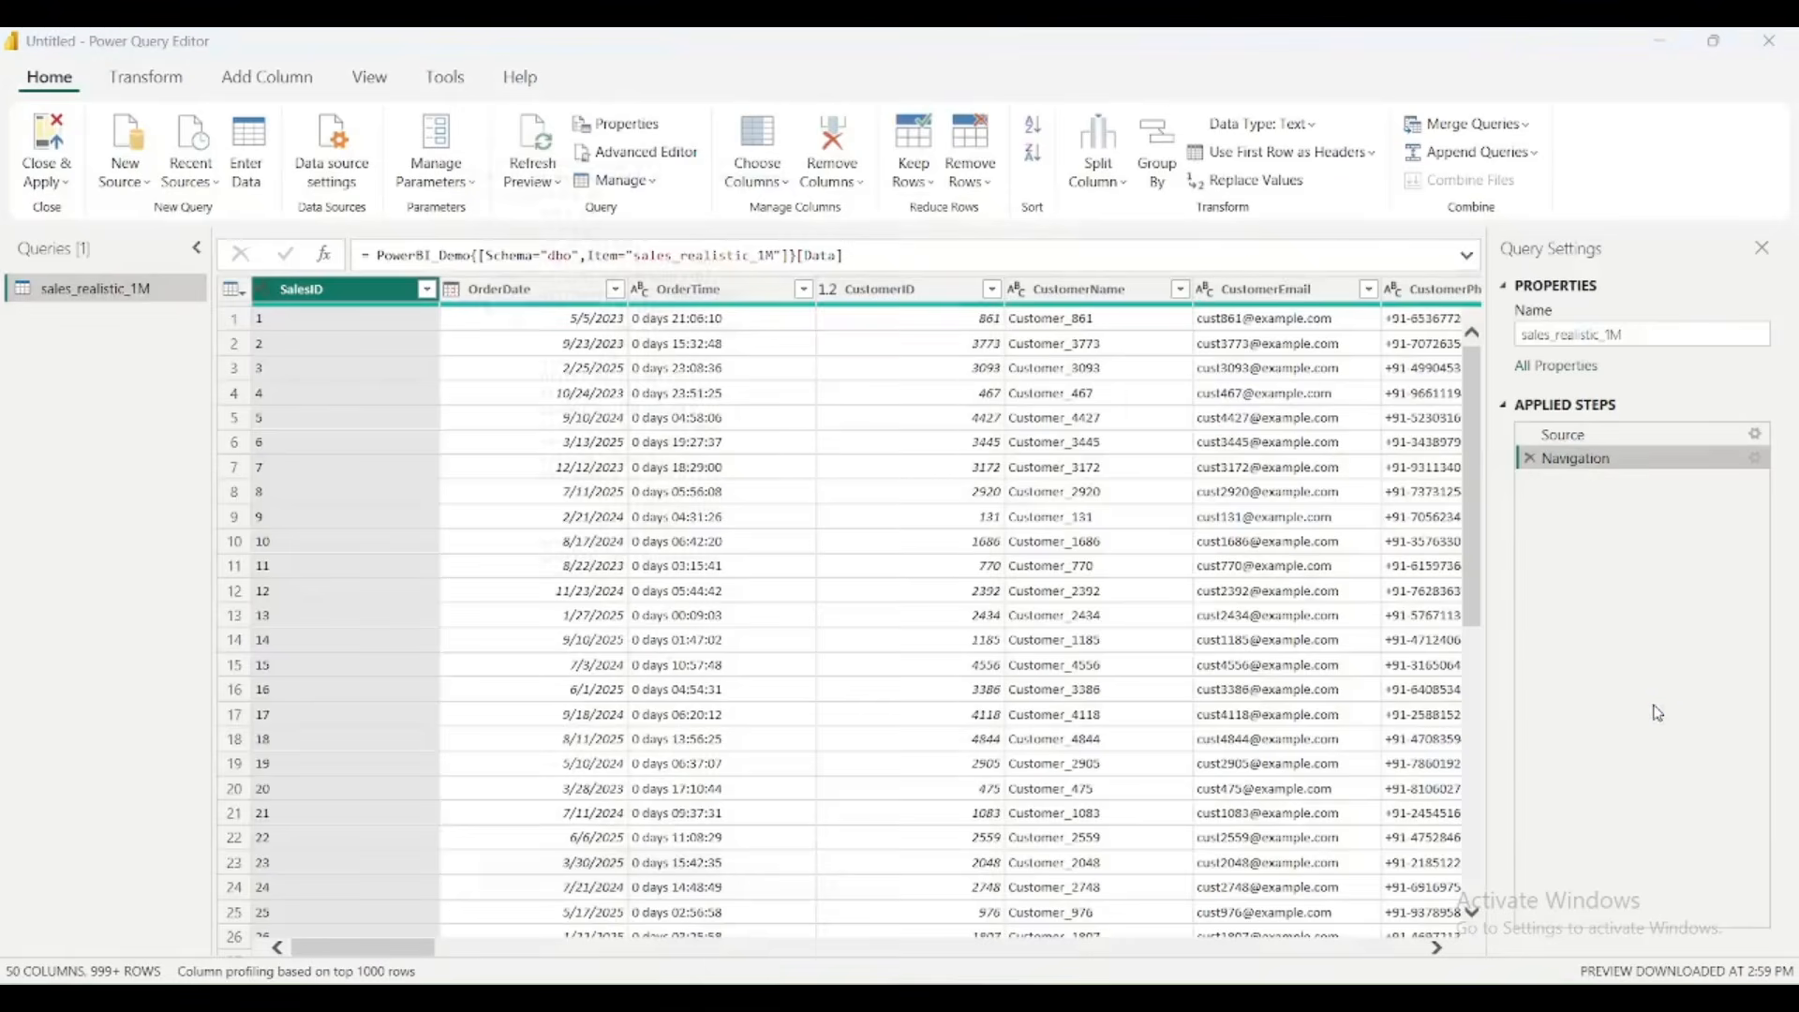
pyautogui.scroll(-7, 891, 576)
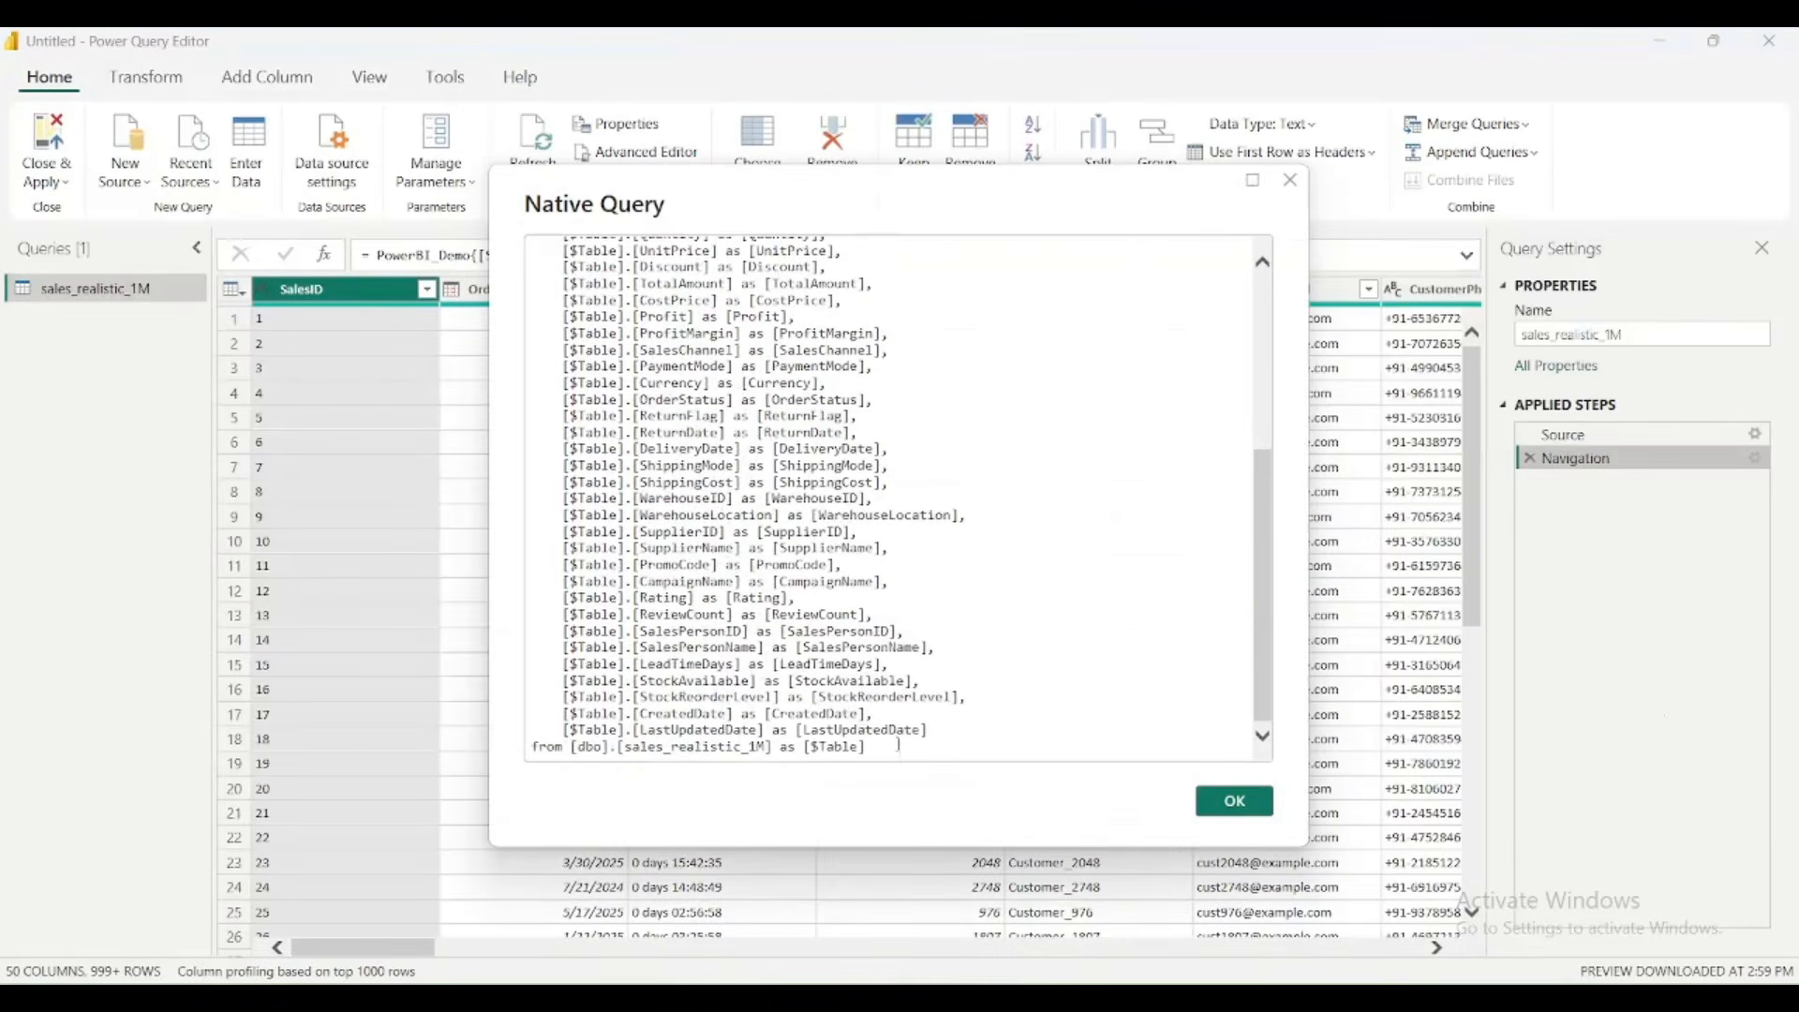
pyautogui.moveTo(900, 749); pyautogui.dragTo(592, 211)
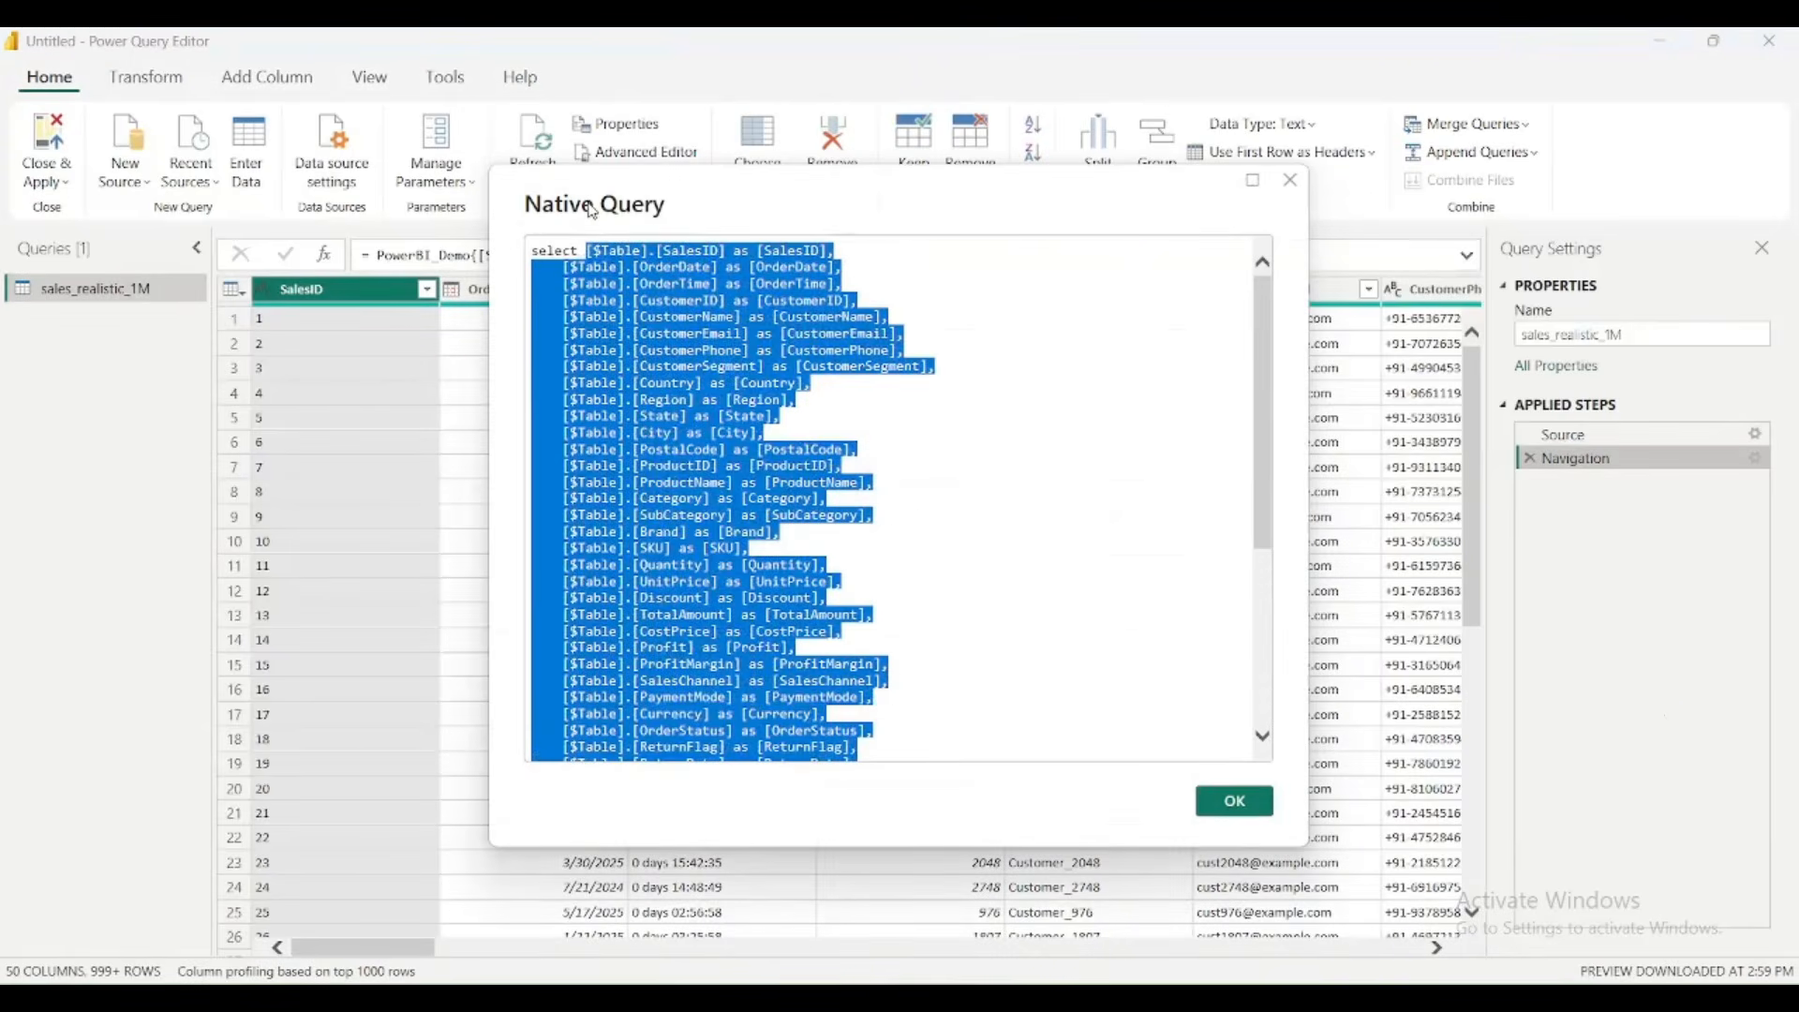
pyautogui.click(895, 480)
pyautogui.scroll(-6, 1070, 690)
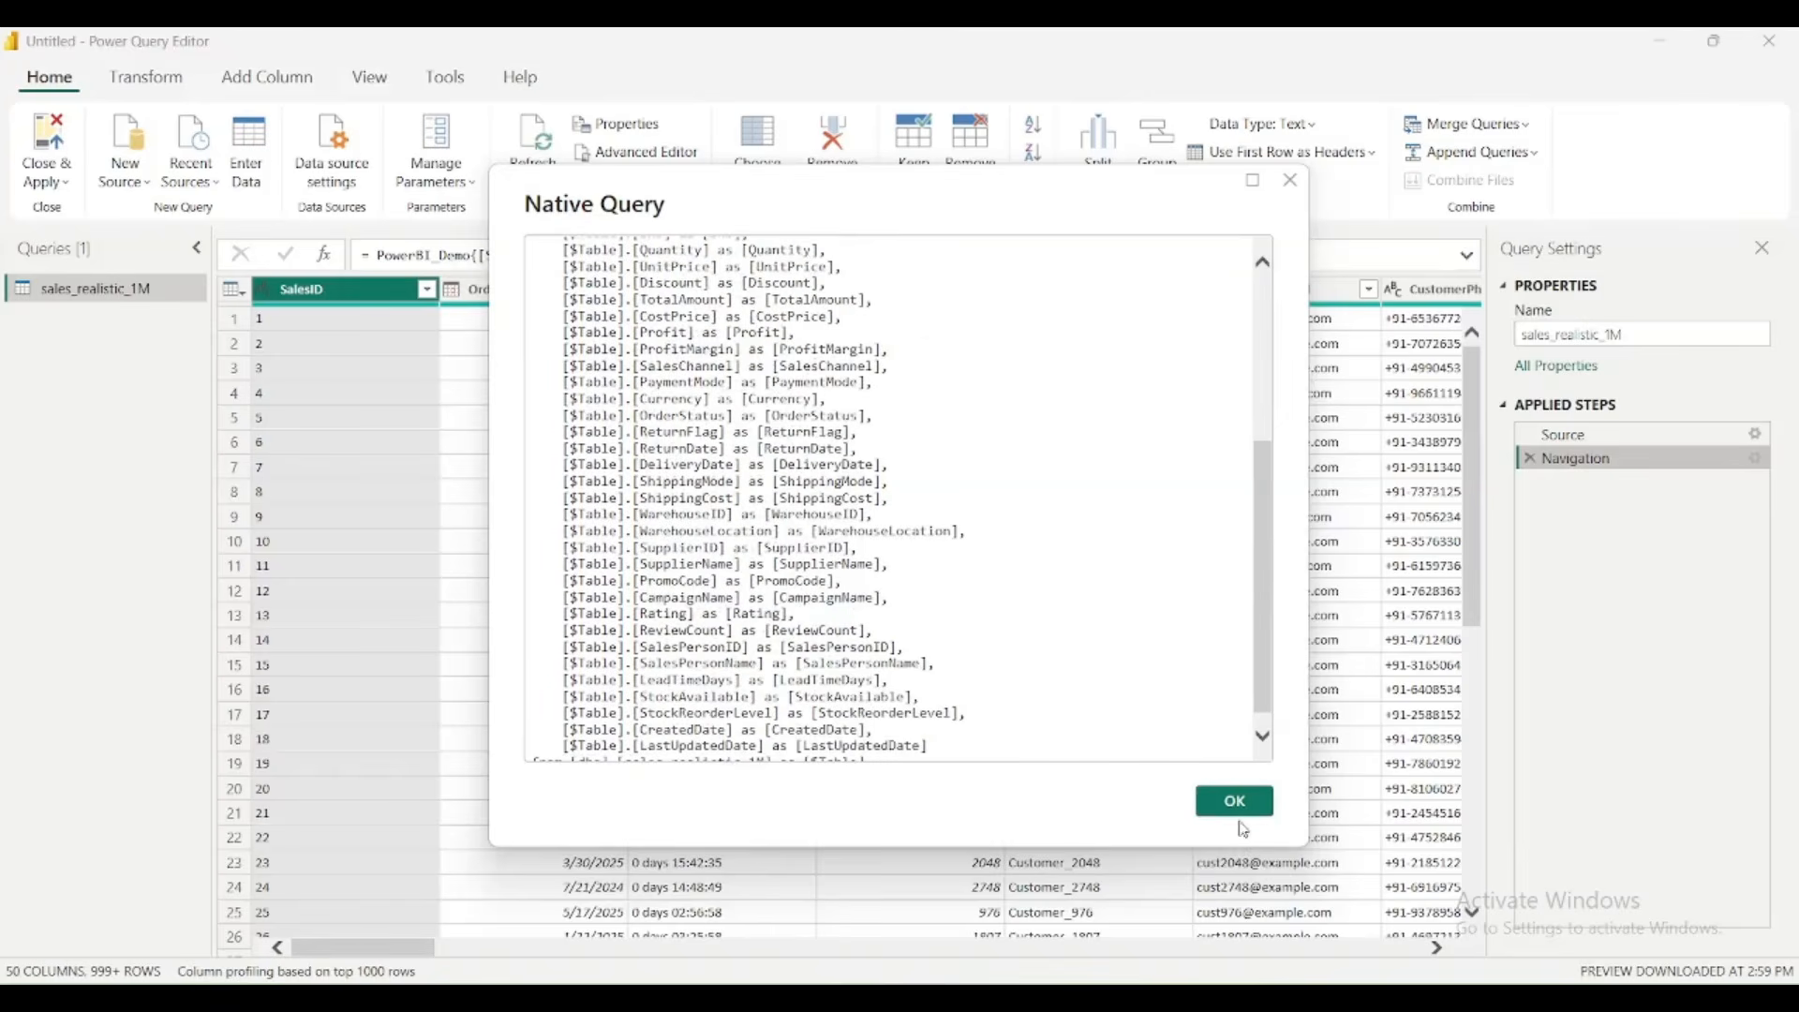
pyautogui.click(1234, 801)
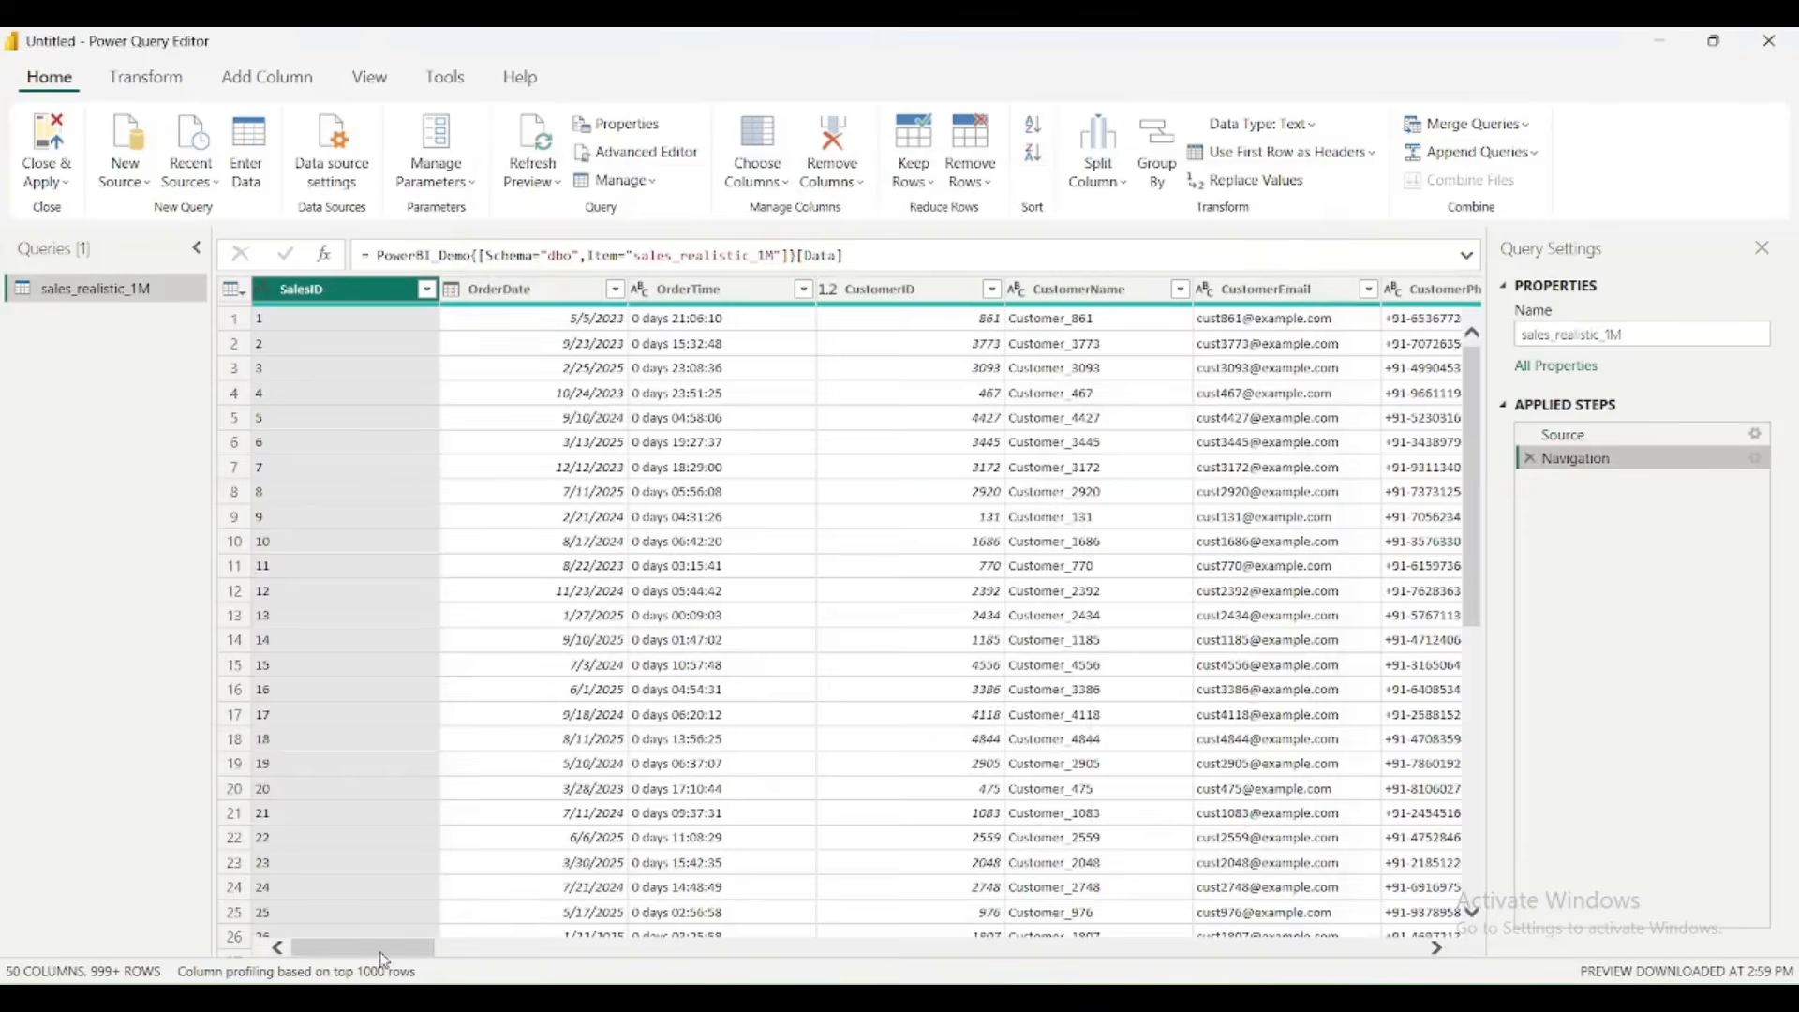
pyautogui.moveTo(385, 948); pyautogui.dragTo(303, 951)
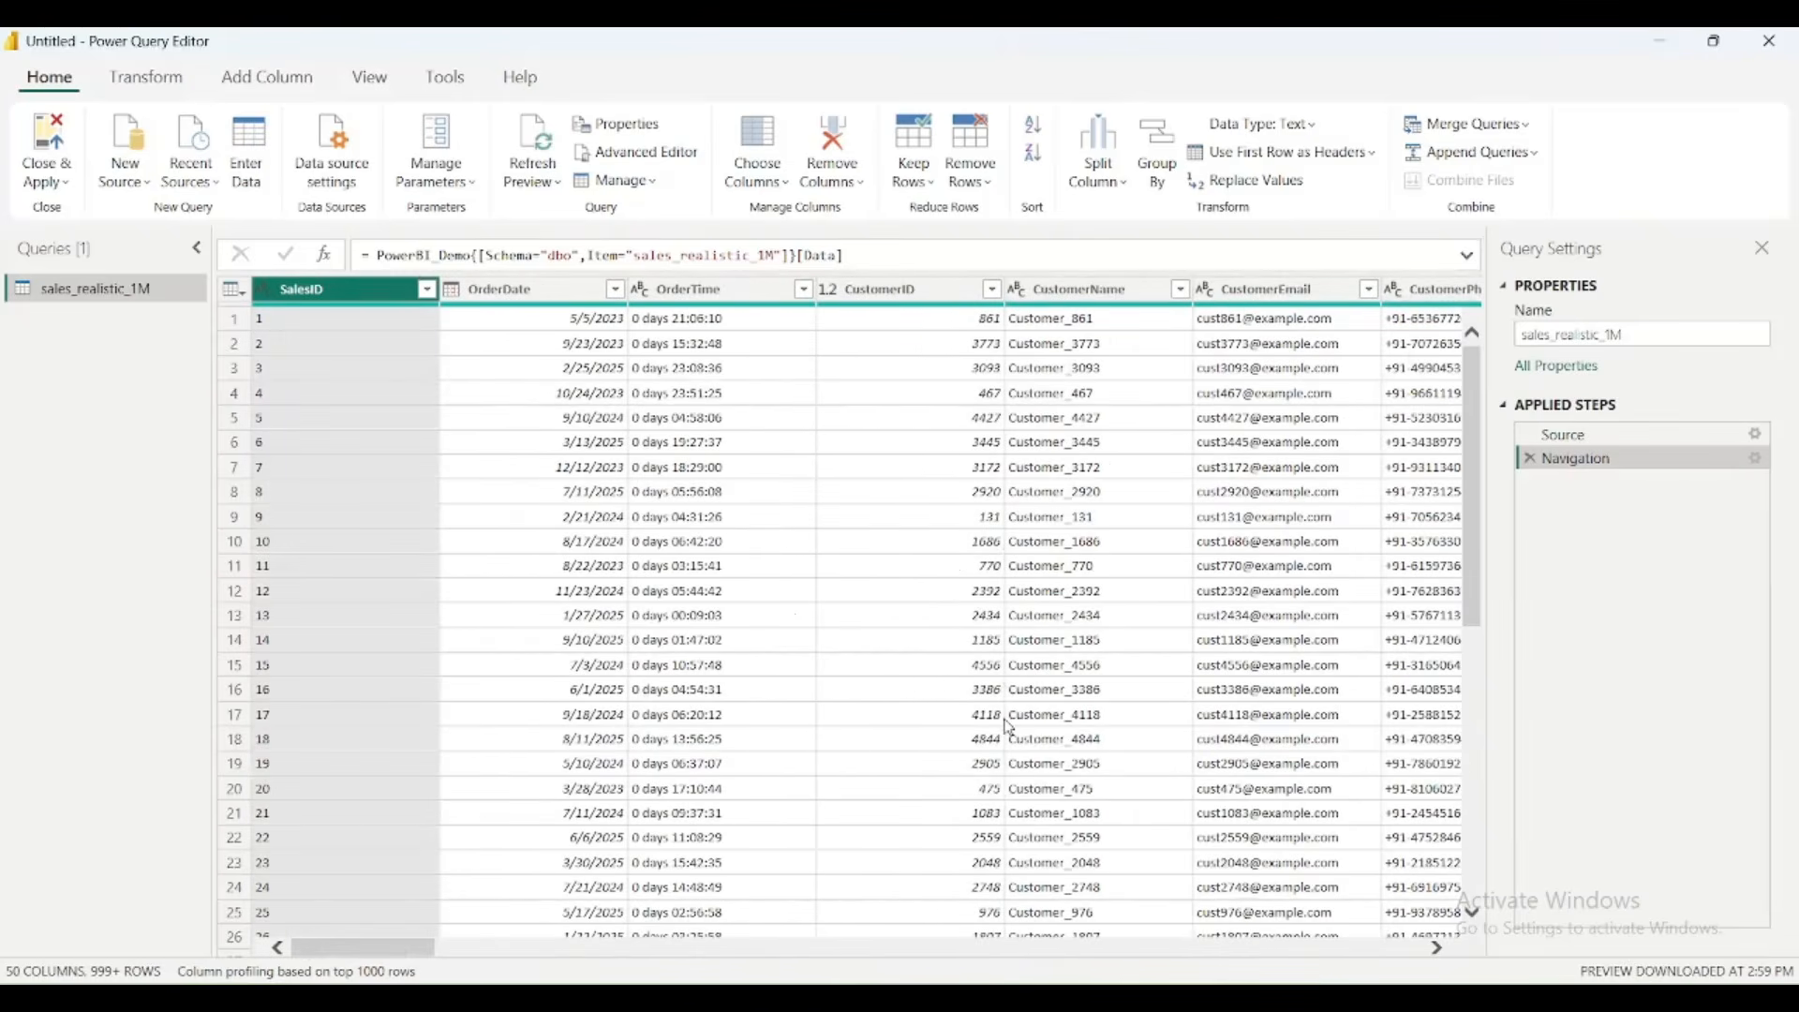
pyautogui.click(71, 185)
pyautogui.click(120, 284)
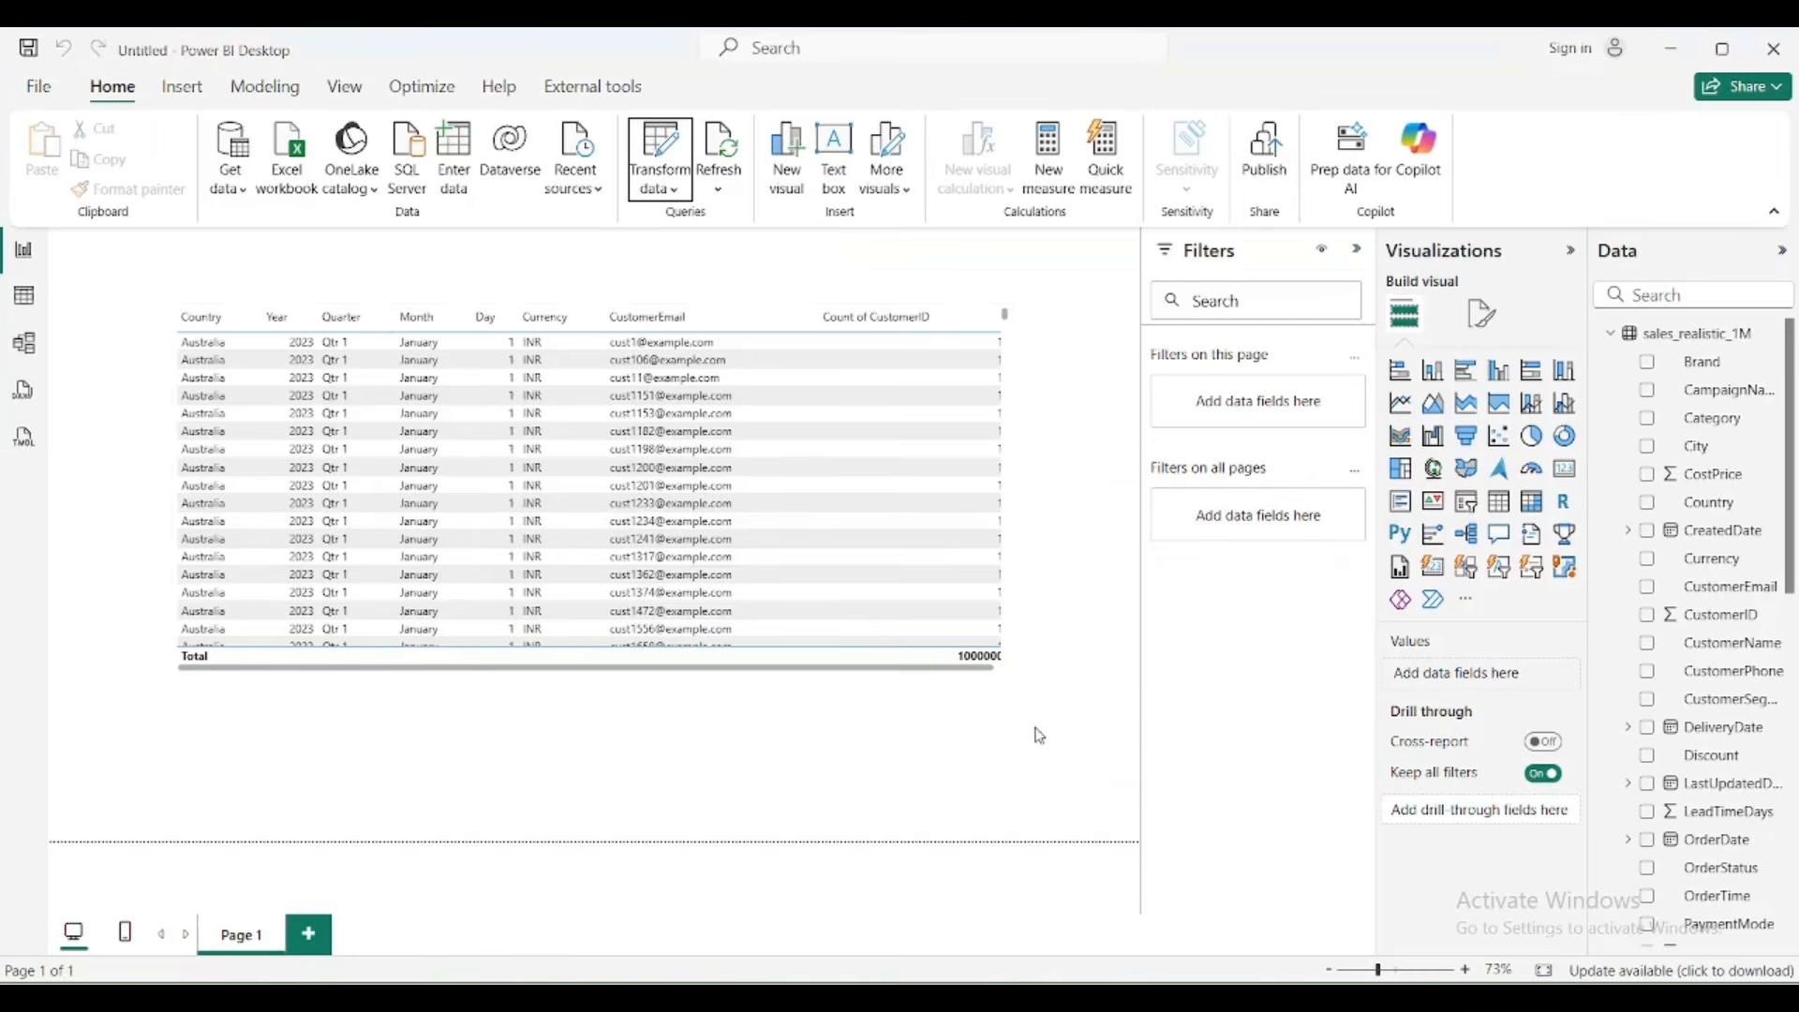
# - Look through all columns of the sales_realistic_1M table in the table view to judge which ones are needed
pyautogui.click(938, 677)
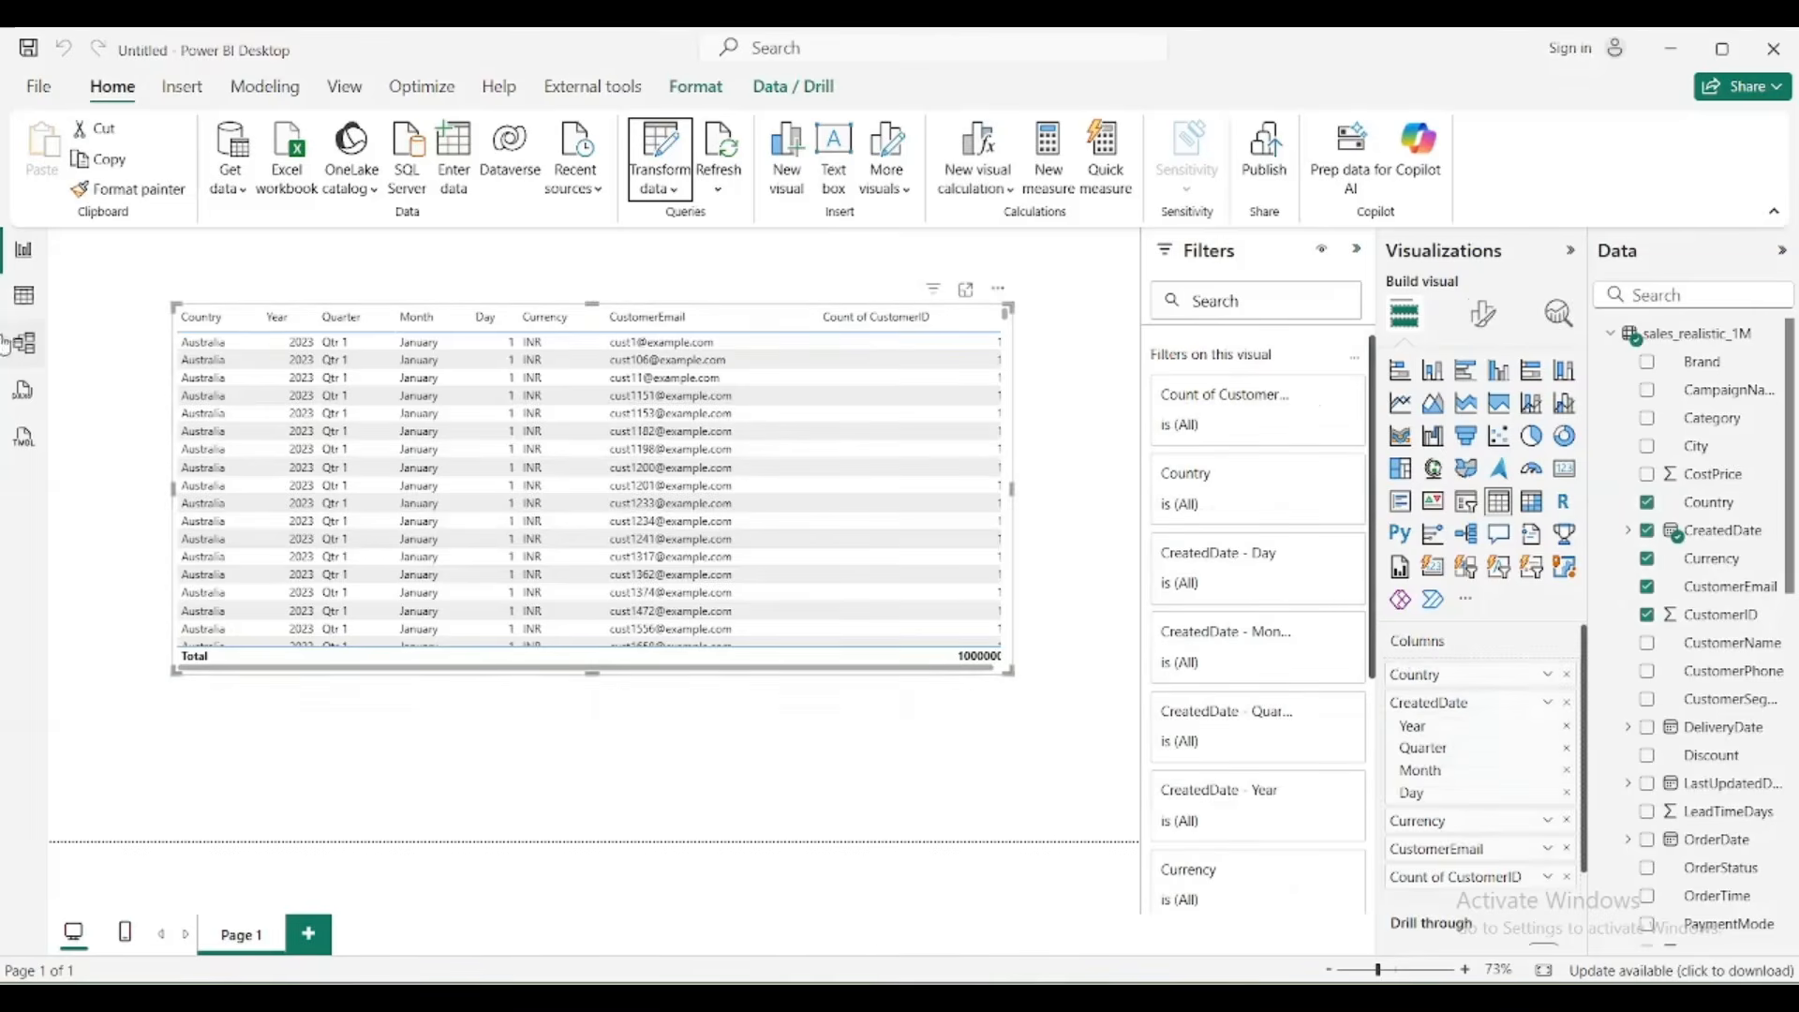
pyautogui.click(24, 295)
pyautogui.moveTo(367, 950); pyautogui.dragTo(1444, 949)
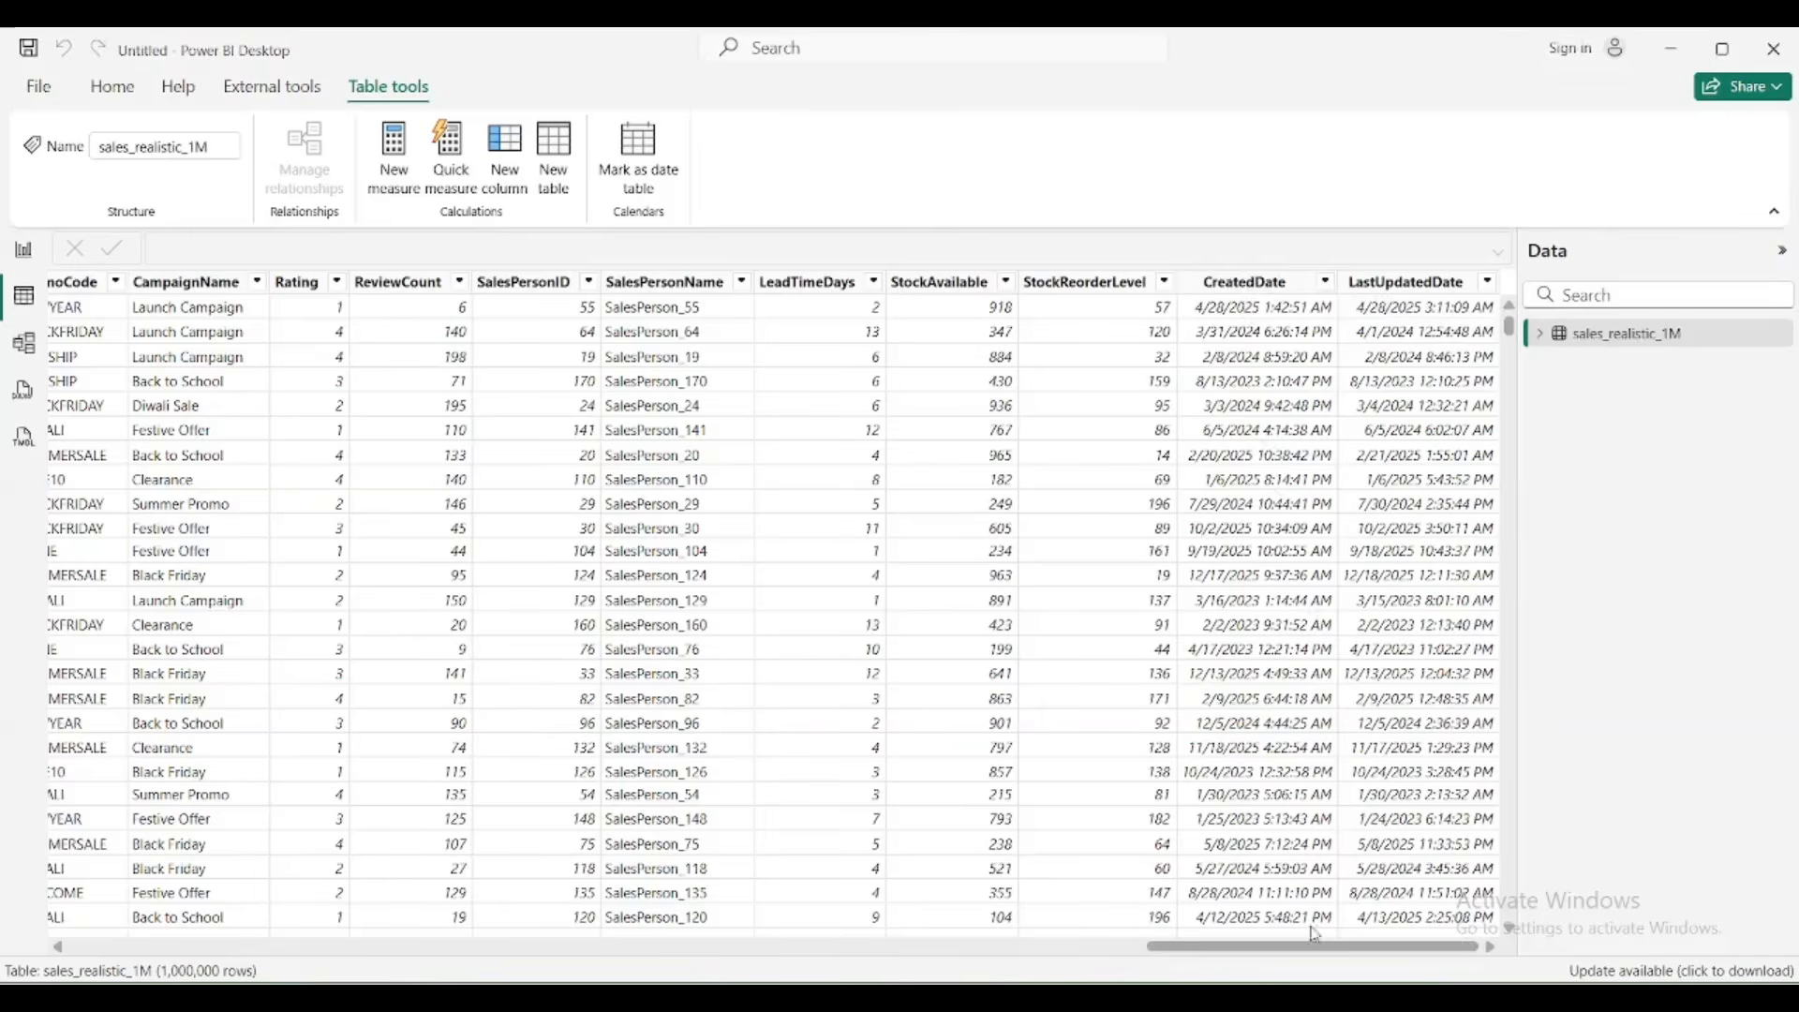
pyautogui.moveTo(1298, 948); pyautogui.dragTo(214, 941)
pyautogui.click(174, 934)
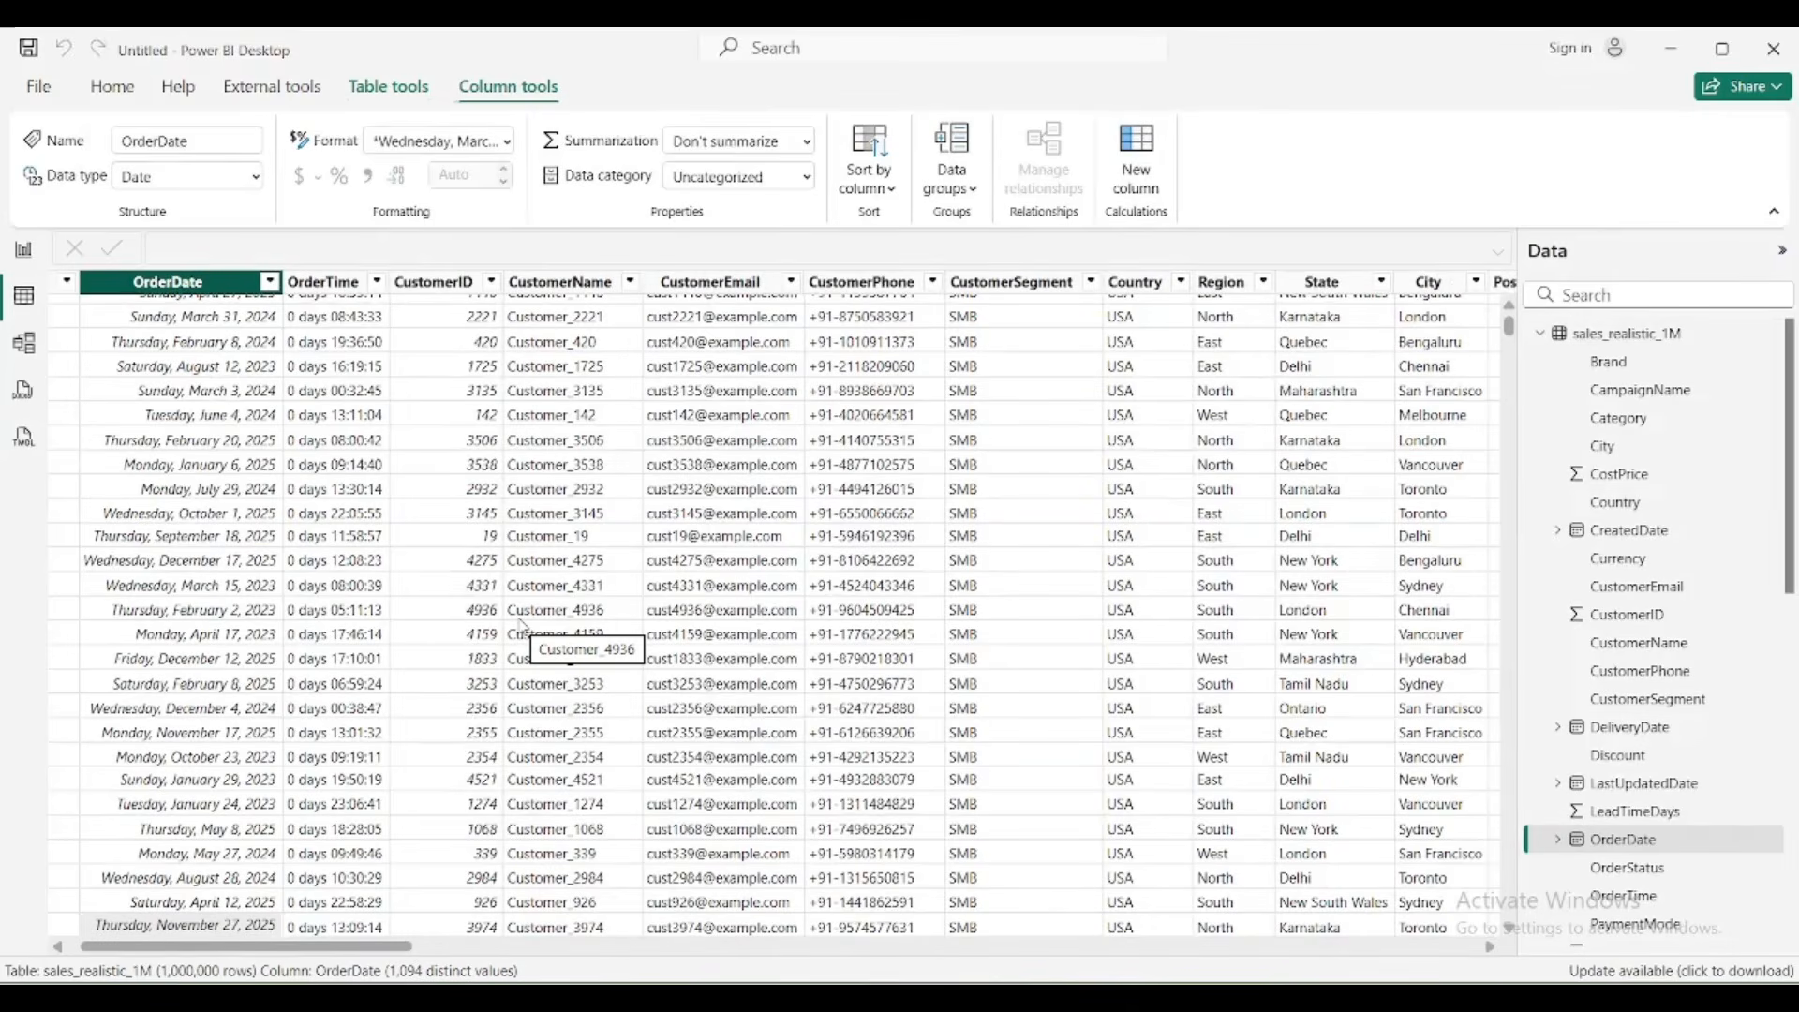
pyautogui.hscroll(10, 522, 624)
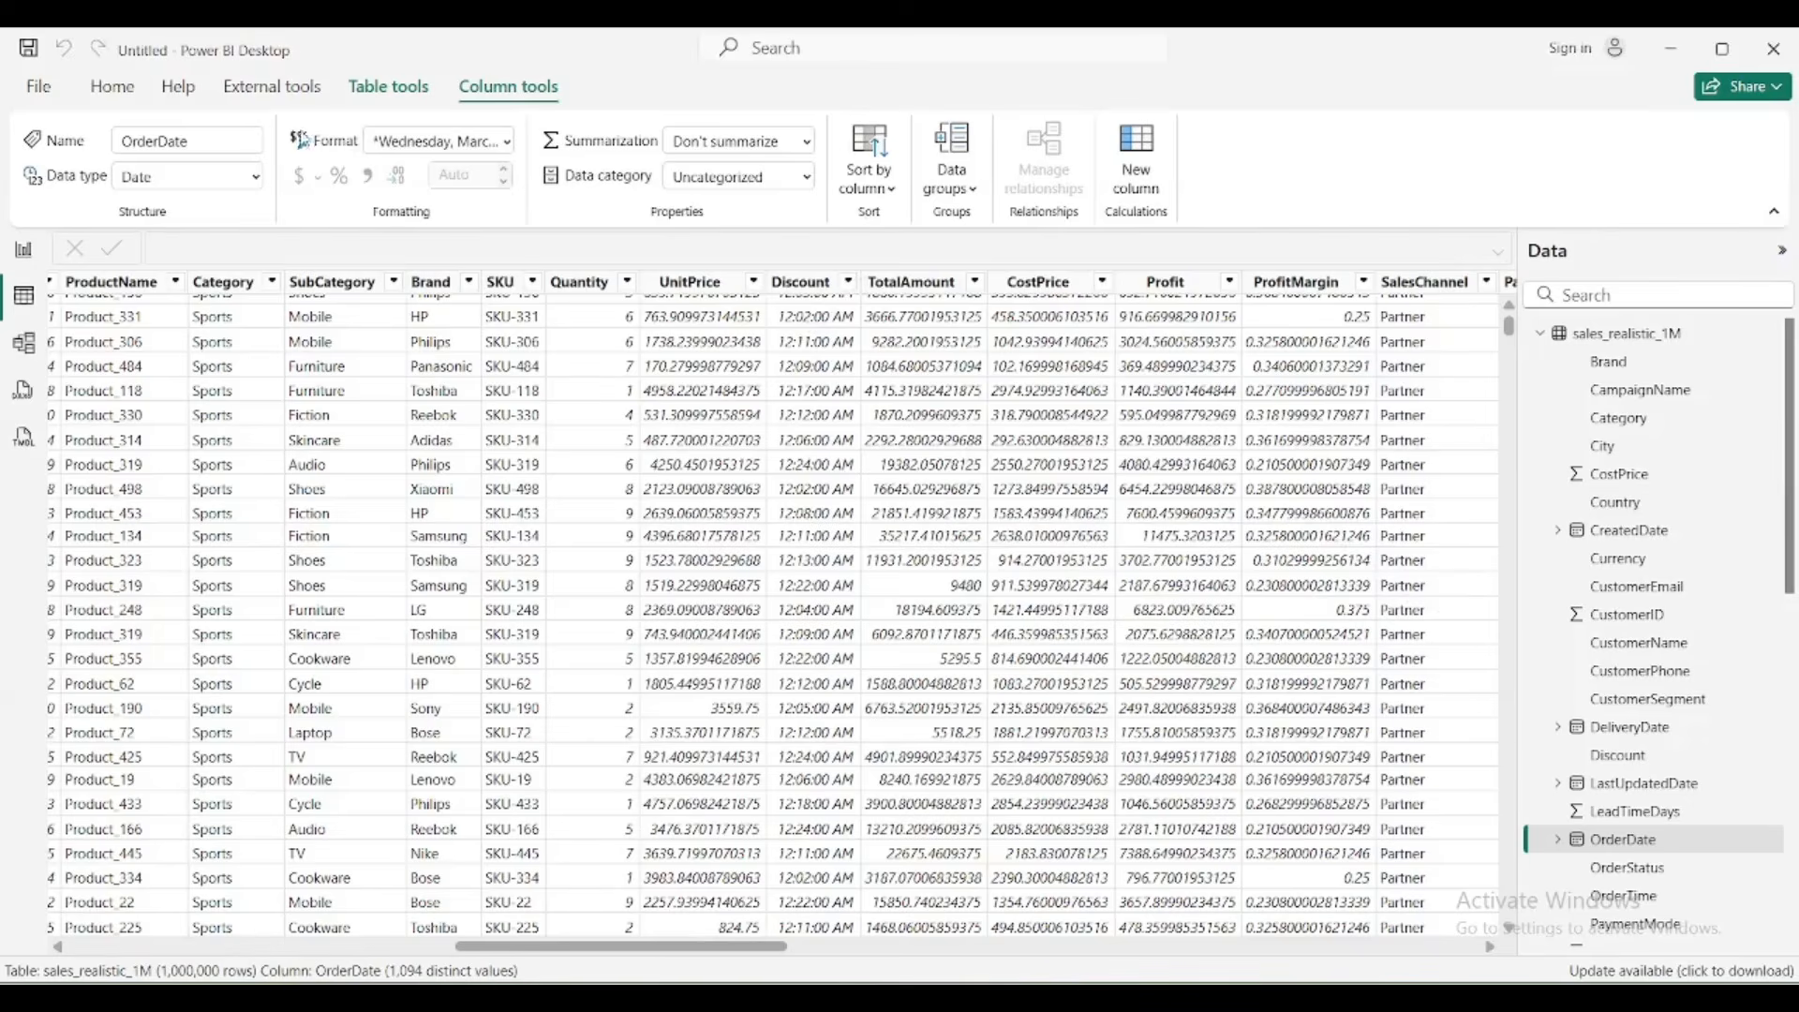
# - In Power Query Editor, keep only the 26 needed columns of sales_realistic_1M, from SalesID to SalesPersonID, then close the editor and apply the changes
pyautogui.click(115, 89)
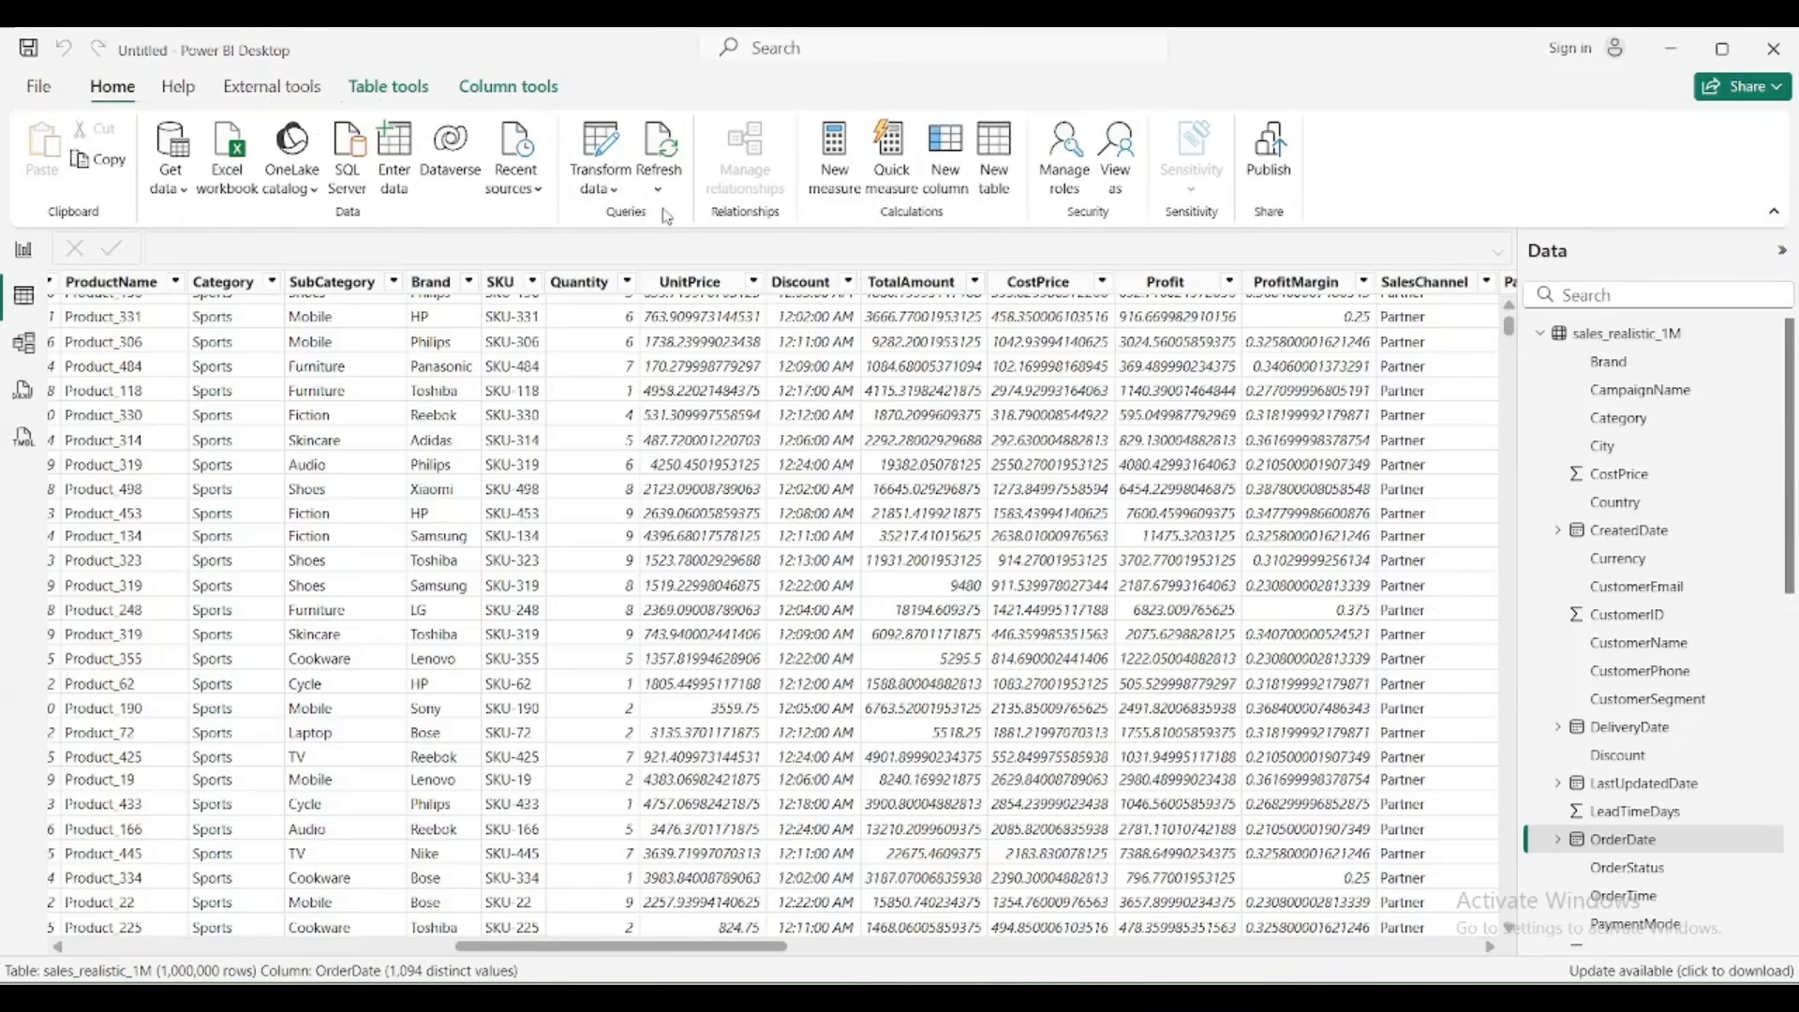
pyautogui.click(602, 182)
pyautogui.click(648, 240)
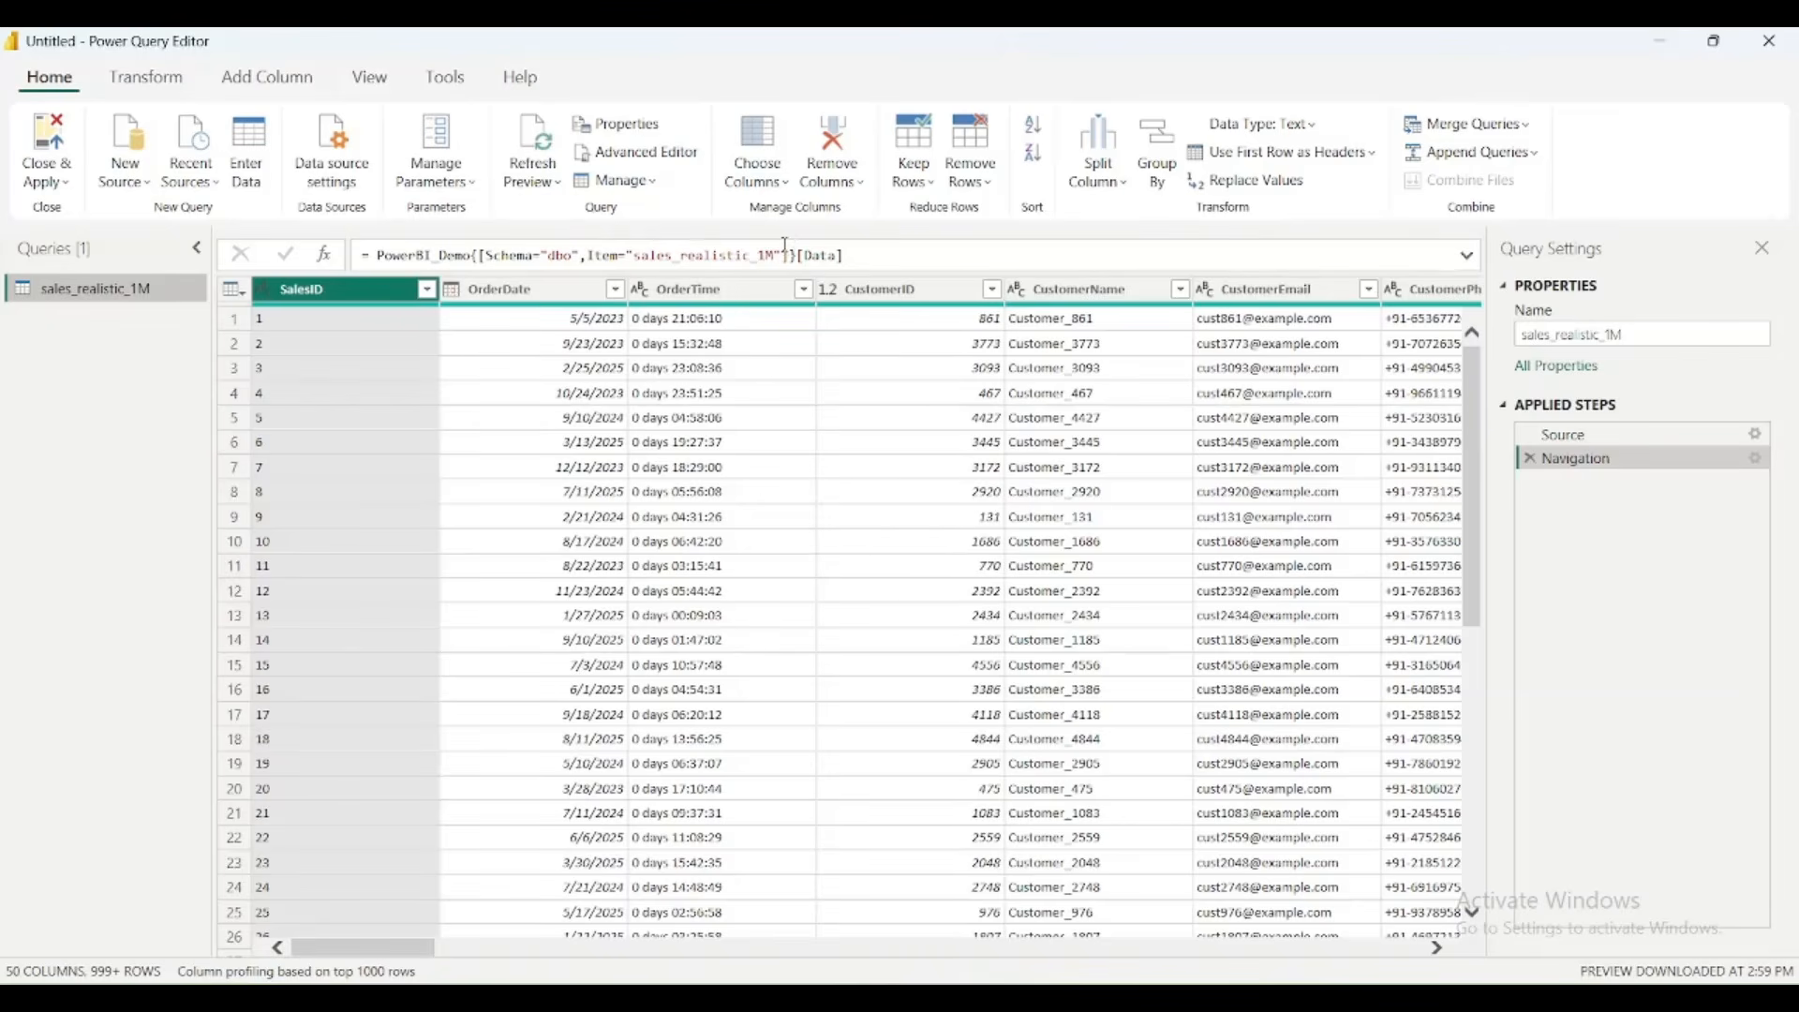
pyautogui.click(766, 183)
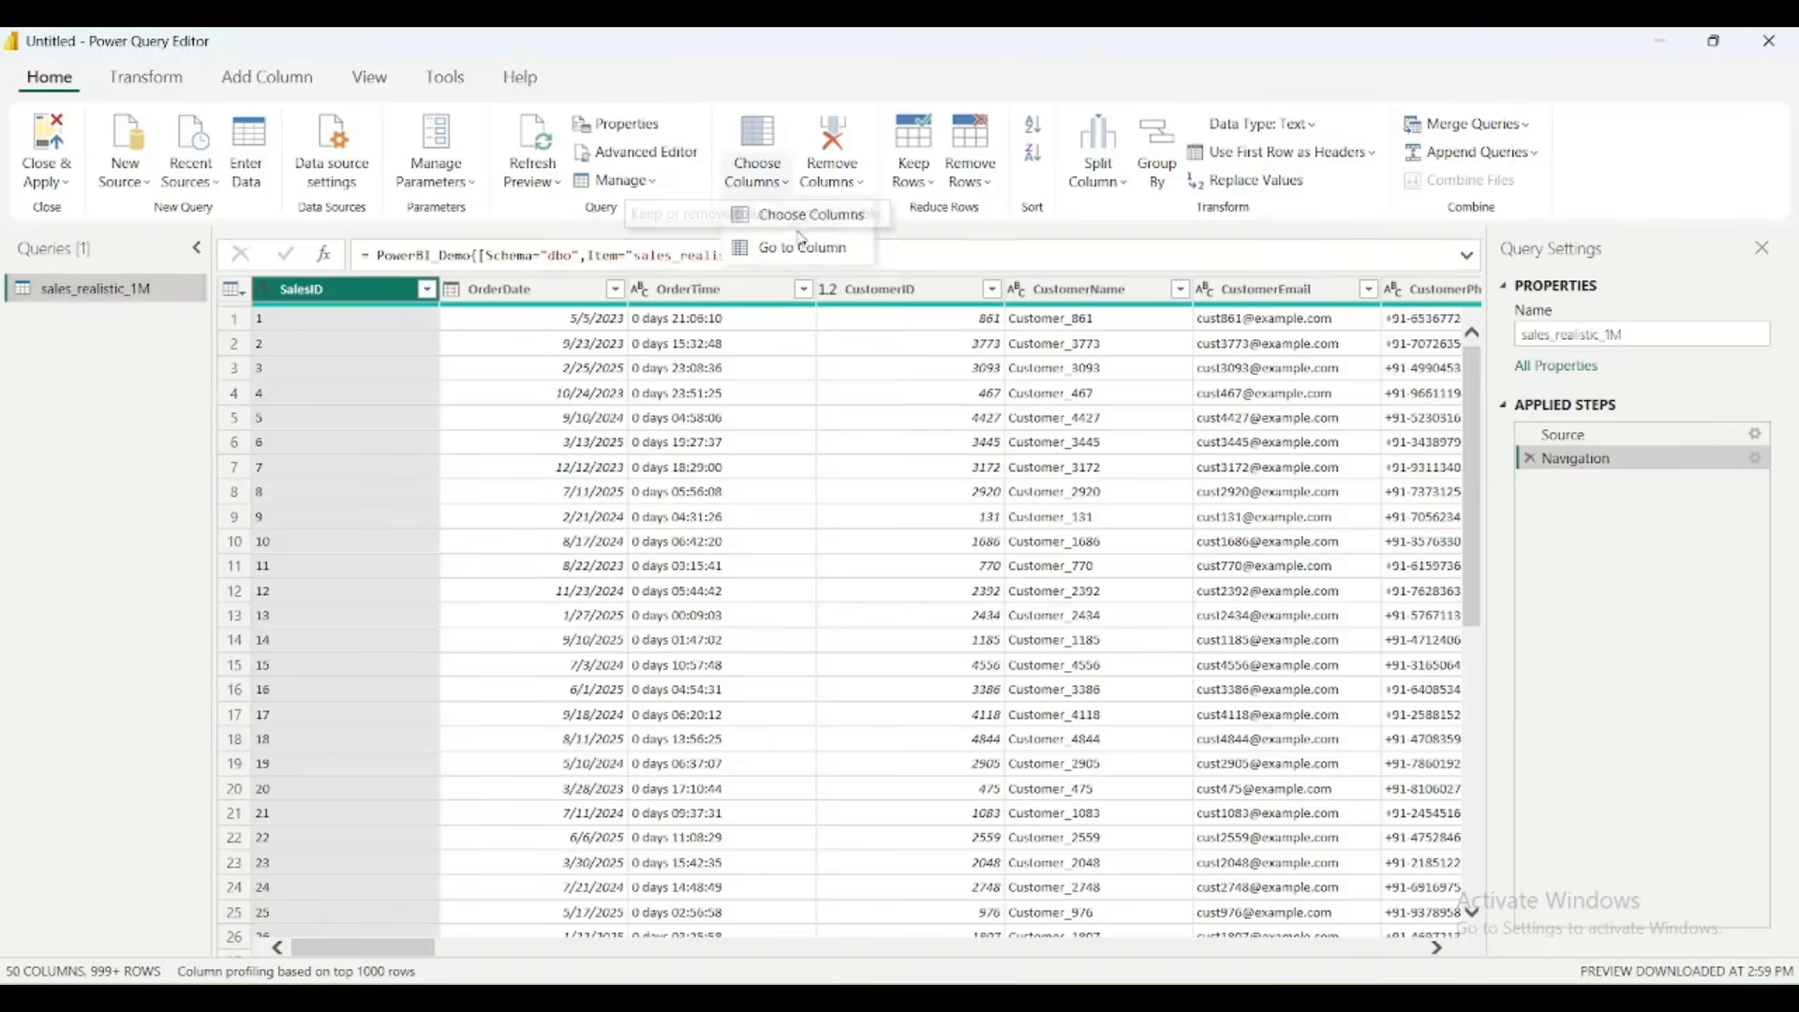
pyautogui.click(809, 225)
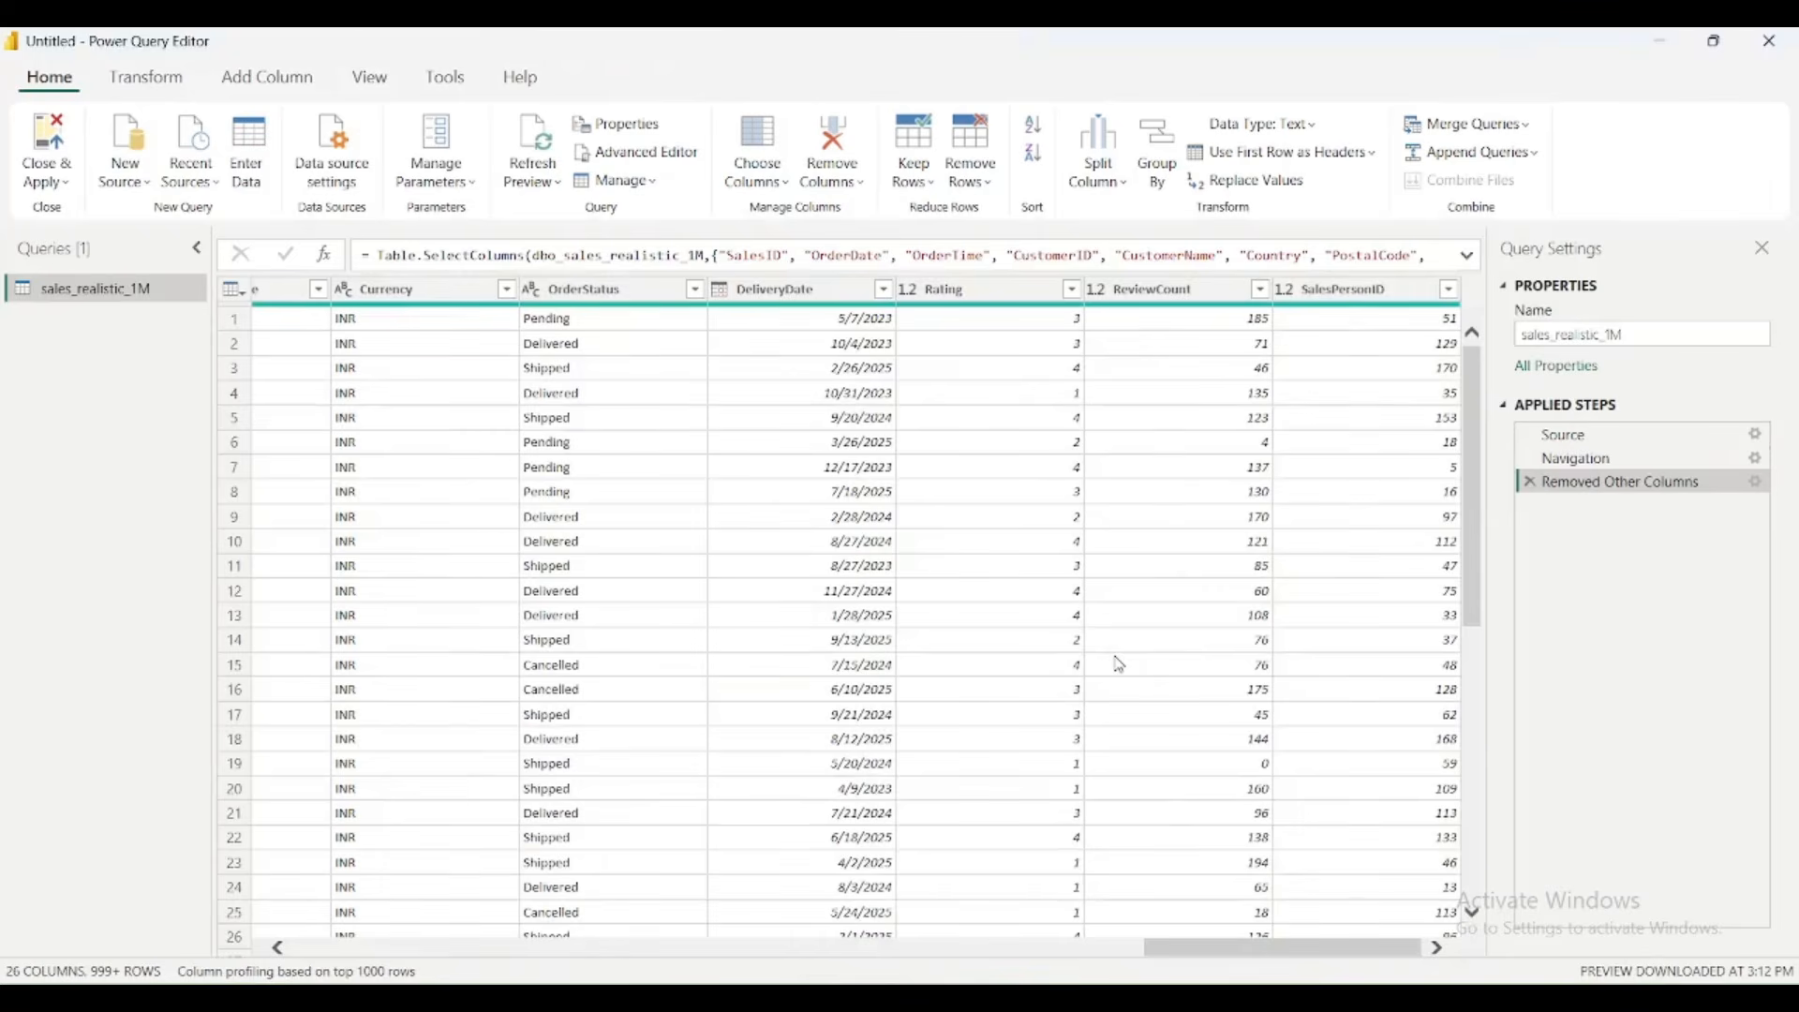
pyautogui.moveTo(1257, 949); pyautogui.dragTo(1200, 947)
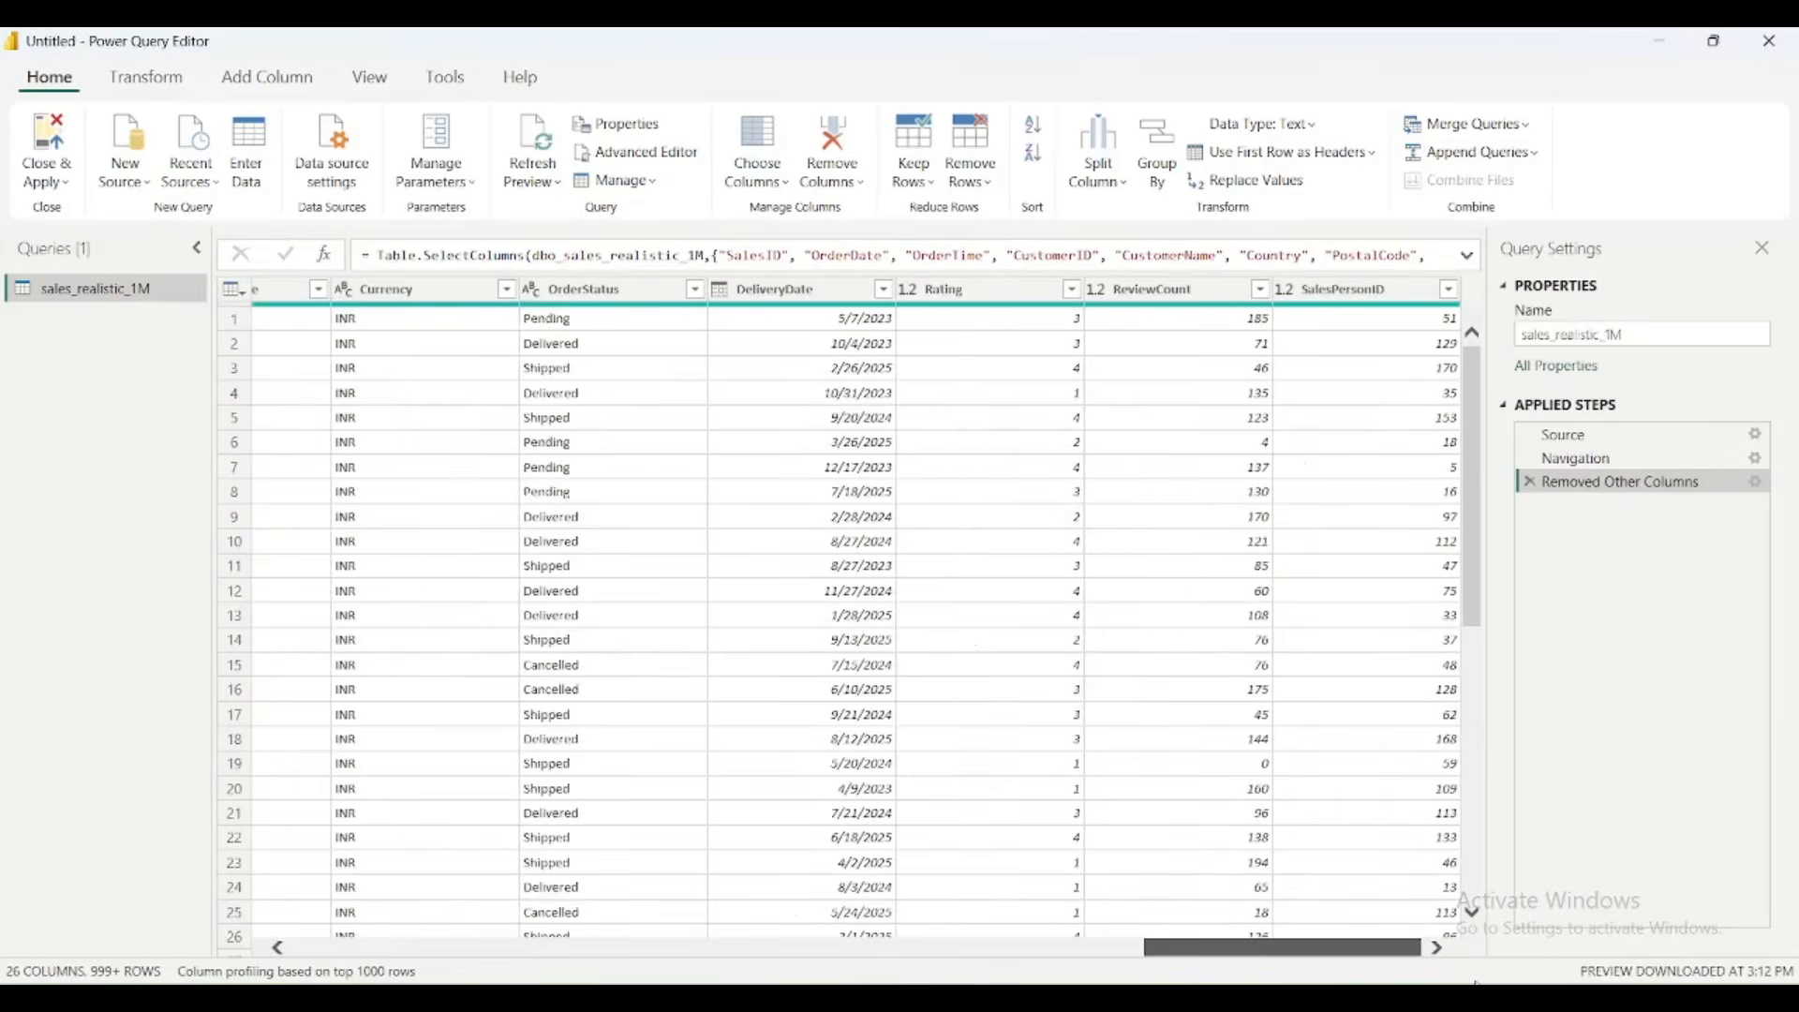
pyautogui.click(83, 182)
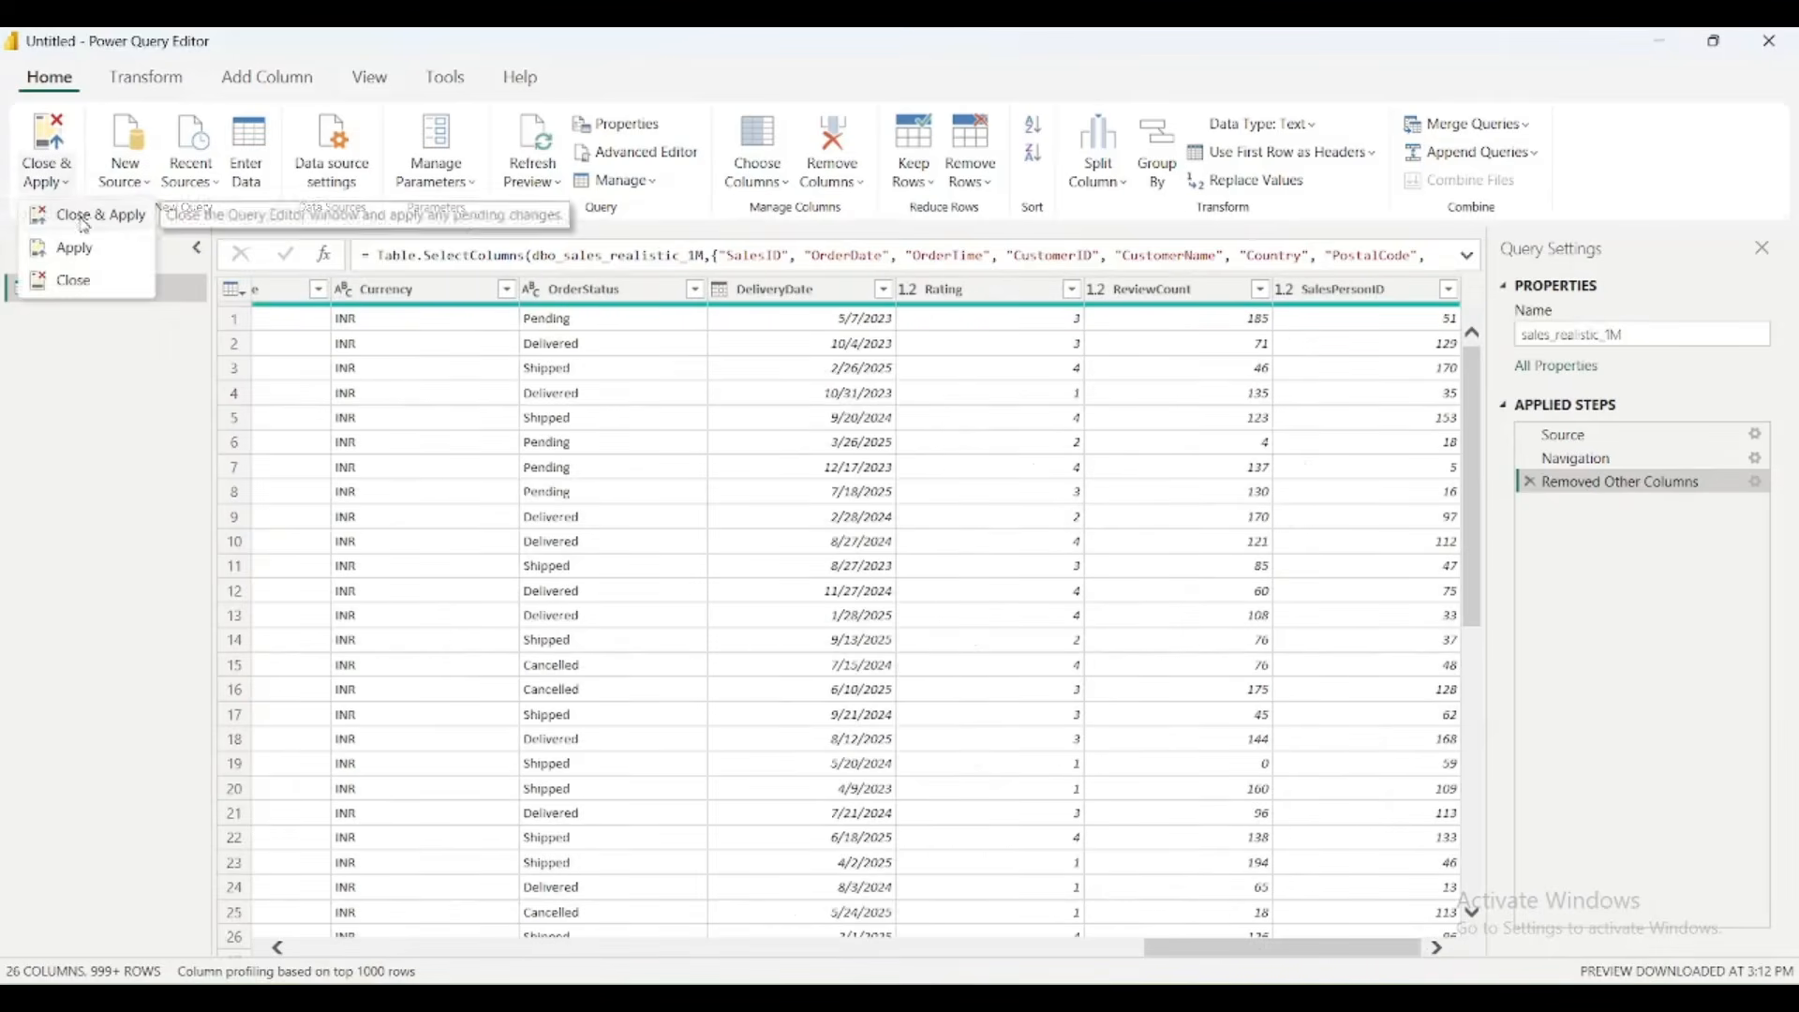
pyautogui.click(84, 222)
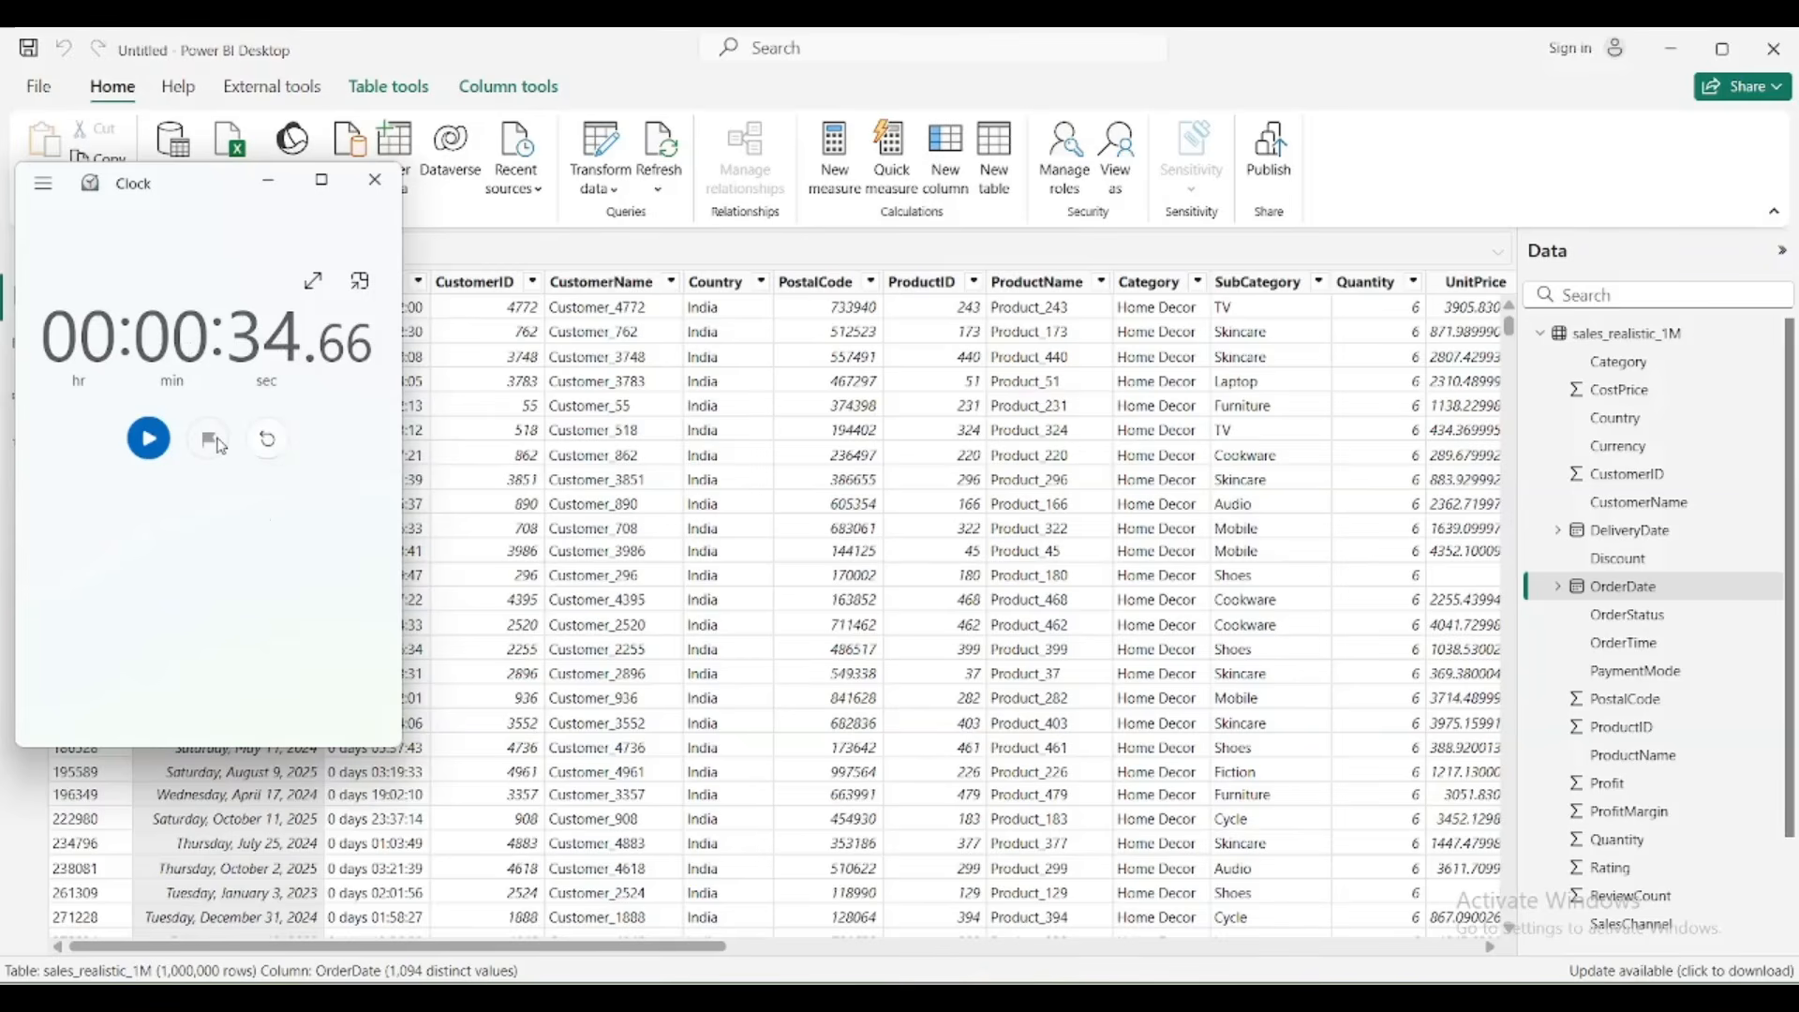
# - Reset the Clock stopwatch and time a refresh of both schema and data on the reduced table
pyautogui.click(267, 439)
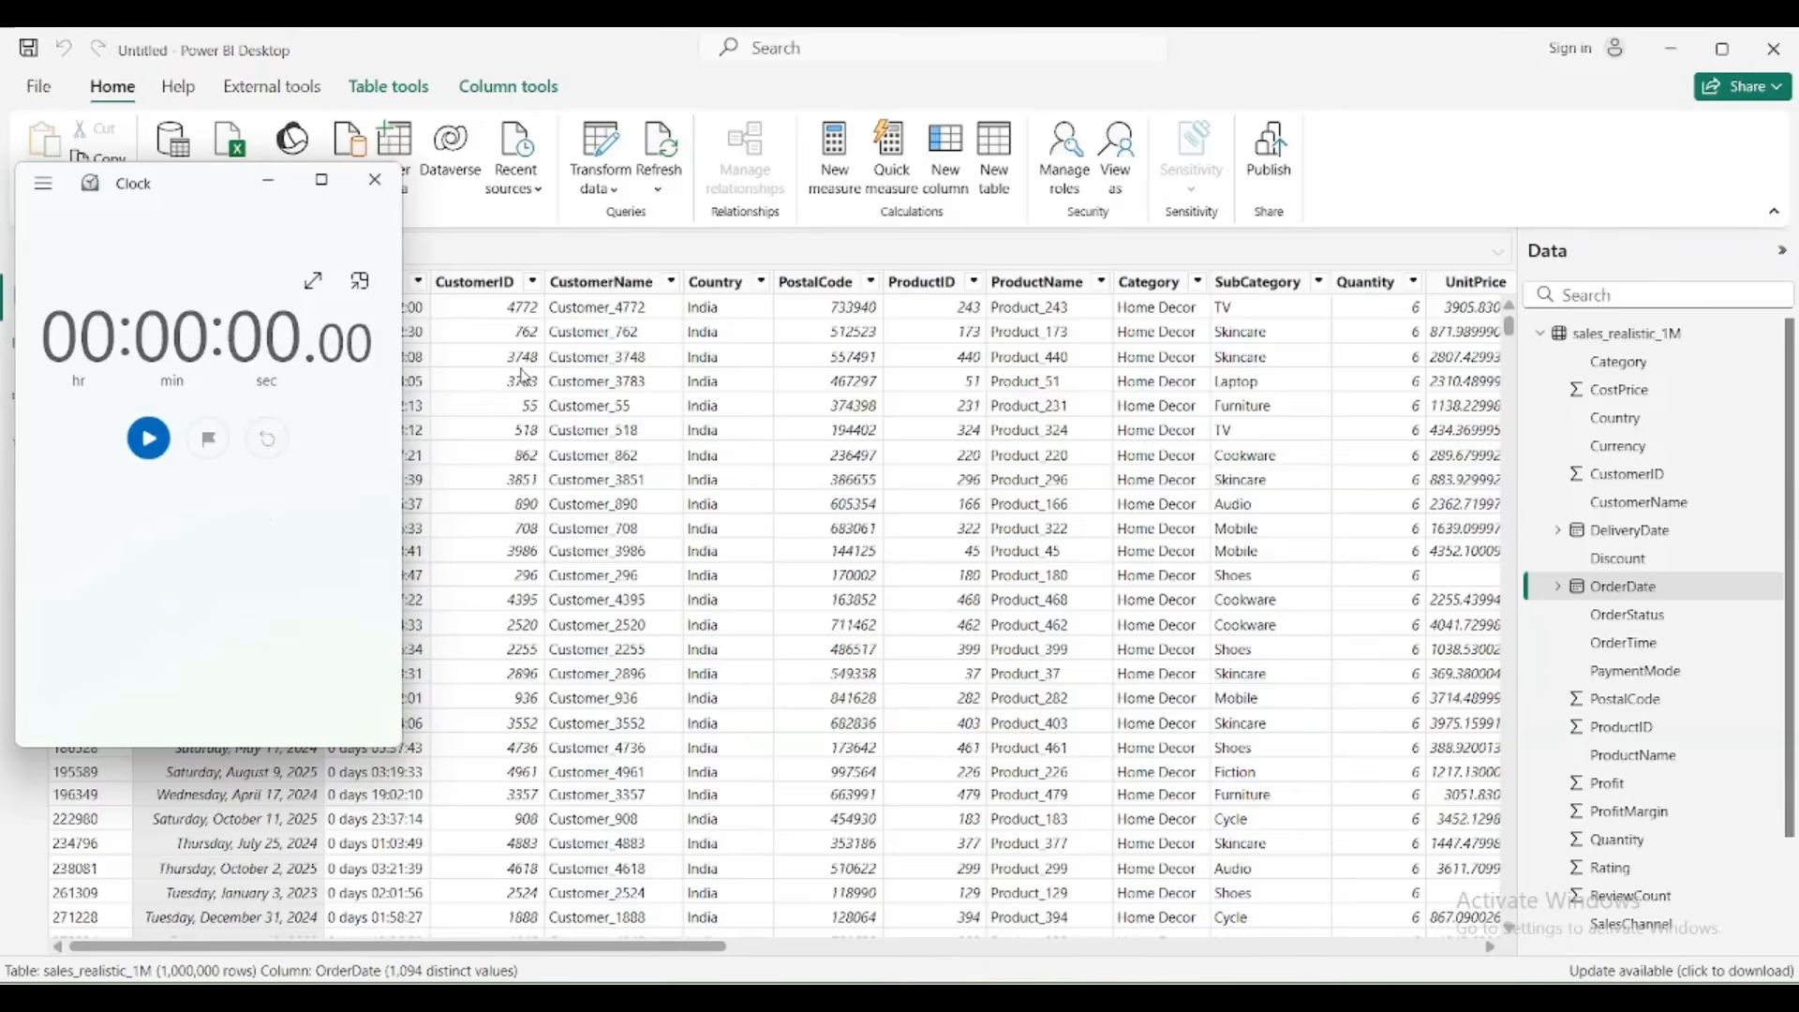
pyautogui.click(659, 190)
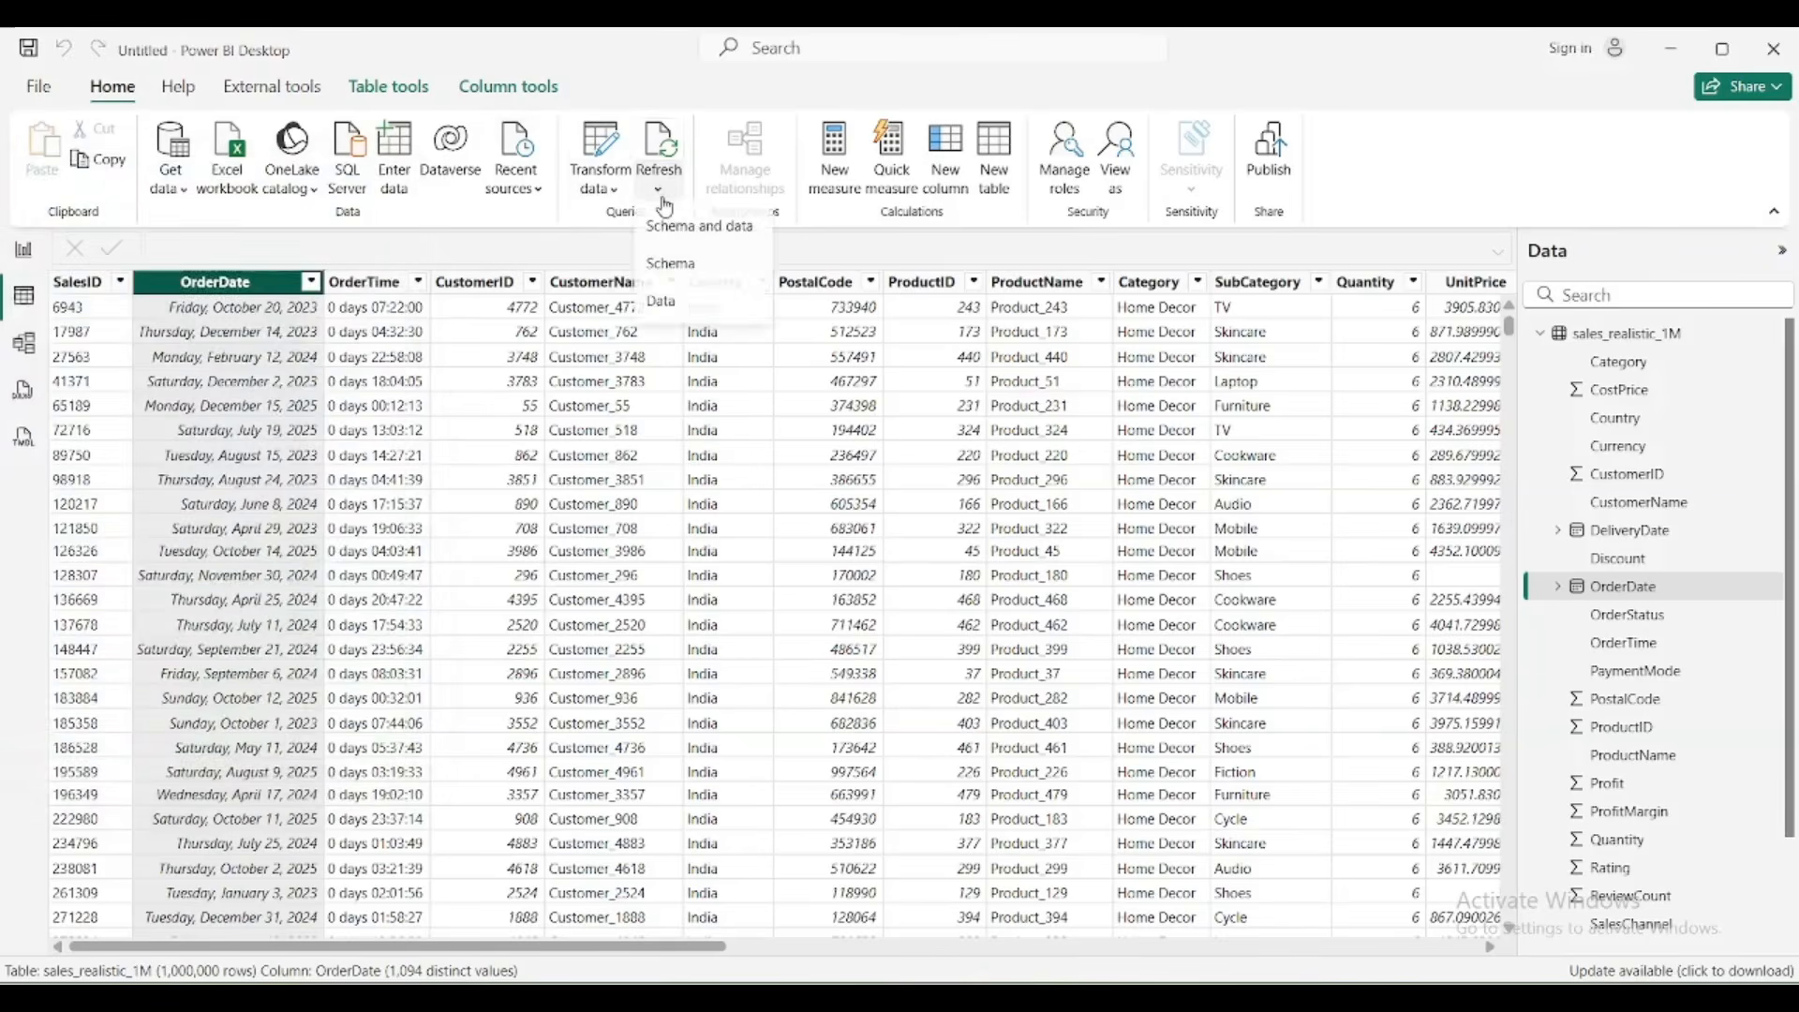
pyautogui.click(718, 238)
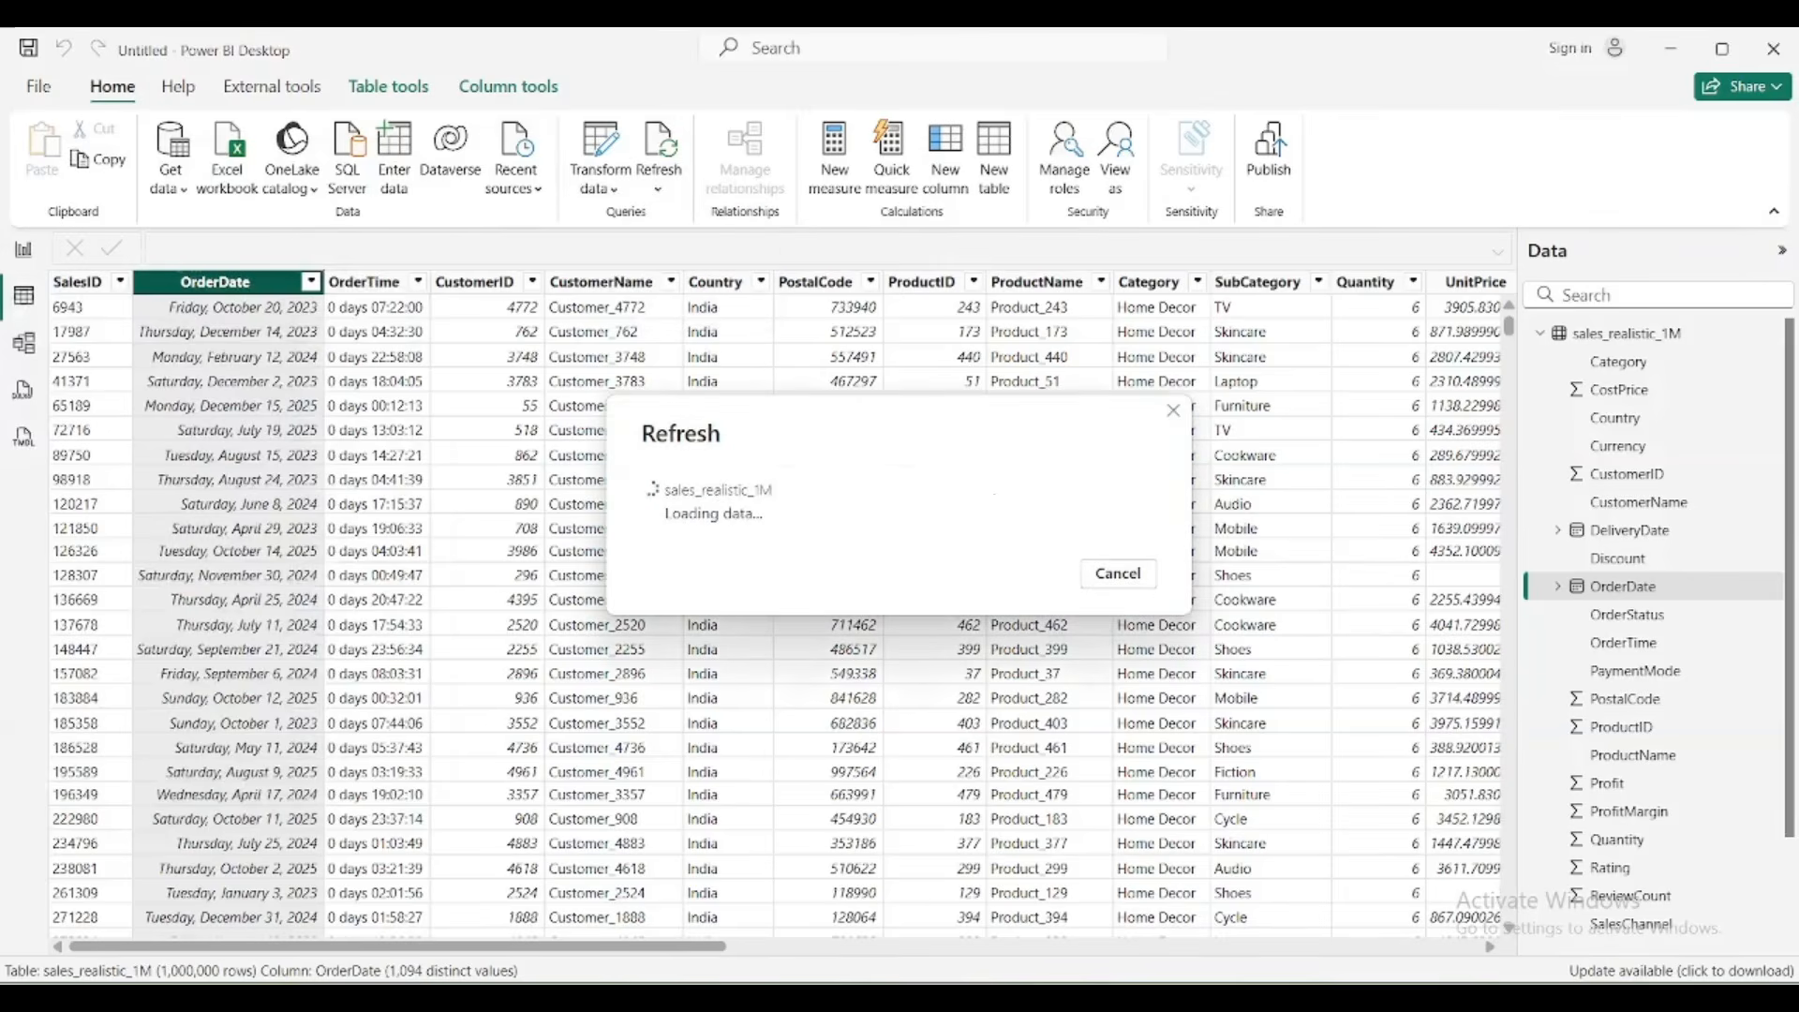
pyautogui.click(1178, 998)
pyautogui.click(152, 440)
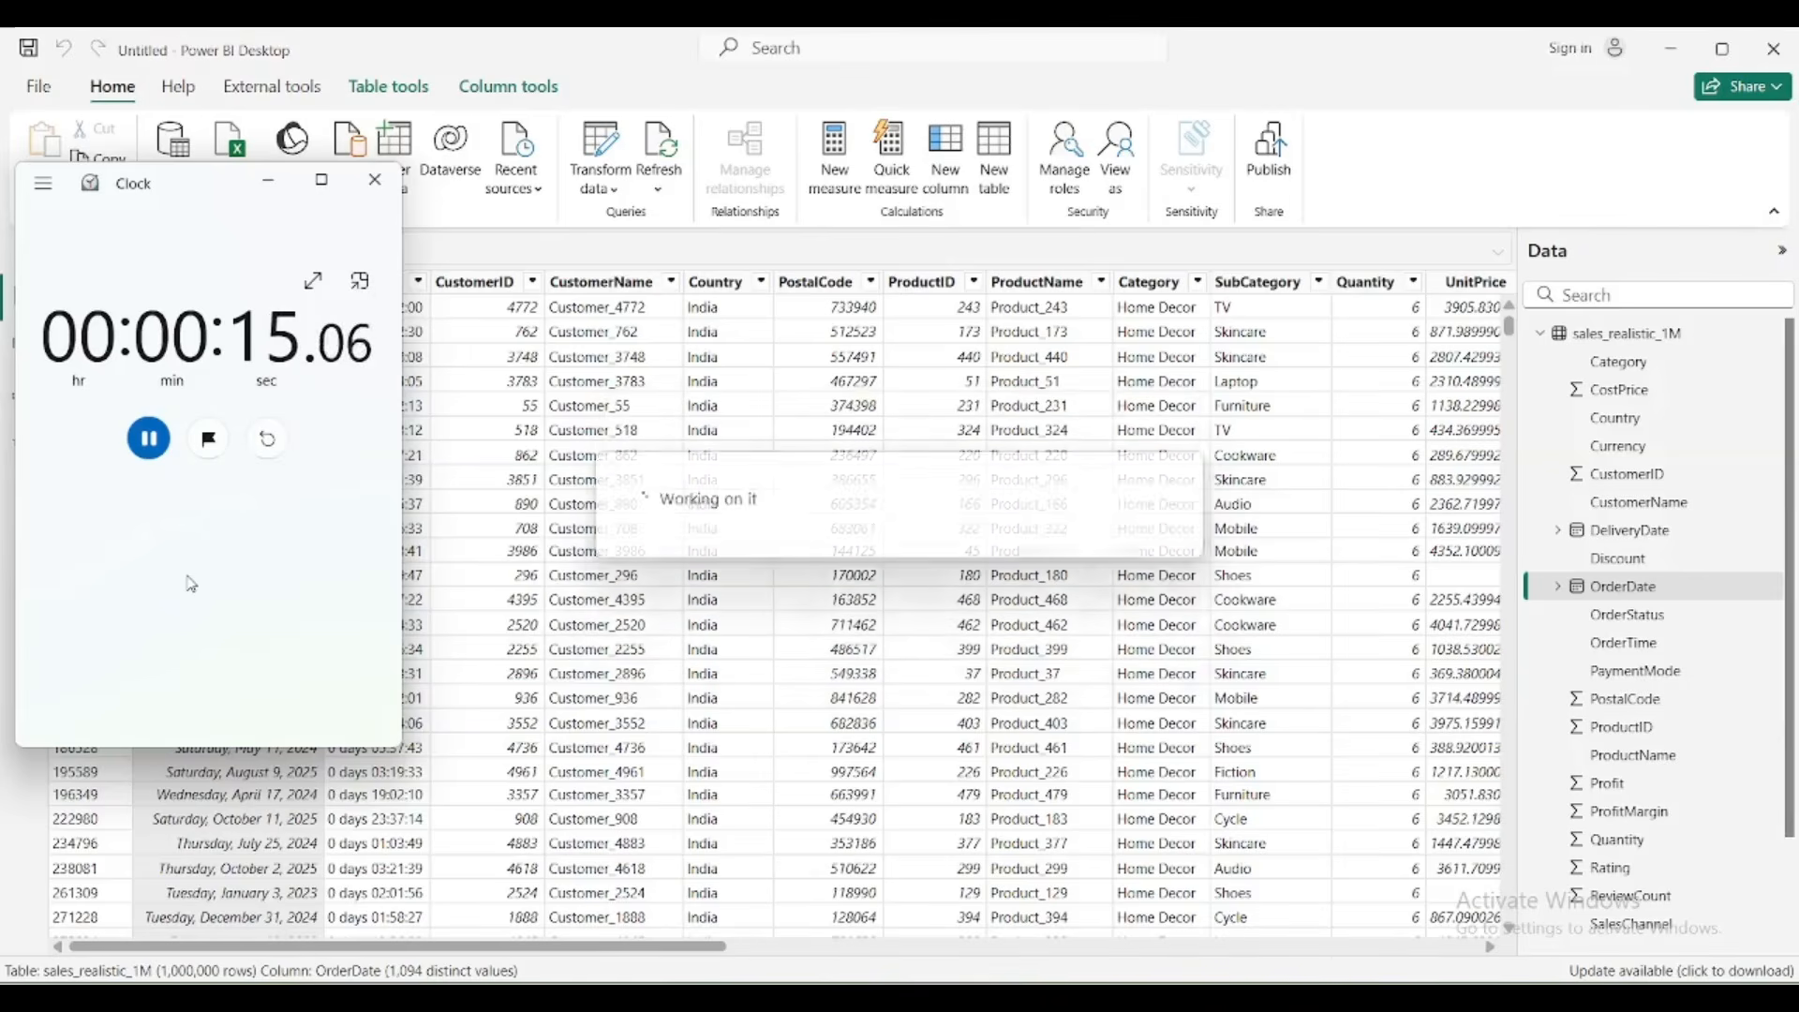
pyautogui.click(146, 448)
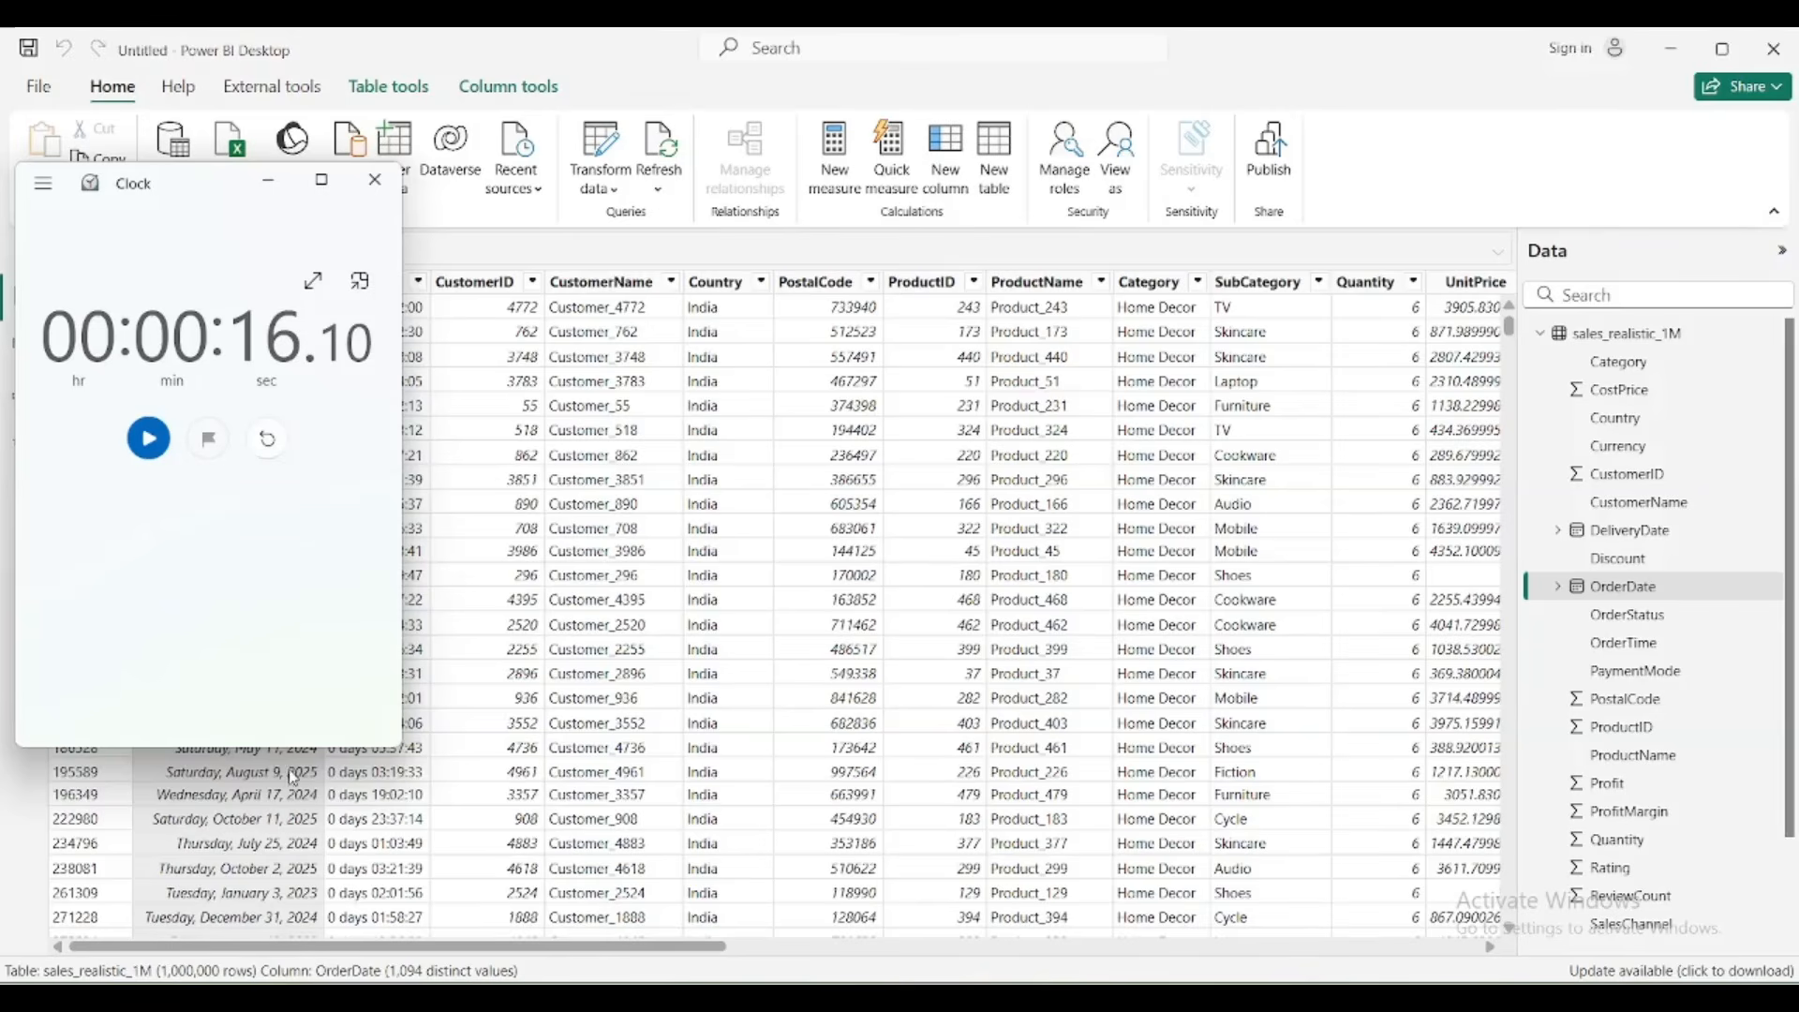
# - Inspect the native query behind the Removed Other Columns step in Power Query Editor, and close the editor
pyautogui.click(596, 187)
pyautogui.click(641, 230)
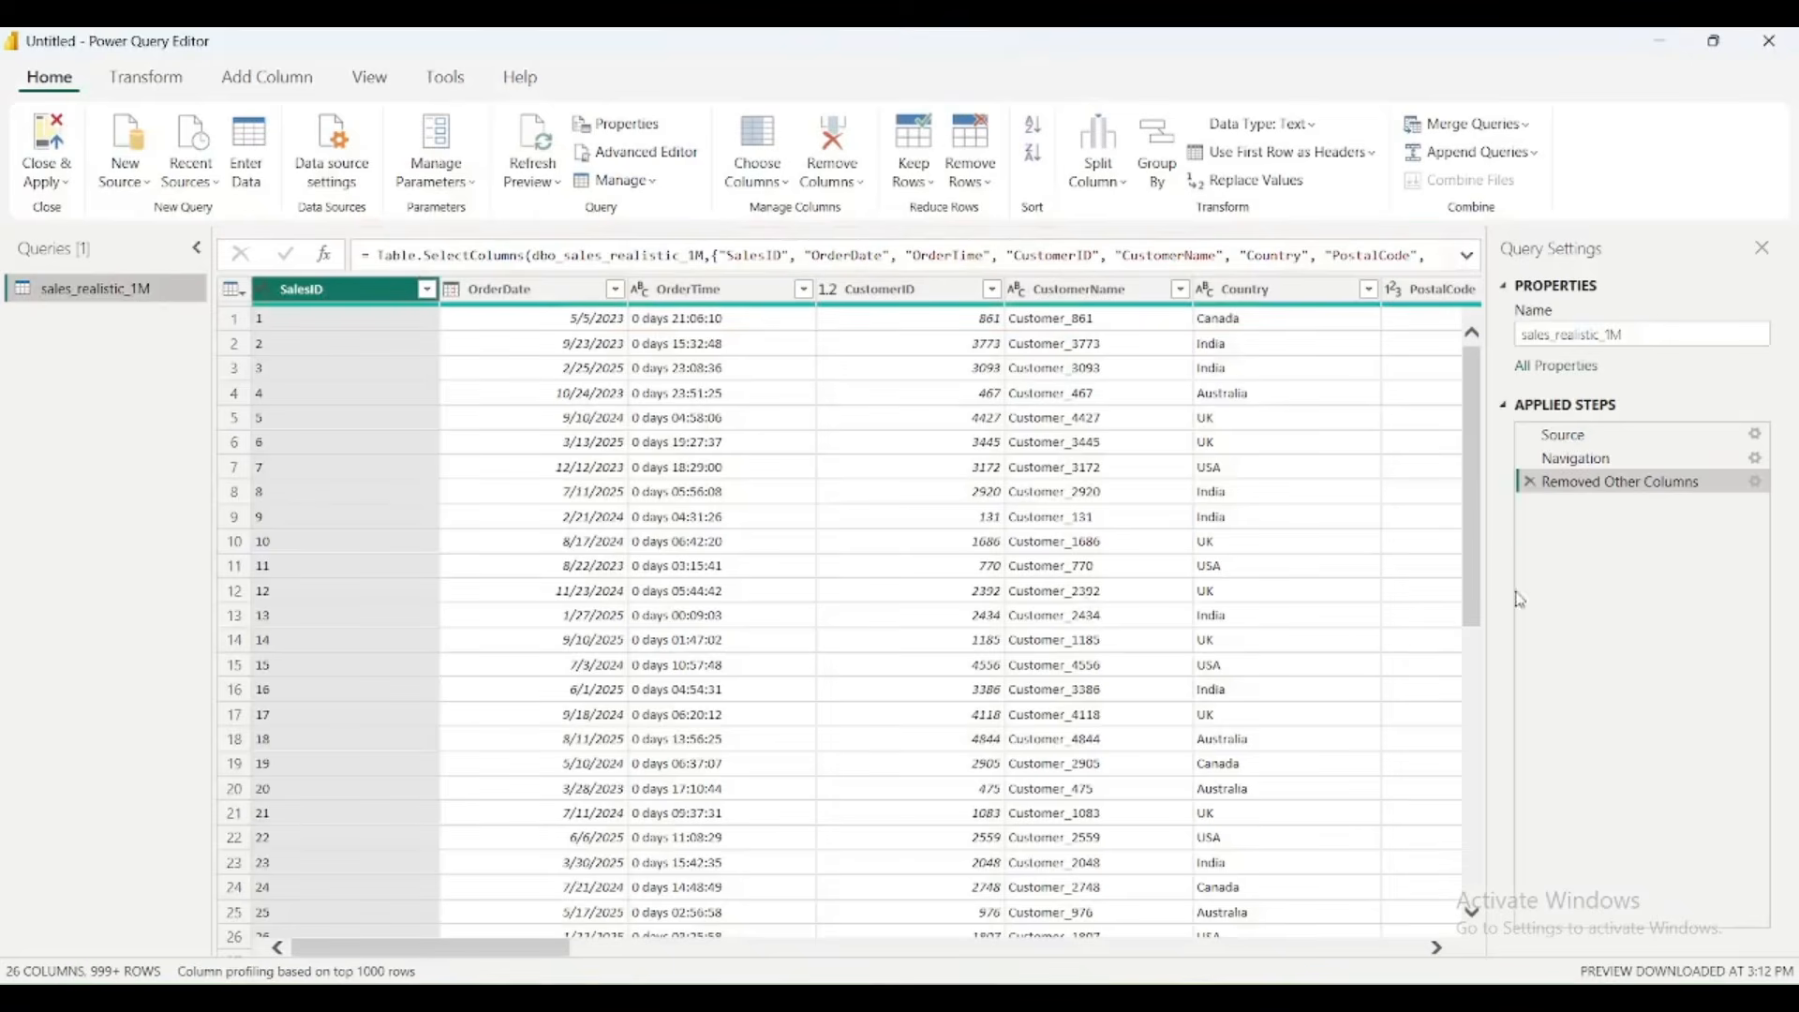
pyautogui.rightClick(1638, 487)
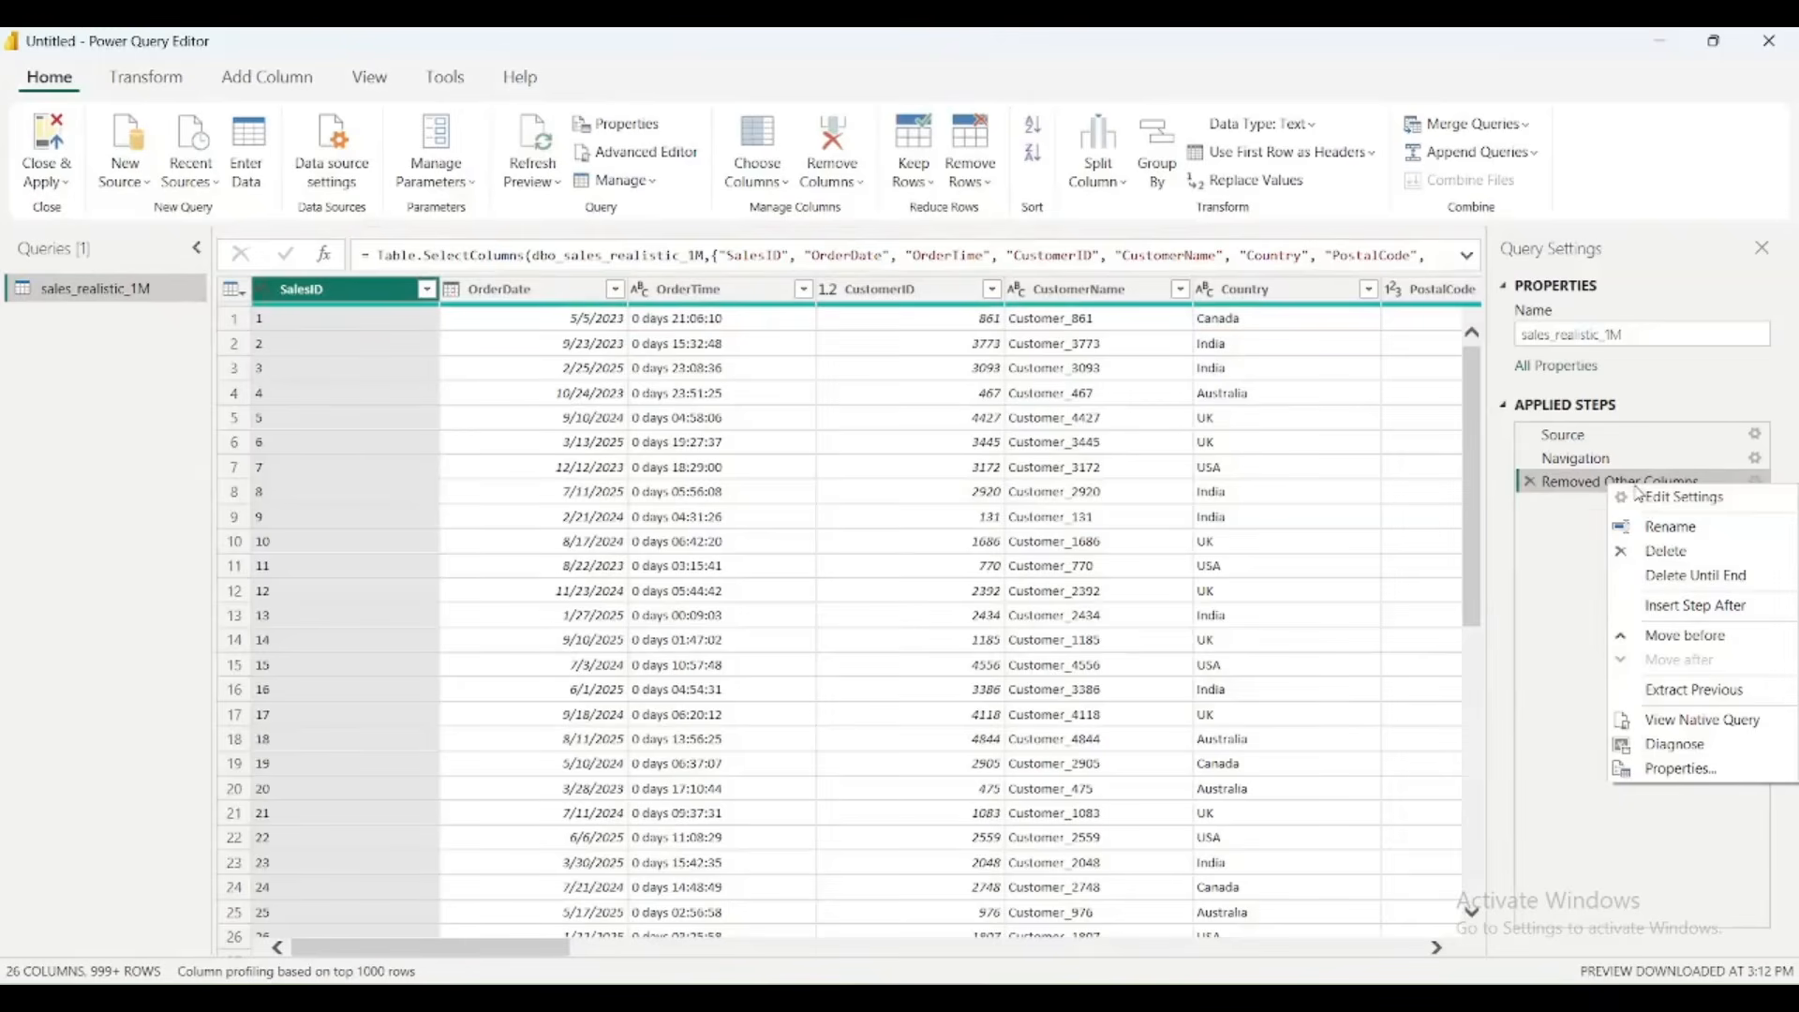
pyautogui.click(1646, 724)
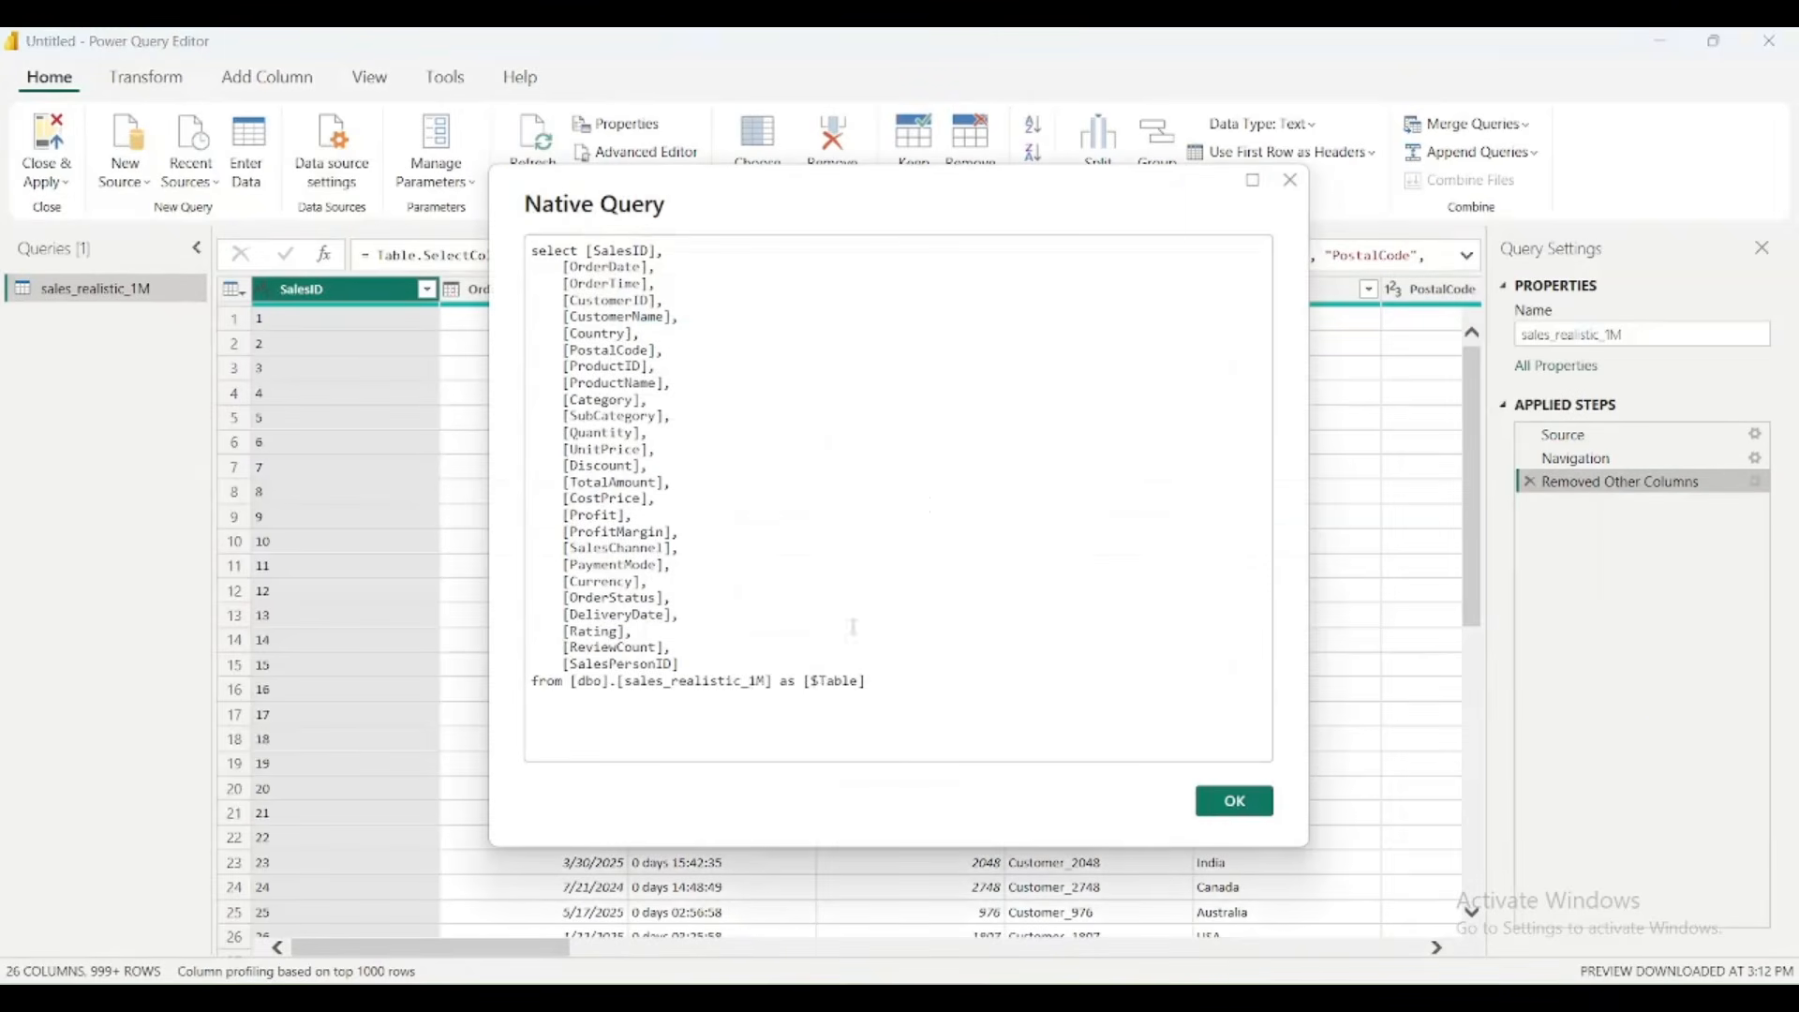
pyautogui.moveTo(597, 252); pyautogui.dragTo(752, 654)
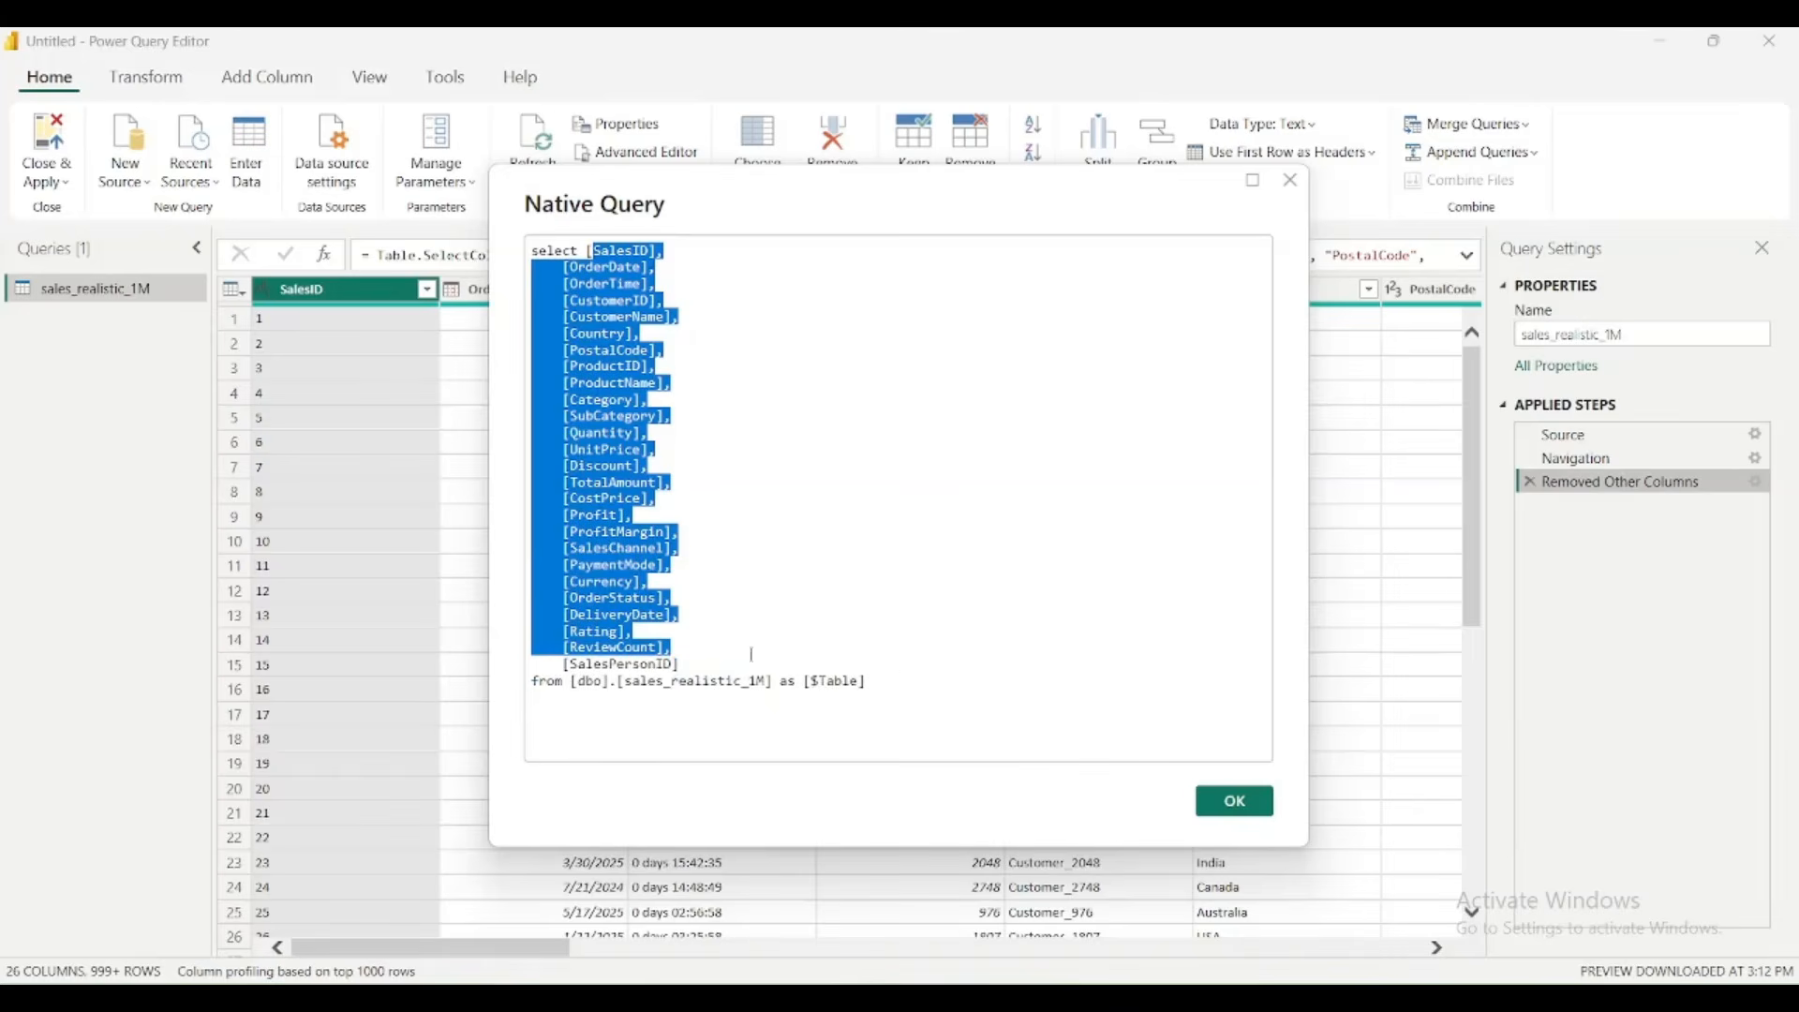
pyautogui.click(1246, 811)
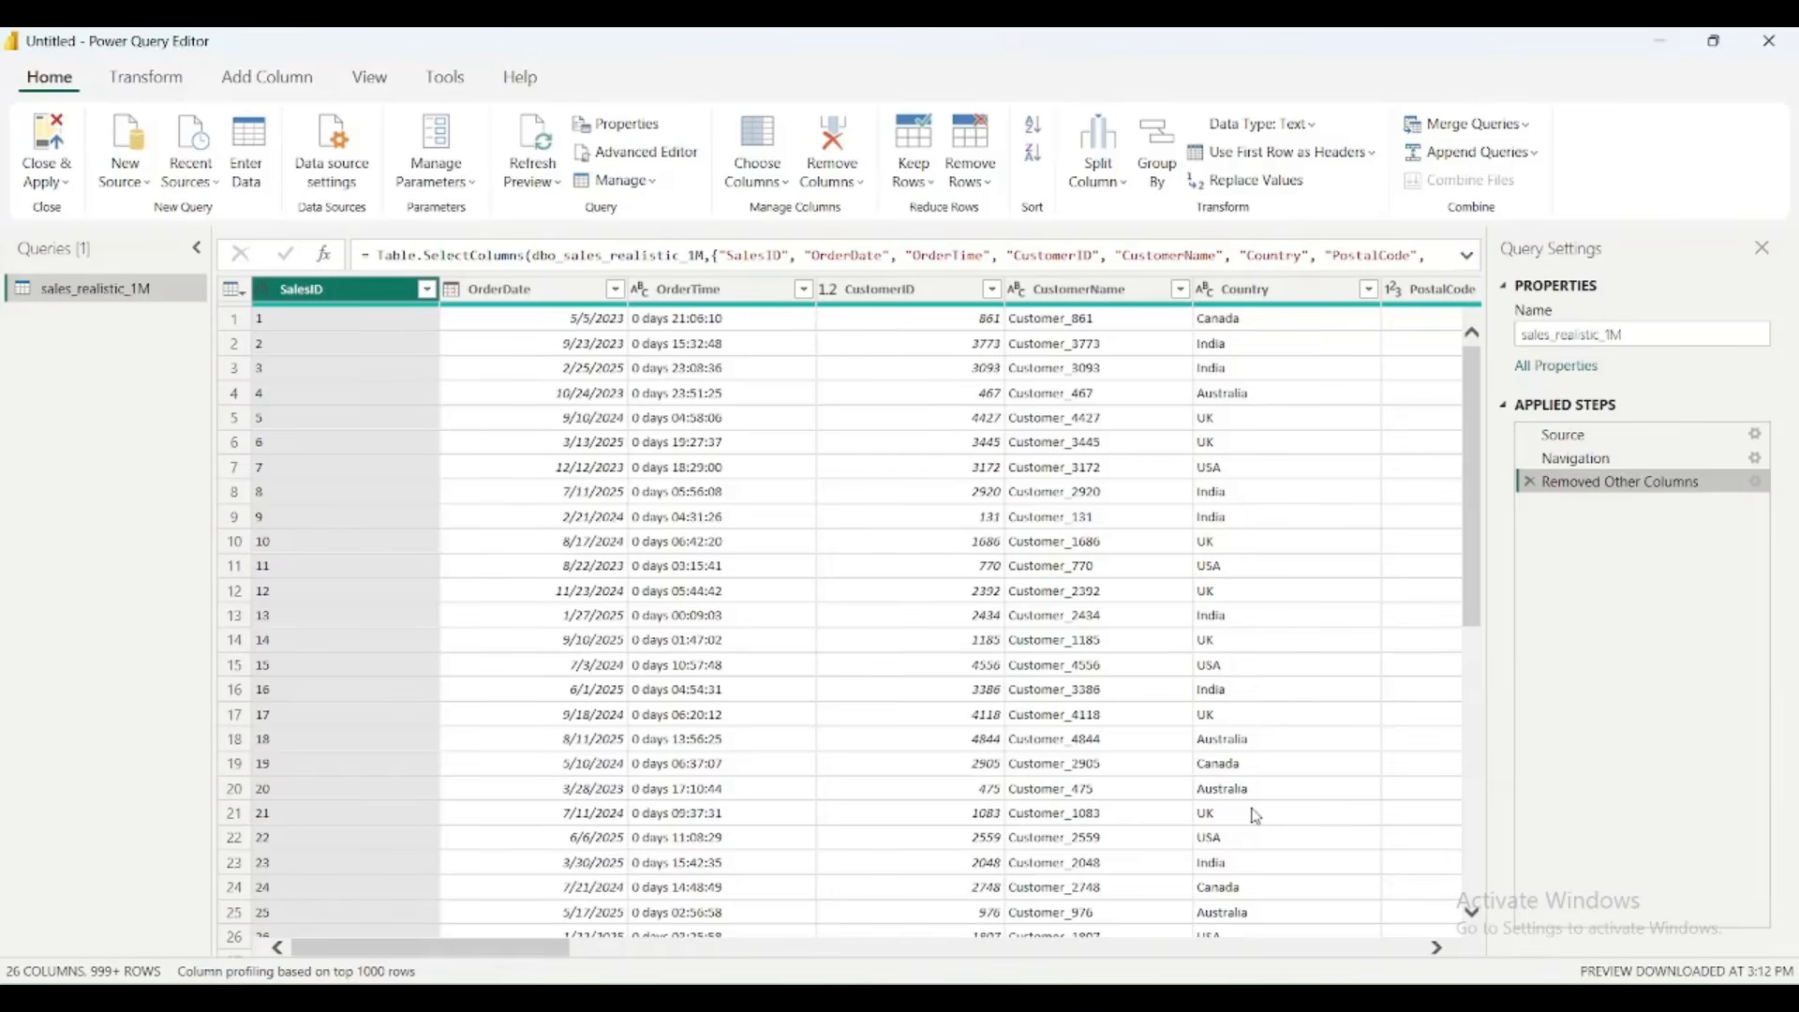
pyautogui.click(52, 179)
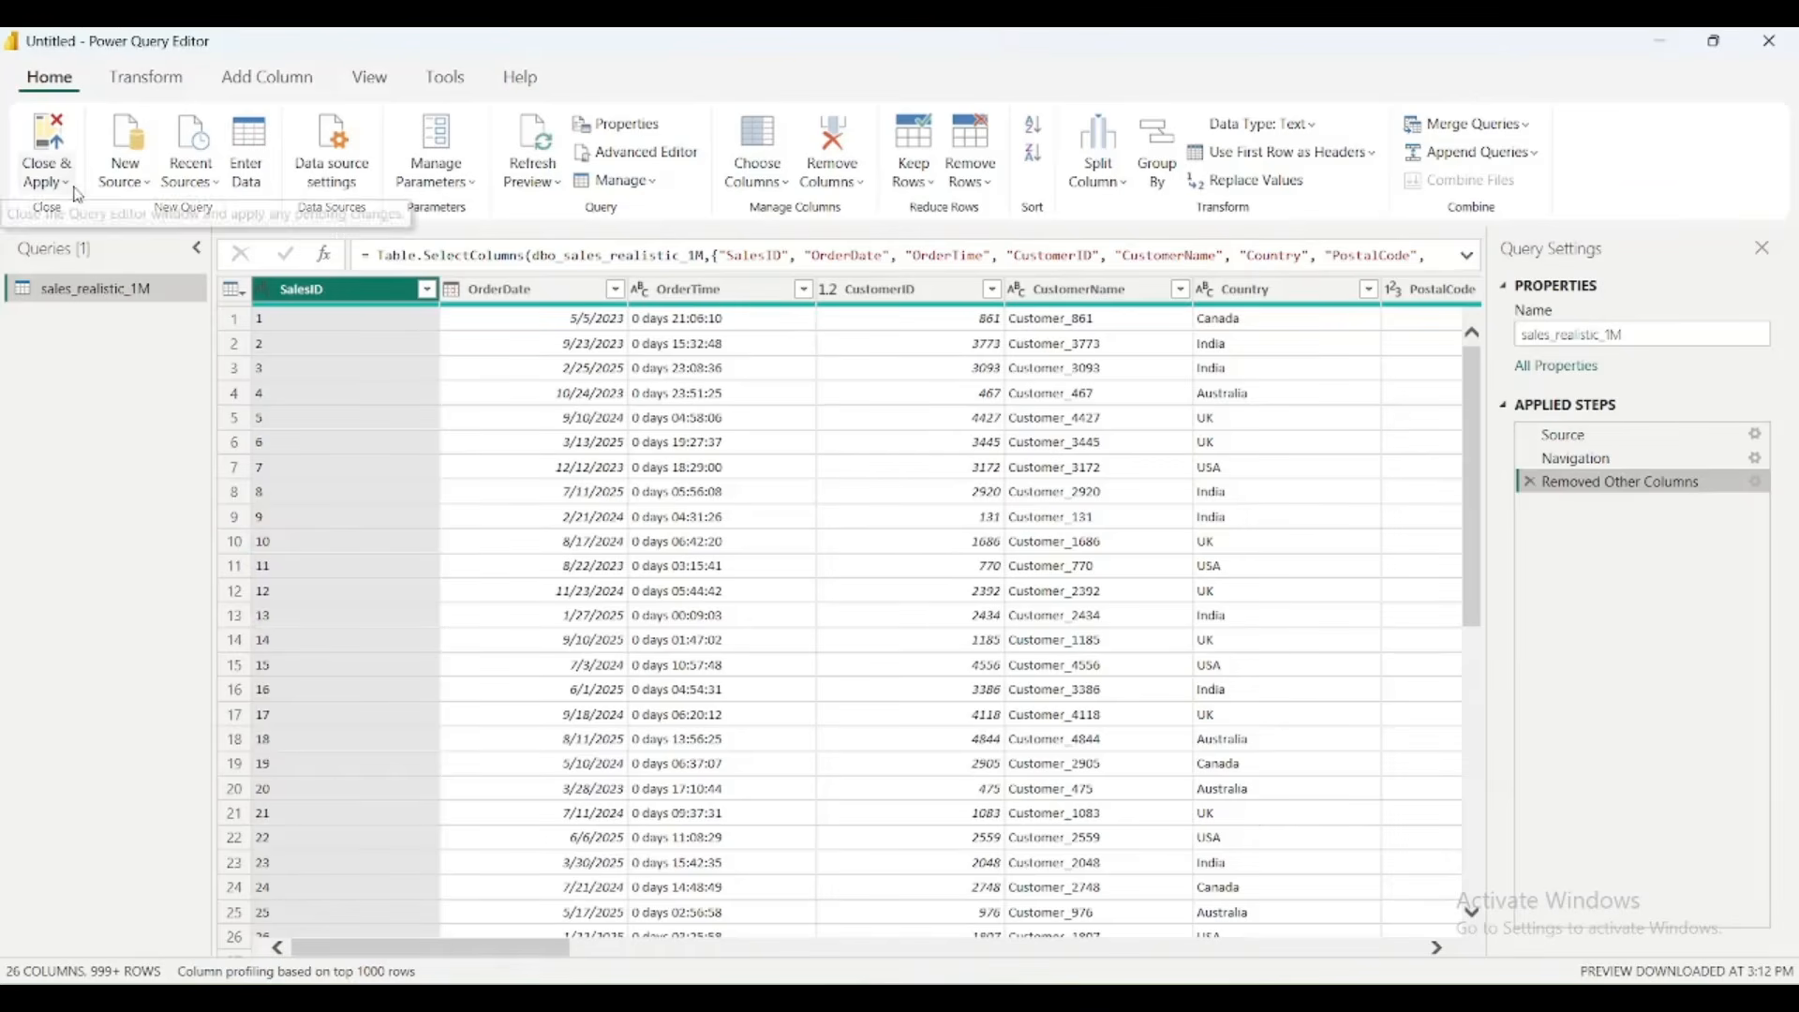
pyautogui.click(74, 279)
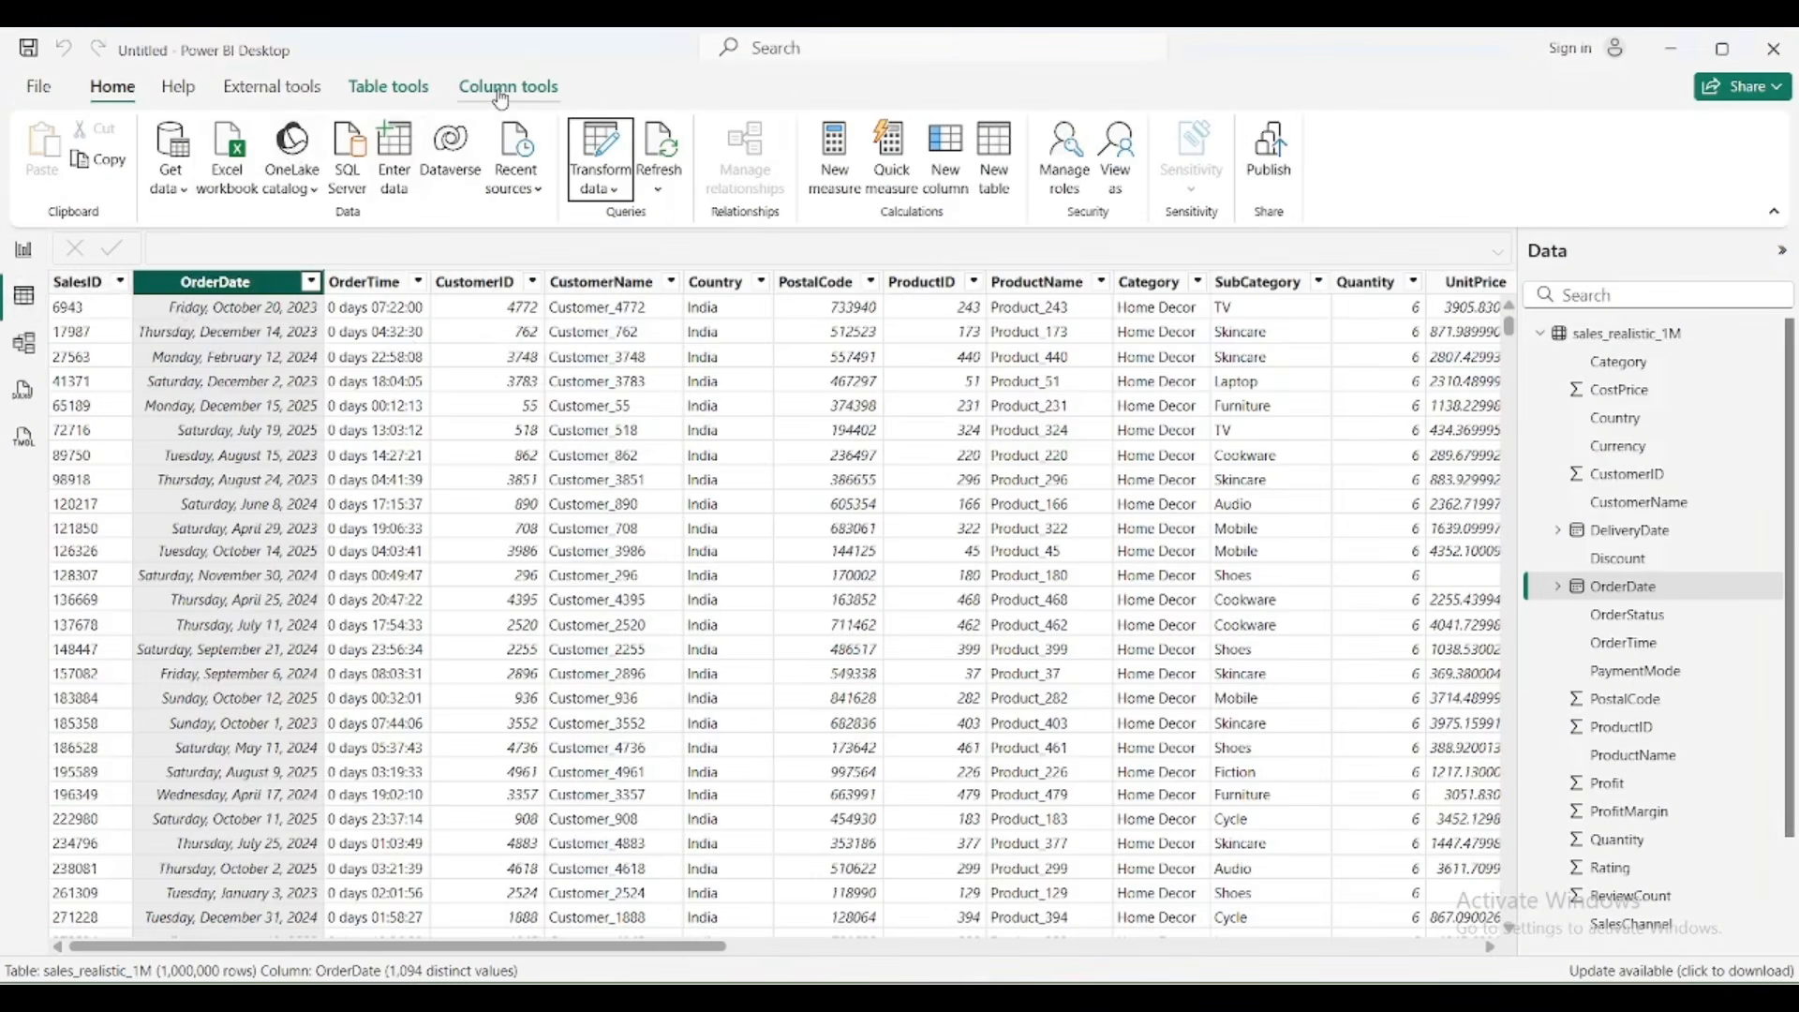
# - Switch to DAX Studio and check the reduced model's total size in memory in the VertiPaq Analyzer summary, reading statistics from data
pyautogui.click(281, 89)
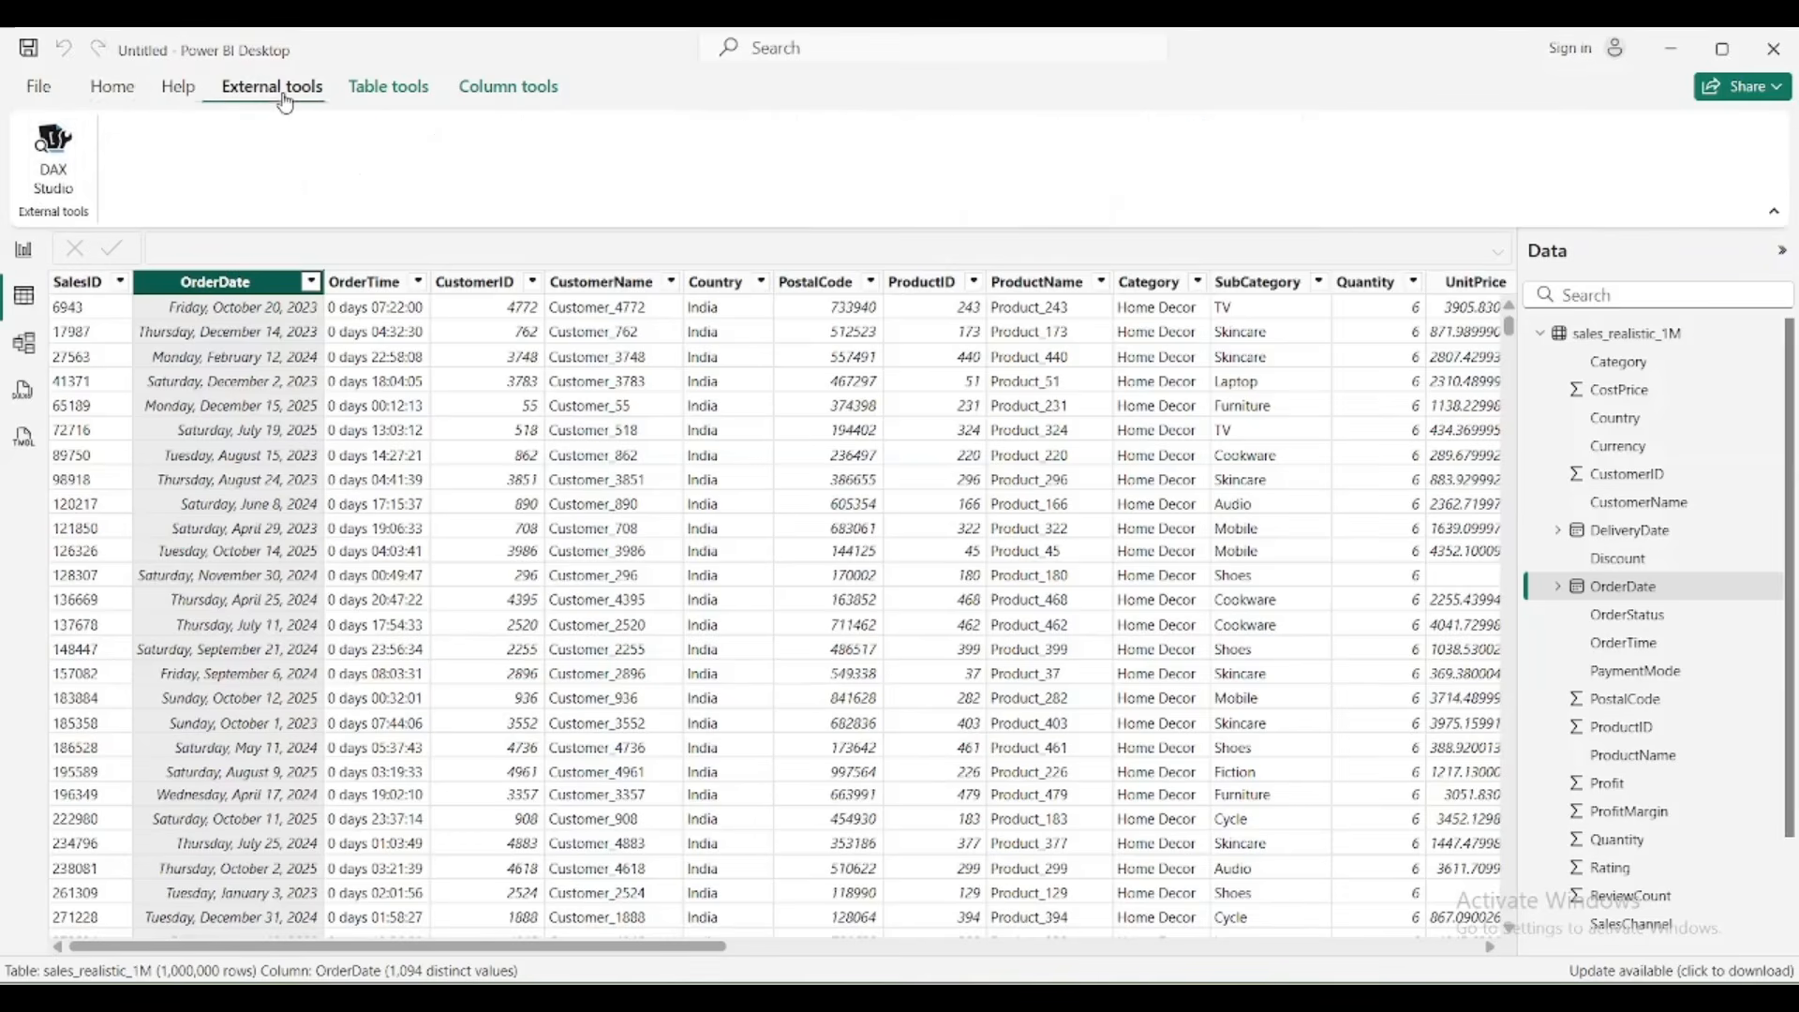
pyautogui.click(37, 192)
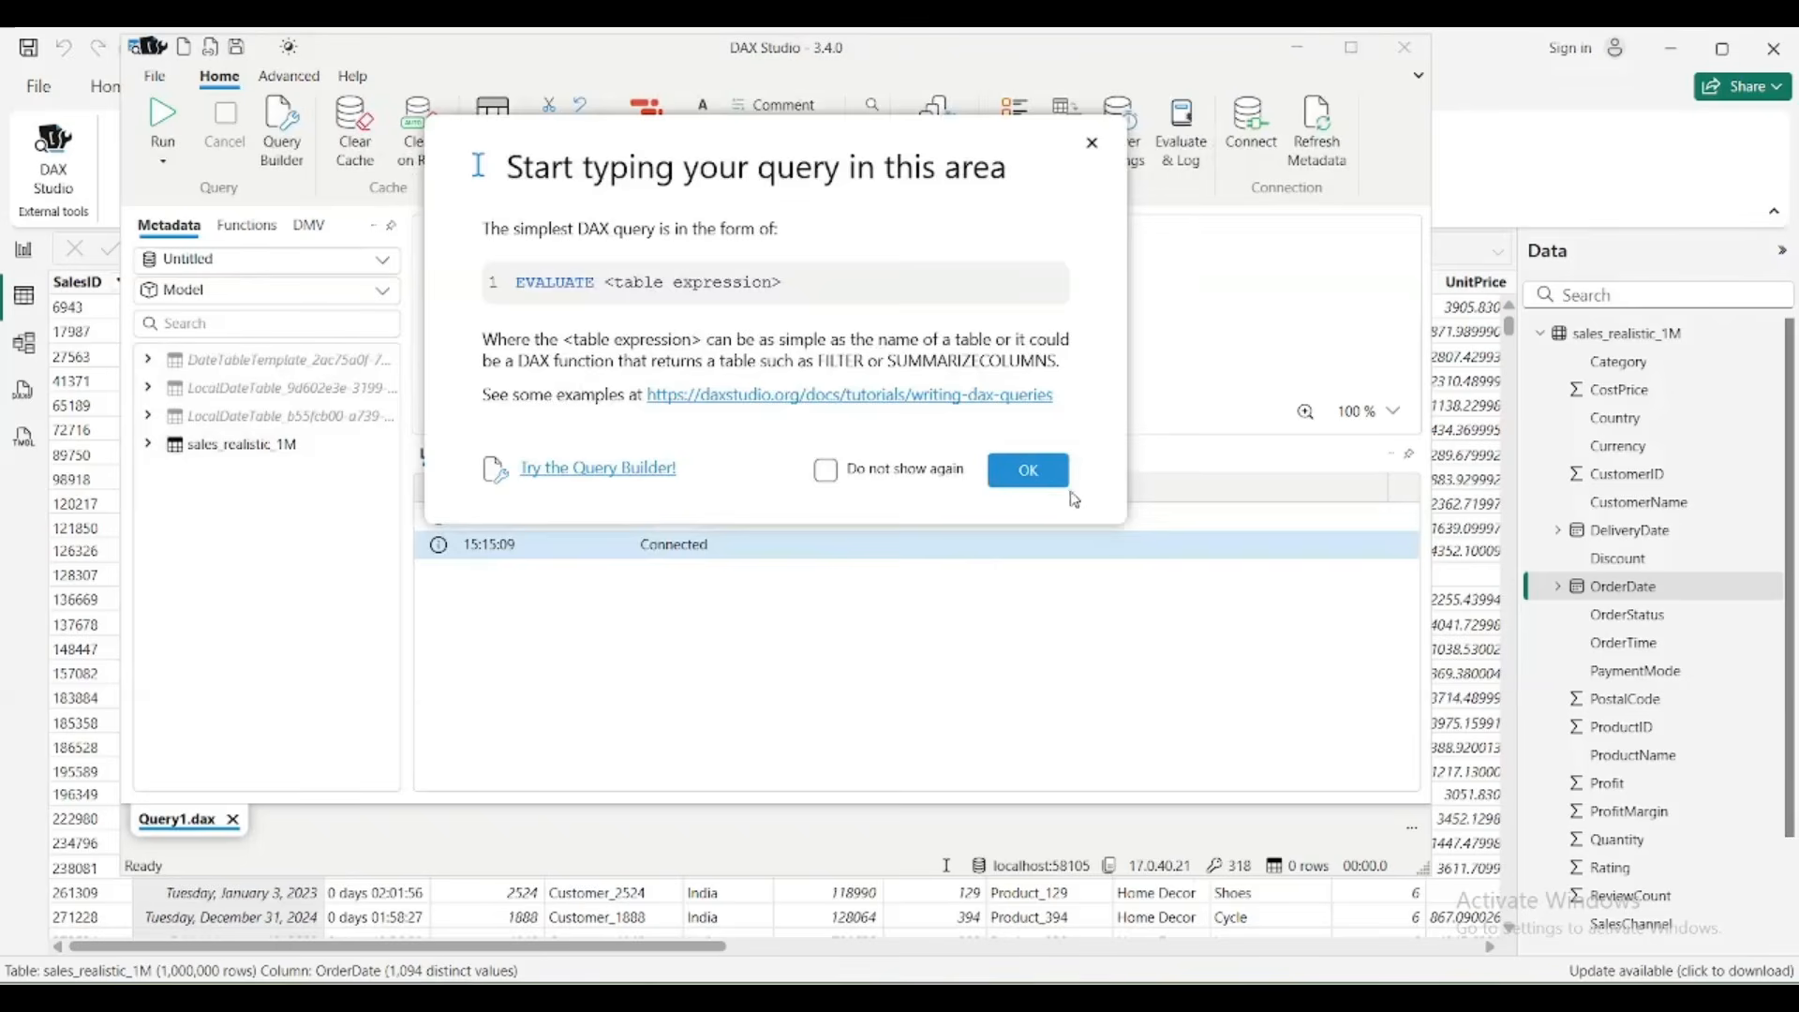
pyautogui.click(1035, 472)
pyautogui.click(289, 75)
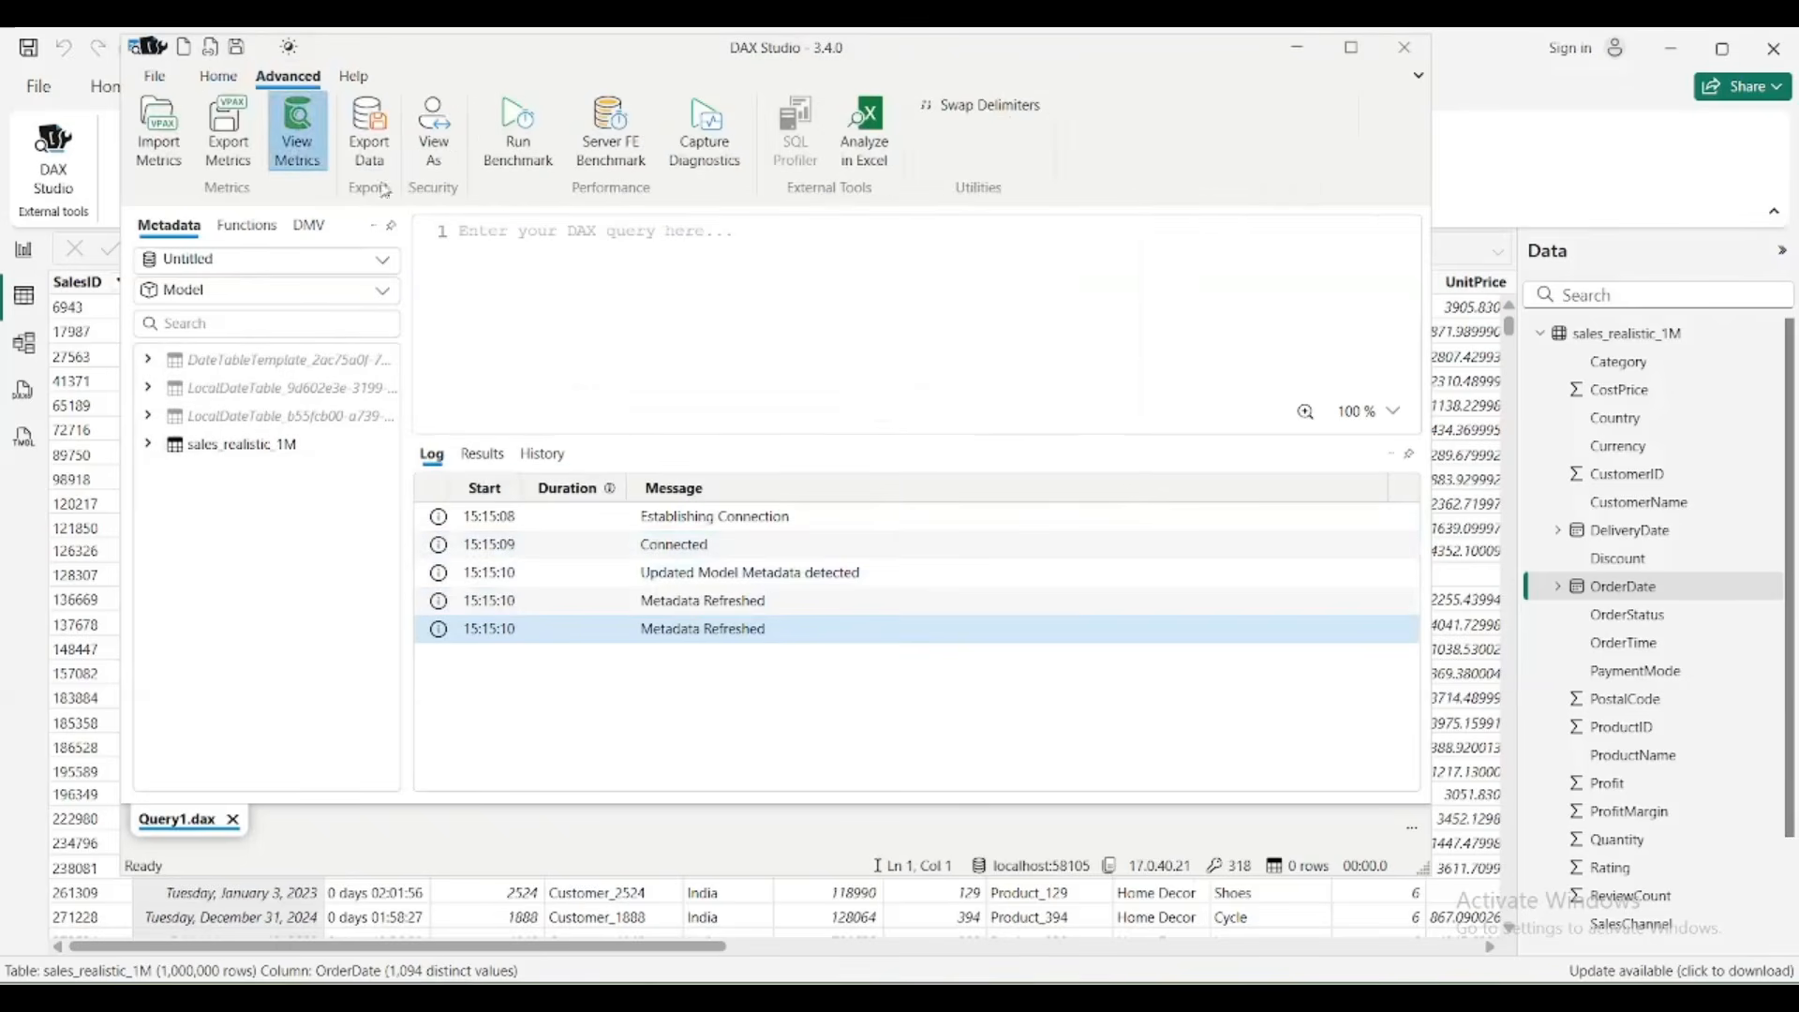
pyautogui.click(297, 131)
pyautogui.click(893, 525)
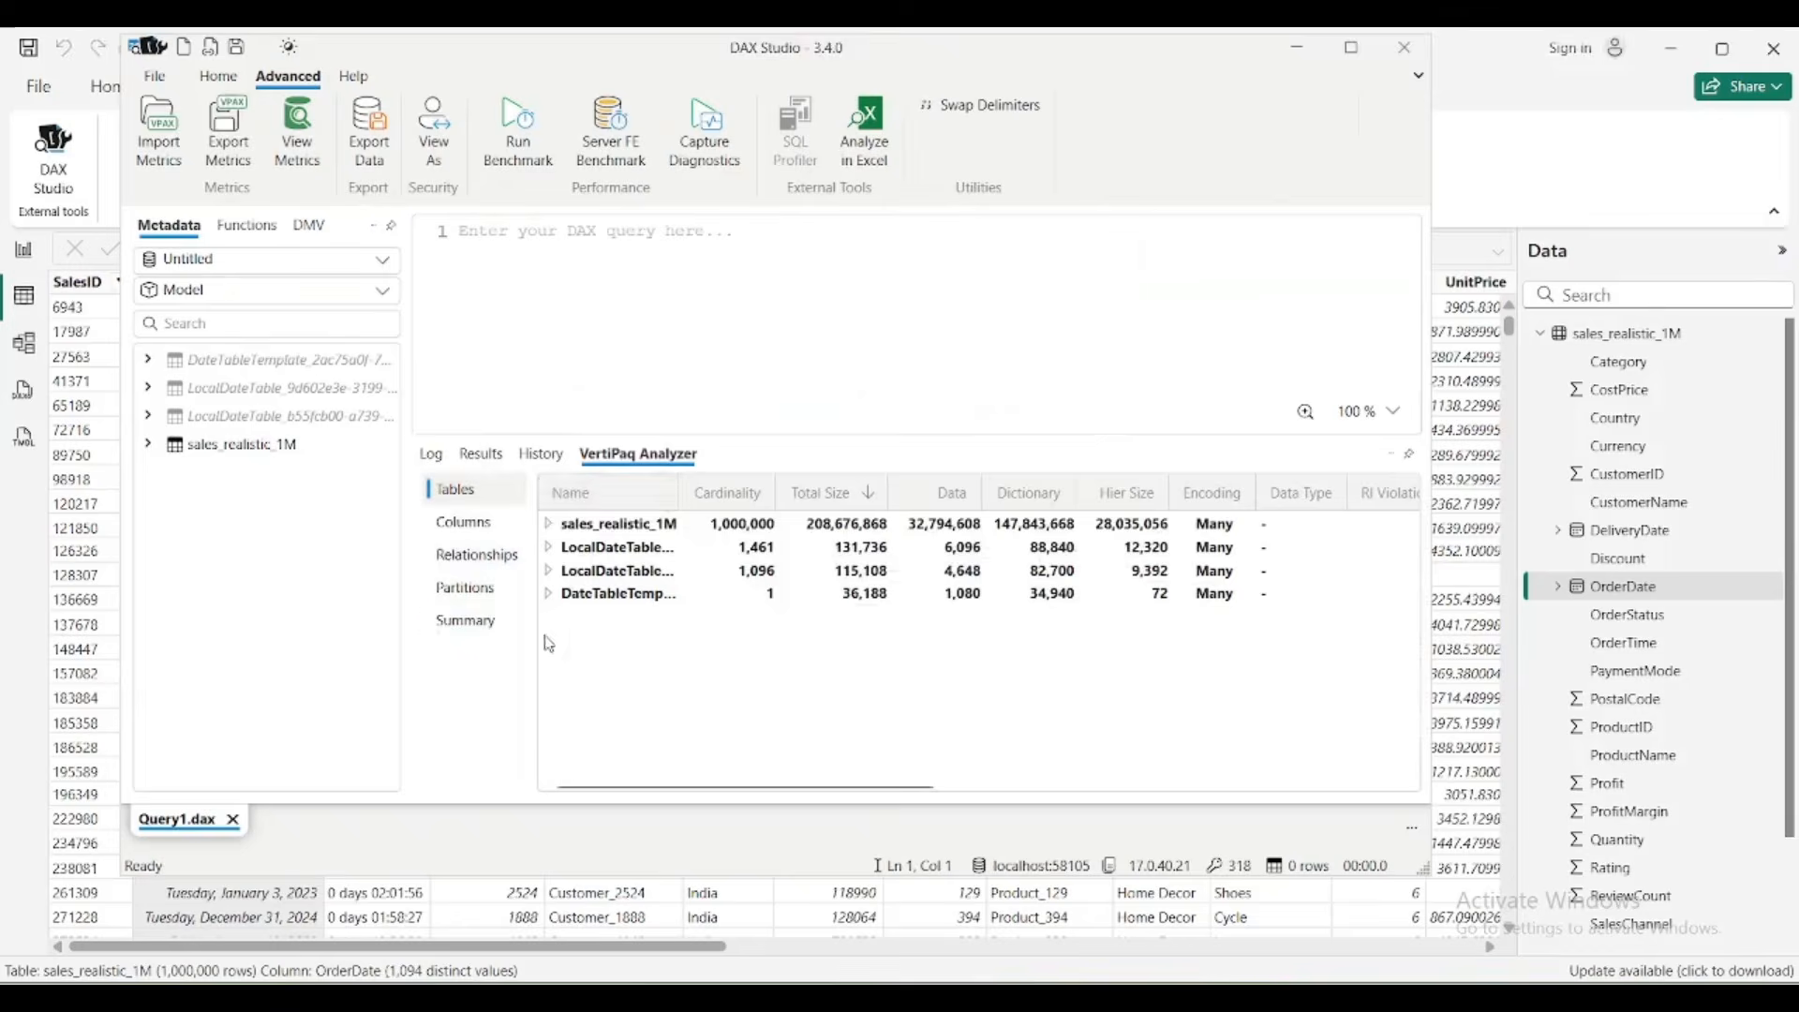
pyautogui.click(493, 629)
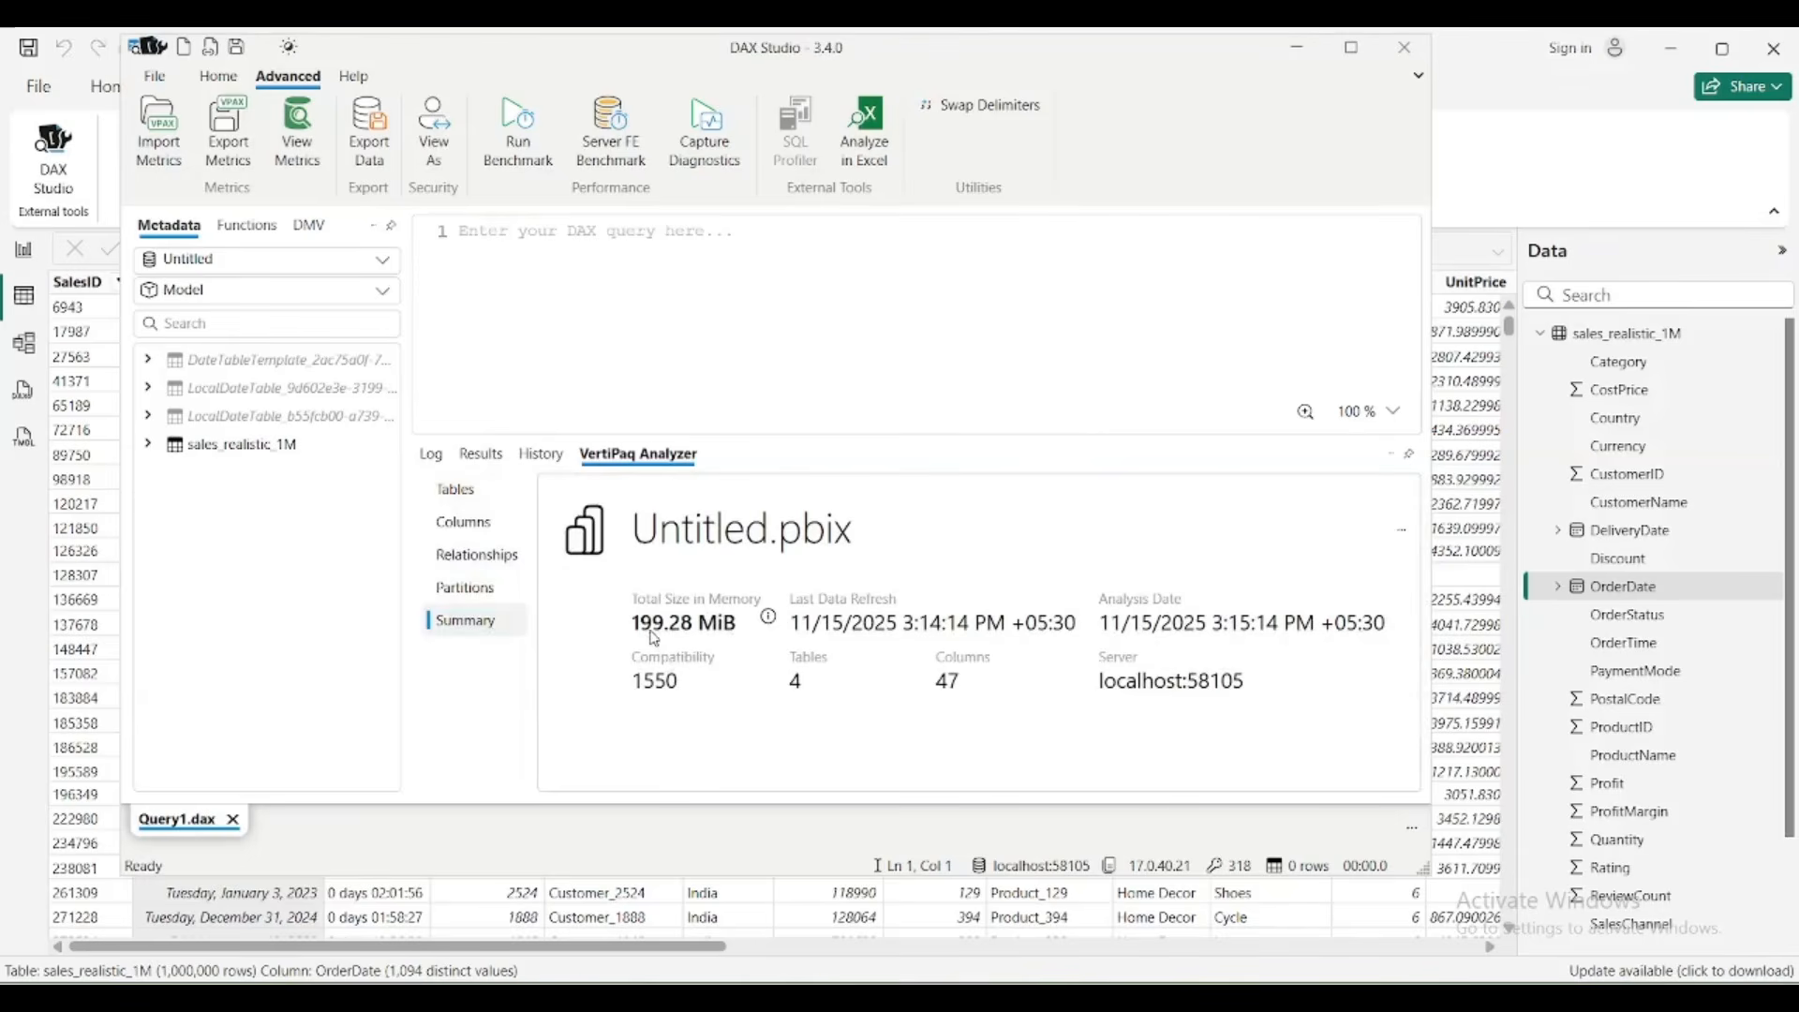
pyautogui.moveTo(719, 637)
# - Widen DAX Studio's metadata list to read the full names of the hidden date tables, and close DAX Studio
pyautogui.moveTo(405, 505); pyautogui.dragTo(603, 505)
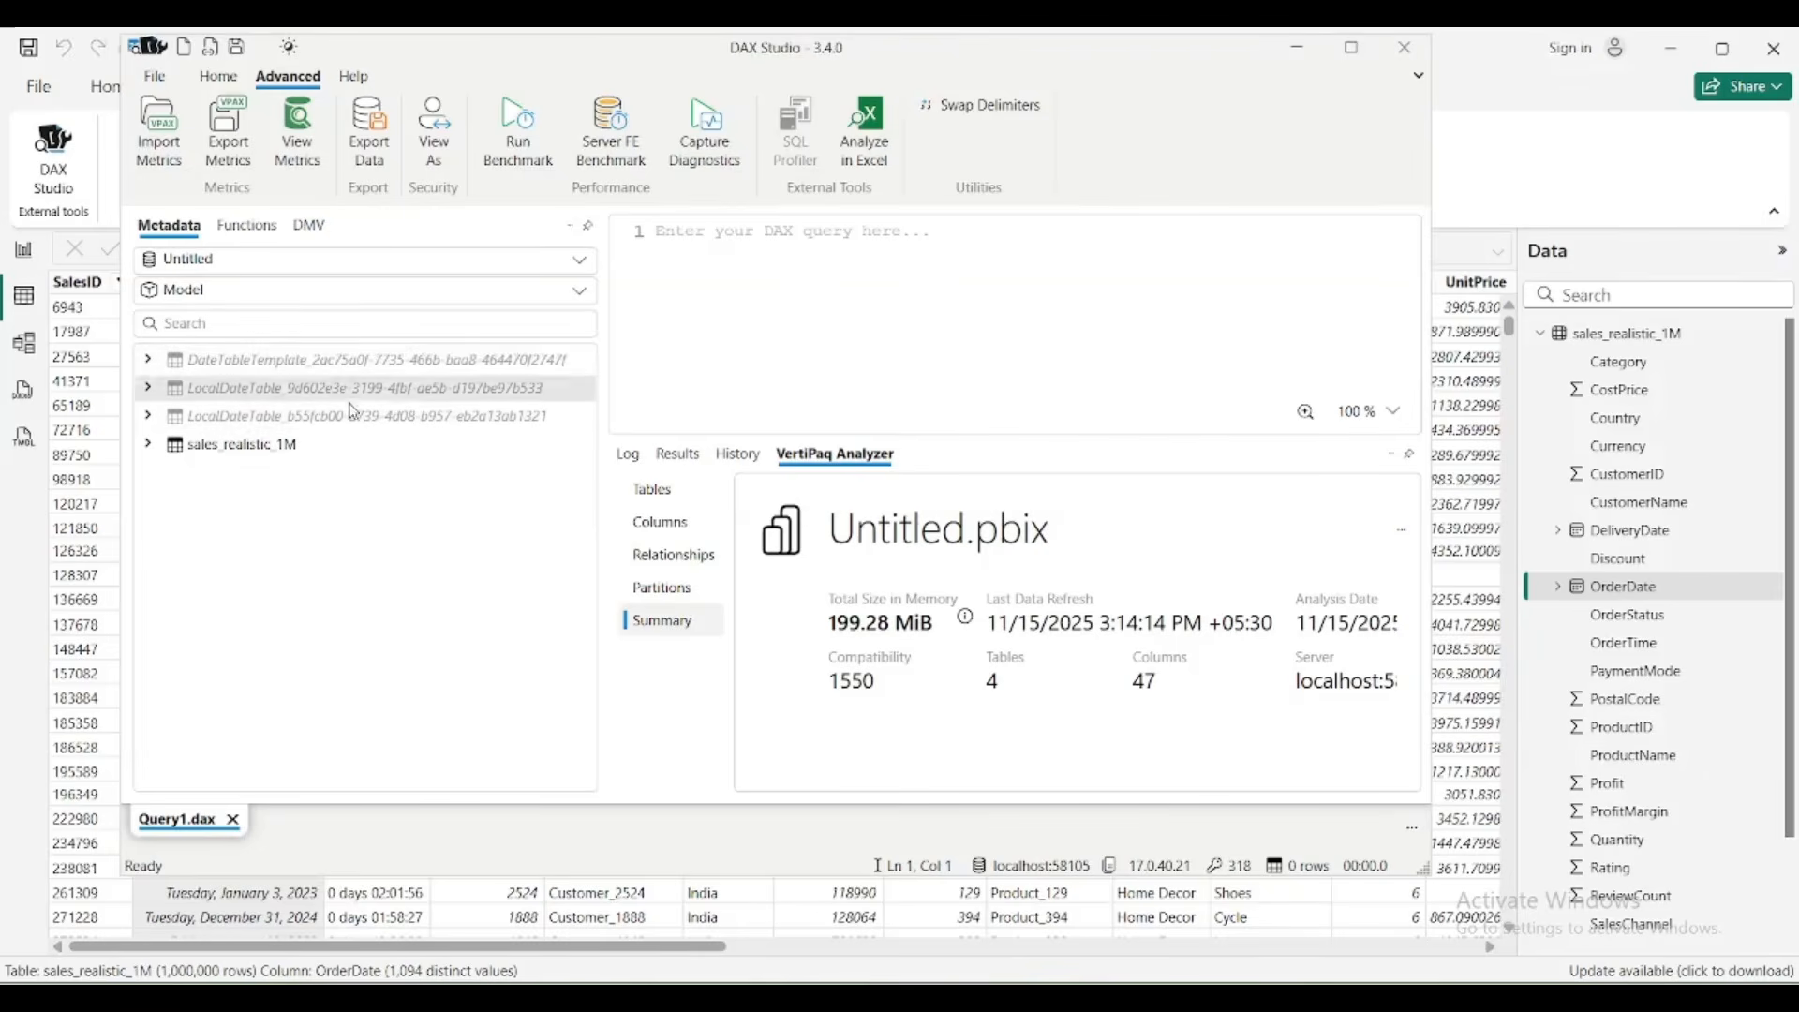
pyautogui.moveTo(354, 417)
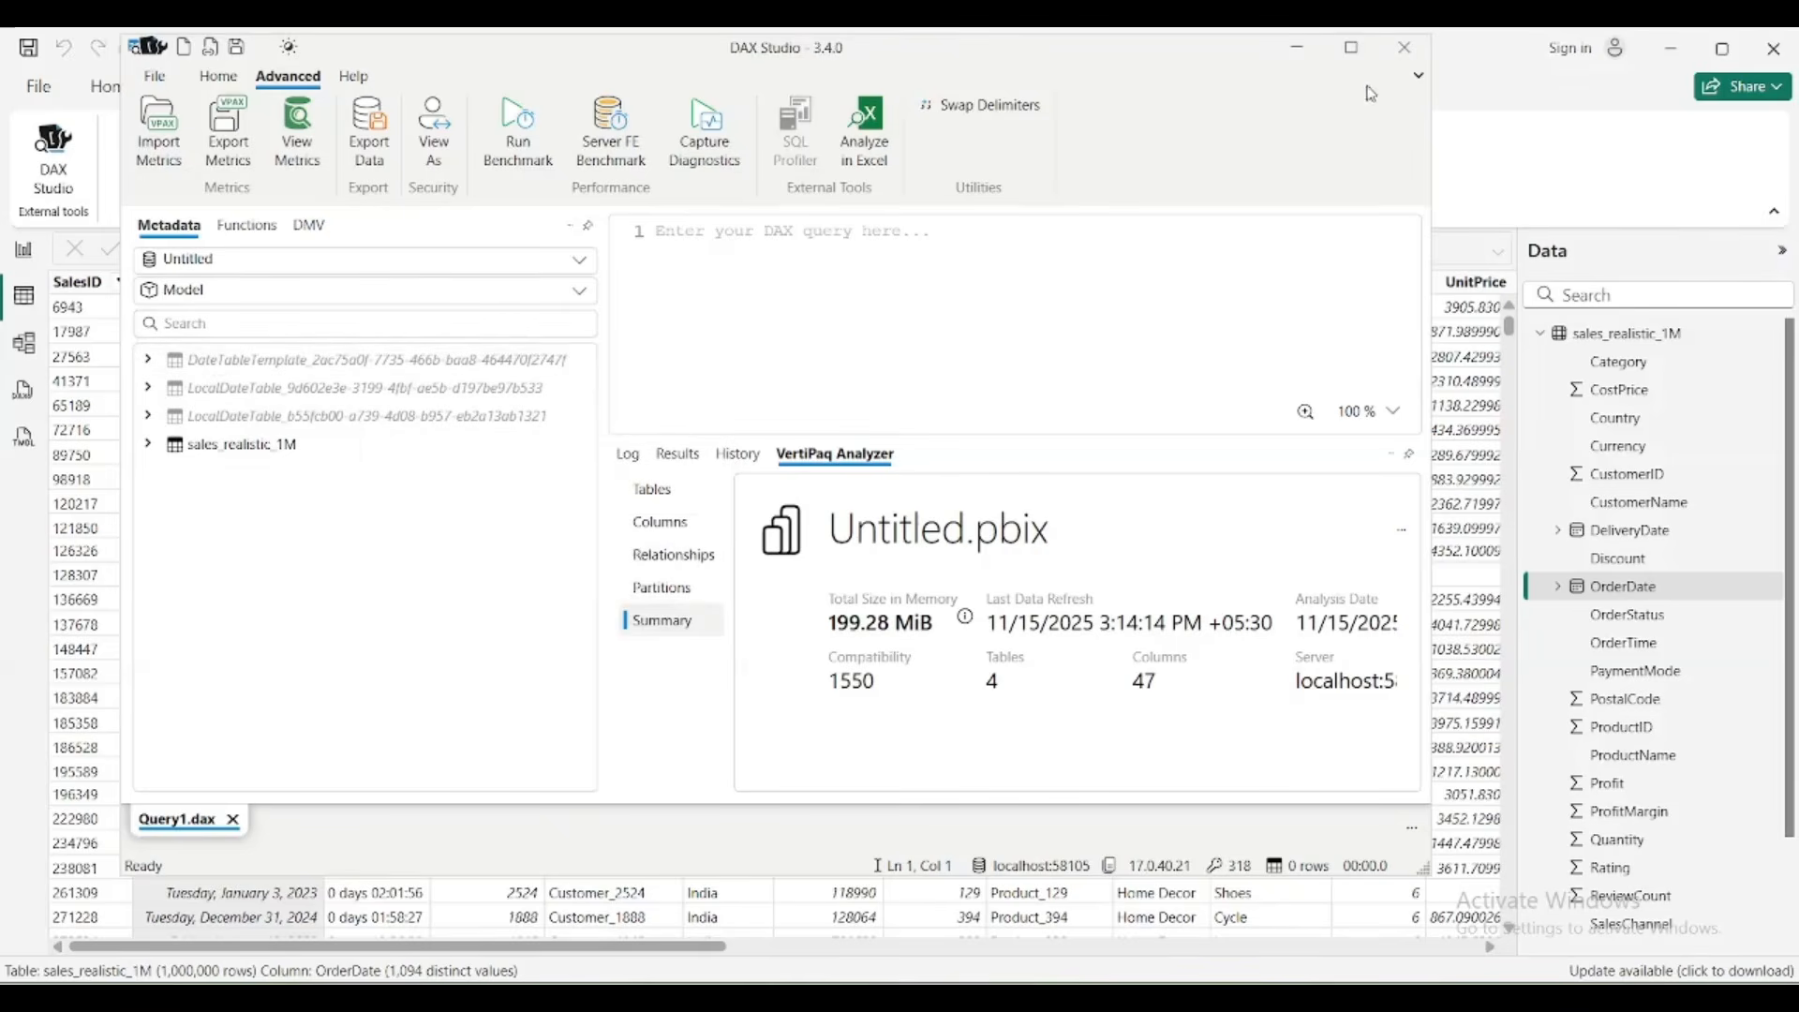
pyautogui.click(1404, 60)
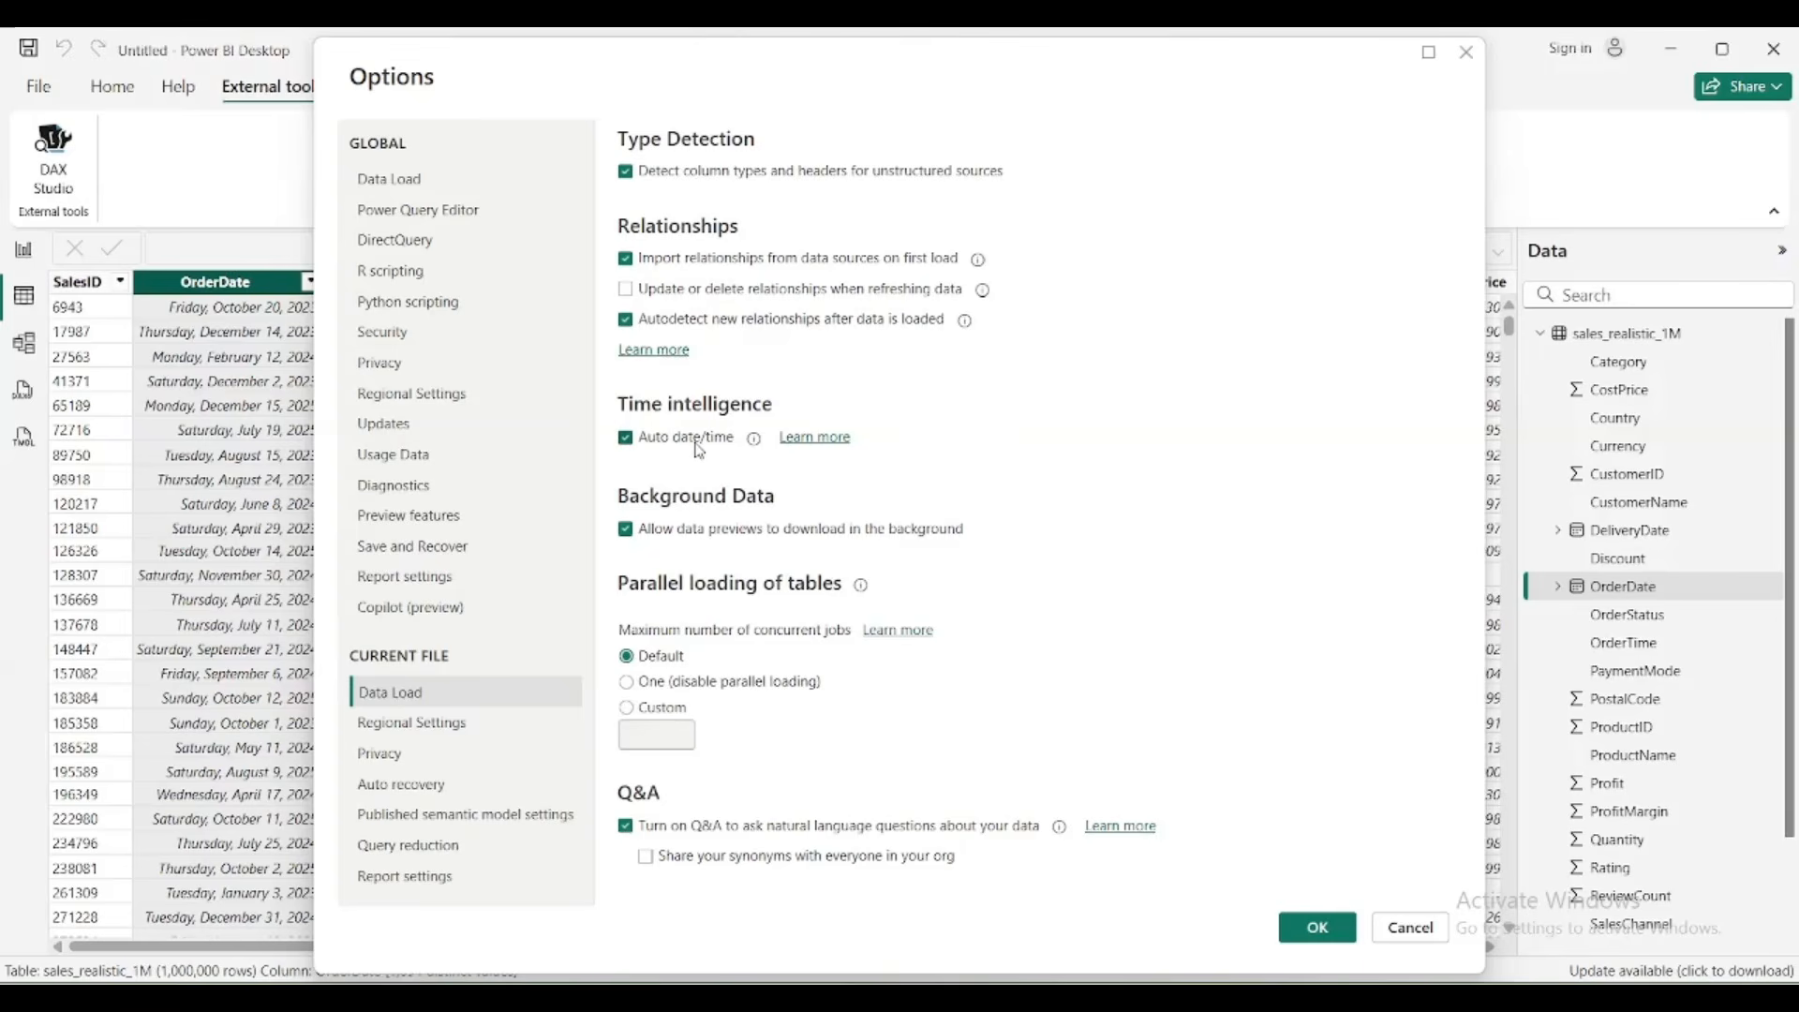
# - Disable auto date/time in the data load options, both for the current file and globally for new files
pyautogui.click(626, 440)
pyautogui.click(511, 182)
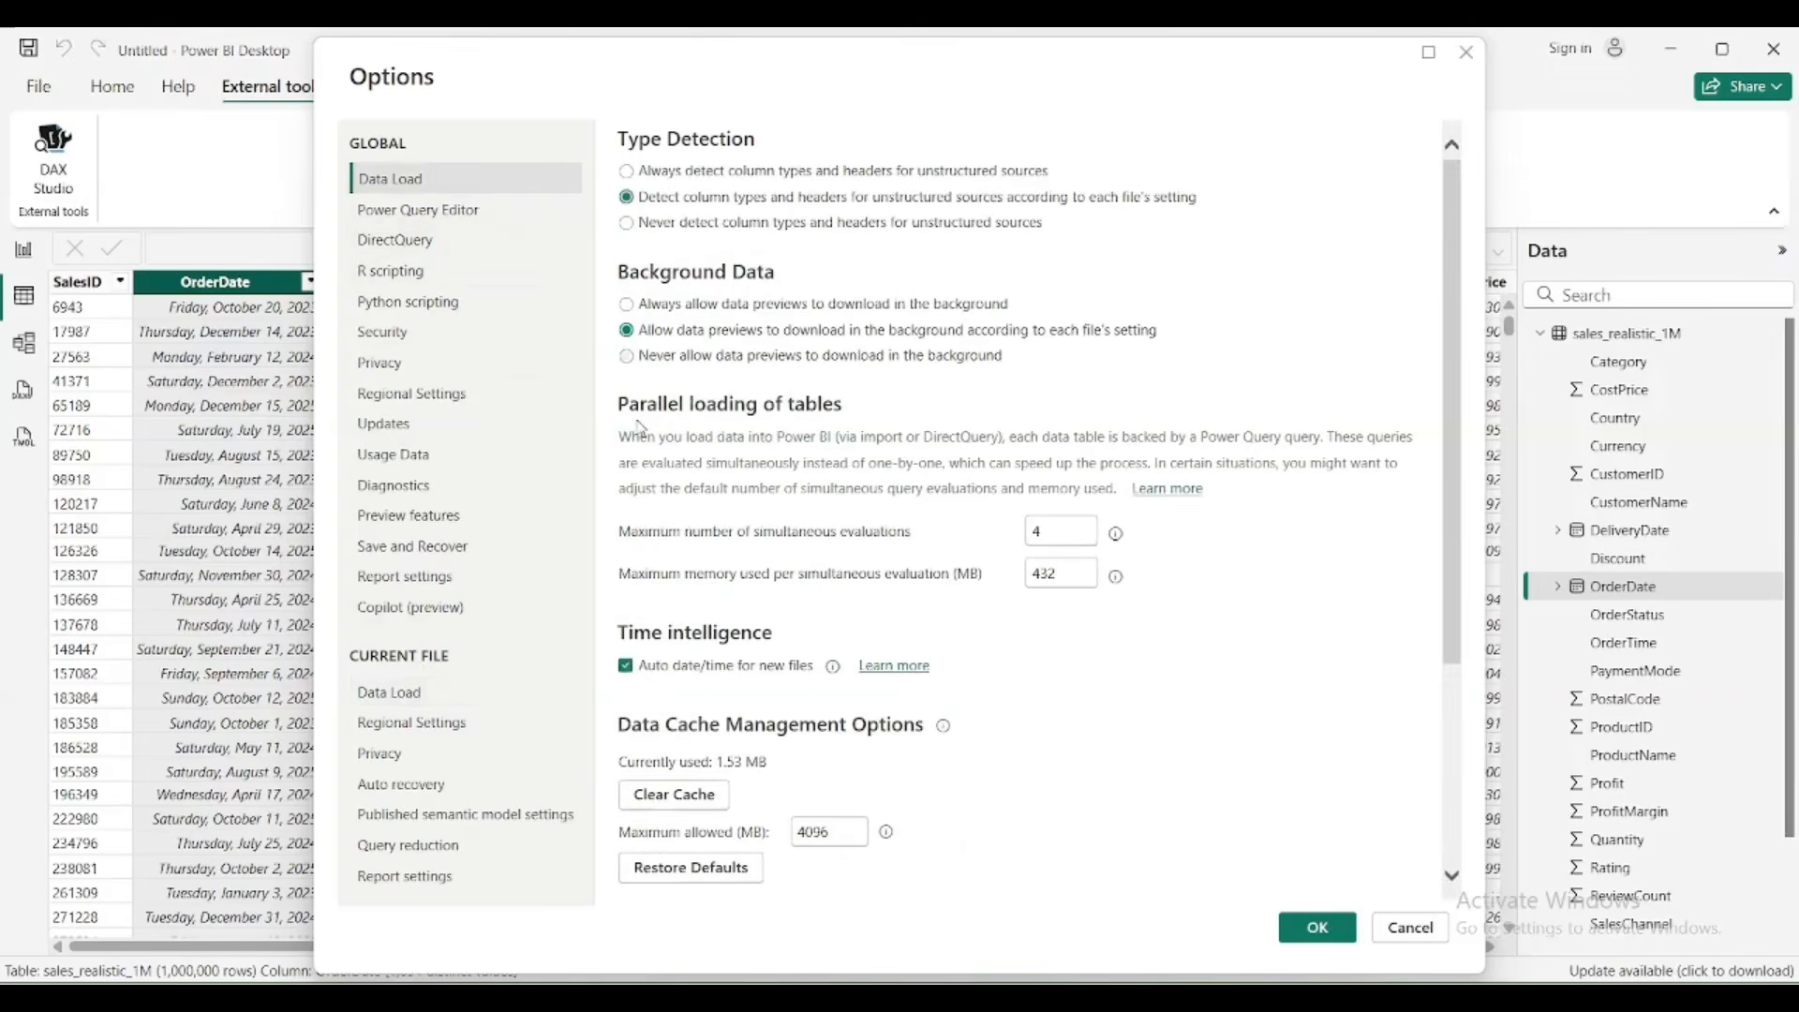
pyautogui.click(722, 674)
pyautogui.click(1294, 936)
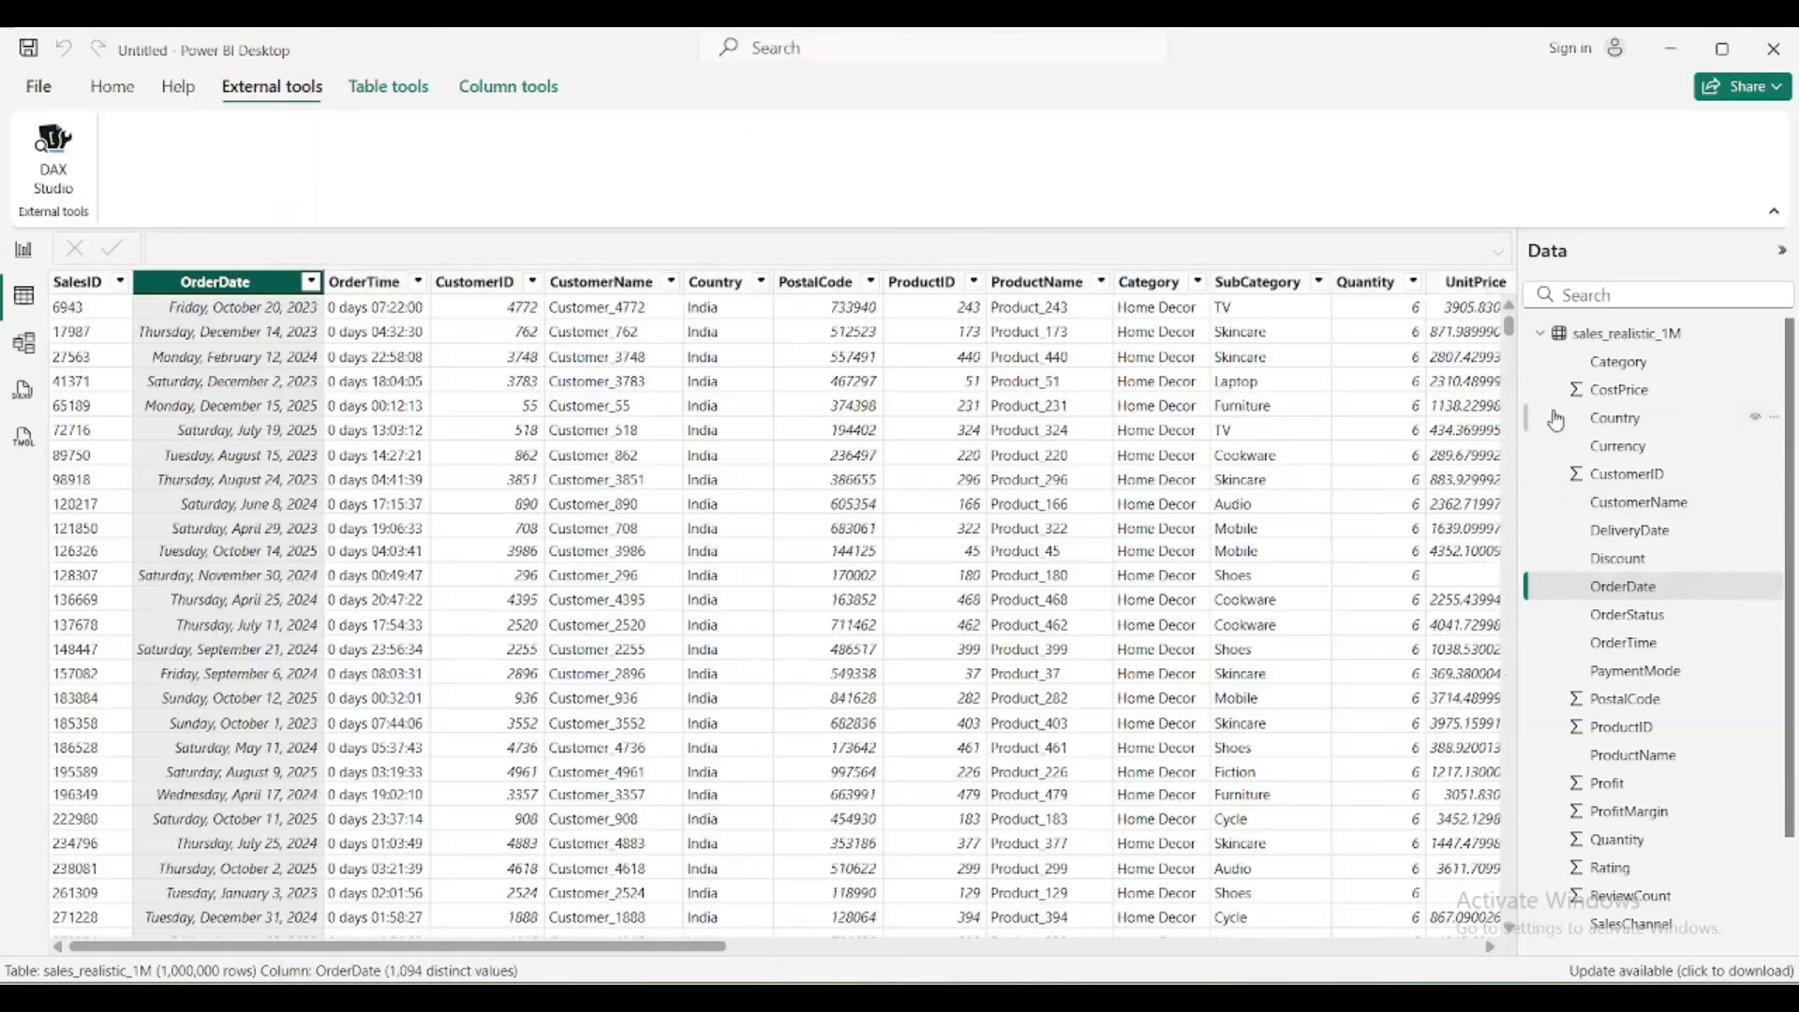
# - Reopen DAX Studio, check the model's memory size without the automatic date tables in the VertiPaq Analyzer summary, and close it
pyautogui.click(53, 154)
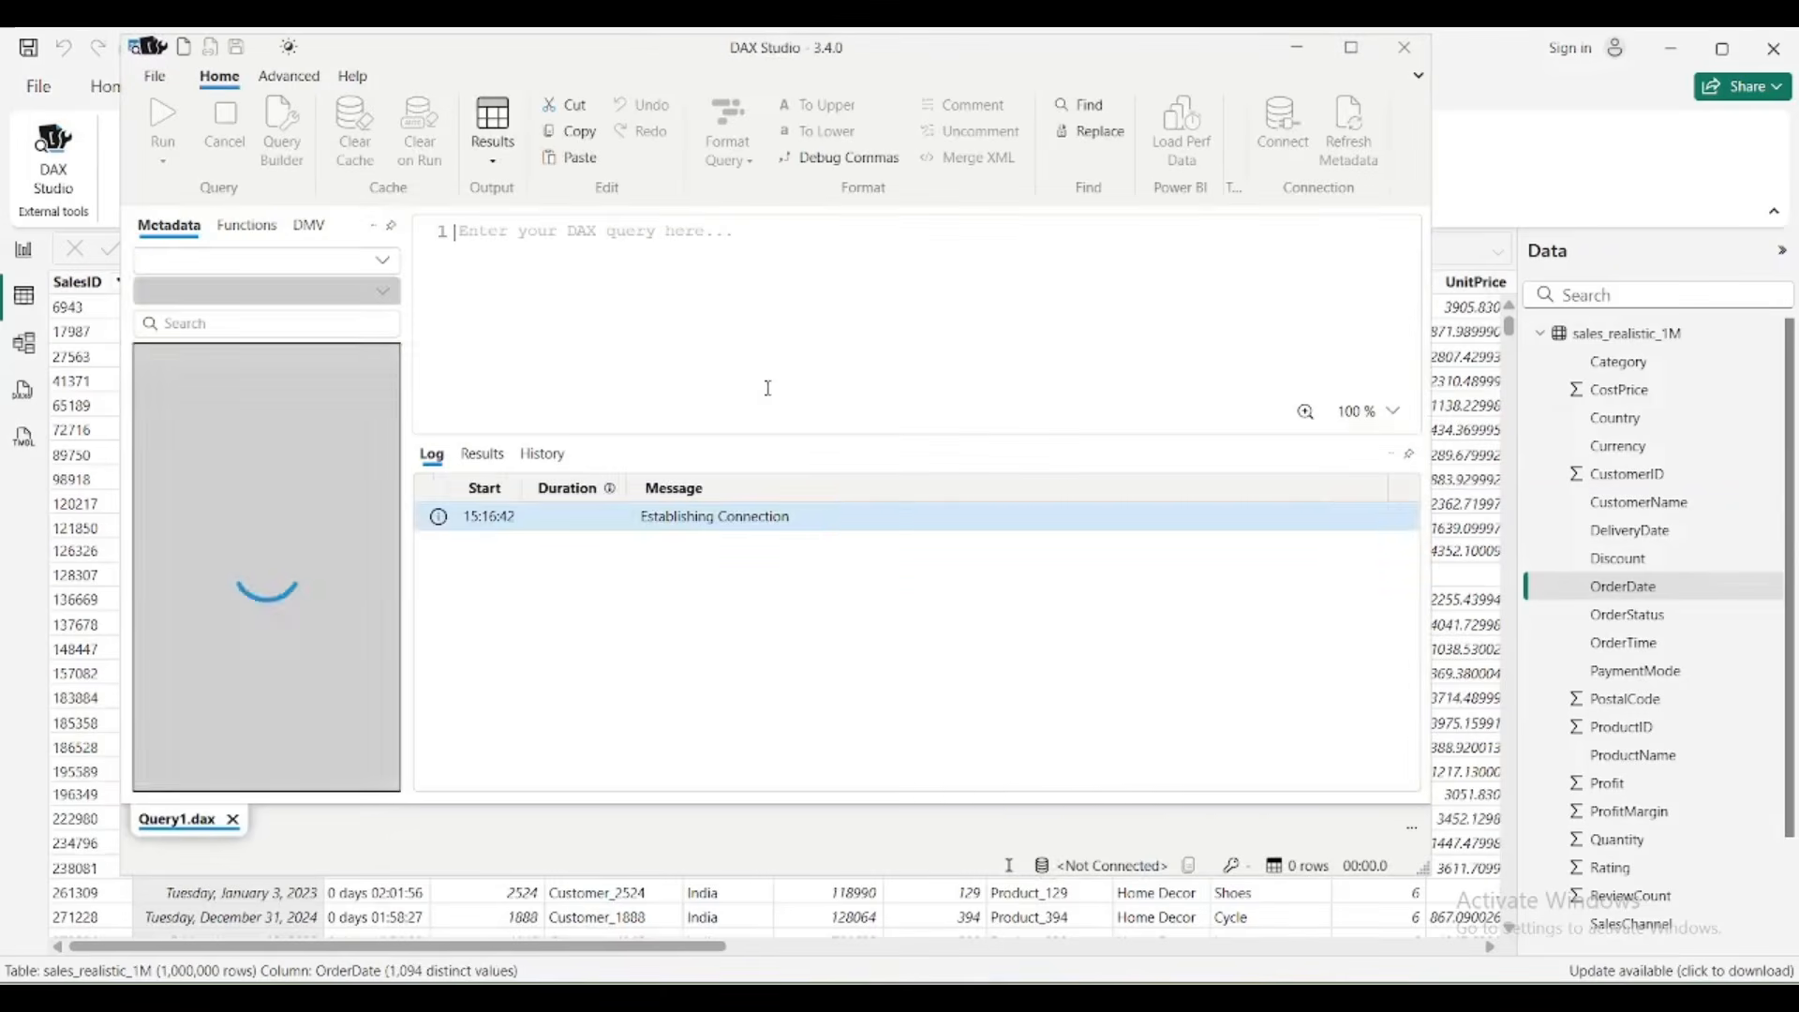
pyautogui.click(1029, 471)
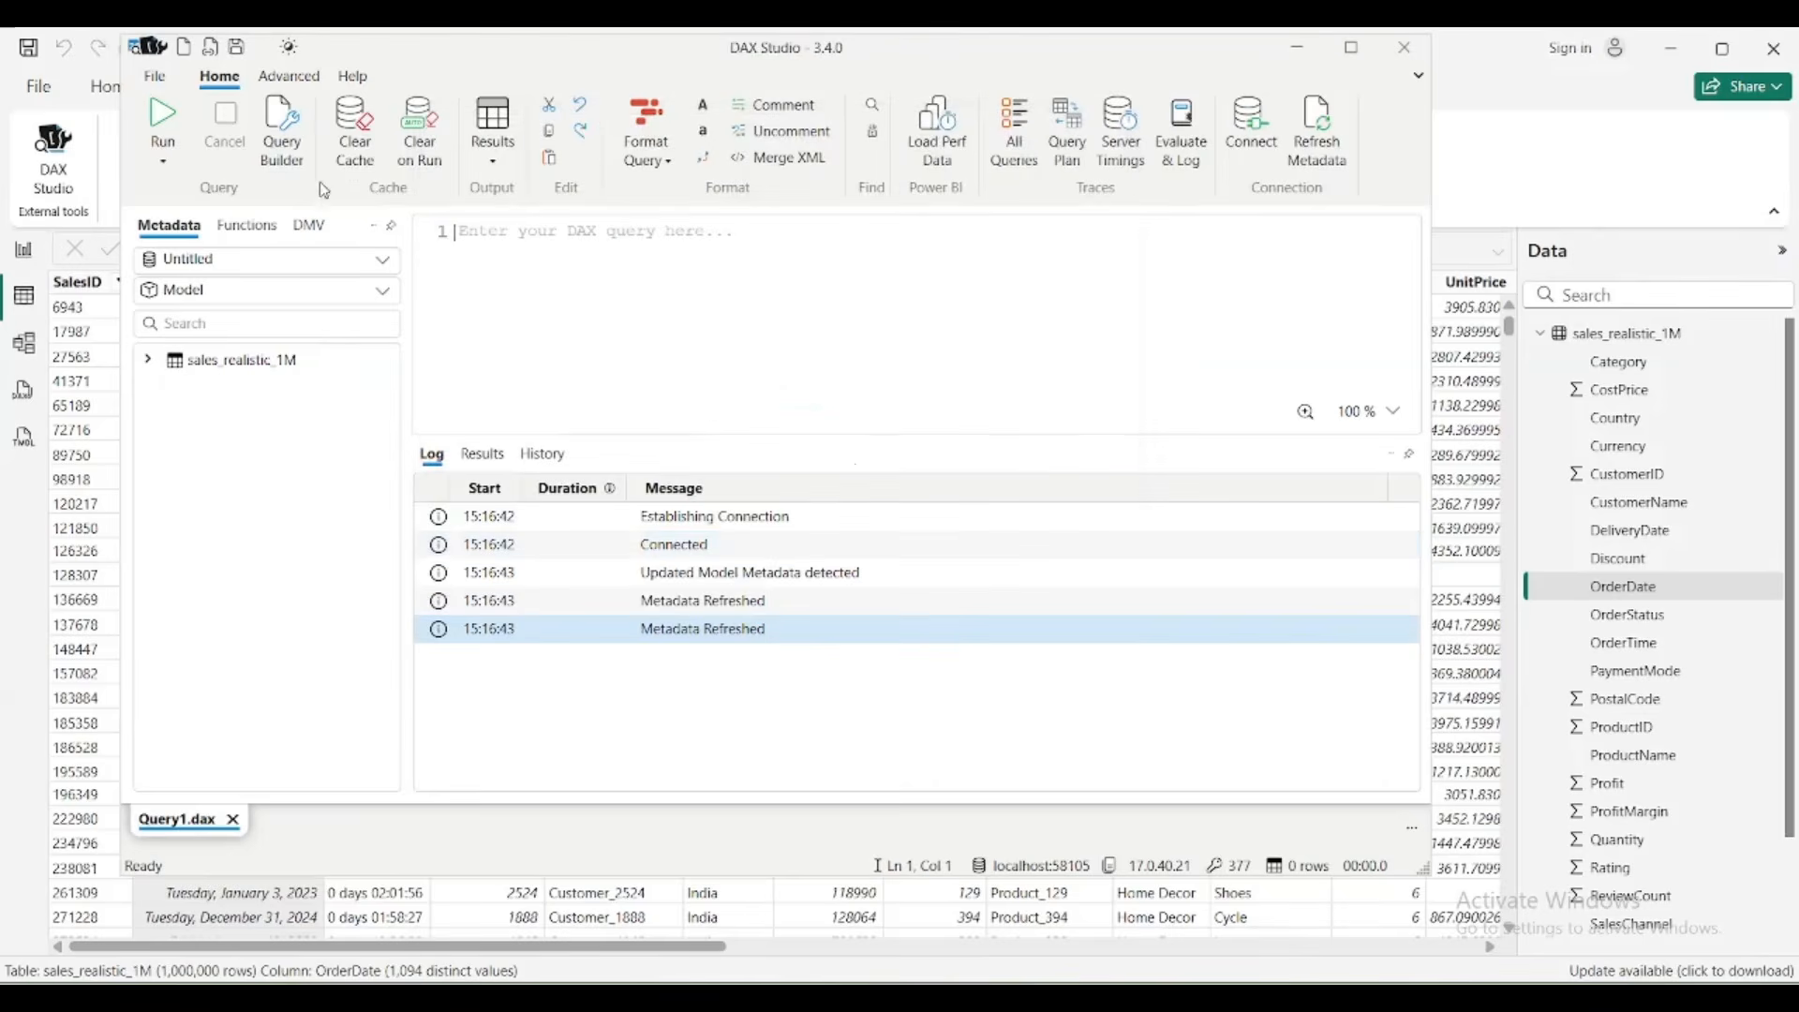
pyautogui.click(288, 76)
pyautogui.click(297, 131)
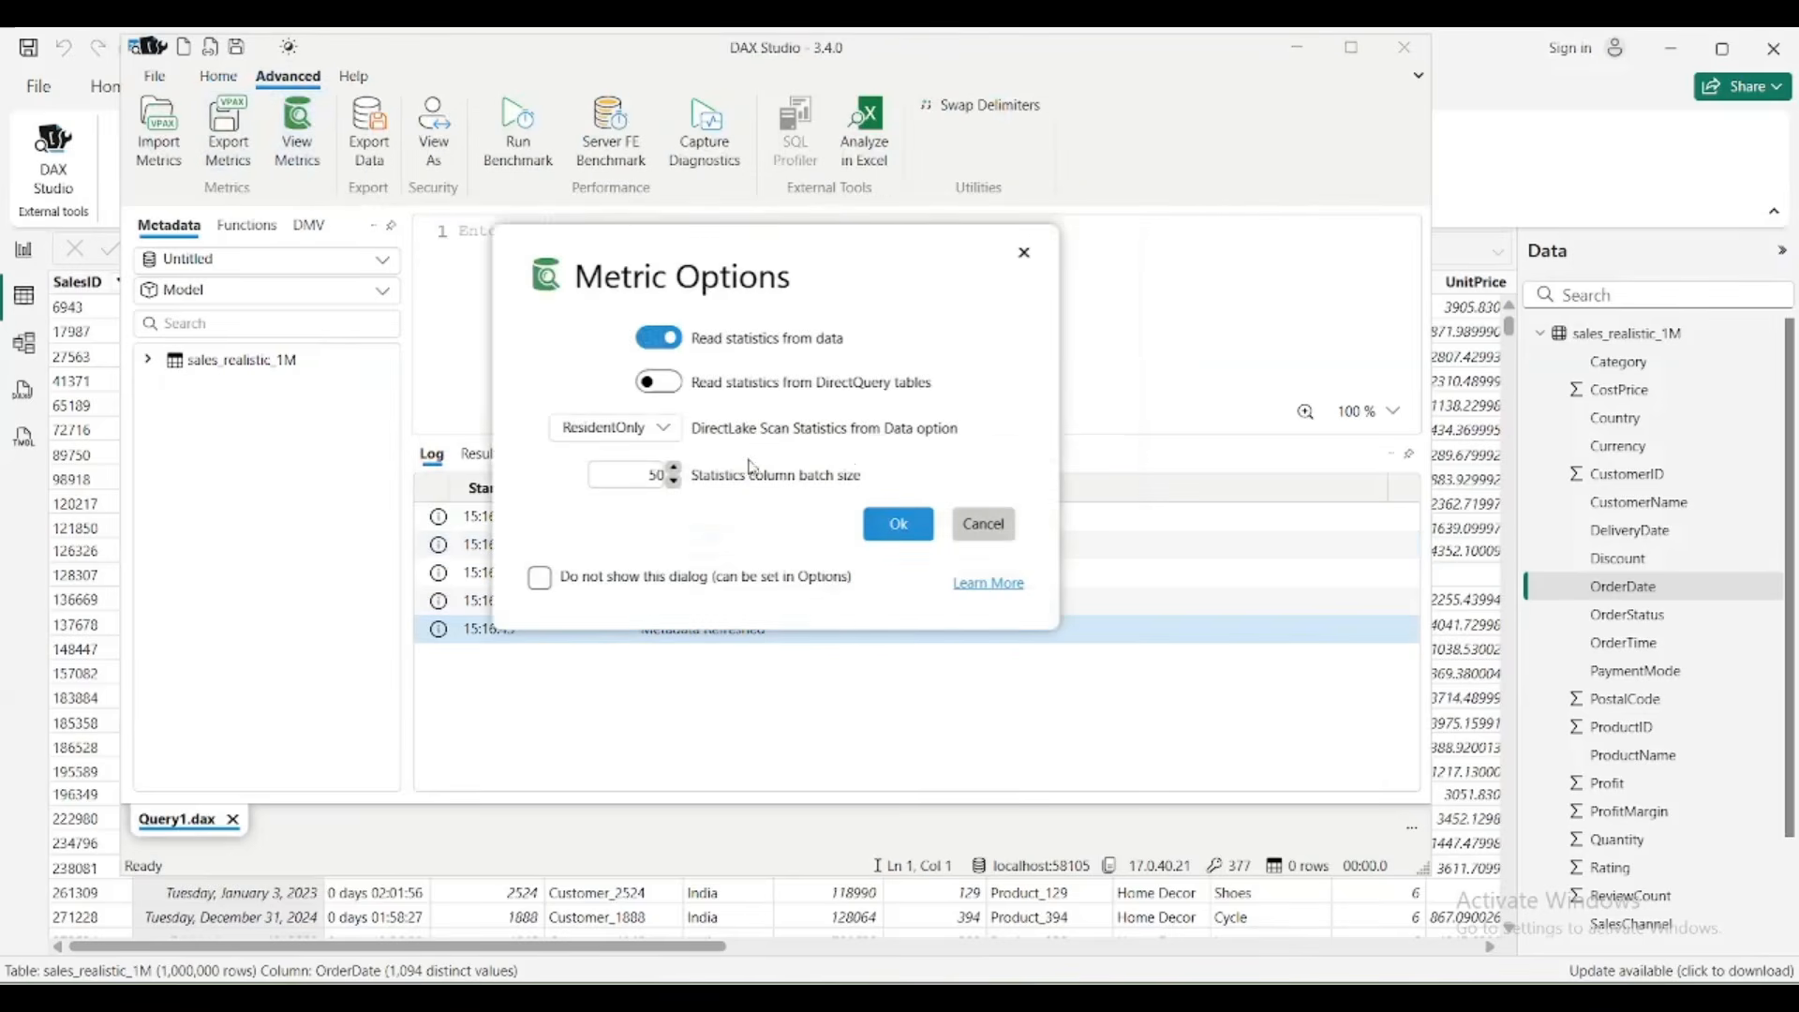
pyautogui.click(893, 523)
pyautogui.click(517, 622)
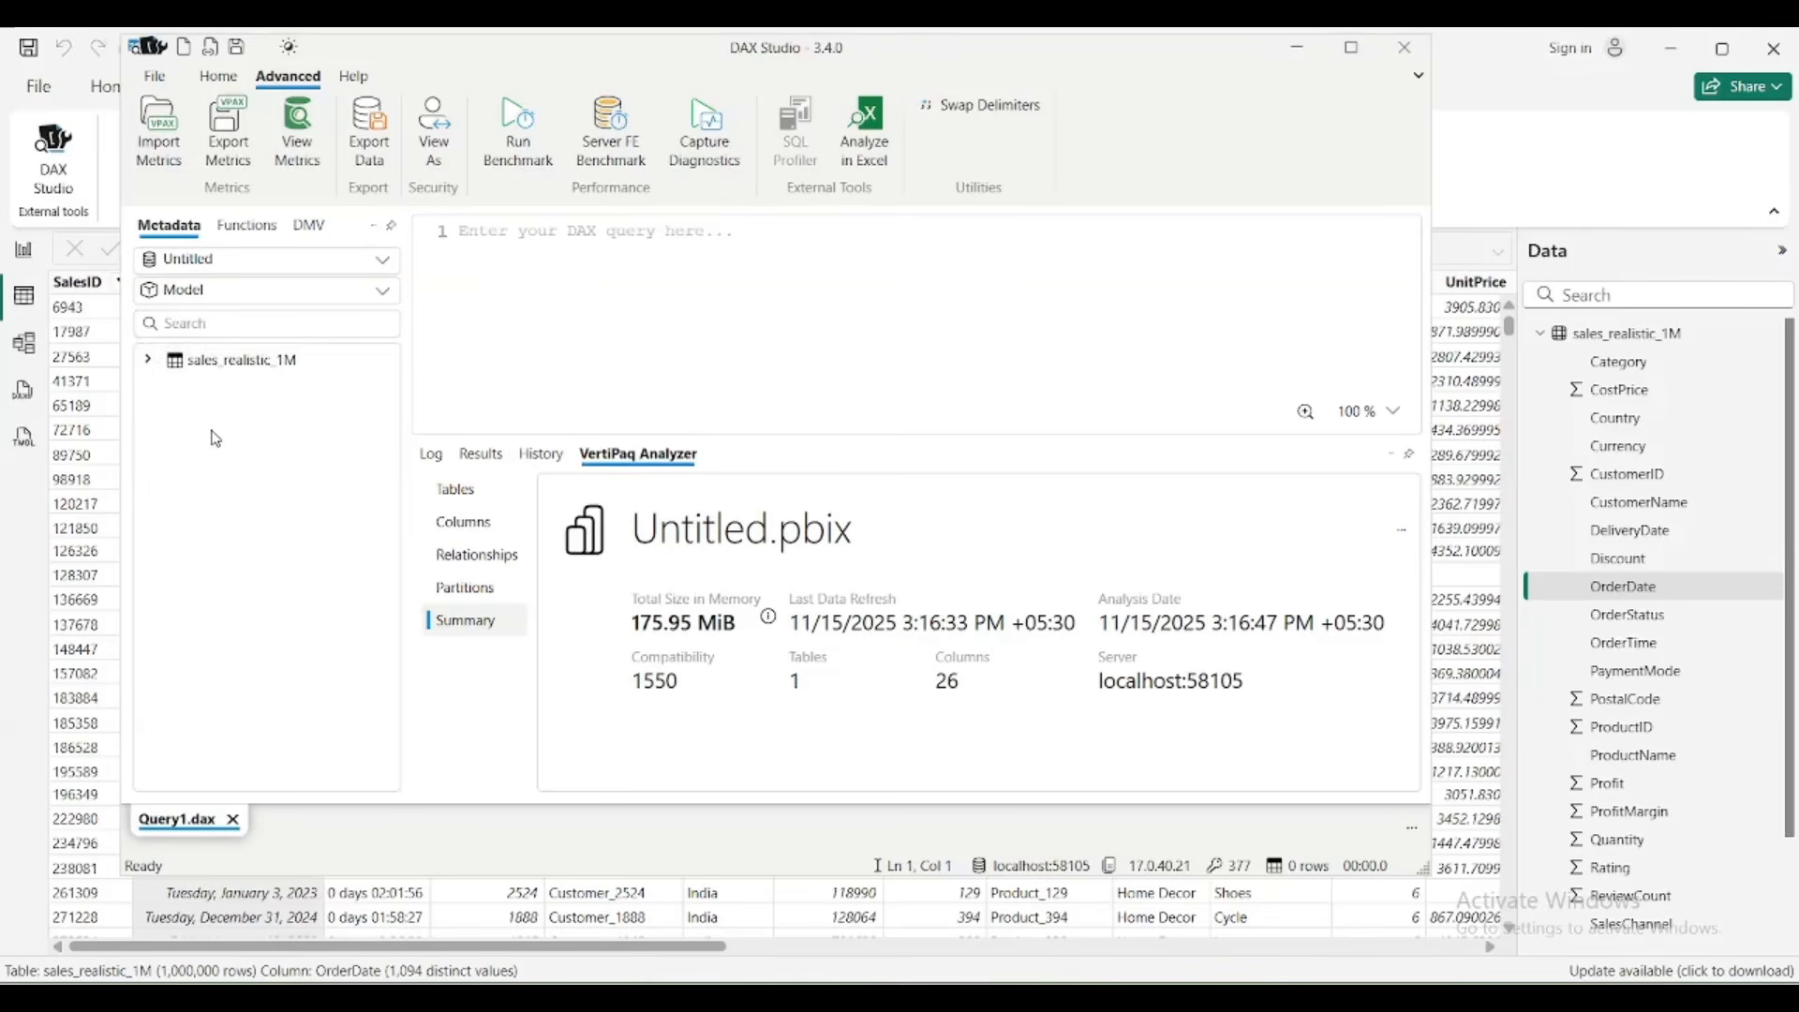
pyautogui.click(1403, 46)
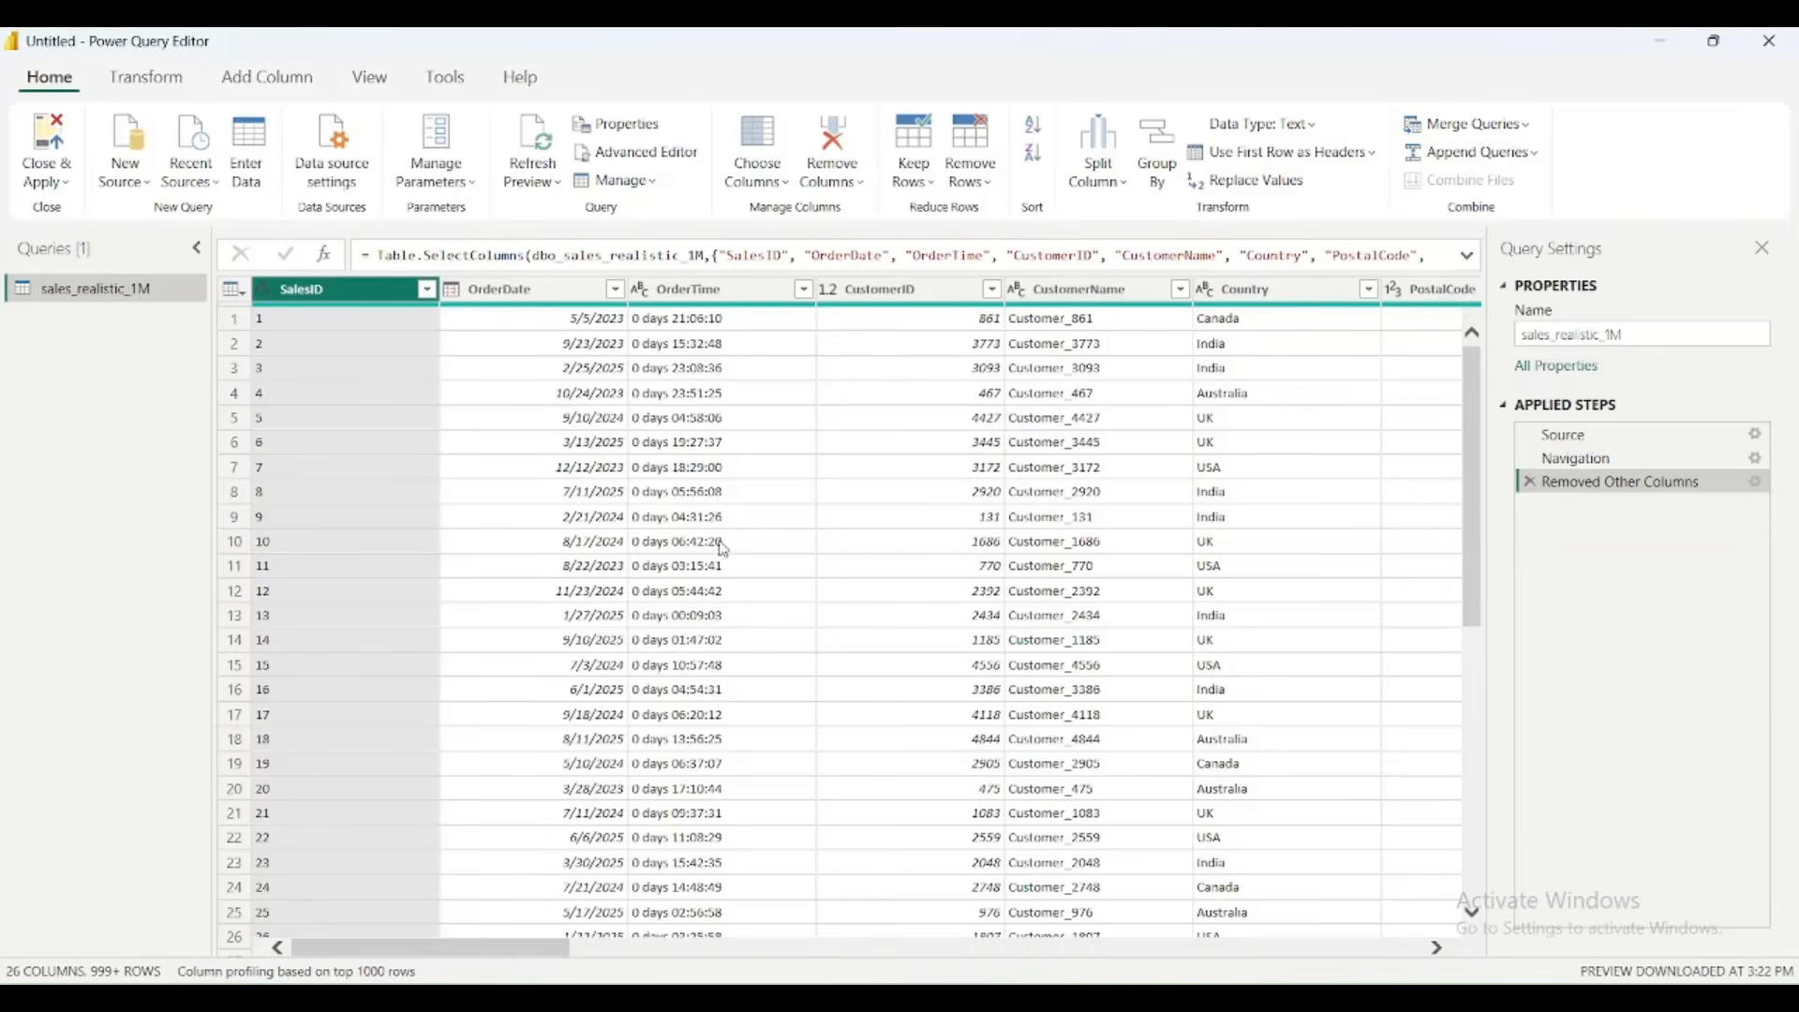
# - Filter the OrderDate column with a year-based date filter that keeps only last year's rows
pyautogui.click(589, 296)
pyautogui.click(618, 293)
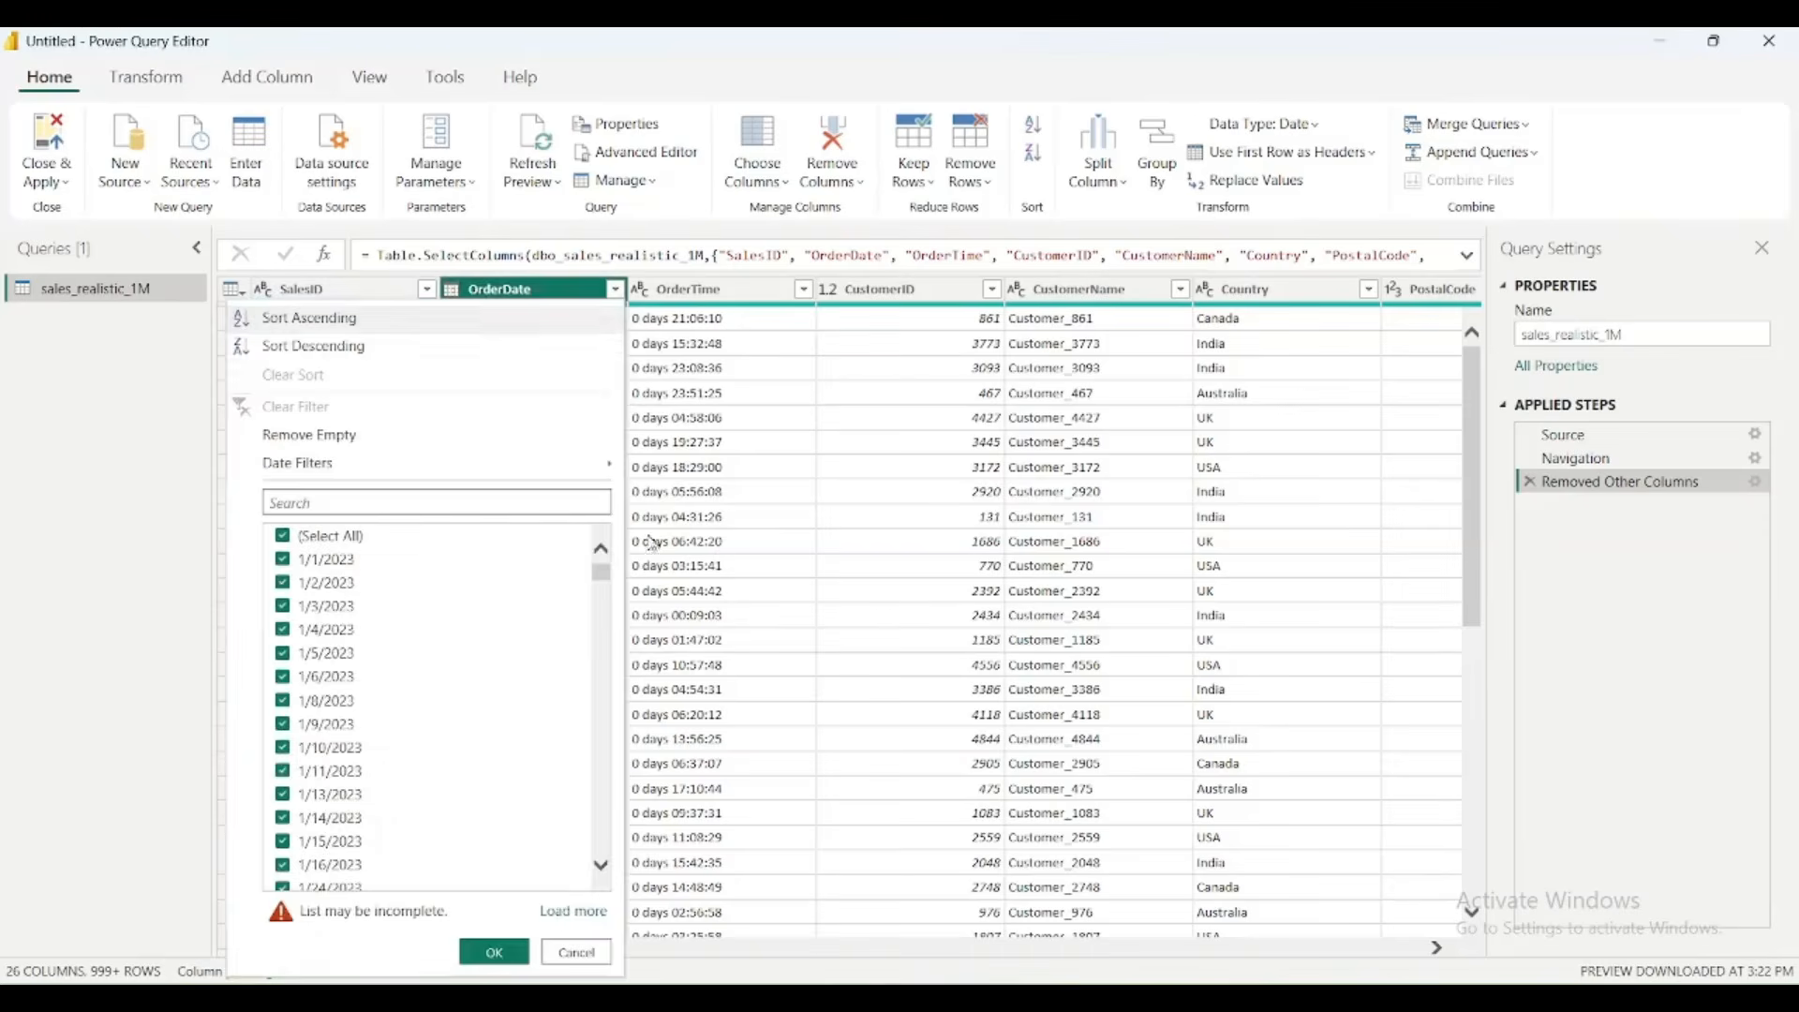
pyautogui.moveTo(552, 473)
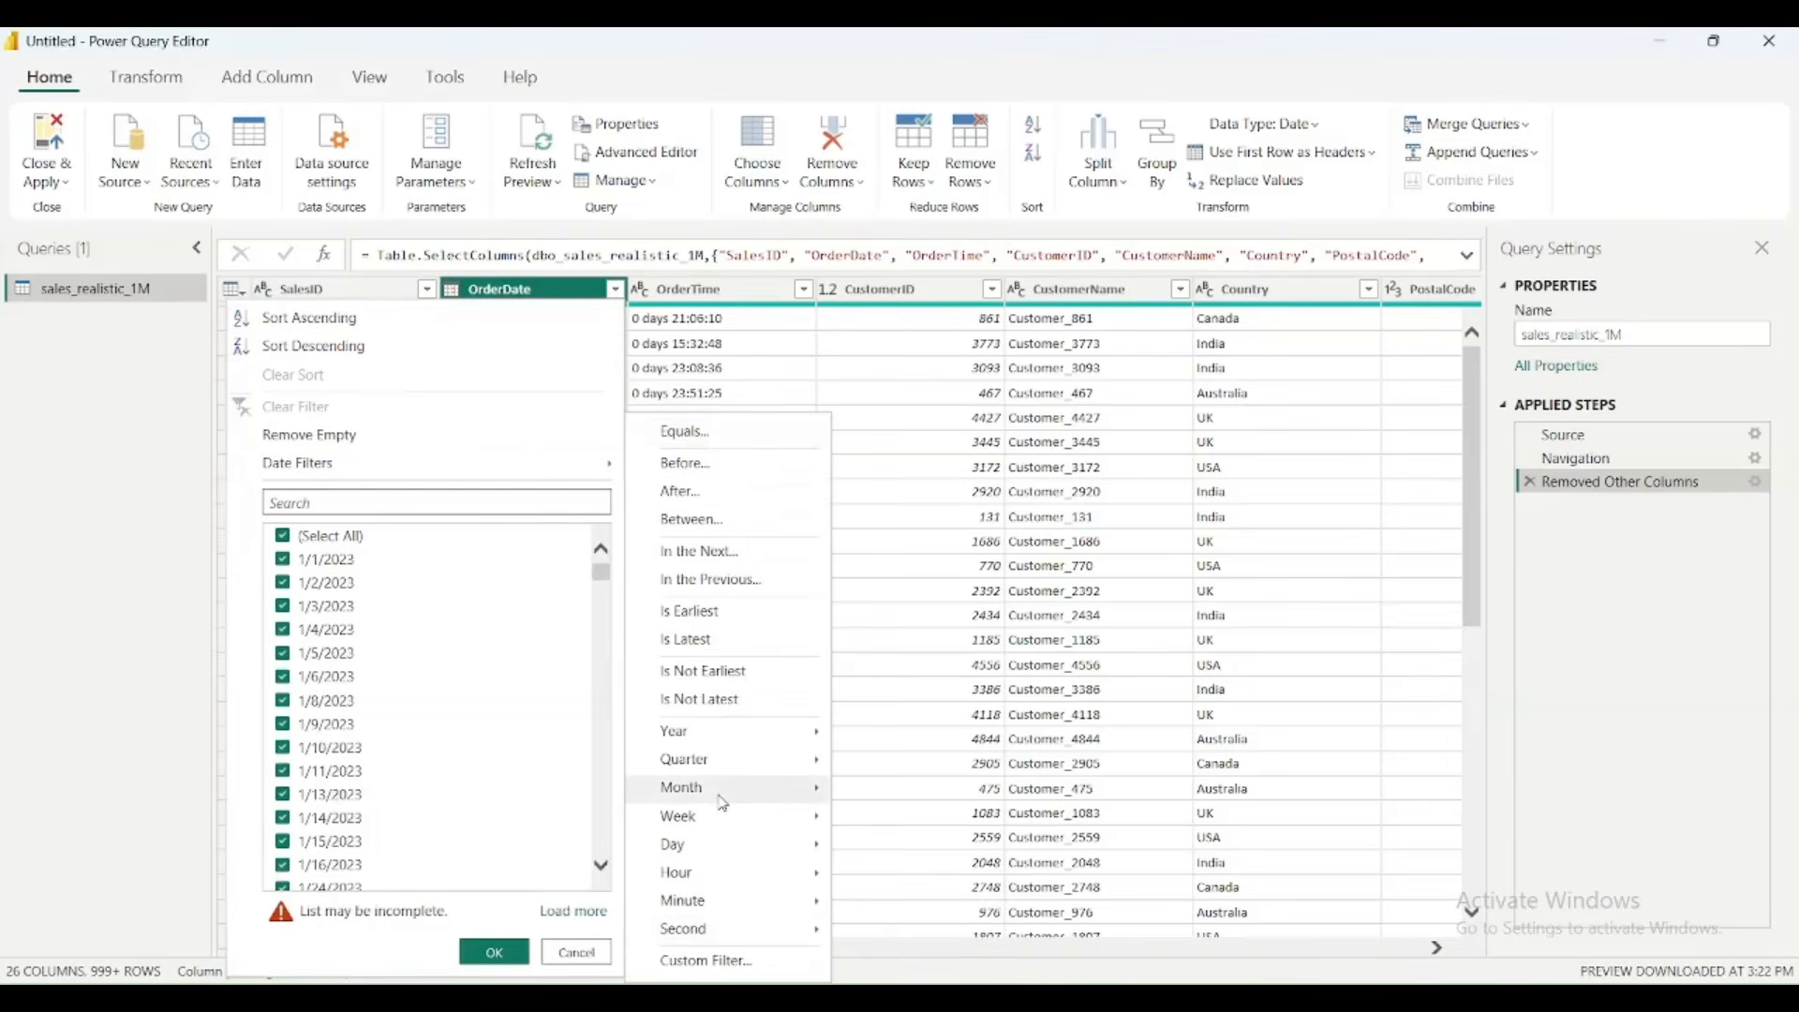
pyautogui.moveTo(722, 803)
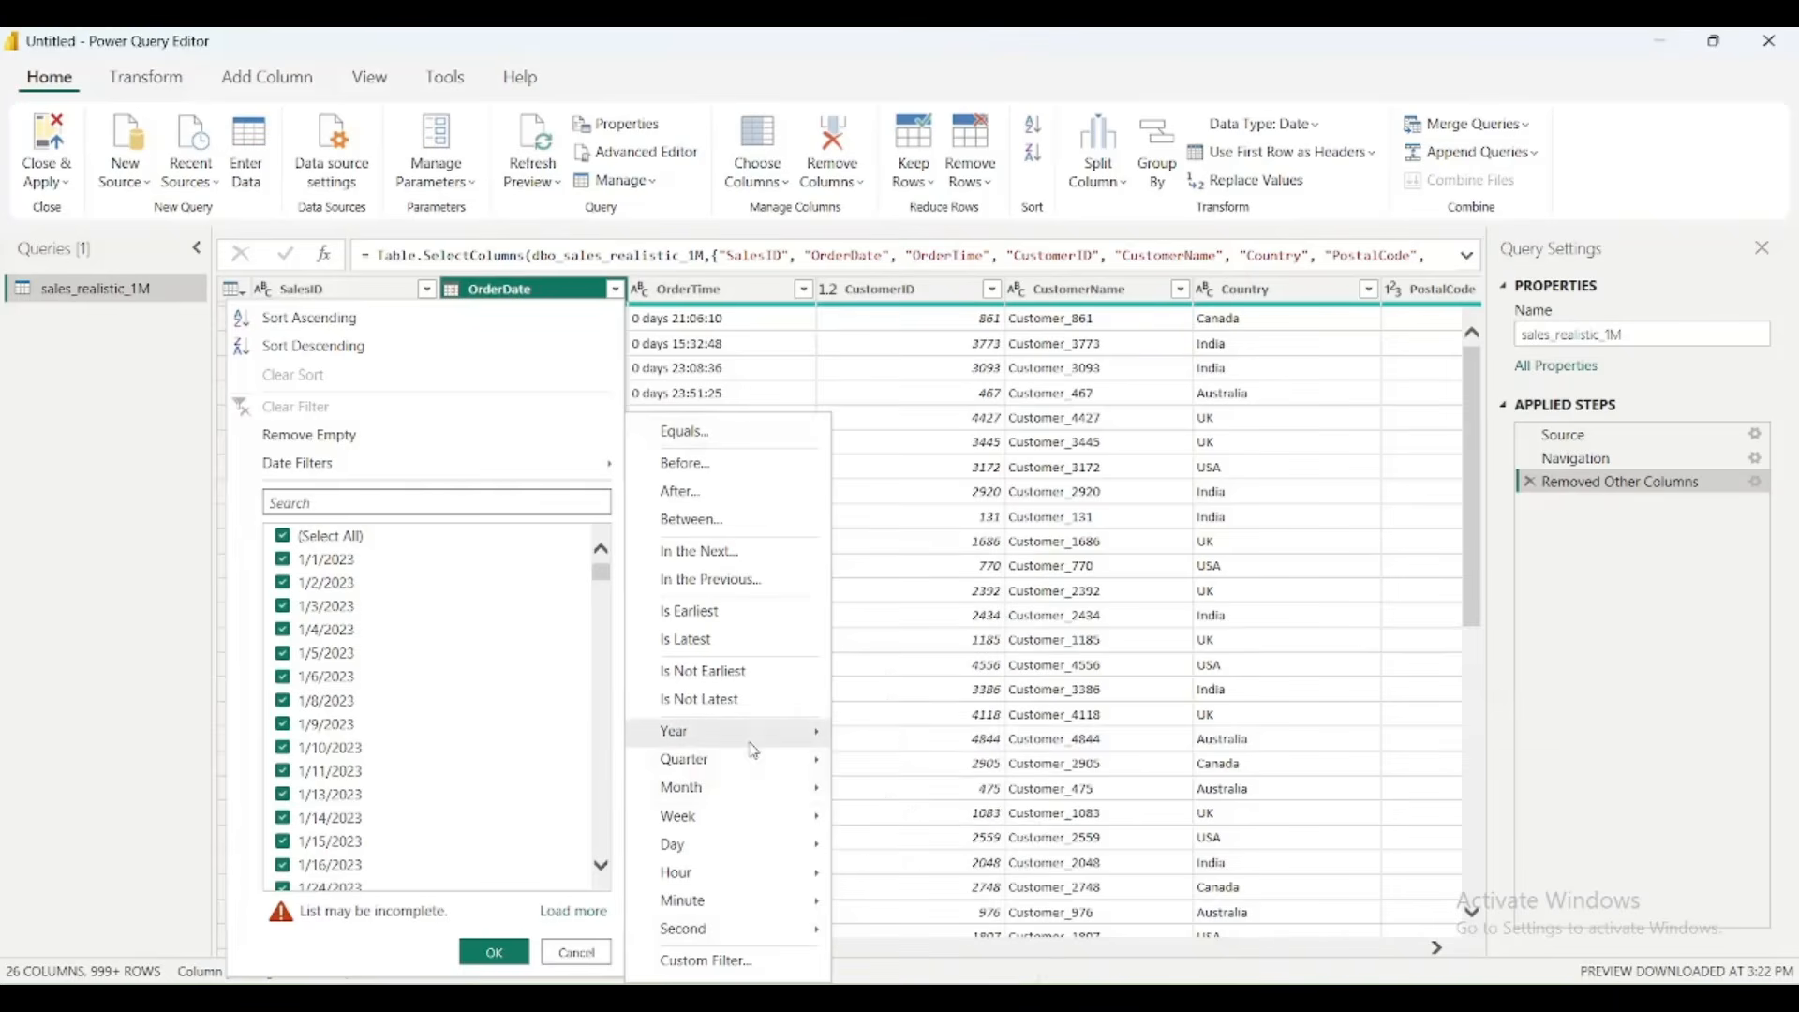
pyautogui.moveTo(745, 731)
pyautogui.click(916, 802)
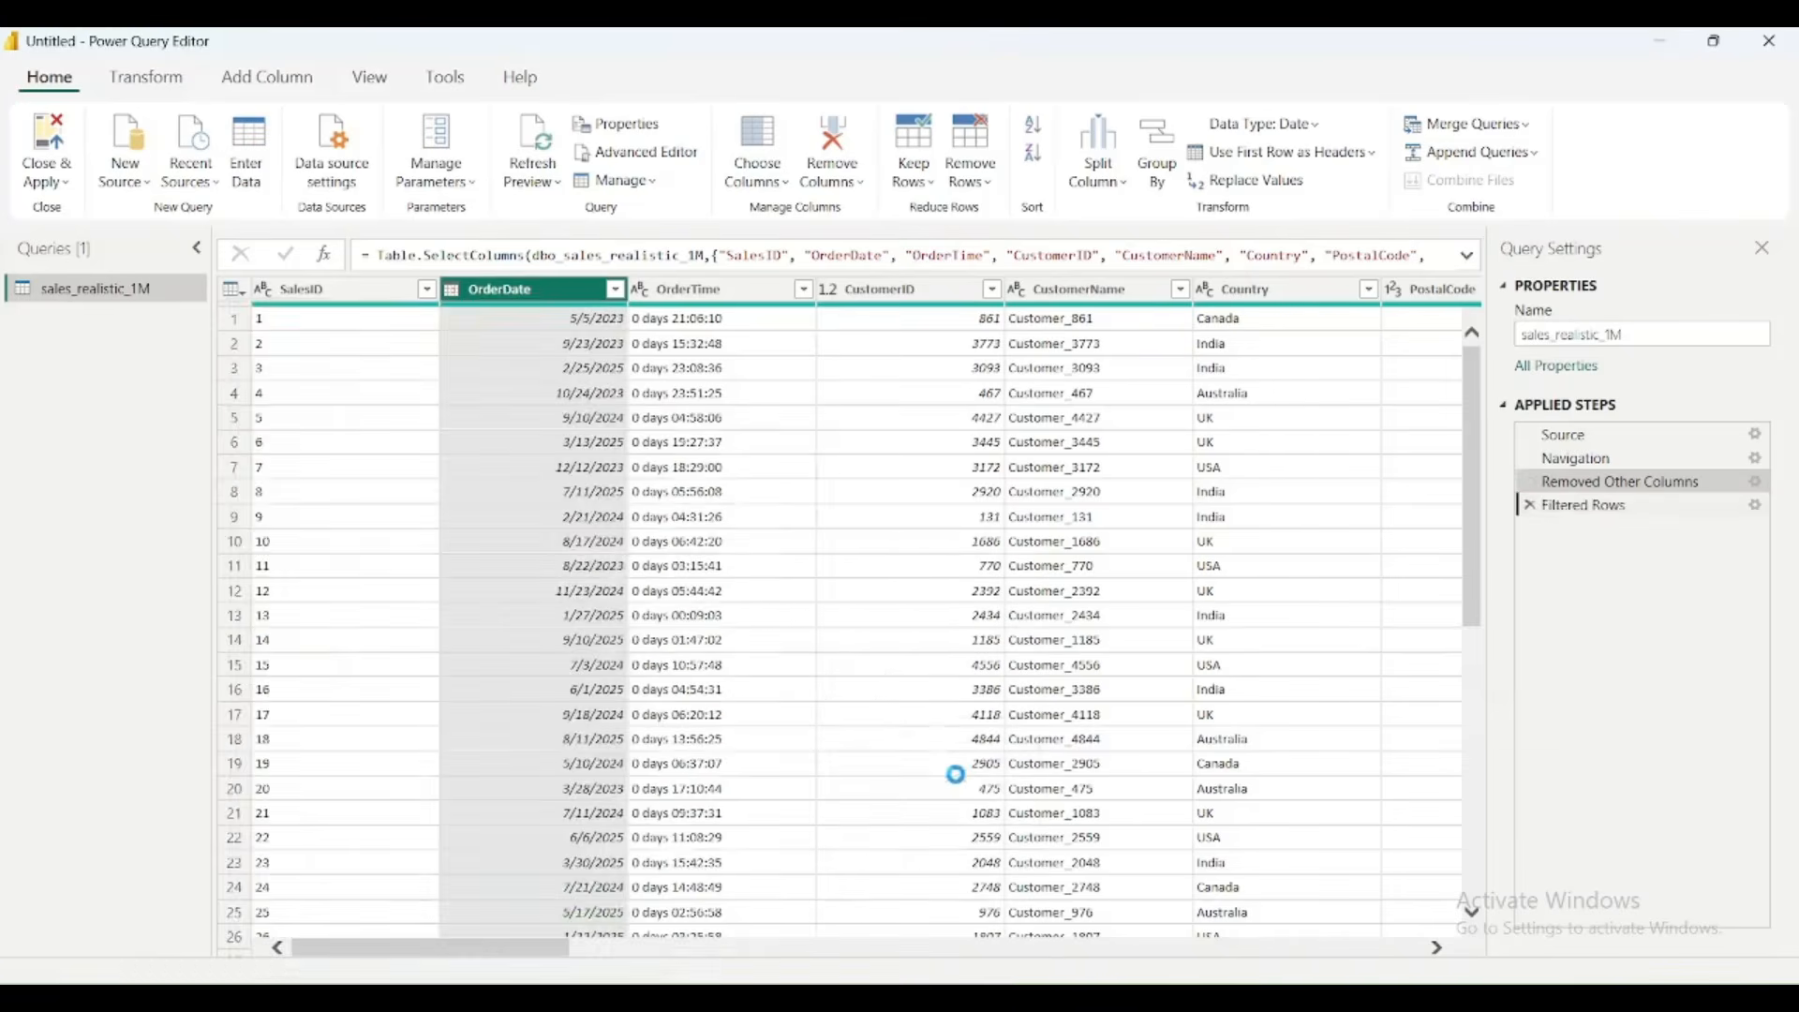
# - Open the query's M code and replace the Date.IsInPreviousYear condition in the Filtered Rows step with DateTime.LocalNow()
pyautogui.click(637, 151)
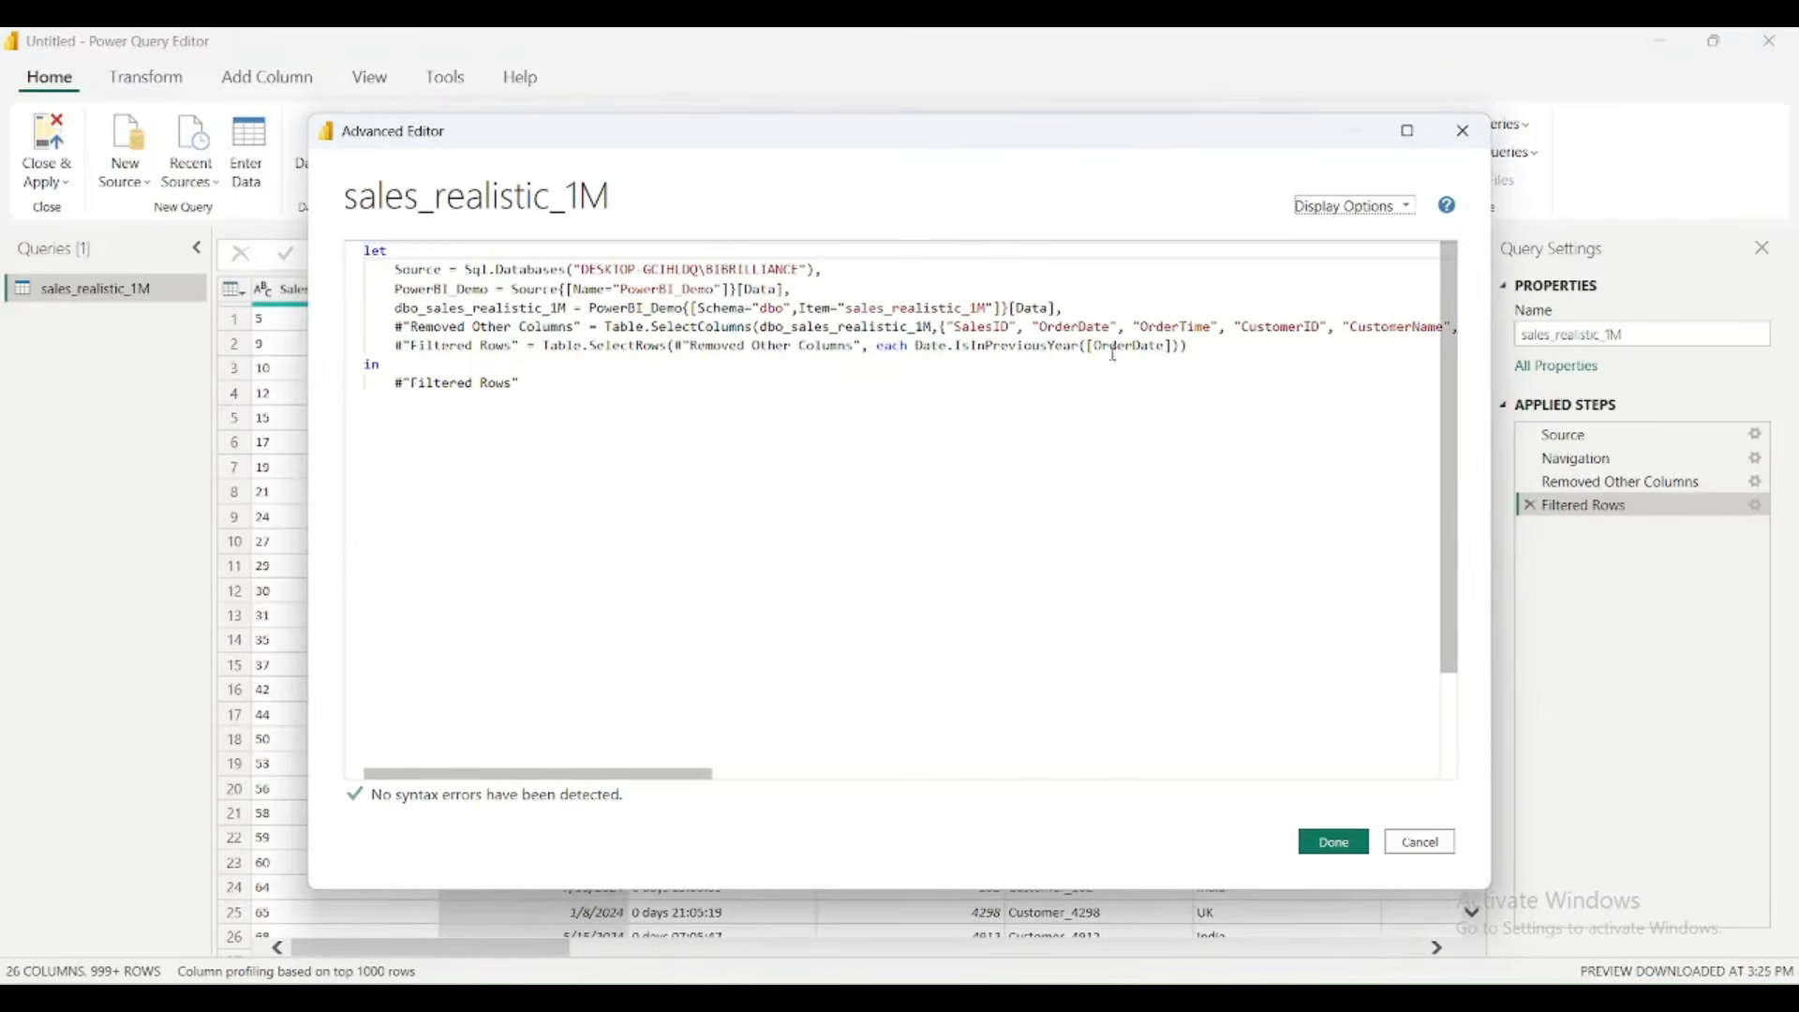
pyautogui.moveTo(917, 346); pyautogui.dragTo(1182, 348)
pyautogui.press('Delete')
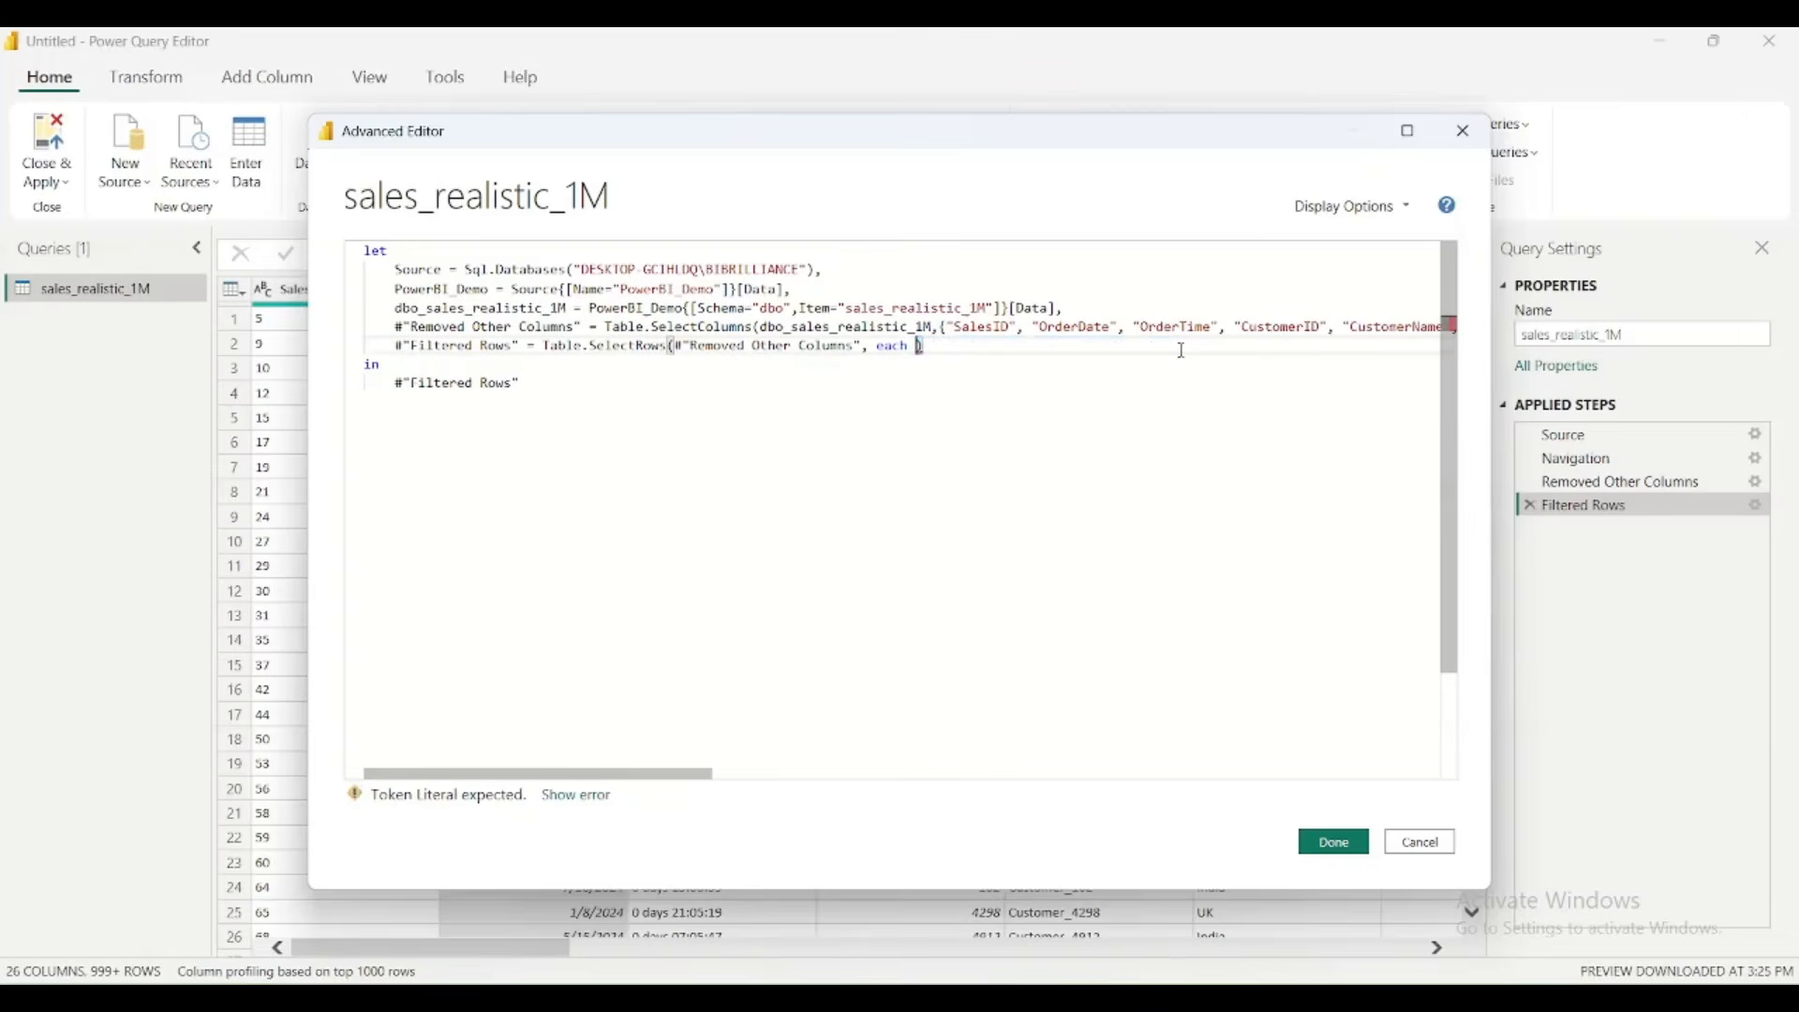
pyautogui.write('Date.')
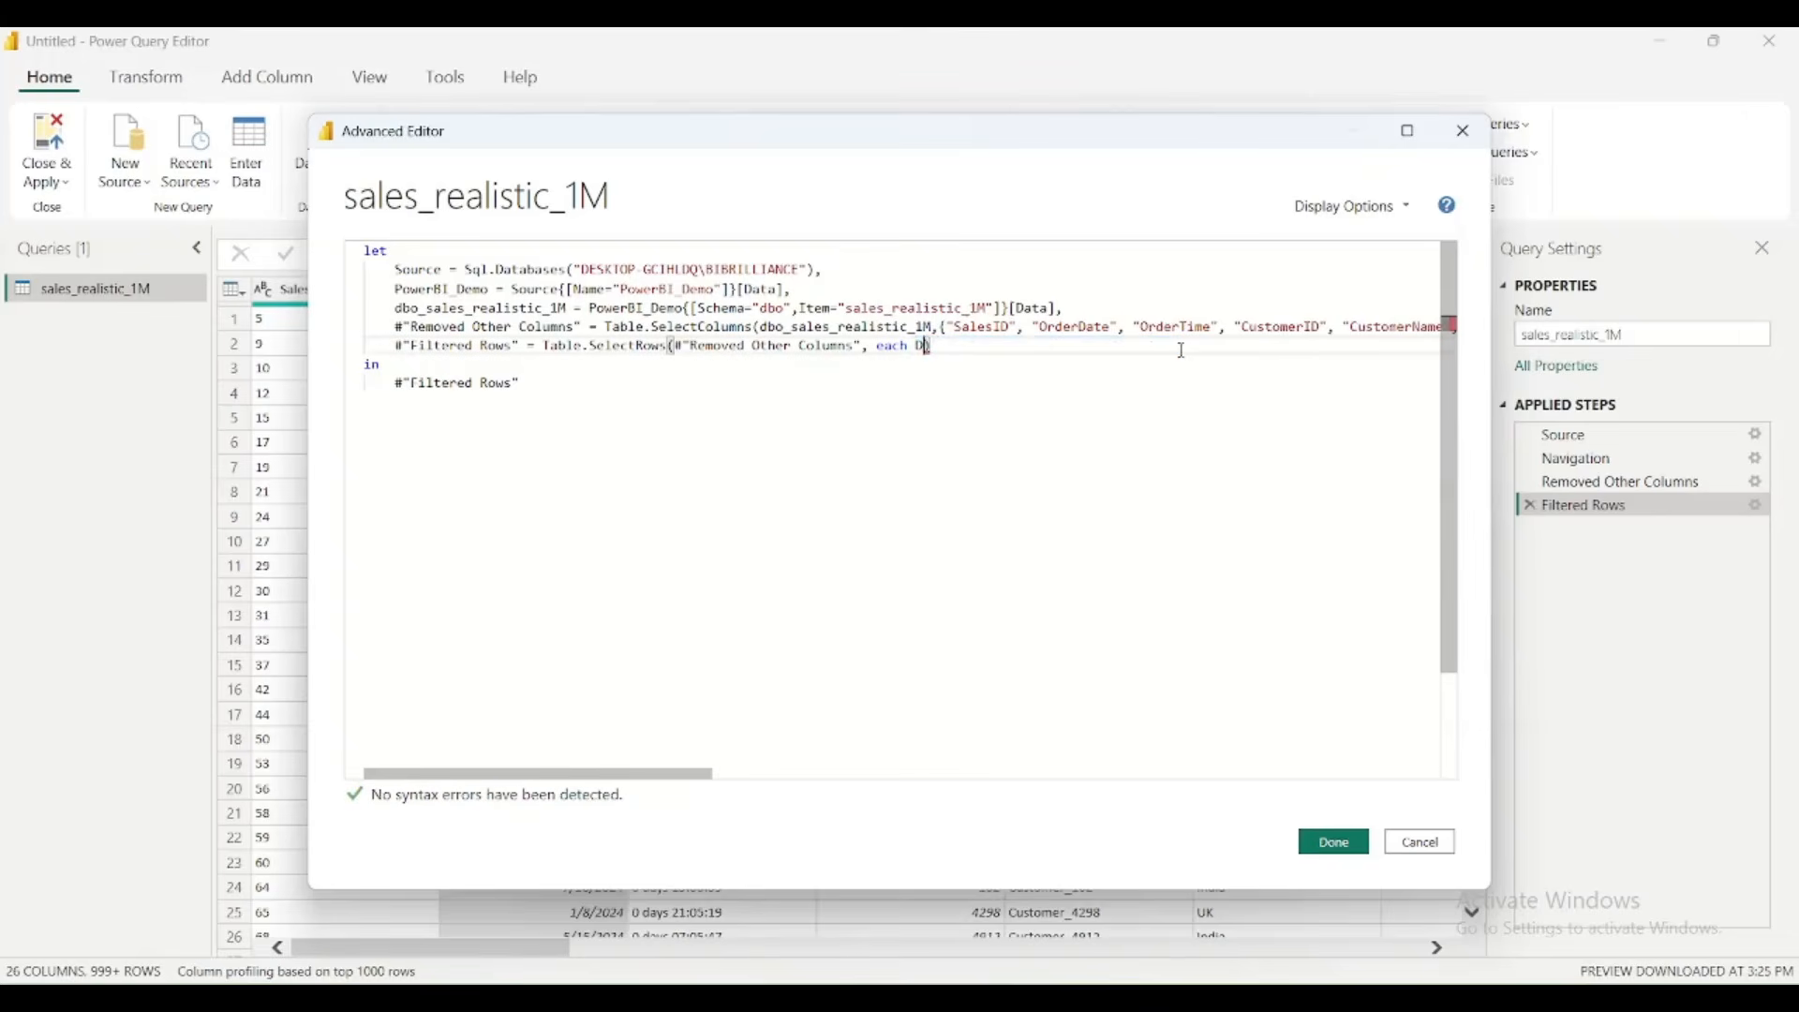
pyautogui.write('t')
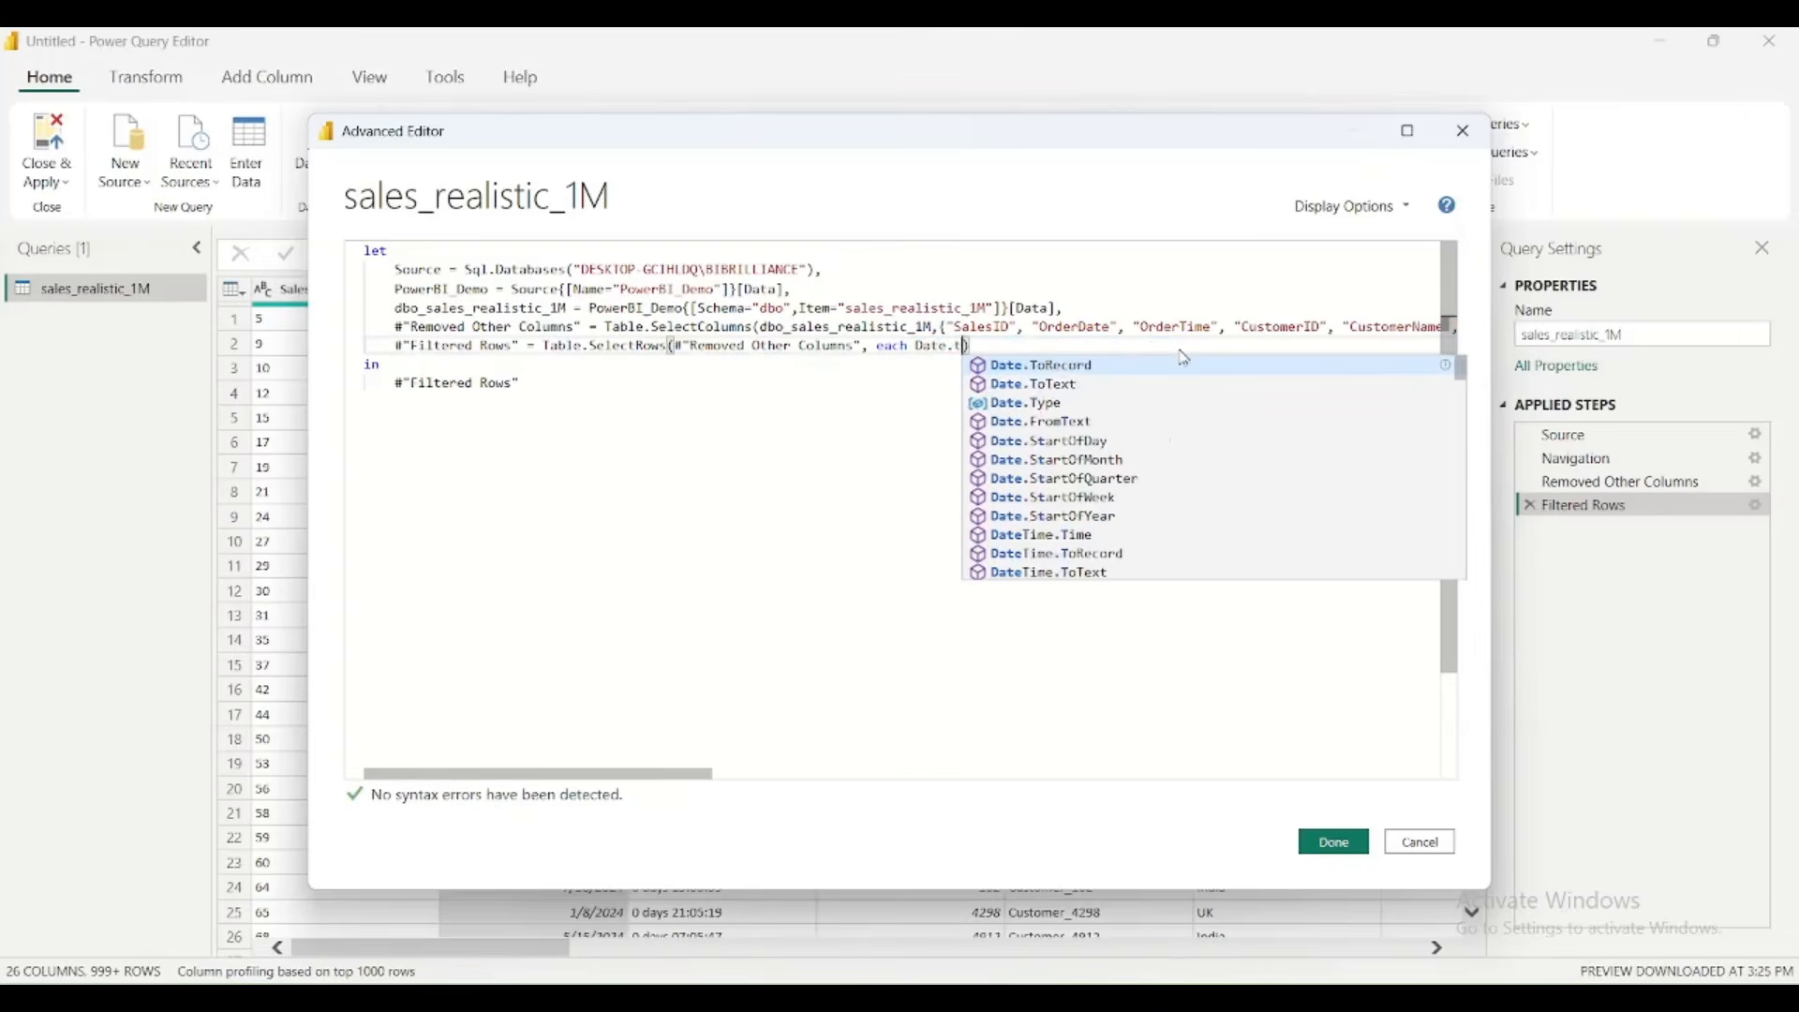
pyautogui.press('BackSpace')
pyautogui.write('ti')
pyautogui.press('BackSpace')
pyautogui.press('BackSpace')
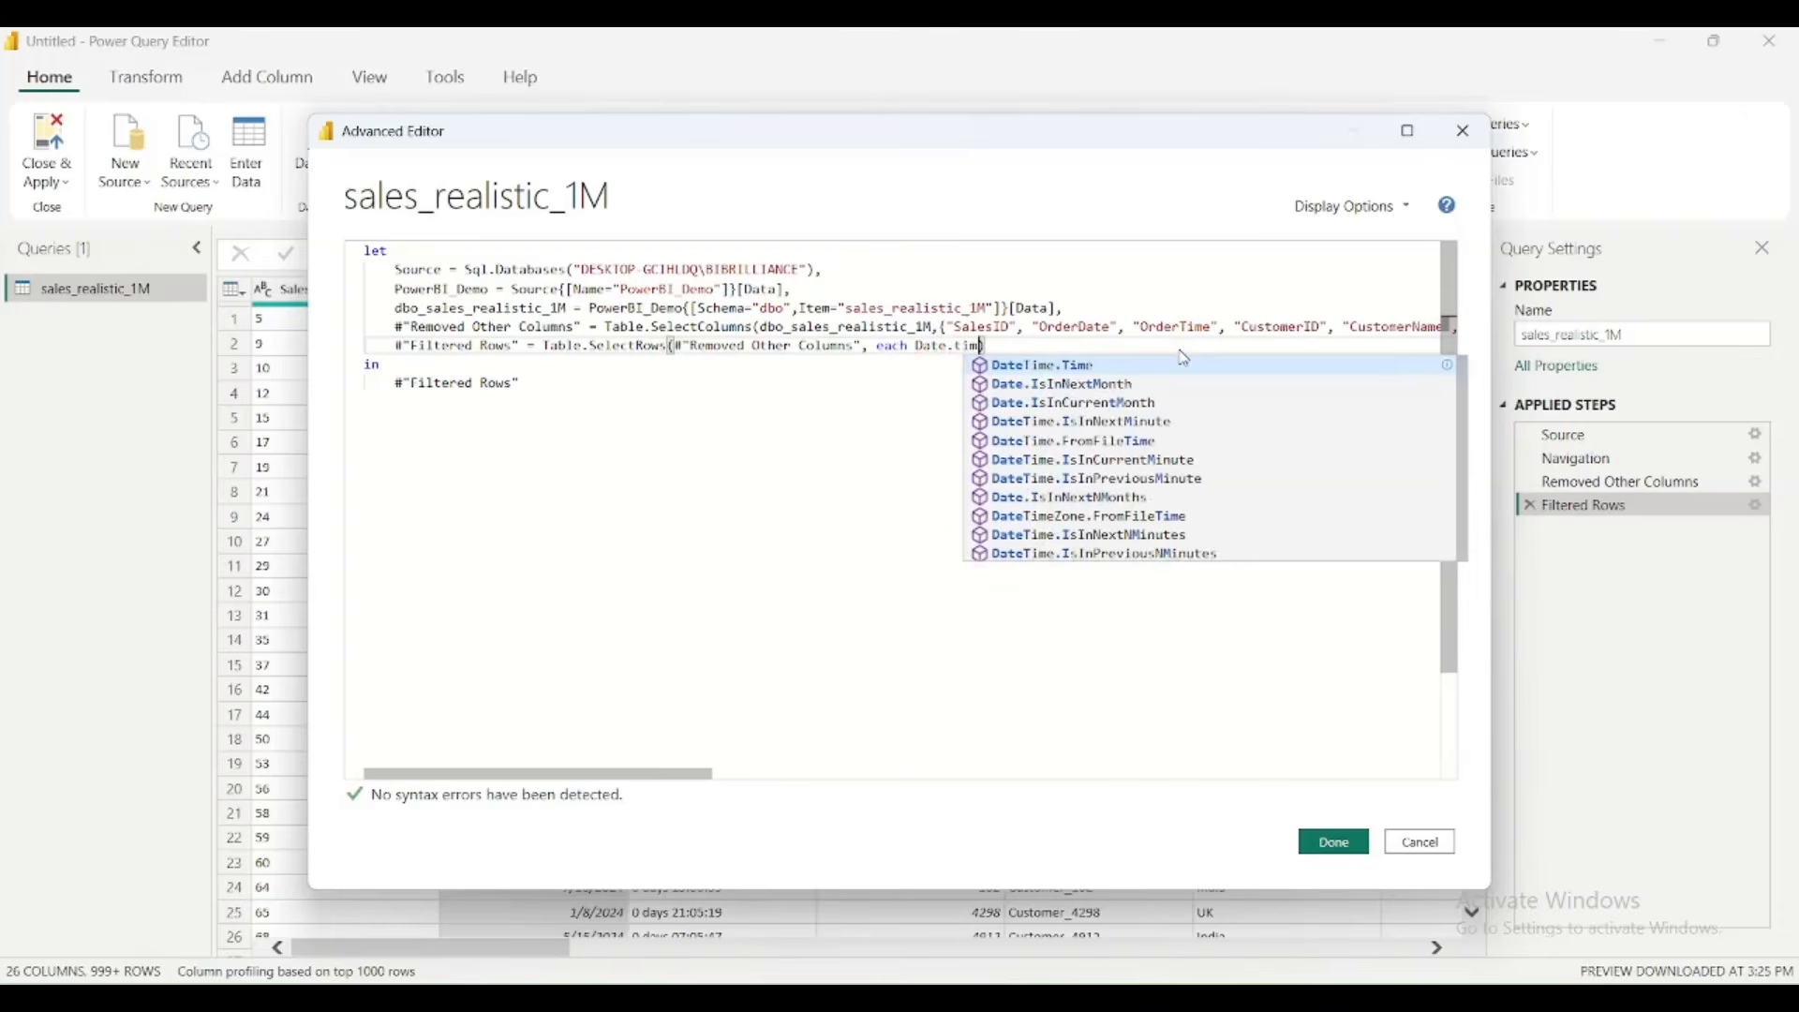
pyautogui.write('loc')
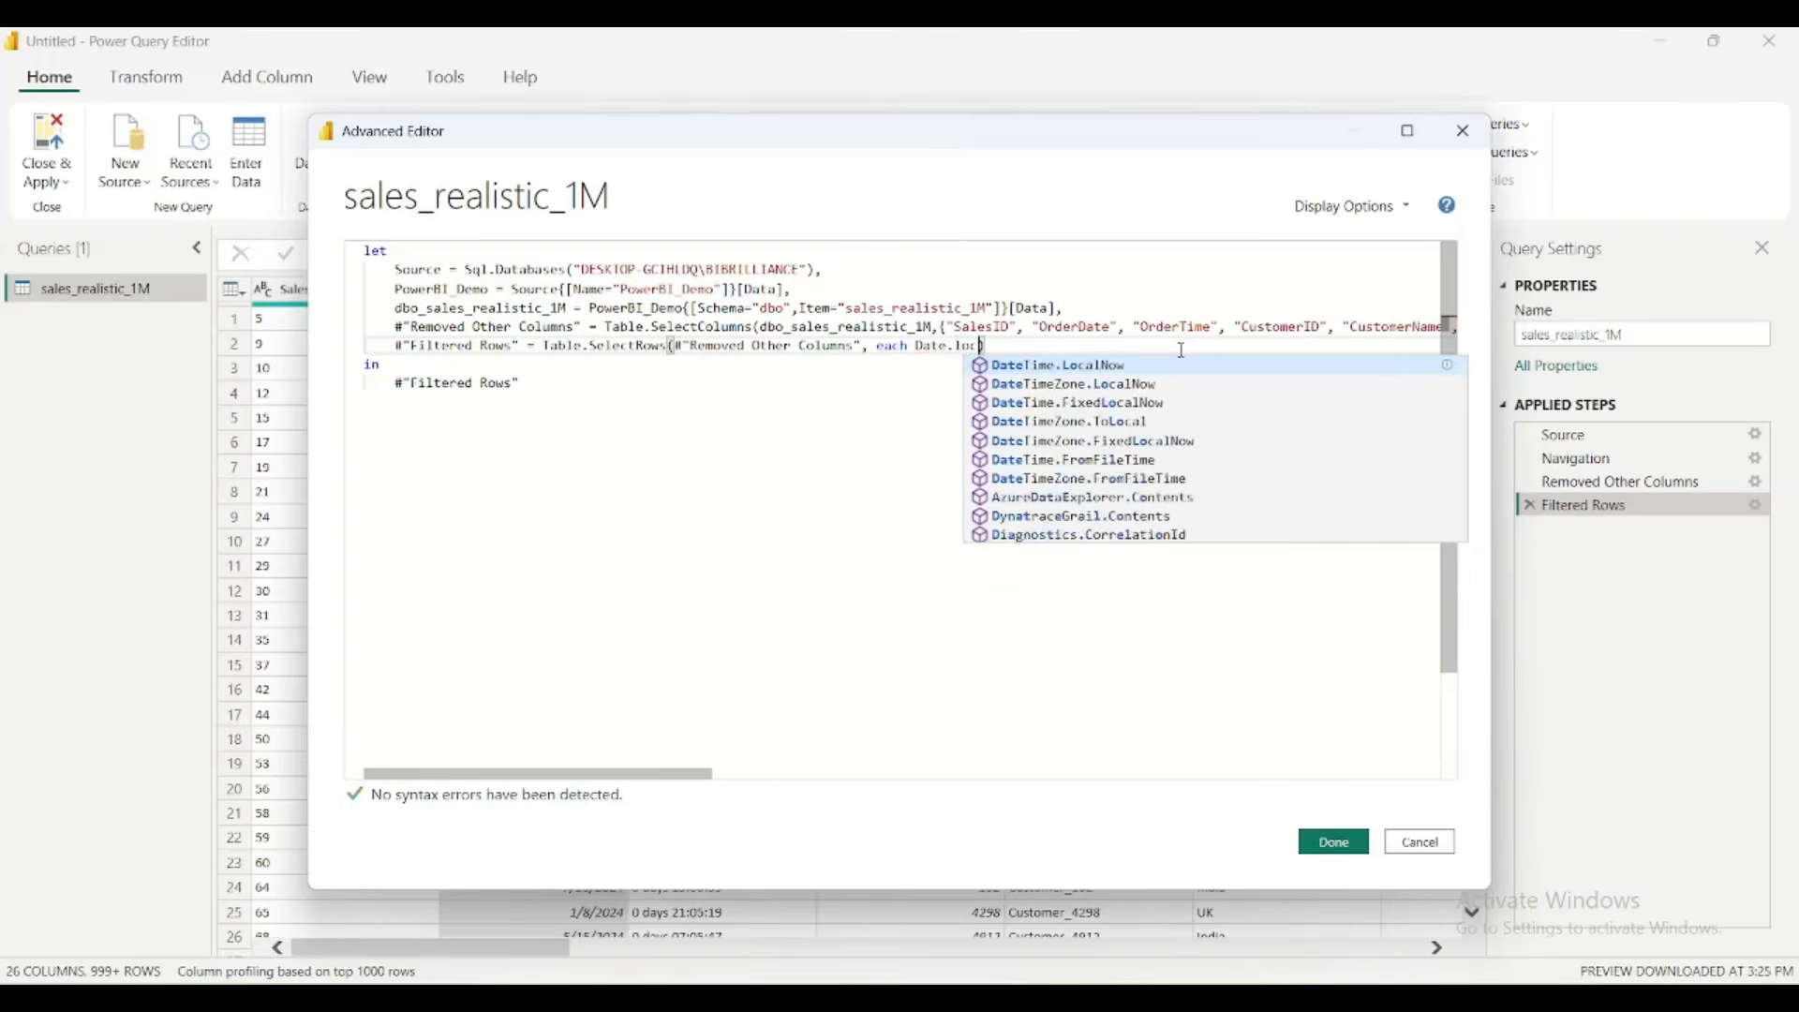
pyautogui.press('Tab')
pyautogui.write('()')
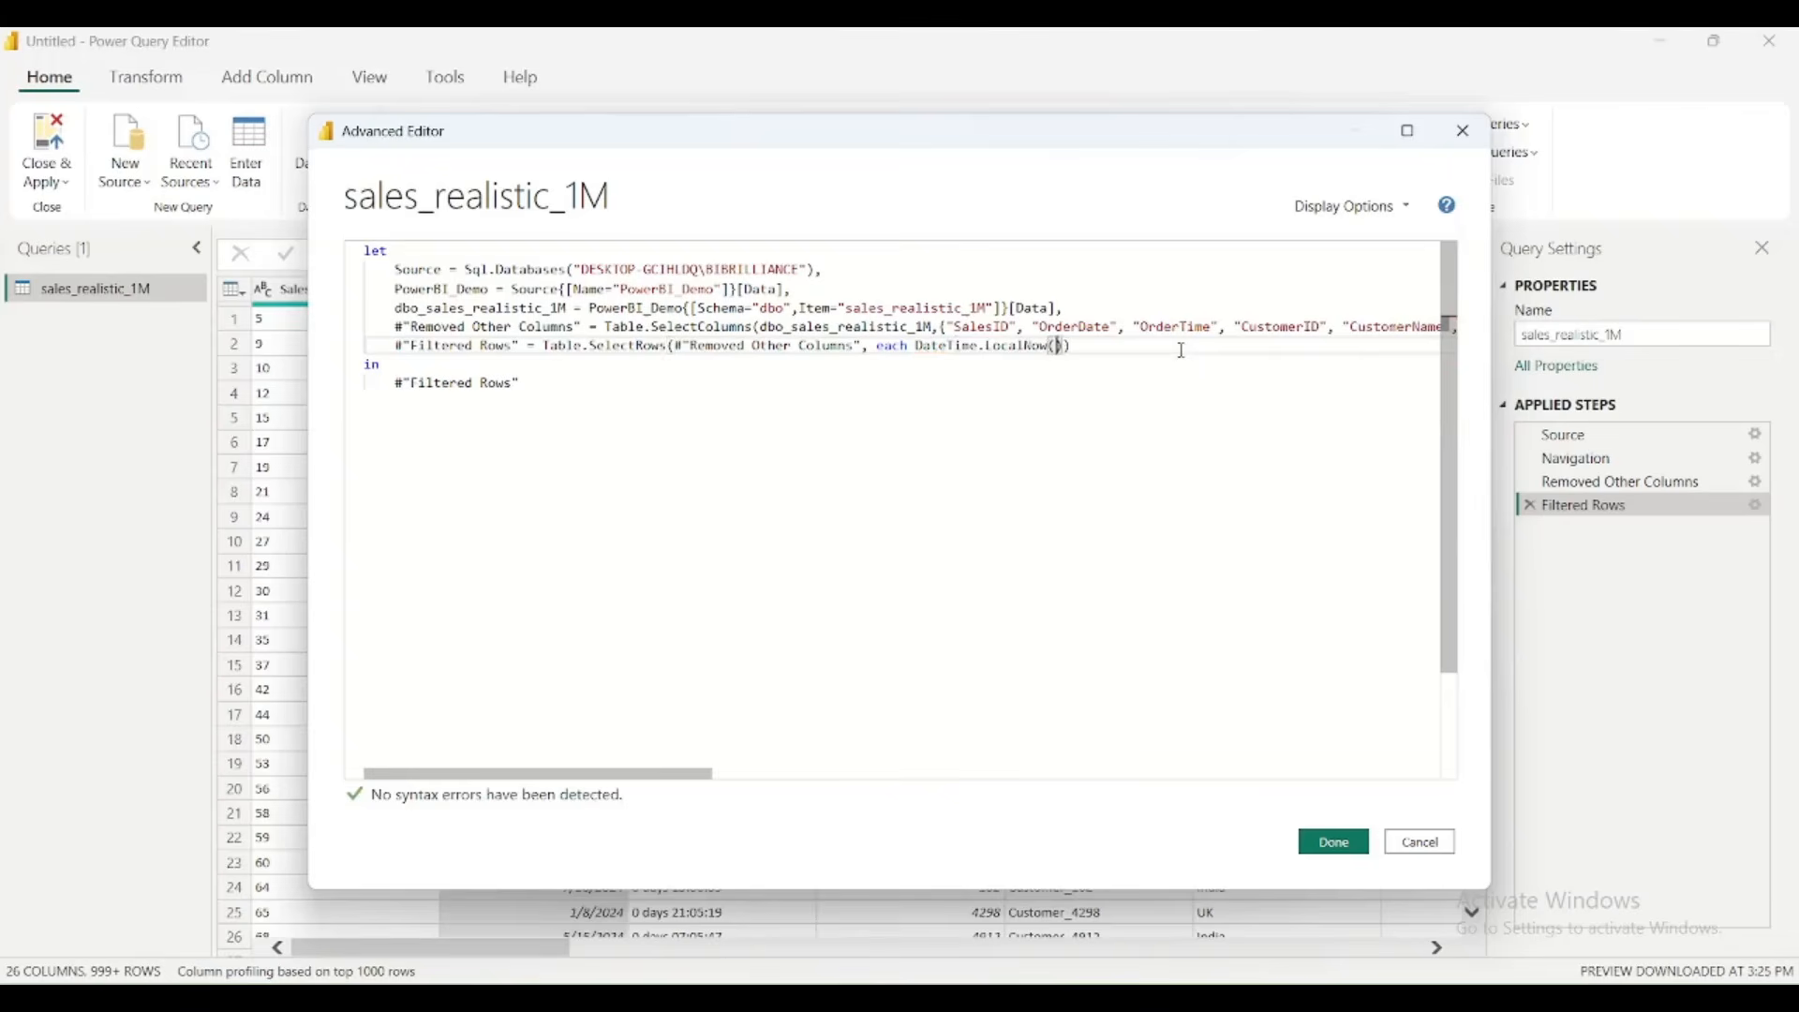
# - Wrap DateTime.LocalNow() in a Date.From function in the Filtered Rows condition
pyautogui.press('Left')
pyautogui.press('Left')
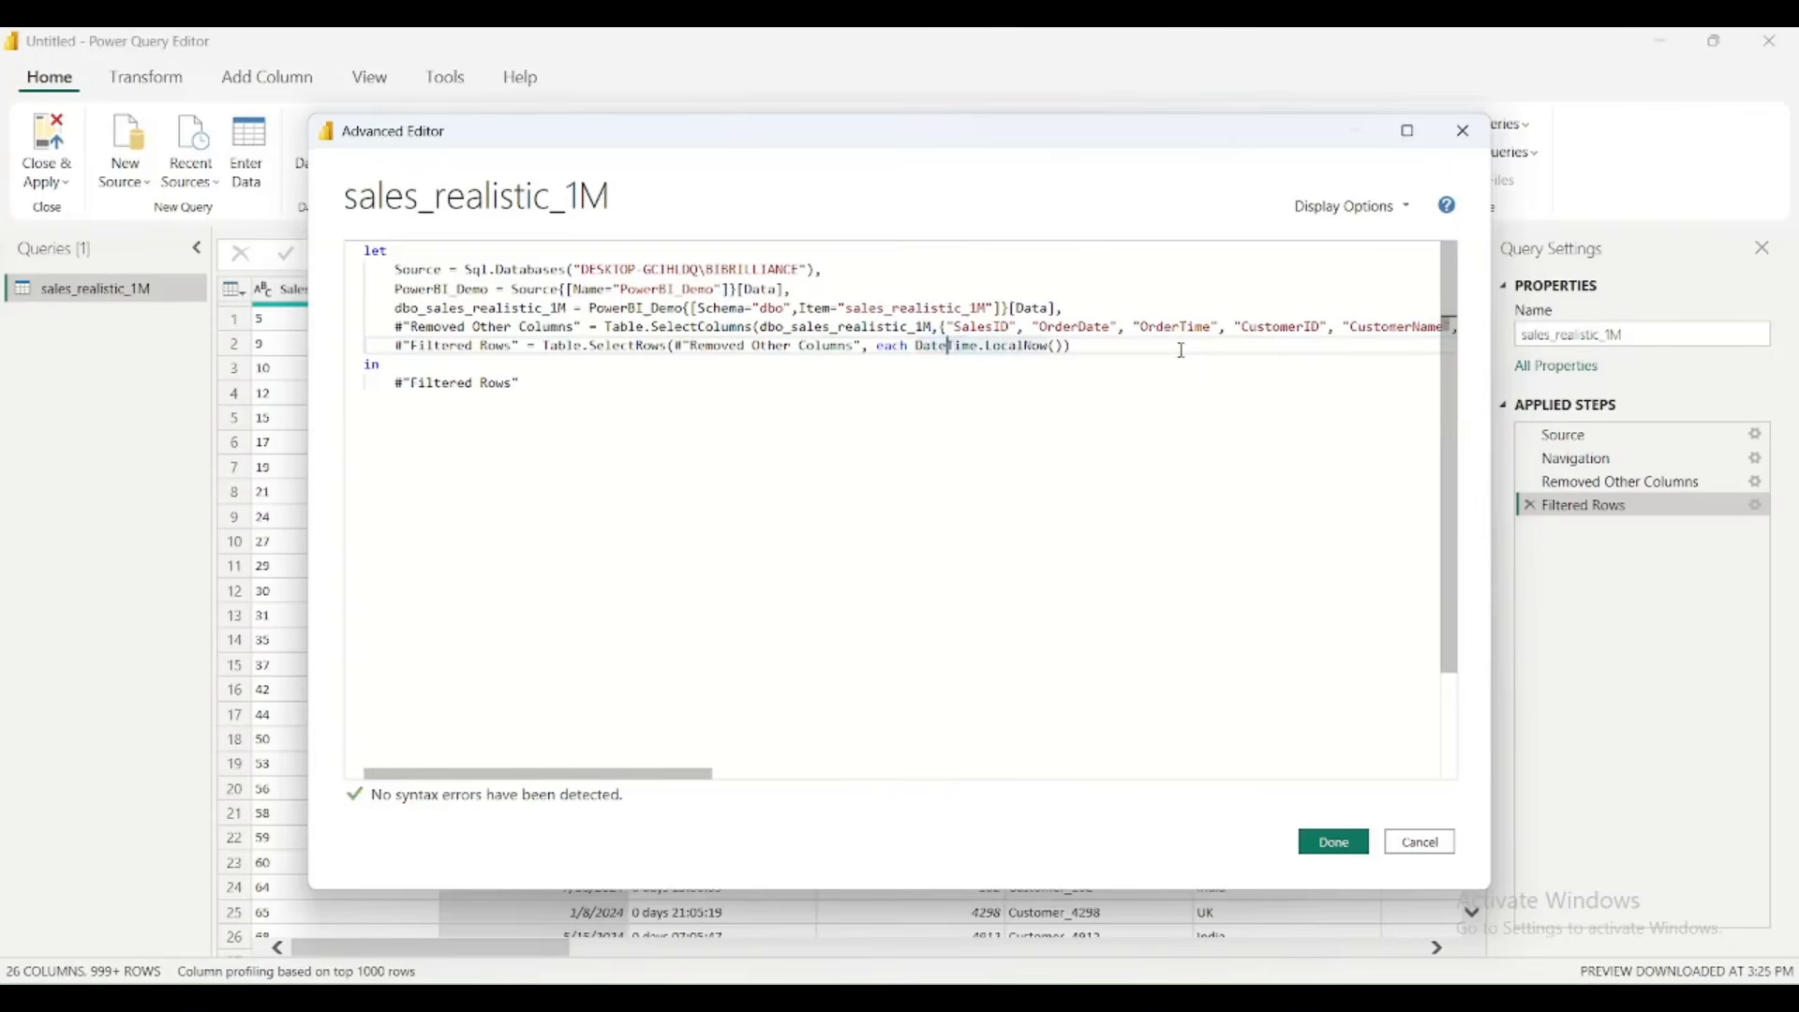
pyautogui.write('Date')
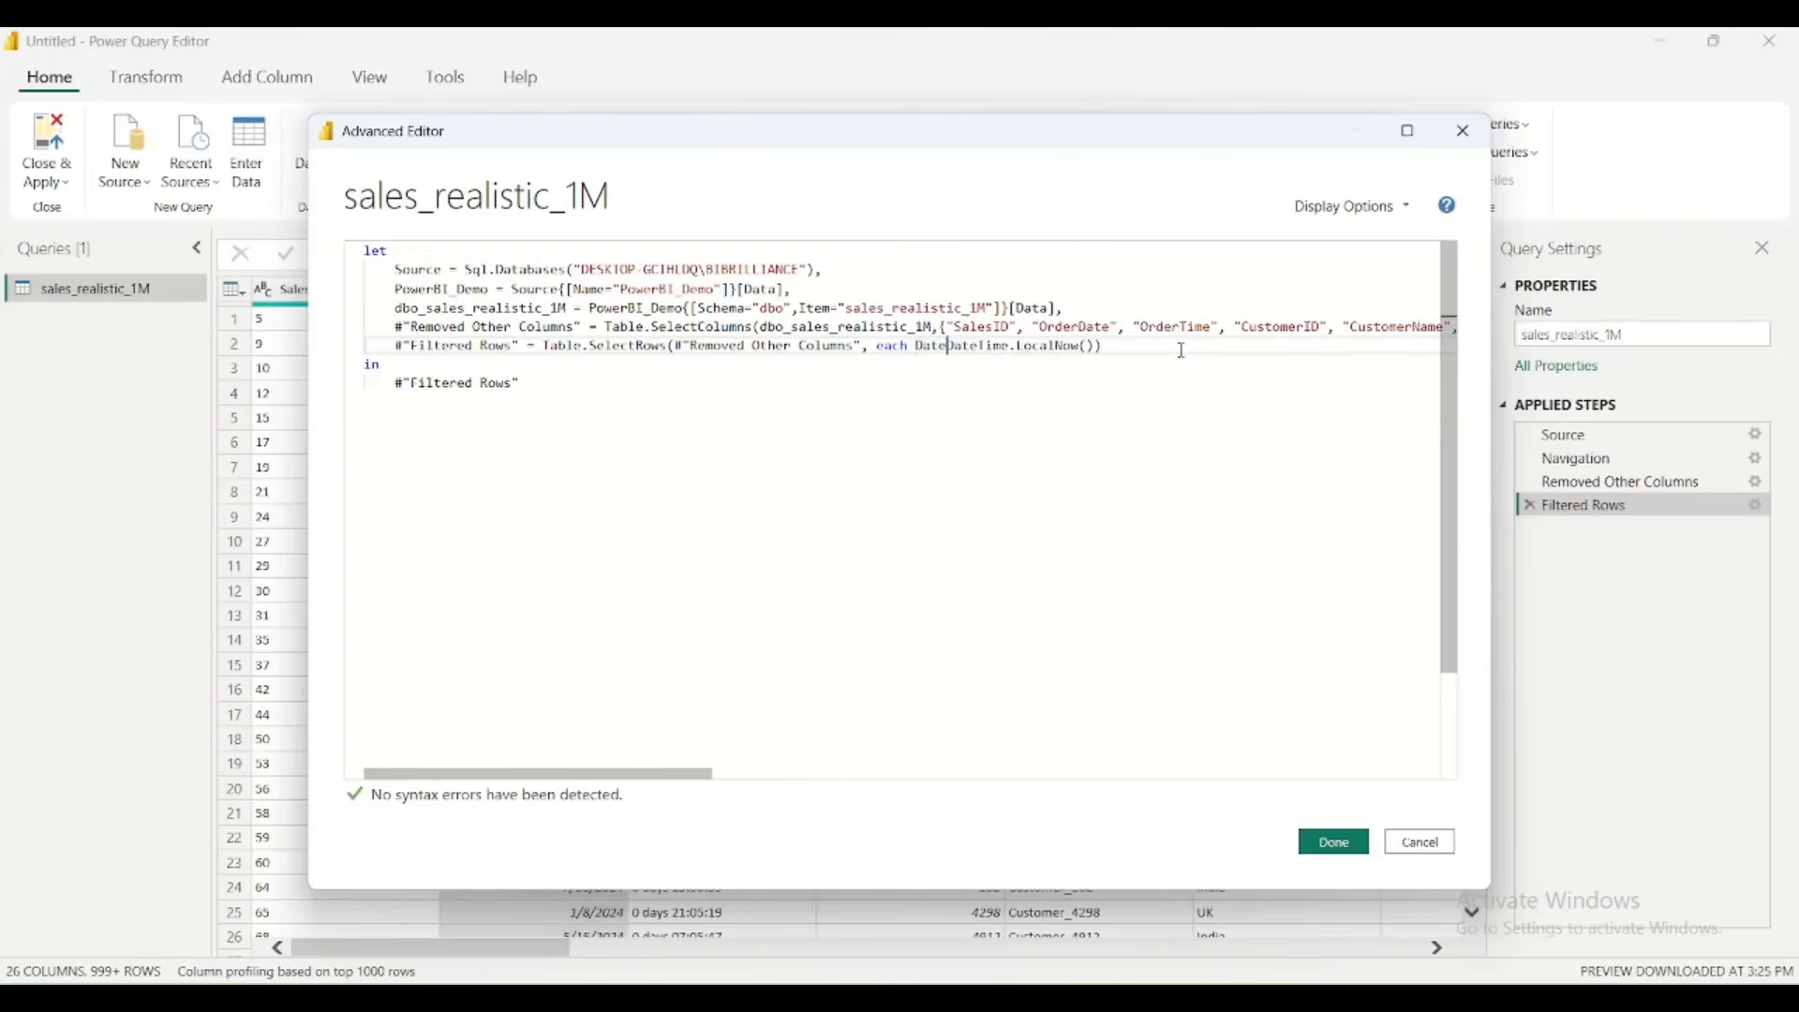
pyautogui.write('.From')
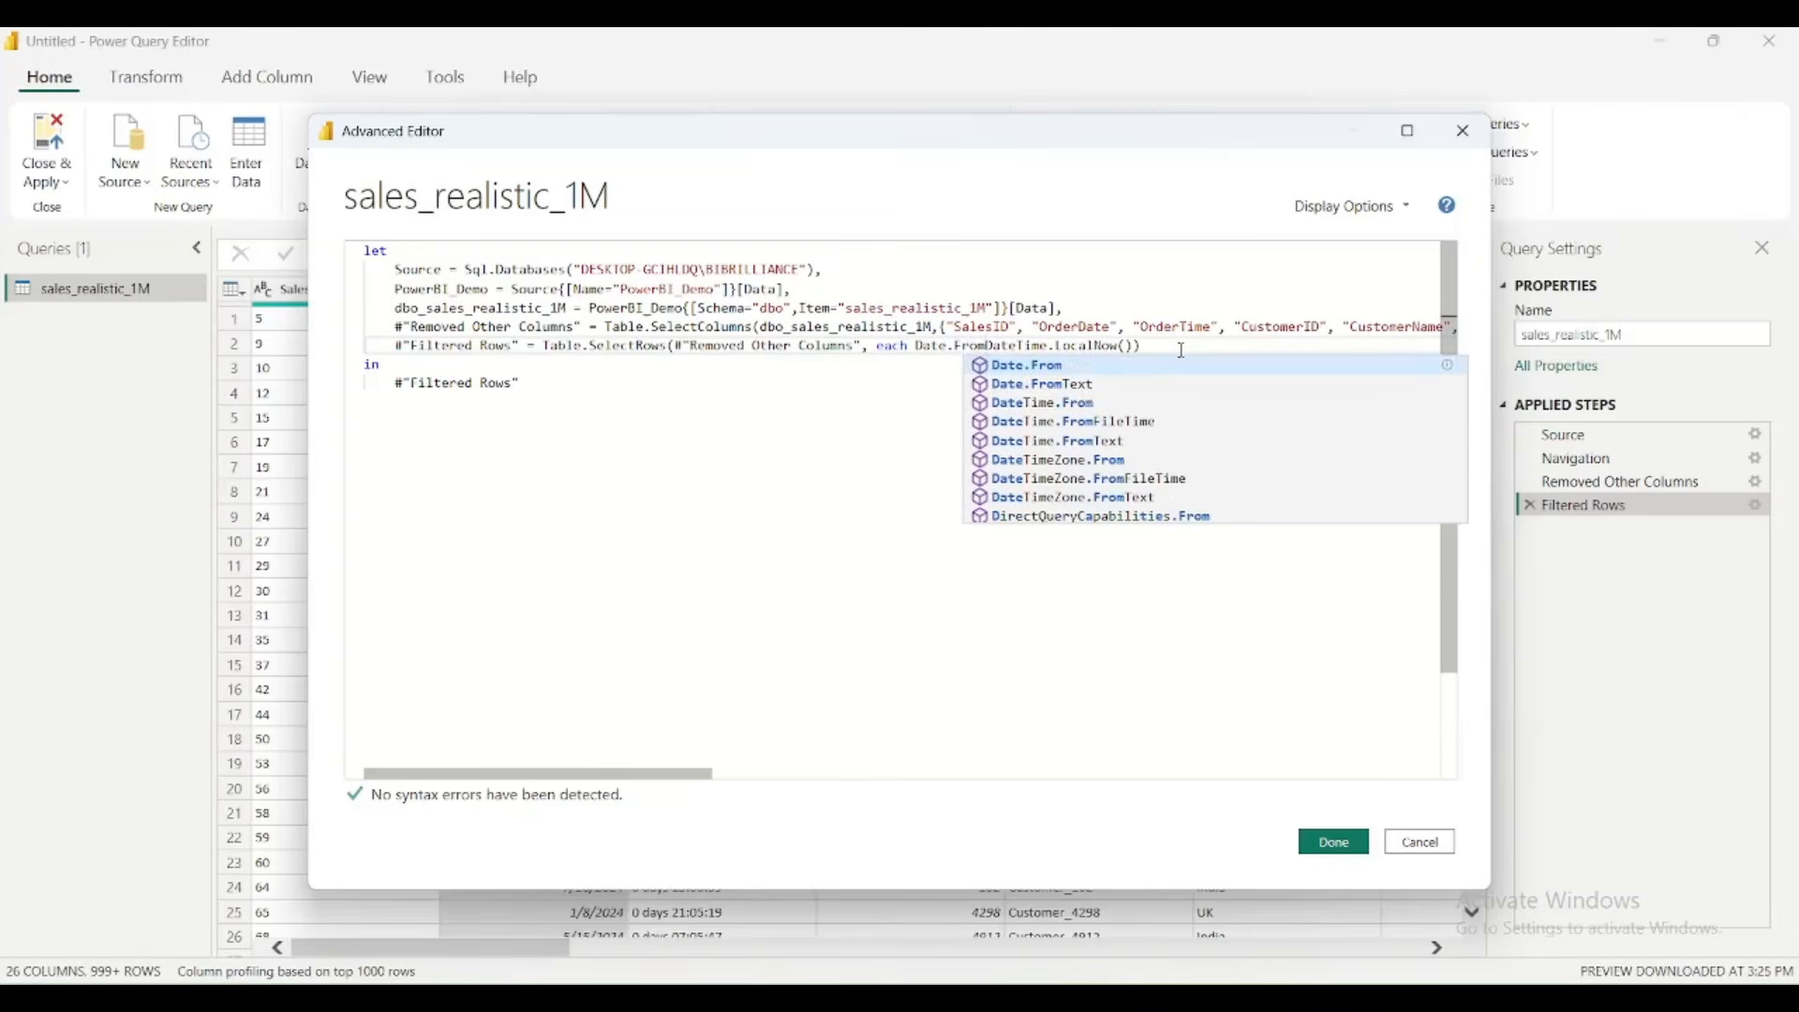
pyautogui.write('(')
pyautogui.press('Right')
pyautogui.press('Right')
pyautogui.press('Right')
pyautogui.press('Right')
pyautogui.press('Right')
pyautogui.press('Right')
pyautogui.press('Right')
pyautogui.press('Right')
pyautogui.press('Right')
pyautogui.press('Right')
pyautogui.press('Right')
pyautogui.press('Right')
pyautogui.press('Right')
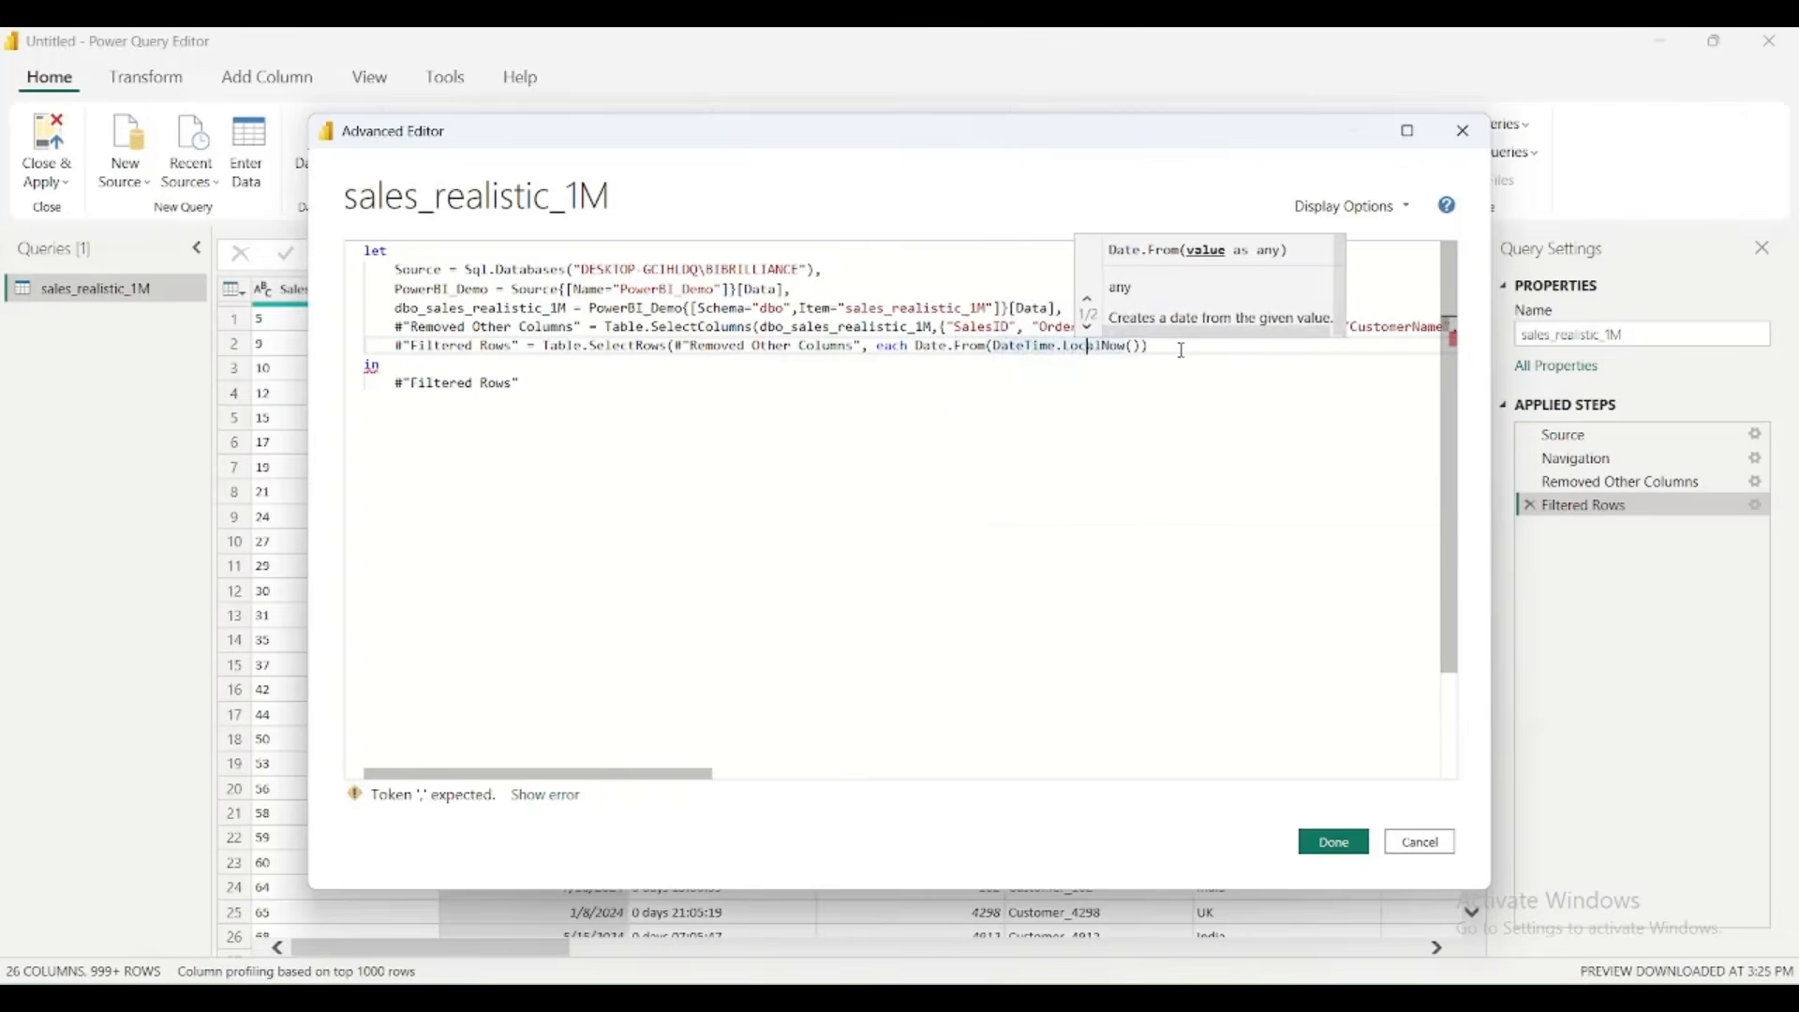
pyautogui.press('Right')
pyautogui.press('Right')
pyautogui.press('Right')
pyautogui.press('Right')
pyautogui.press('Right')
pyautogui.press('Right')
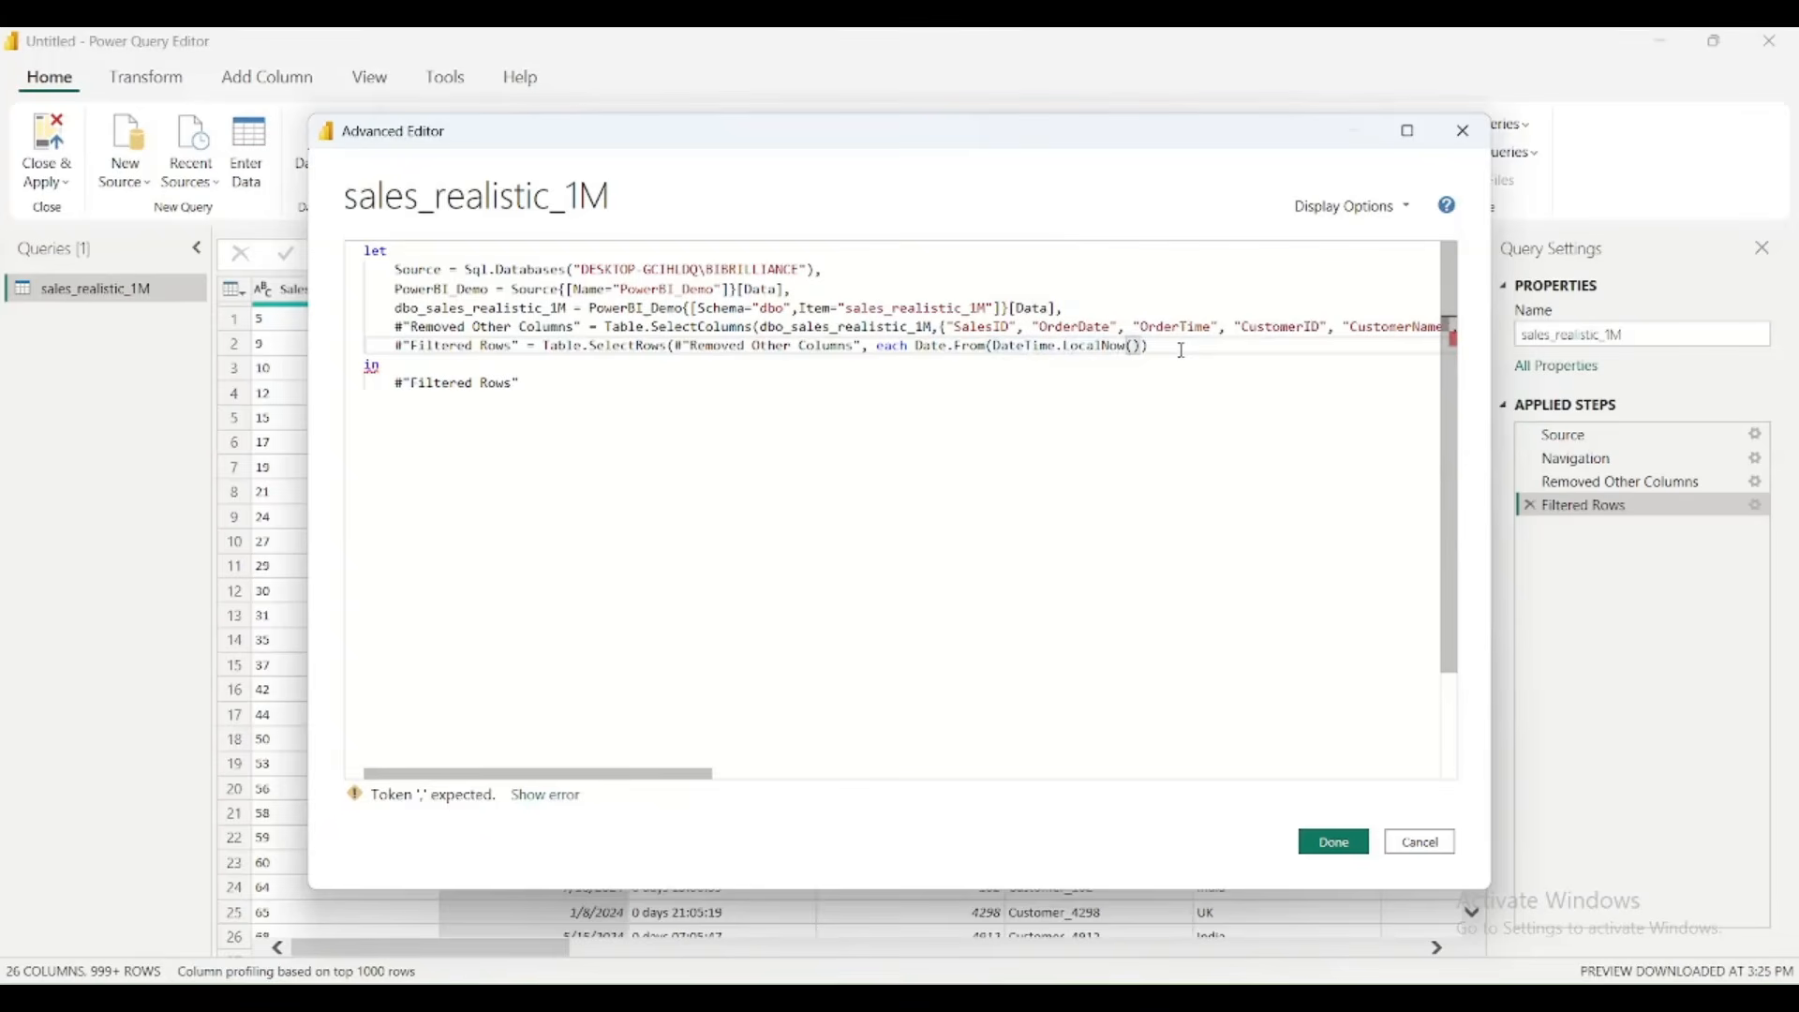
pyautogui.write(')')
# - Insert the Date.AddYears function name directly before Date.From in the Filtered Rows condition, keeping Date.From intact
pyautogui.press('Left')
pyautogui.press('Left')
pyautogui.press('Left')
pyautogui.press('Left')
pyautogui.press('Left')
pyautogui.press('Left')
pyautogui.press('Left')
pyautogui.press('Left')
pyautogui.press('Left')
pyautogui.press('Left')
pyautogui.press('Left')
pyautogui.press('Left')
pyautogui.press('Left')
pyautogui.press('Left')
pyautogui.press('Left')
pyautogui.press('Left')
pyautogui.press('Left')
pyautogui.press('Left')
pyautogui.press('Left')
pyautogui.press('Left')
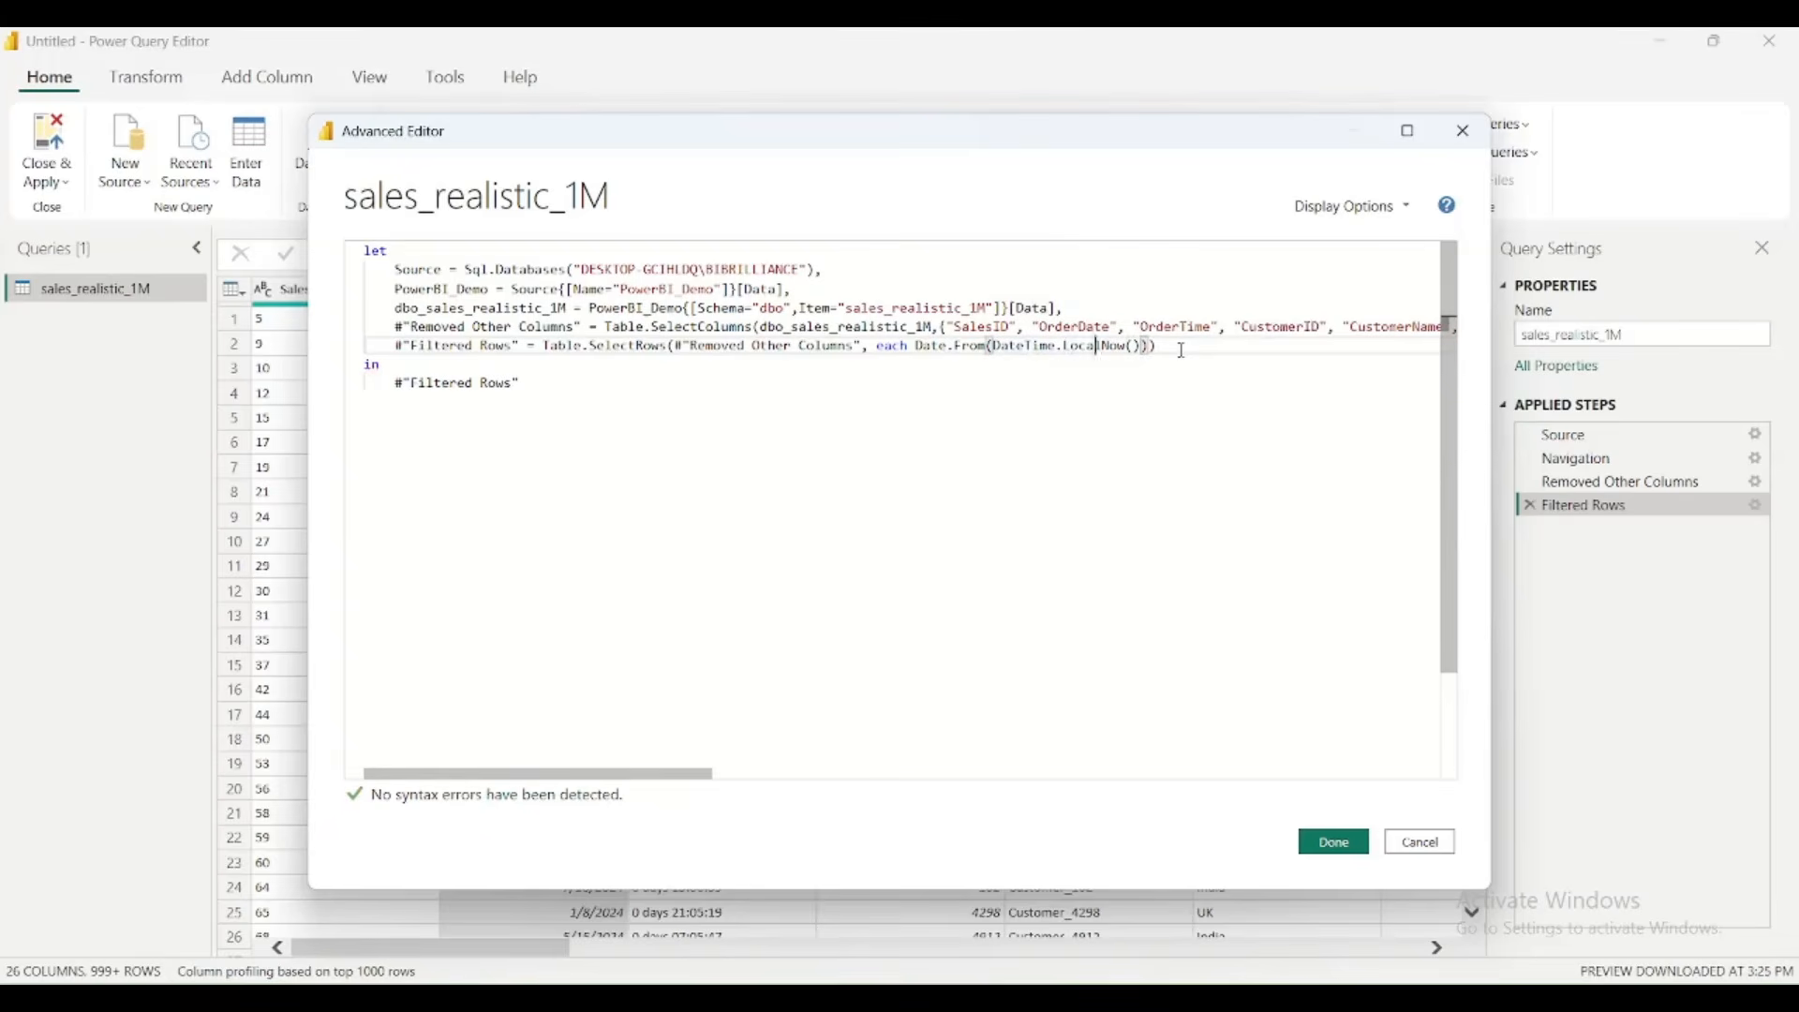
pyautogui.press('Left')
pyautogui.press('Left')
pyautogui.press('Left')
pyautogui.press('Left')
pyautogui.press('Left')
pyautogui.press('Left')
pyautogui.press('Left')
pyautogui.press('Left')
pyautogui.write('Date.A')
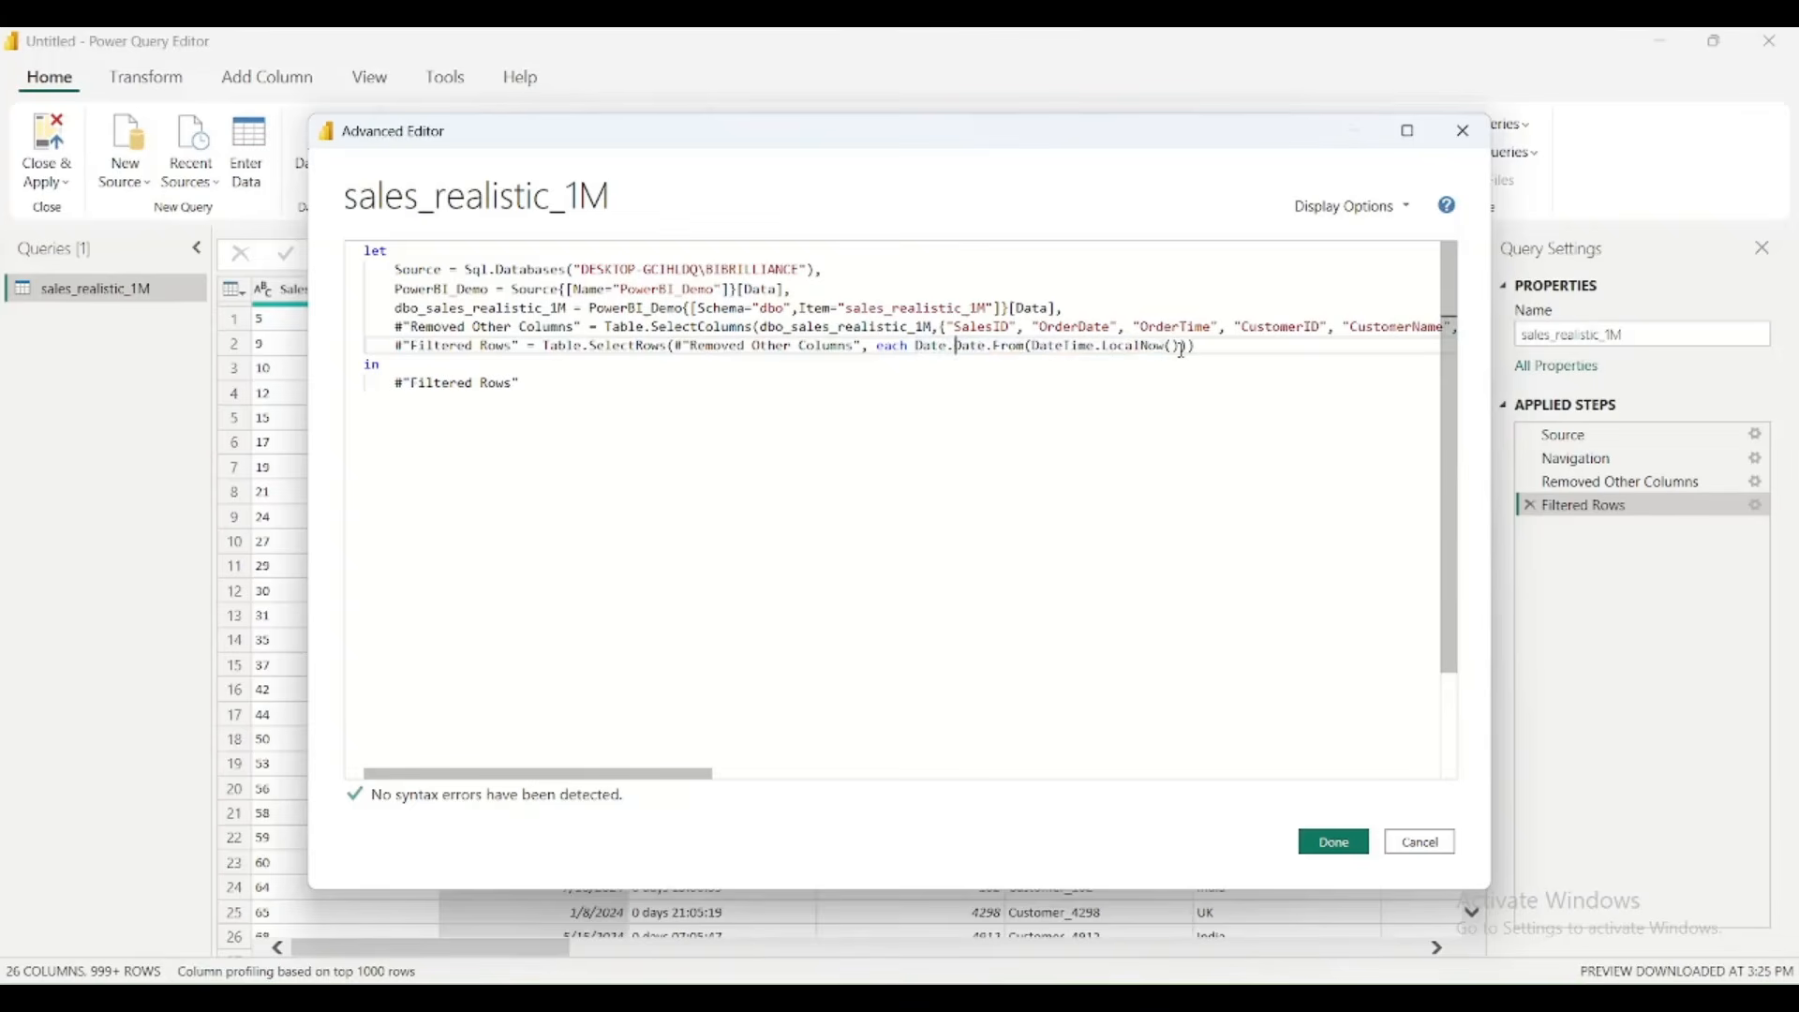
pyautogui.write('d')
pyautogui.press('Down')
pyautogui.press('Down')
pyautogui.press('Down')
pyautogui.press('Down')
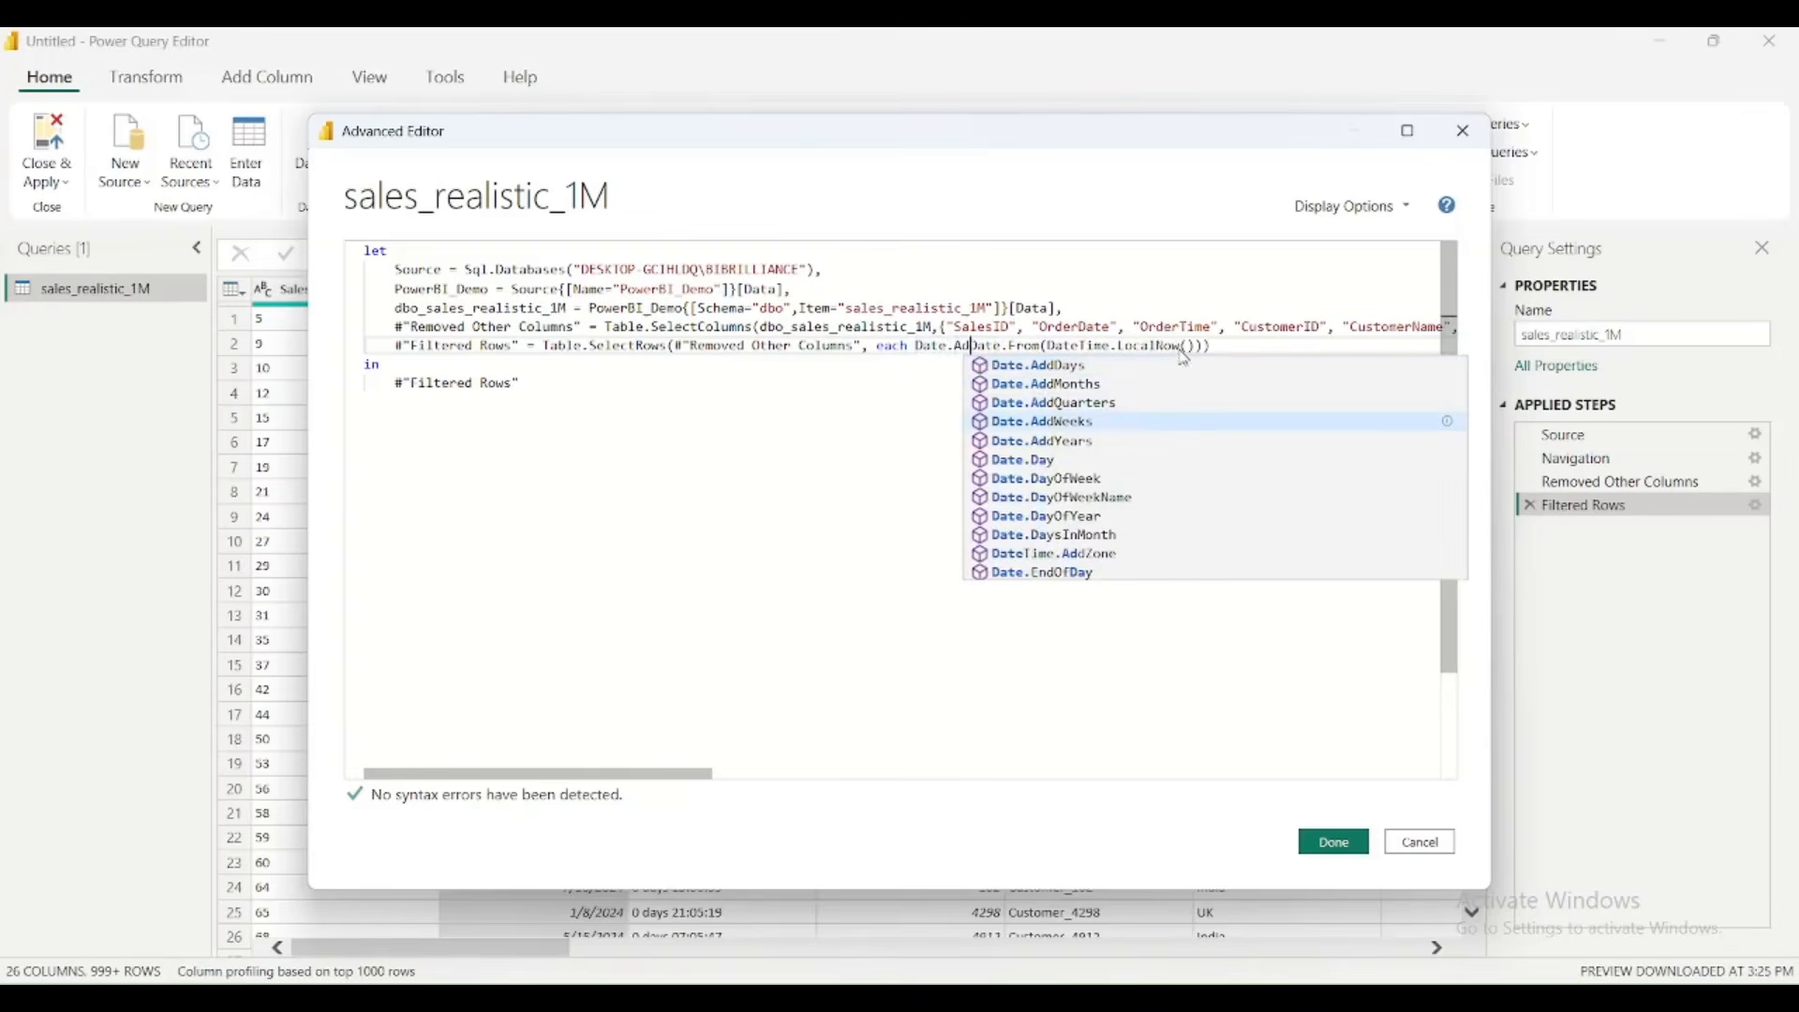
pyautogui.press('Tab')
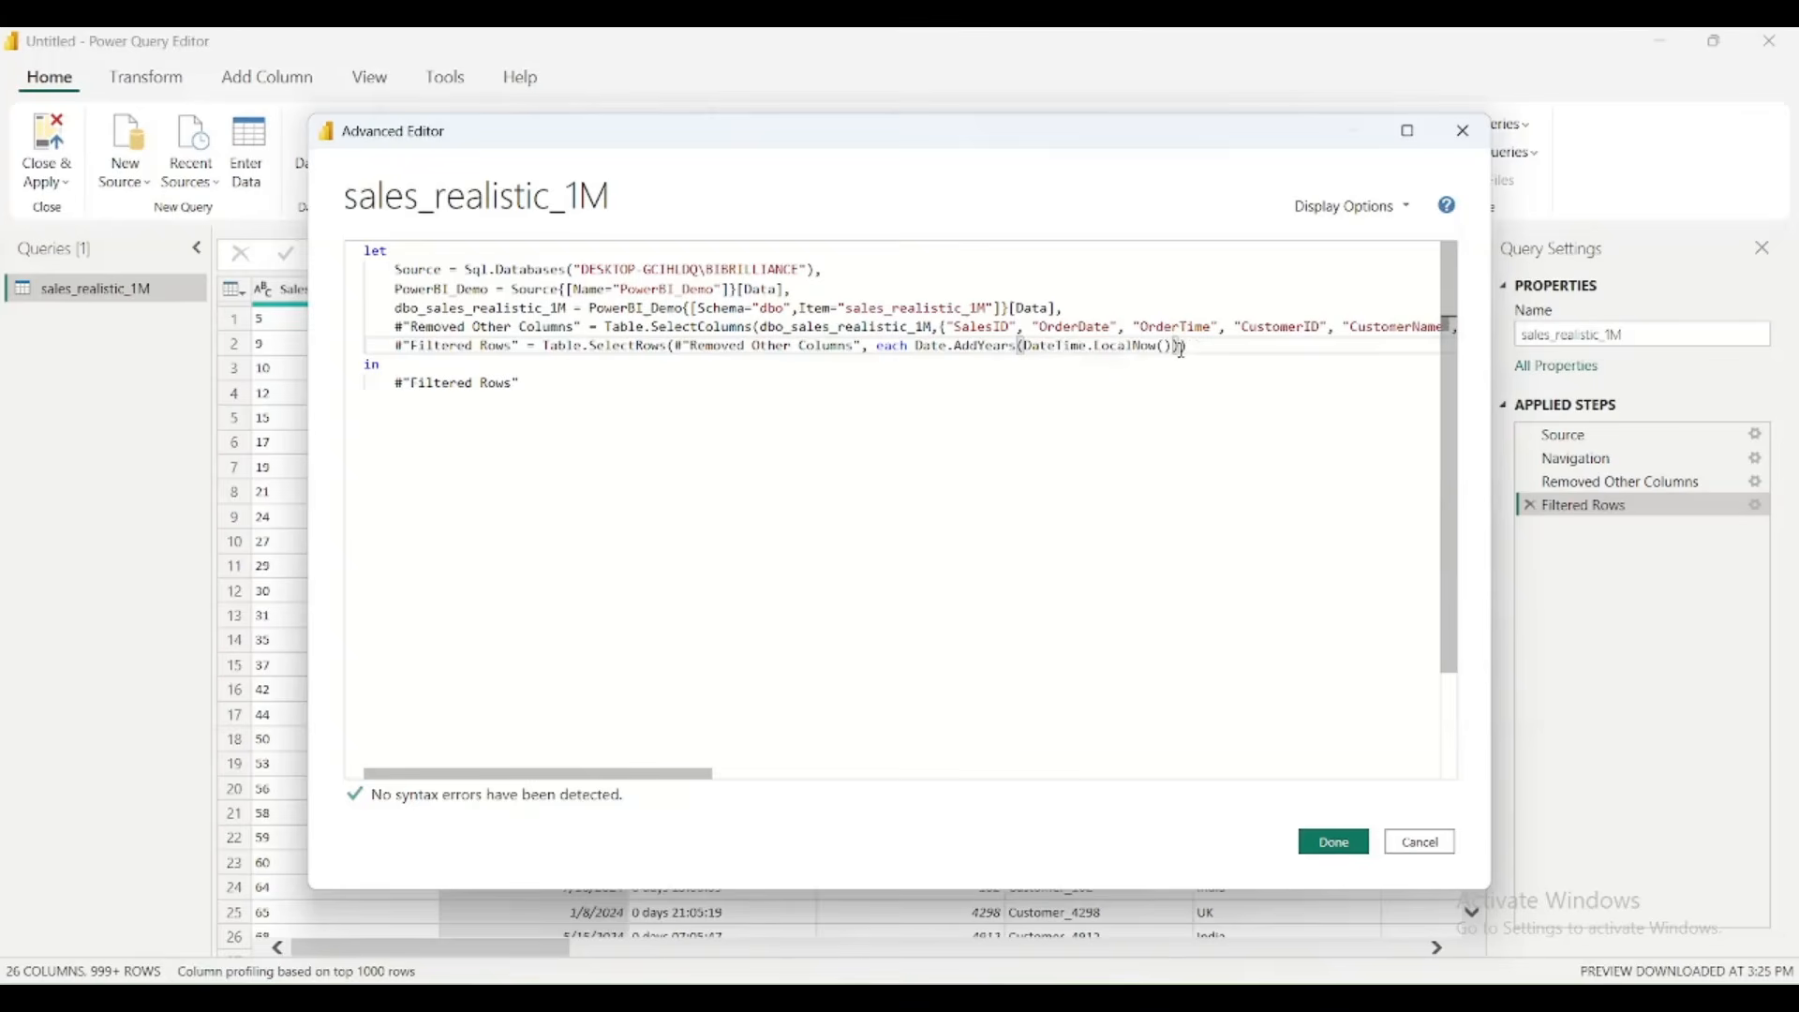
pyautogui.hotkey('ctrl', 'z')
pyautogui.press('Left')
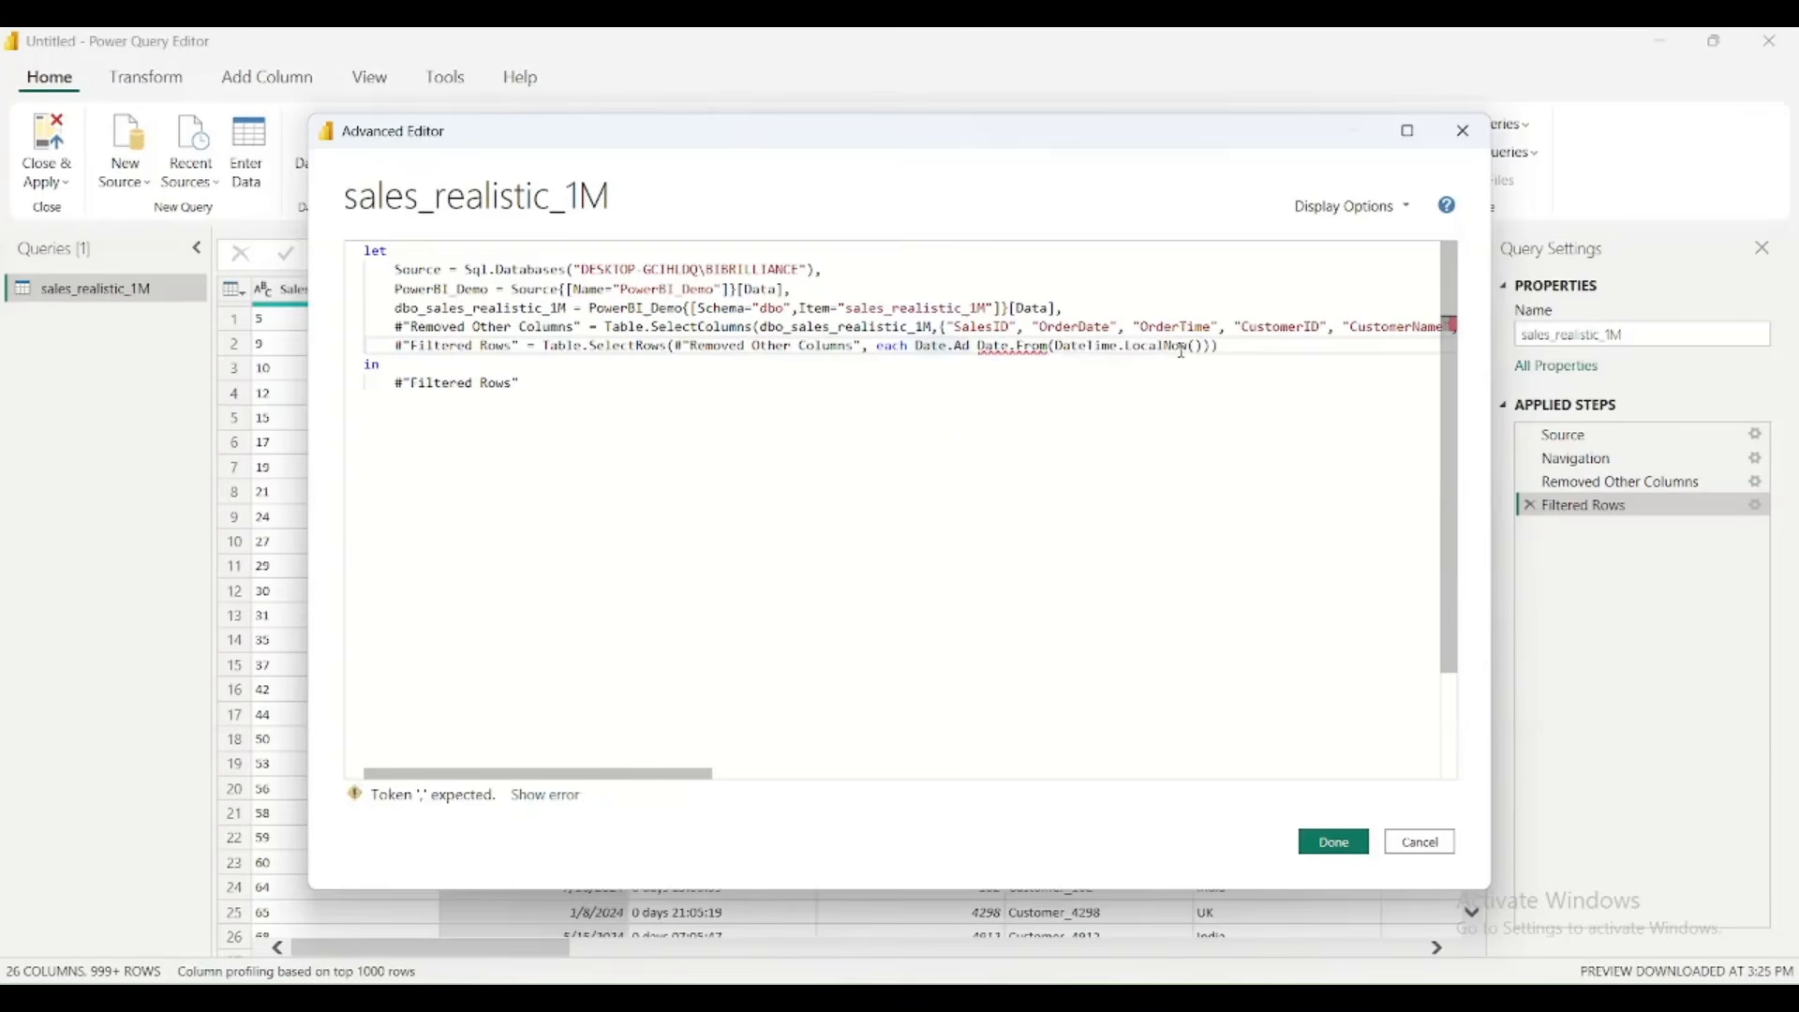
pyautogui.write('d')
pyautogui.press('Down')
pyautogui.press('Up')
pyautogui.press('Up')
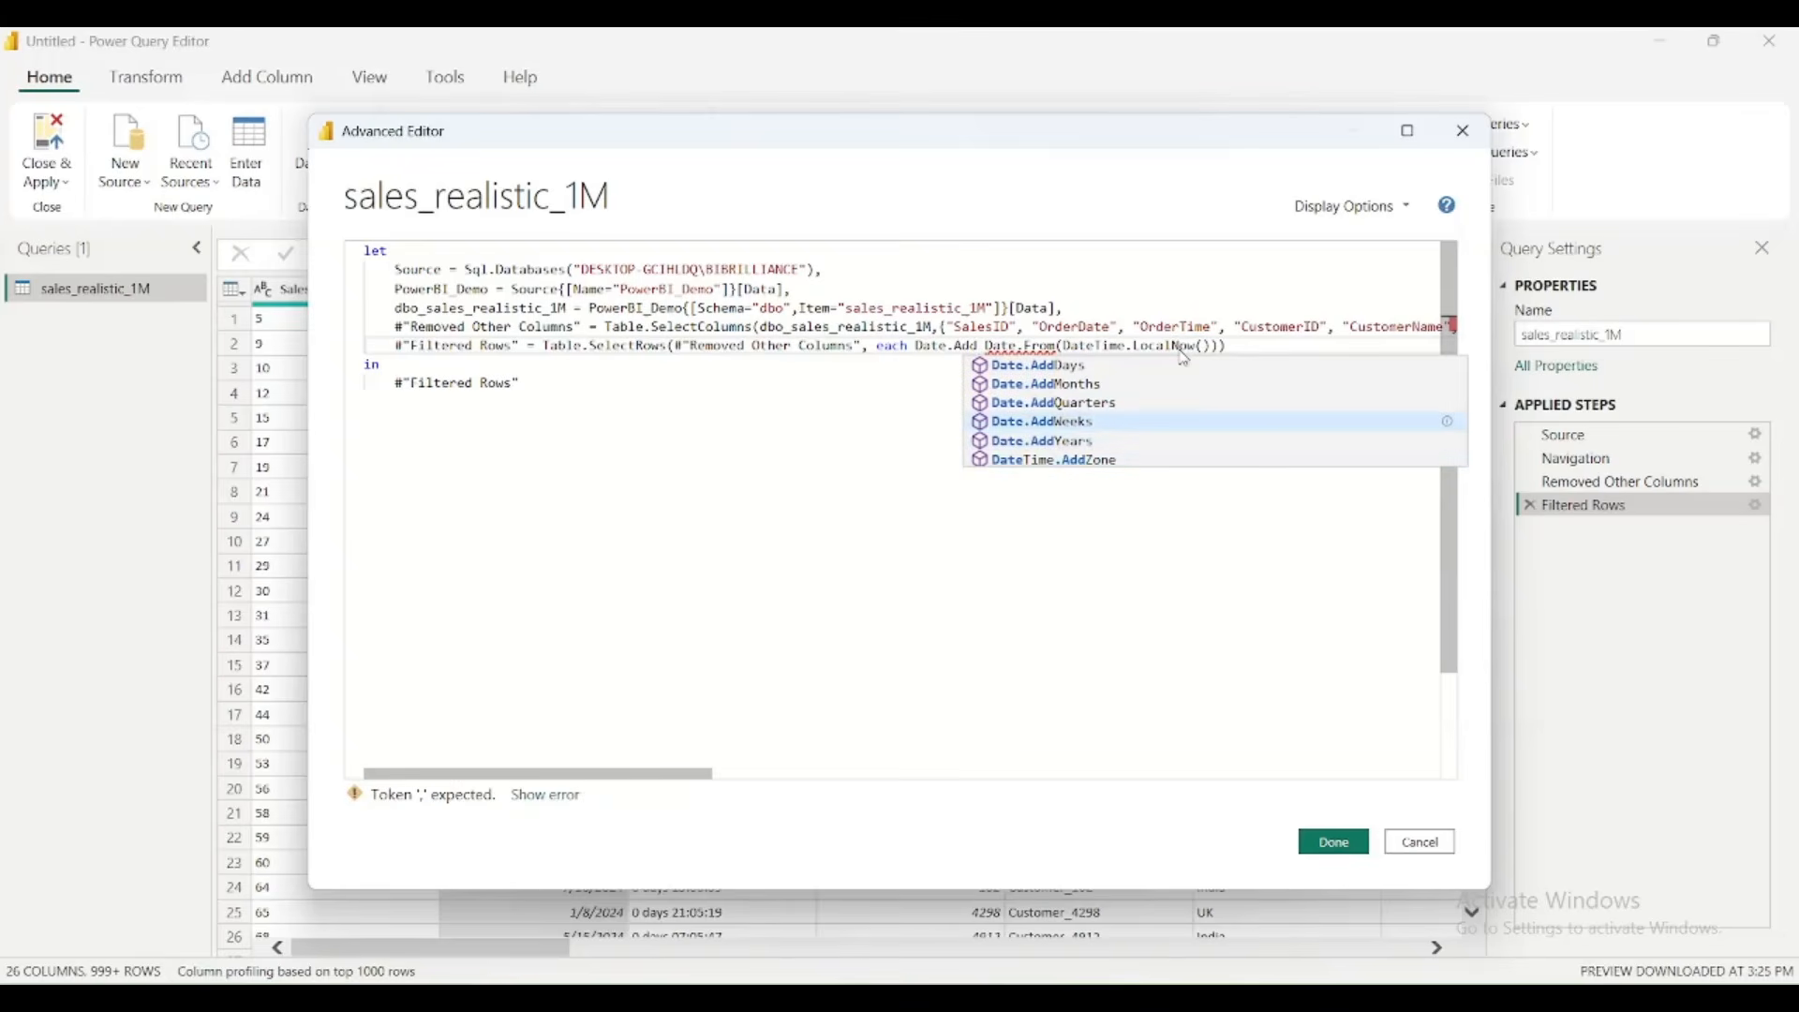
pyautogui.press('Down')
pyautogui.press('Tab')
pyautogui.press('Delete')
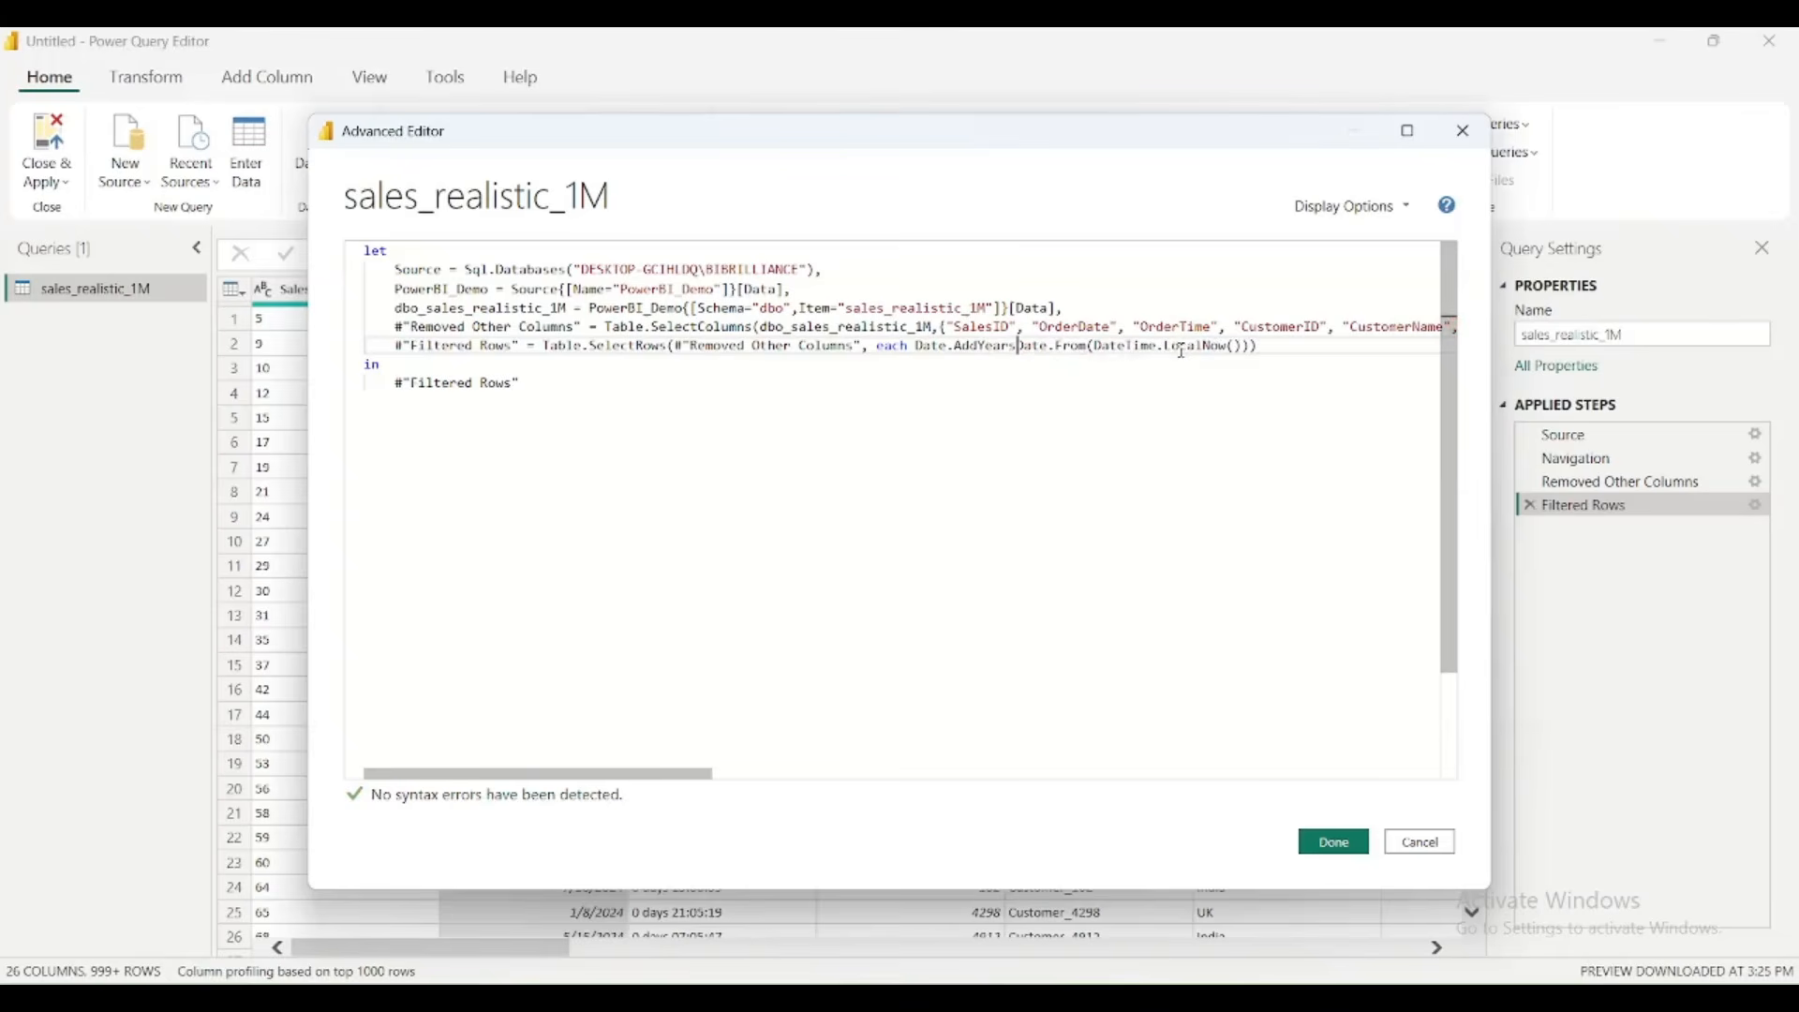
# - Enclose the Date.From expression in the parentheses of Date.AddYears and add -2 after it
pyautogui.write('(')
pyautogui.press('Right')
pyautogui.press('Right')
pyautogui.press('Right')
pyautogui.press('Right')
pyautogui.press('Right')
pyautogui.press('Right')
pyautogui.press('Right')
pyautogui.press('Right')
pyautogui.press('Right')
pyautogui.press('Right')
pyautogui.press('Right')
pyautogui.press('Right')
pyautogui.press('Right')
pyautogui.press('Right')
pyautogui.press('Right')
pyautogui.press('Right')
pyautogui.press('Right')
pyautogui.press('Right')
pyautogui.press('Right')
pyautogui.press('Right')
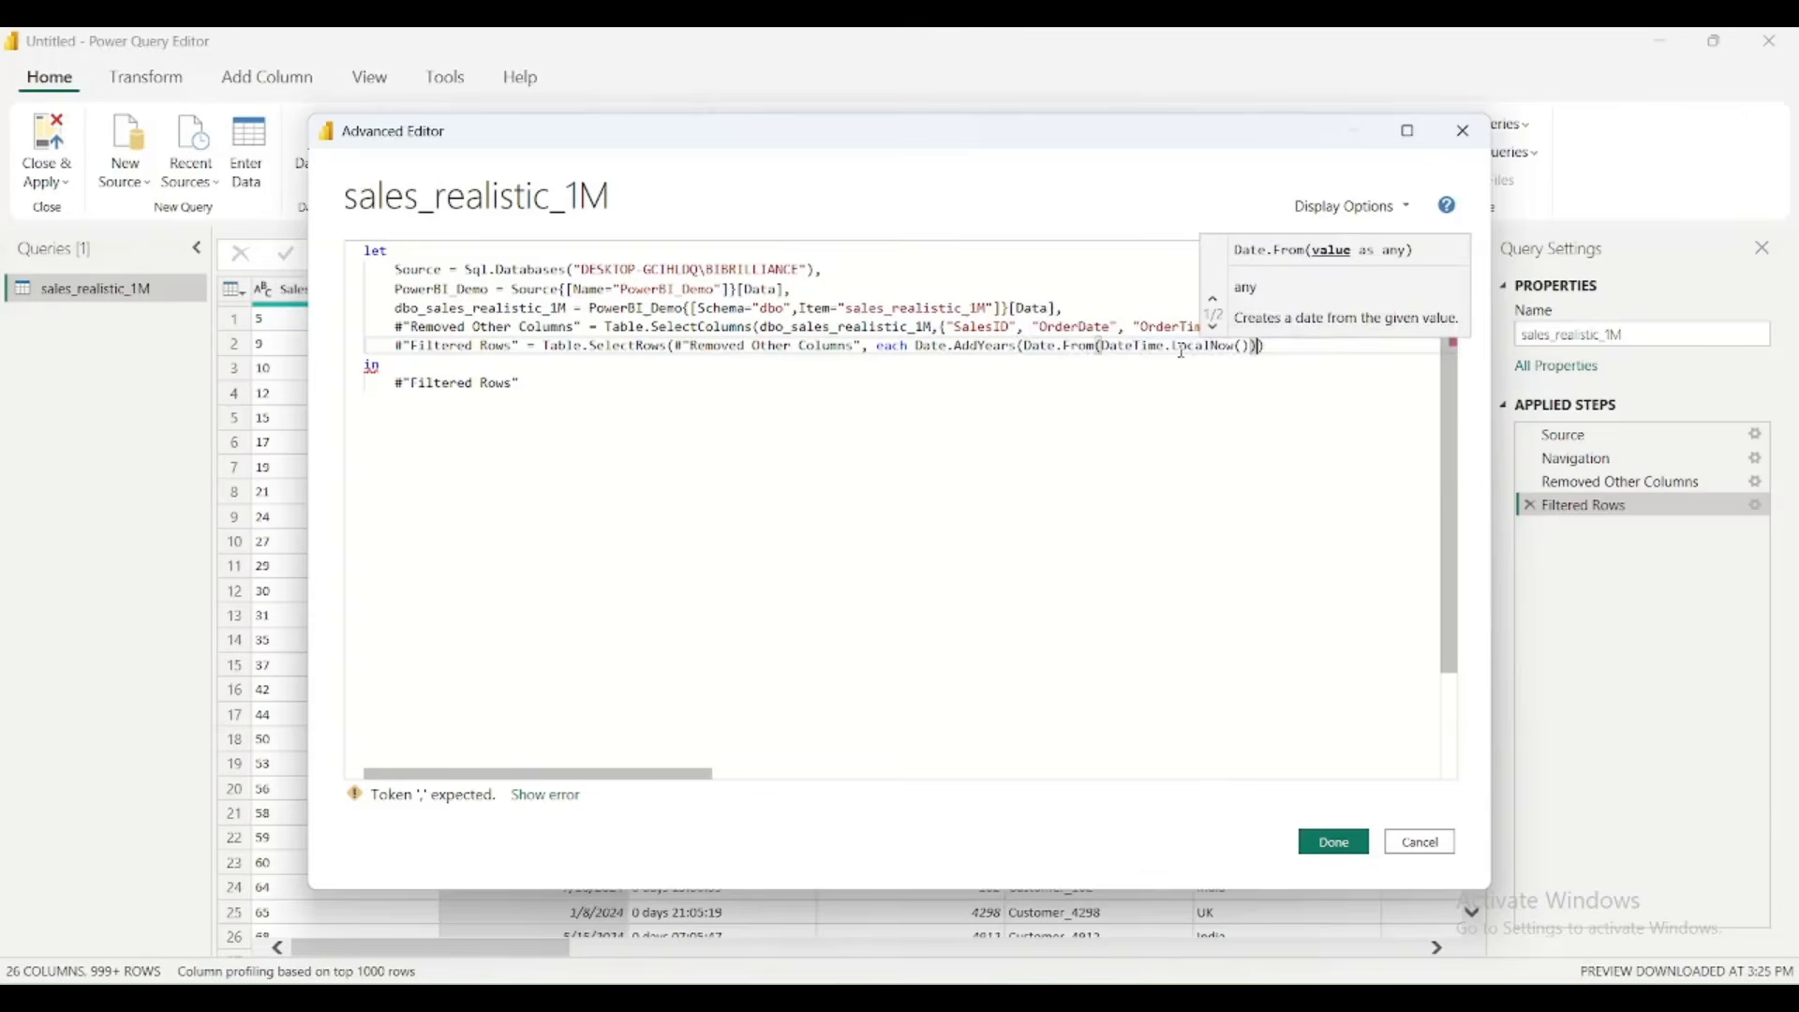
pyautogui.press('Right')
pyautogui.write('-2)')
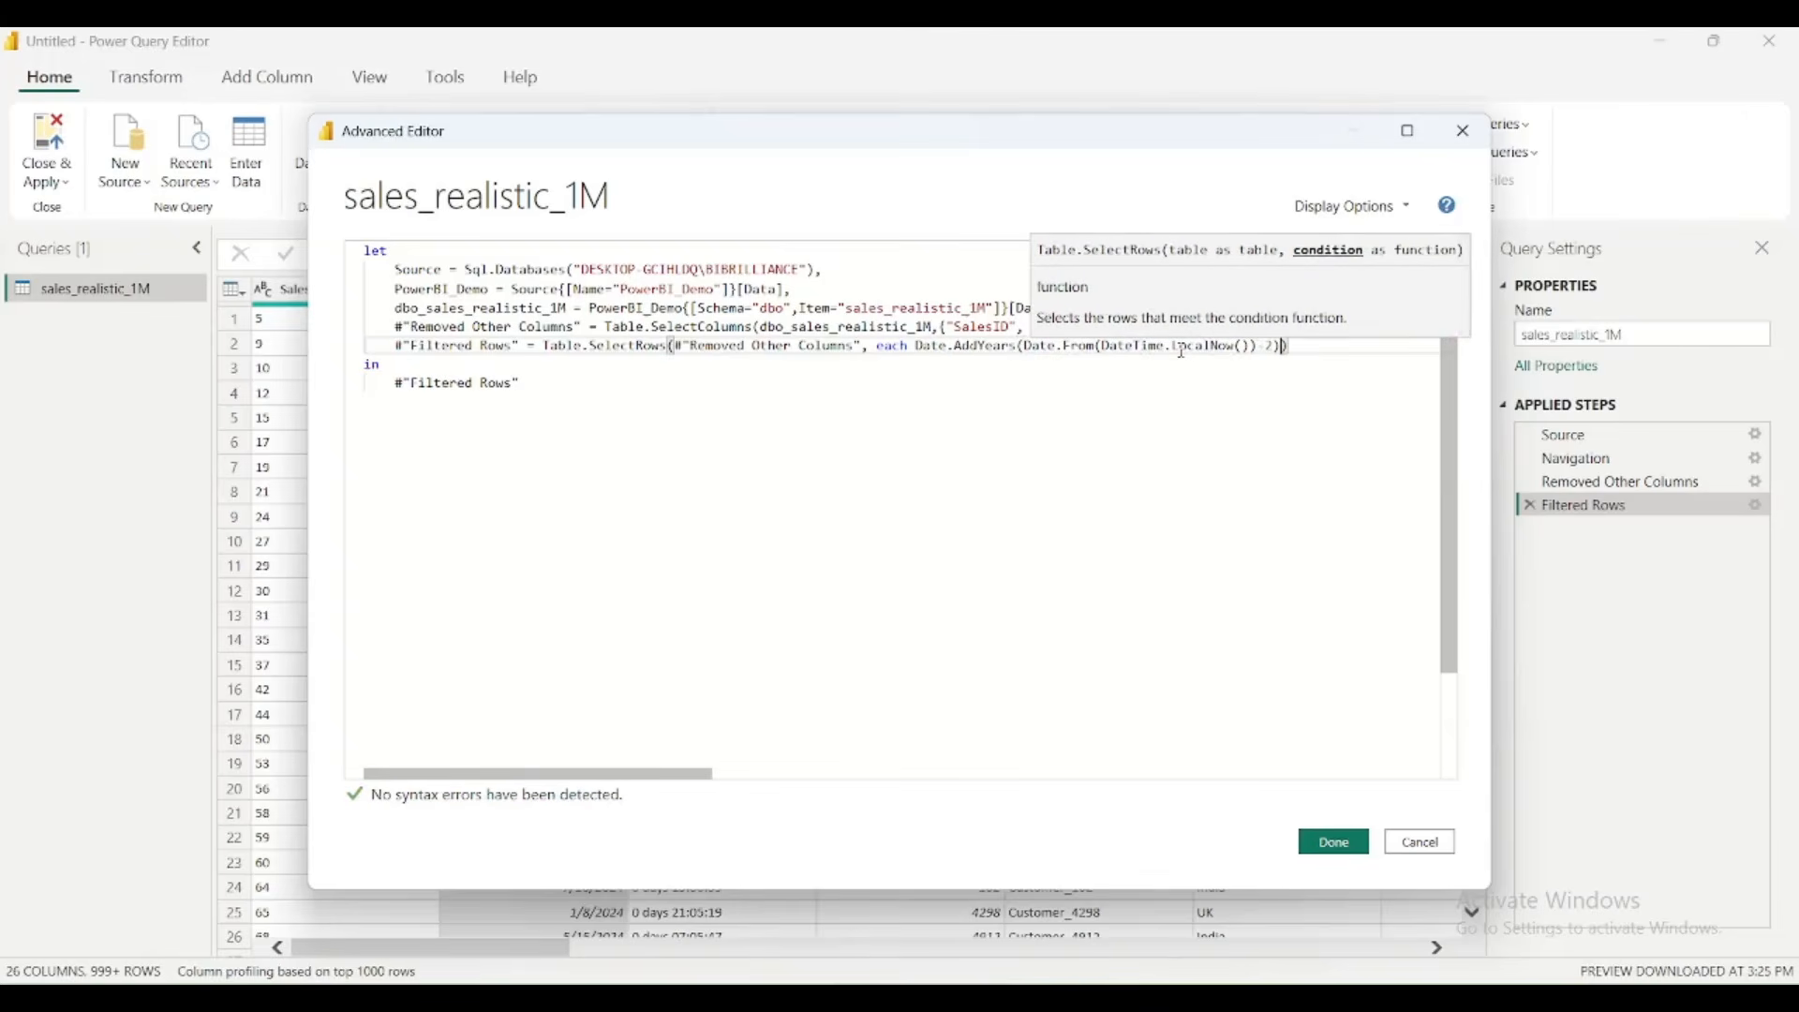
# - Put [OrderDate]> in front of Date.AddYears to complete the Filtered Rows condition, and apply the edited code
pyautogui.press('Left')
pyautogui.press('Left')
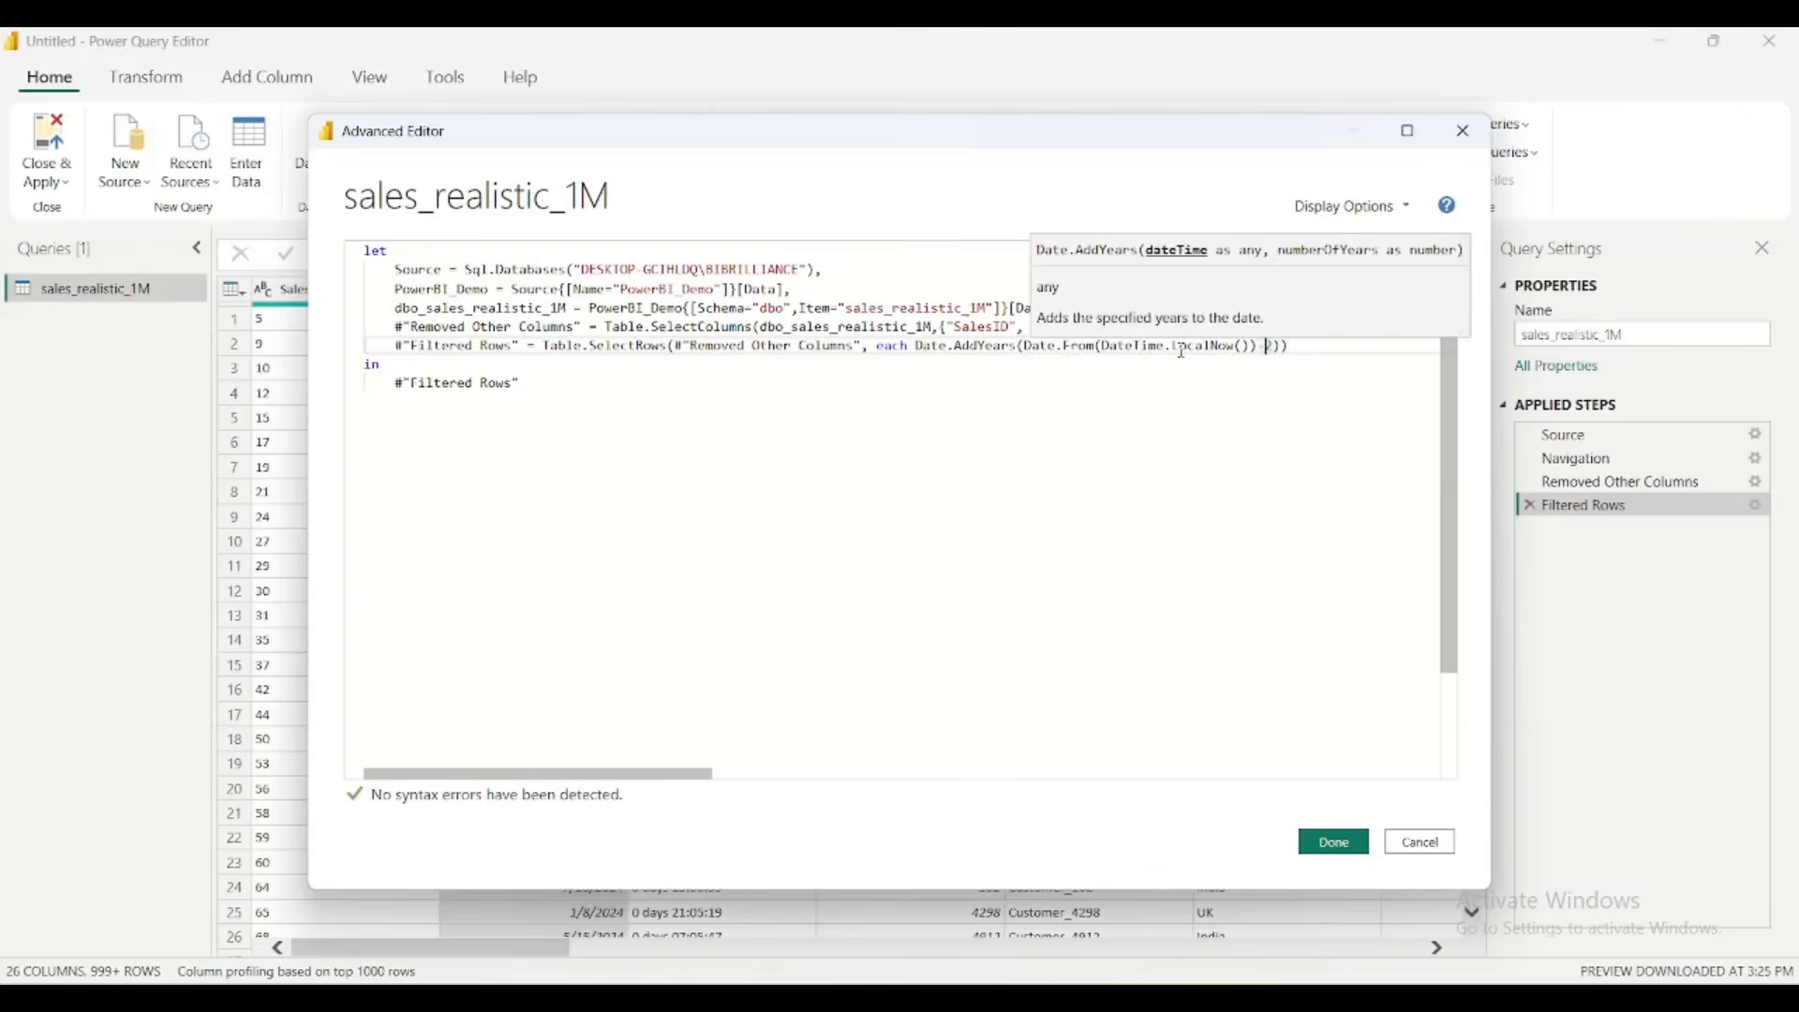
pyautogui.press('Left')
pyautogui.press('Left')
pyautogui.press('Left')
pyautogui.press('Left')
pyautogui.press('Left')
pyautogui.press('Left')
pyautogui.press('Left')
pyautogui.press('Left')
pyautogui.press('Left')
pyautogui.press('Left')
pyautogui.press('Left')
pyautogui.press('Left')
pyautogui.press('Left')
pyautogui.press('Left')
pyautogui.press('Left')
pyautogui.press('Left')
pyautogui.press('Left')
pyautogui.press('Left')
pyautogui.press('Left')
pyautogui.press('Left')
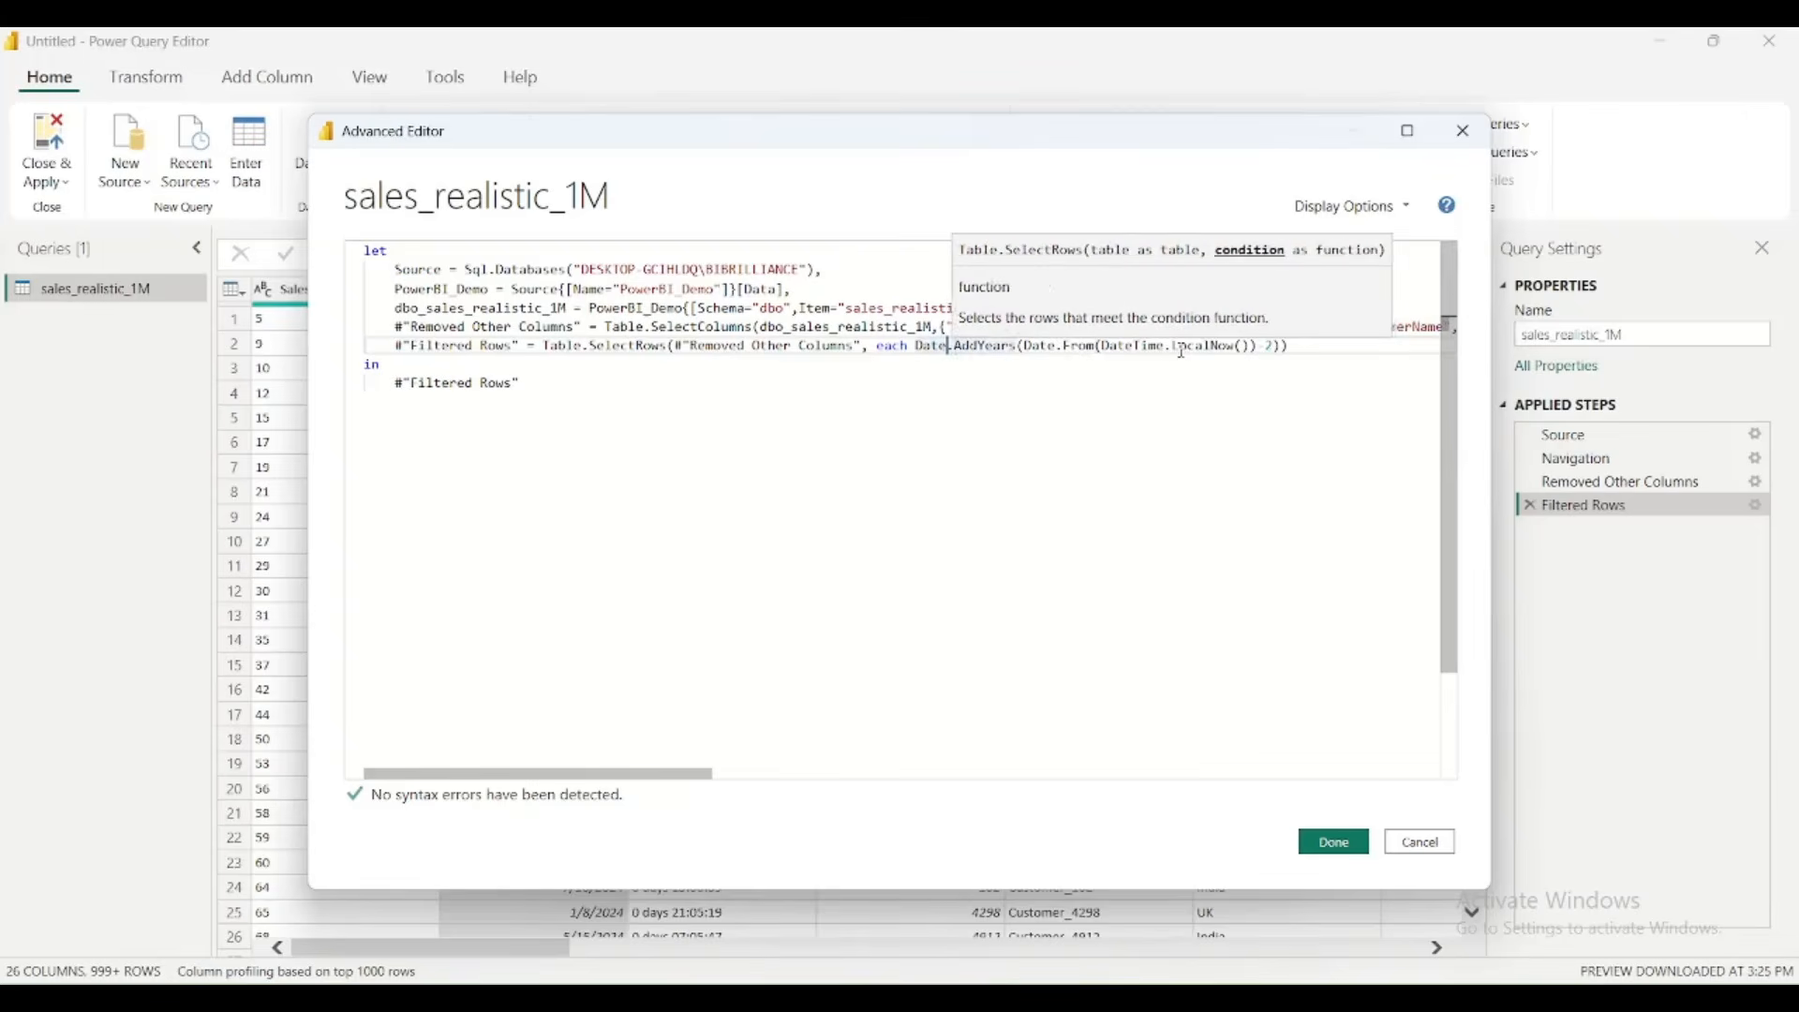
pyautogui.press('Left')
pyautogui.press('Left')
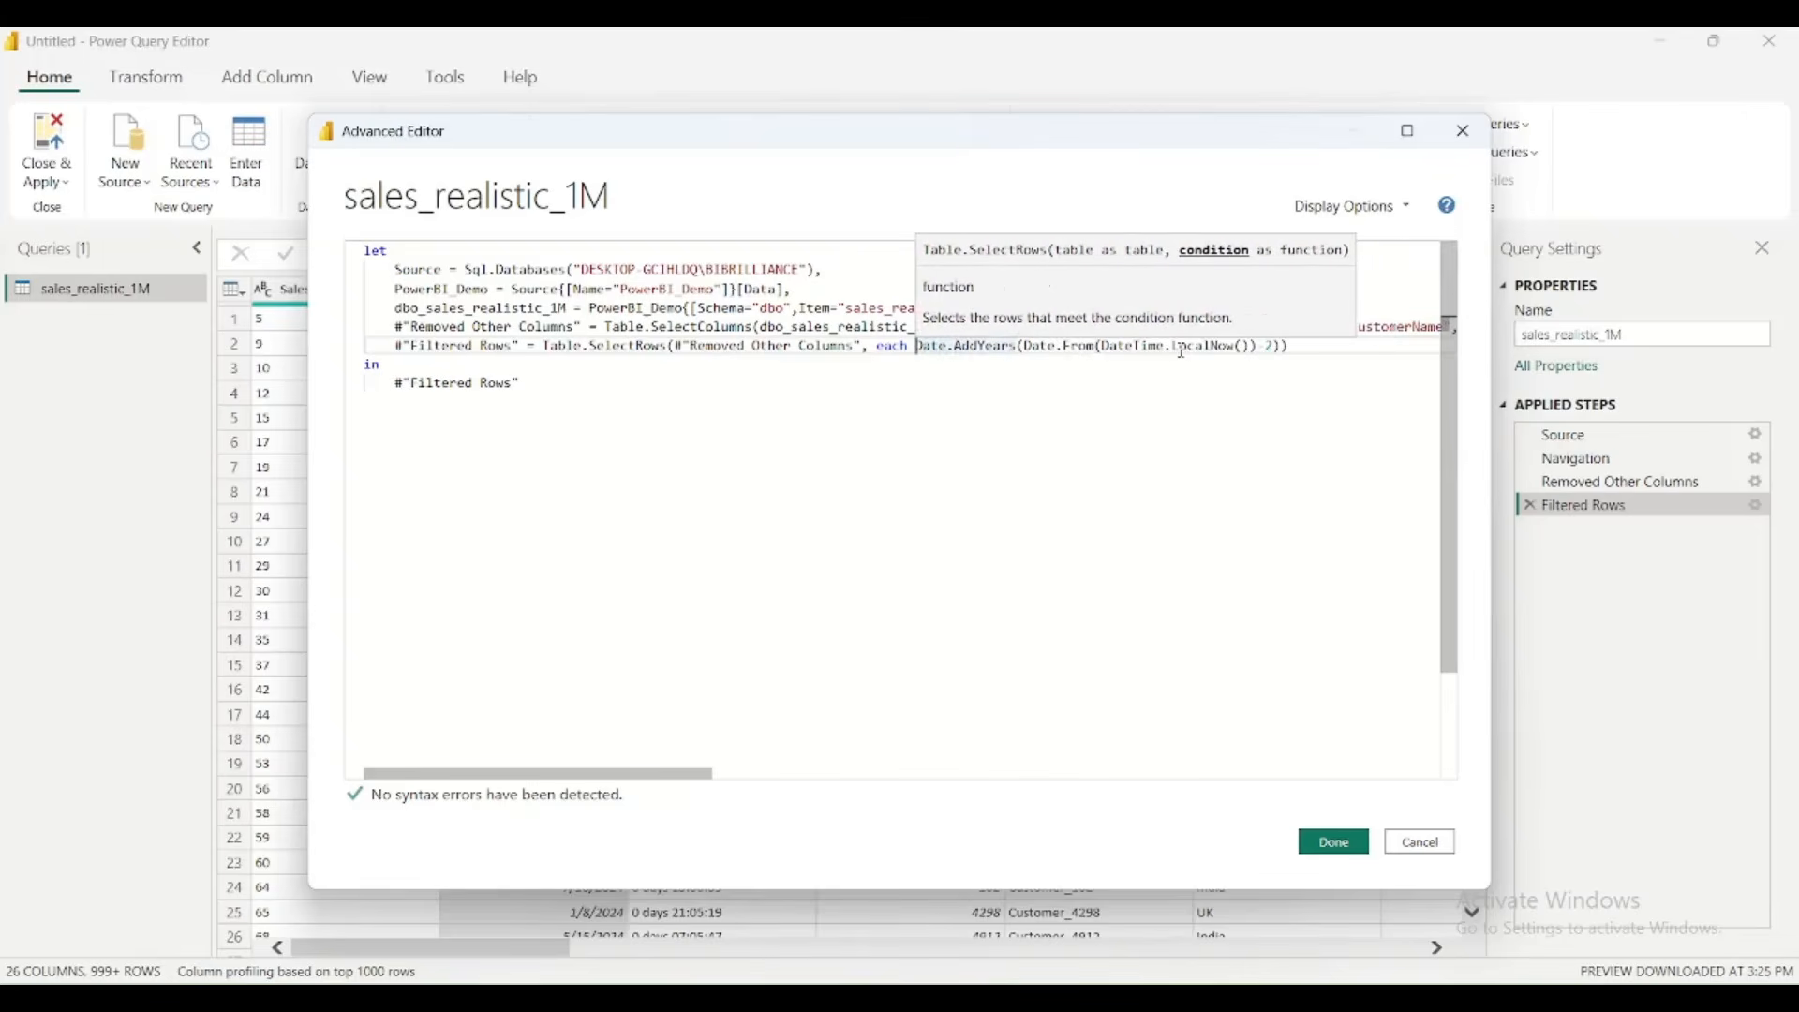
pyautogui.write('[')
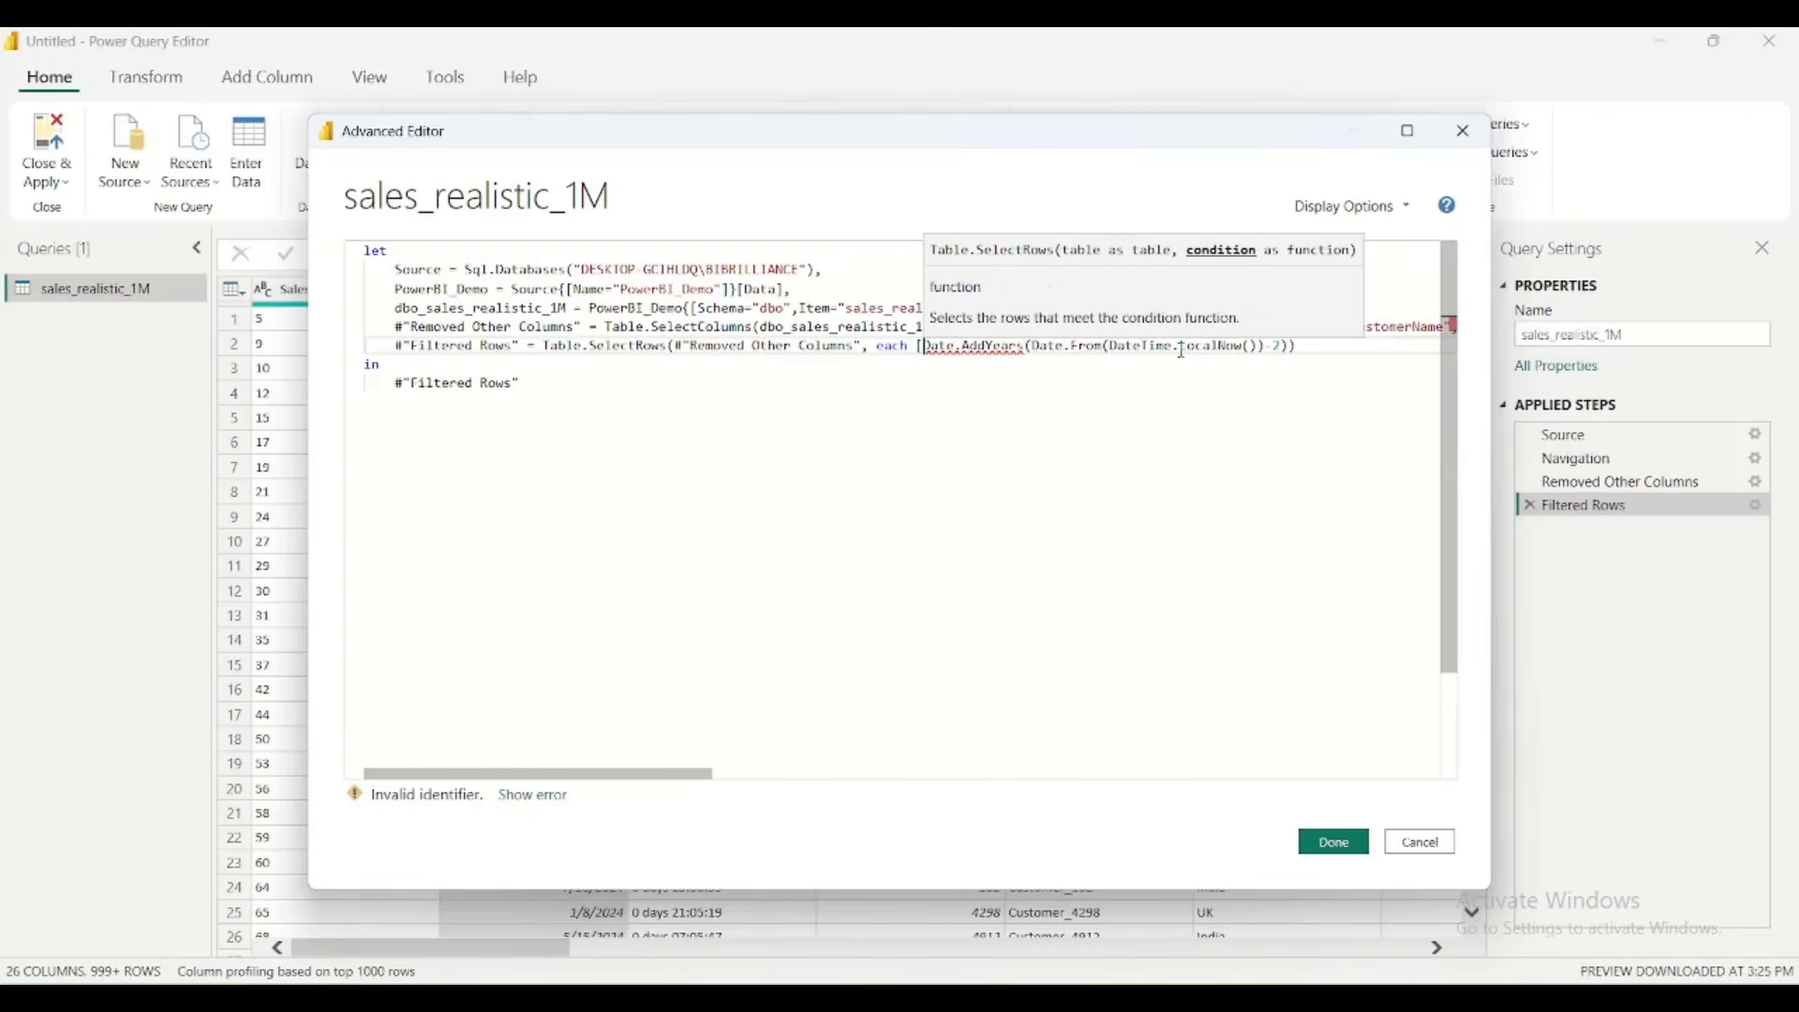
pyautogui.write('Order')
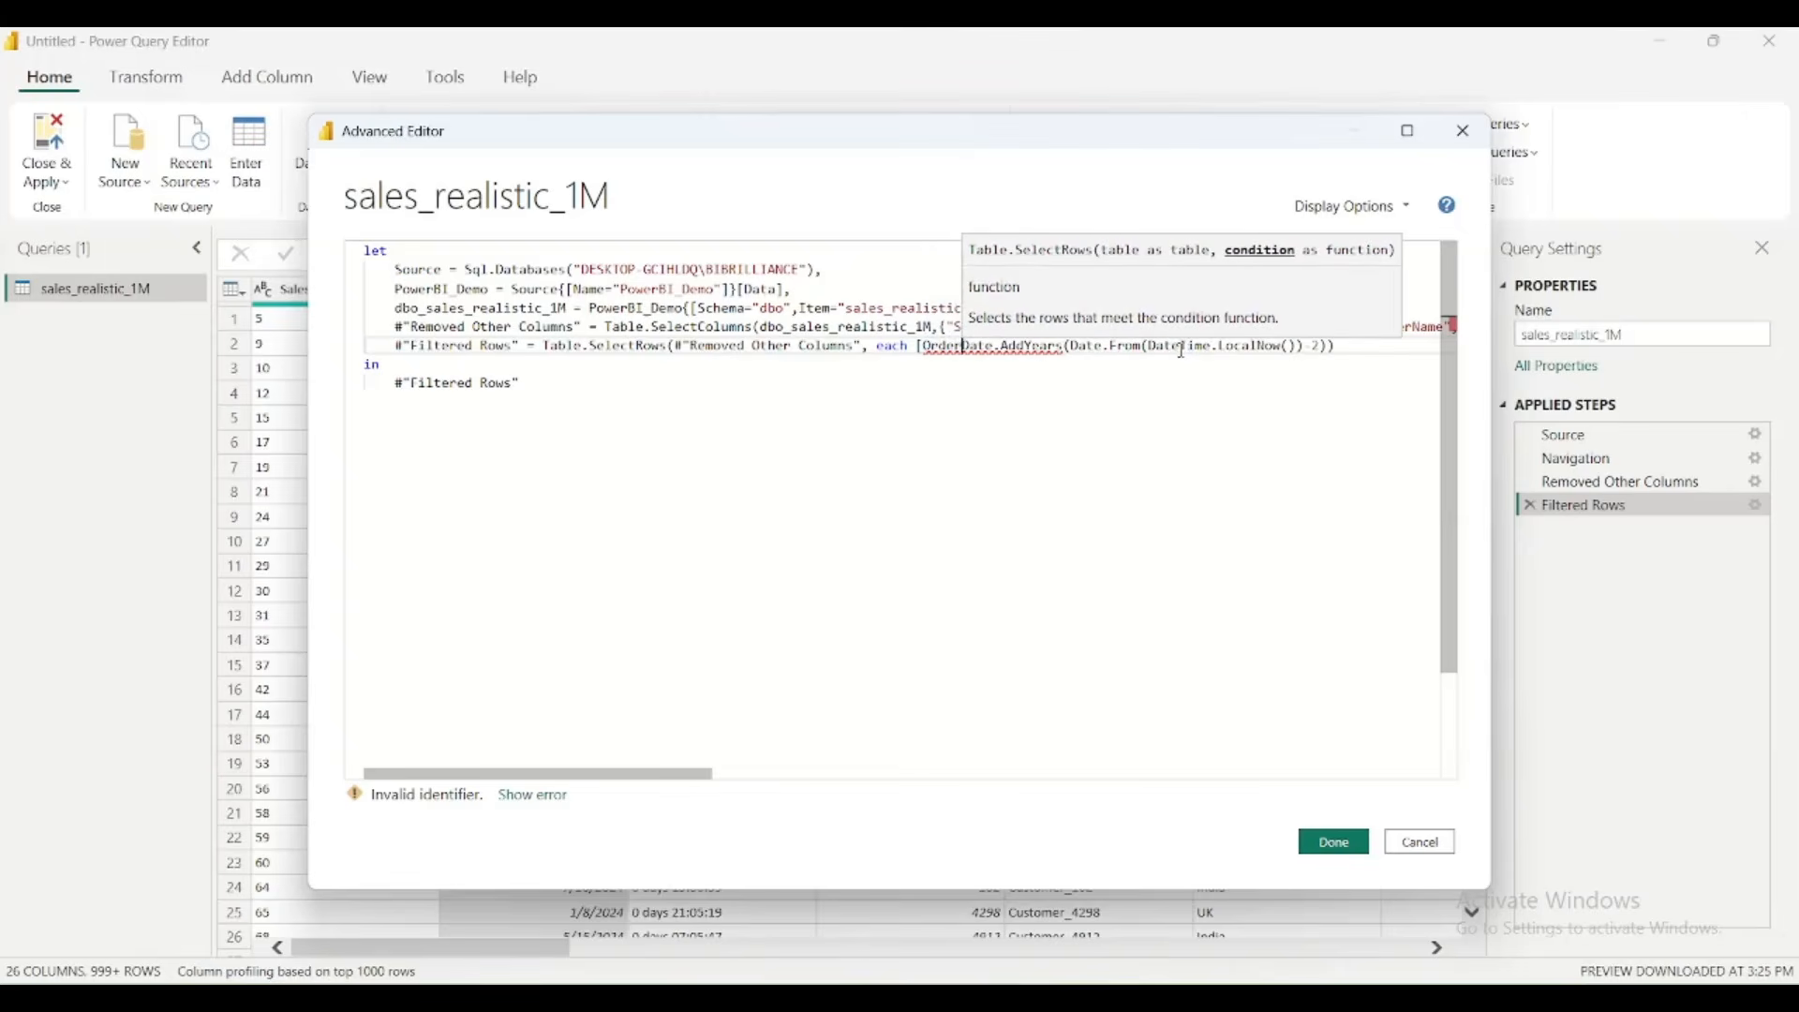
pyautogui.write('Date')
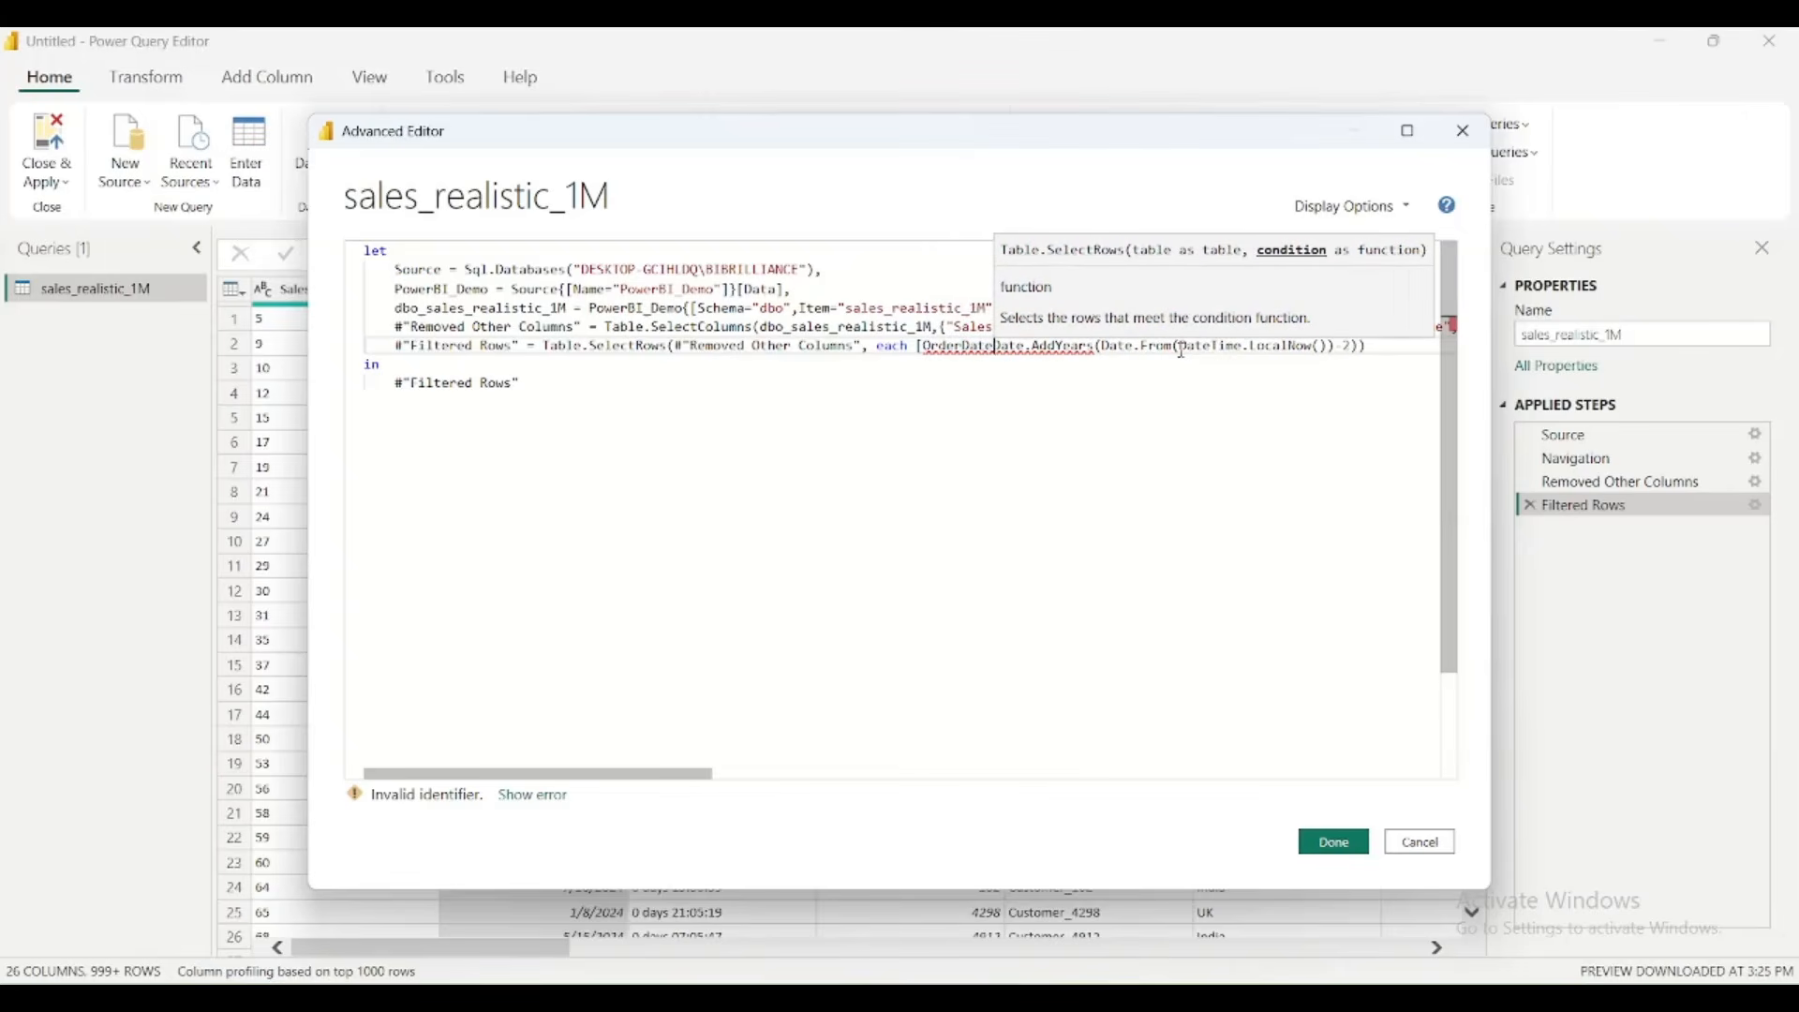
pyautogui.write(']>')
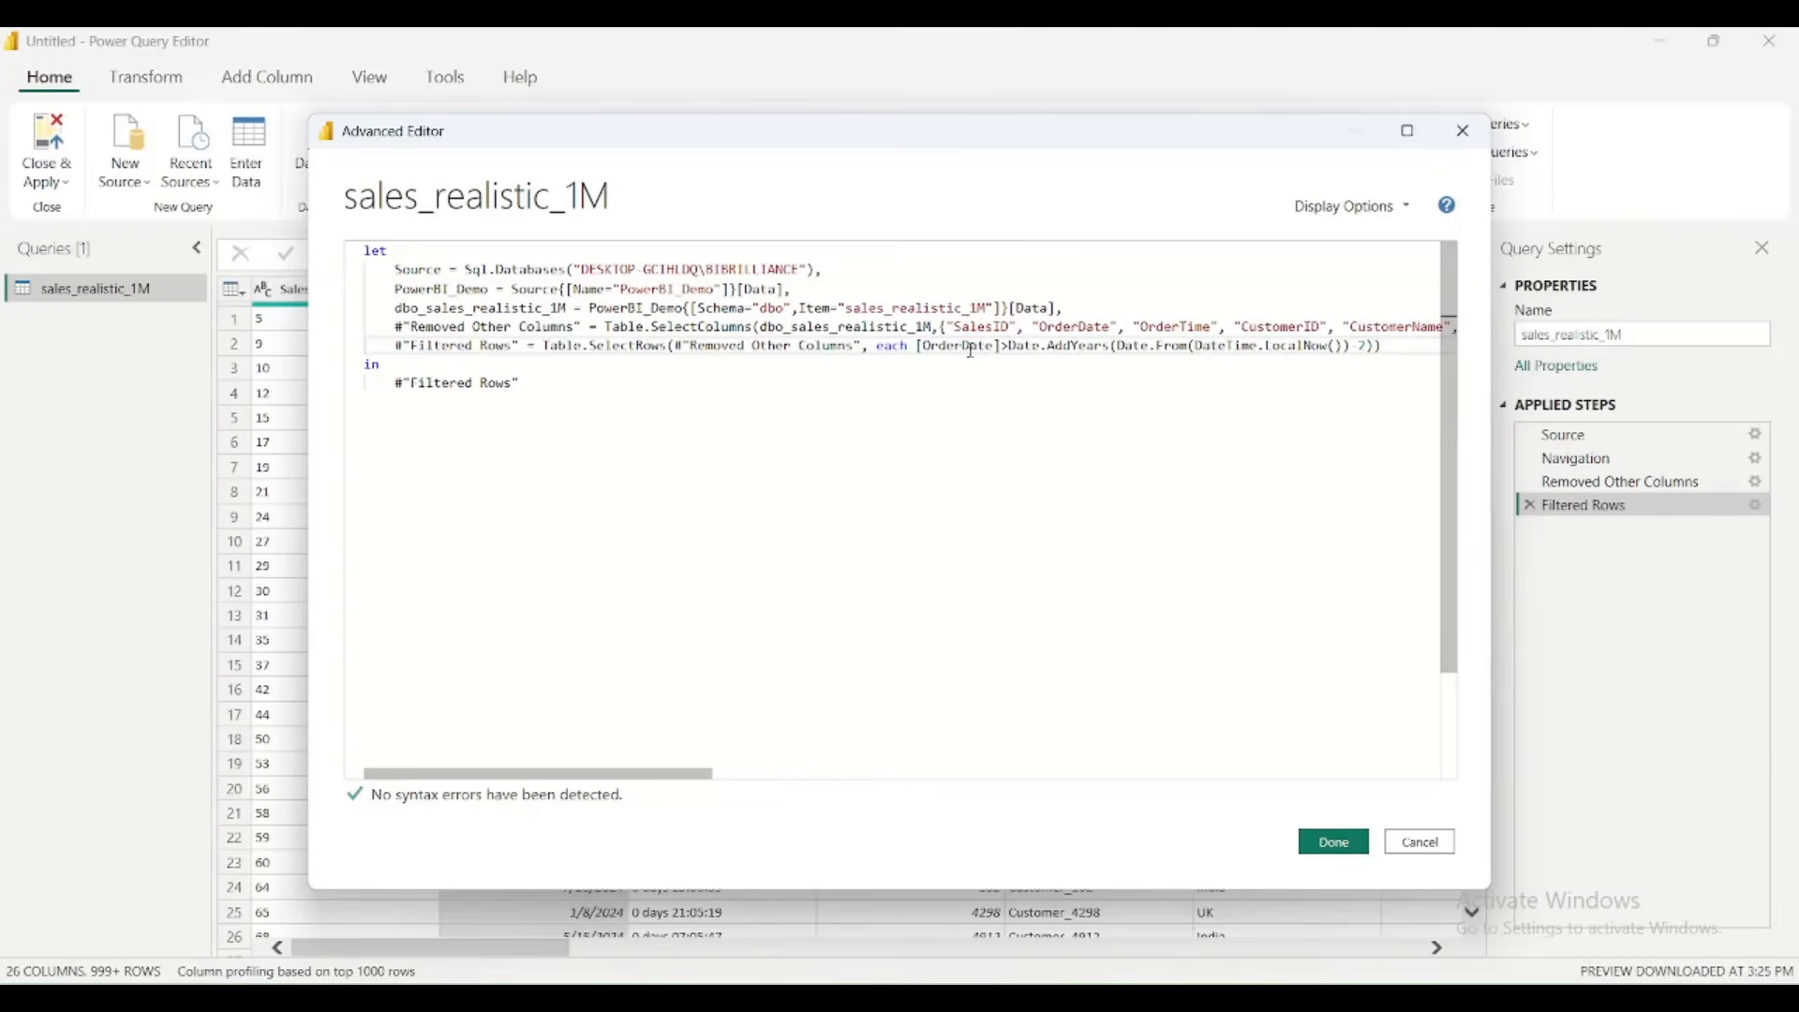
pyautogui.moveTo(632, 348)
pyautogui.click(1355, 845)
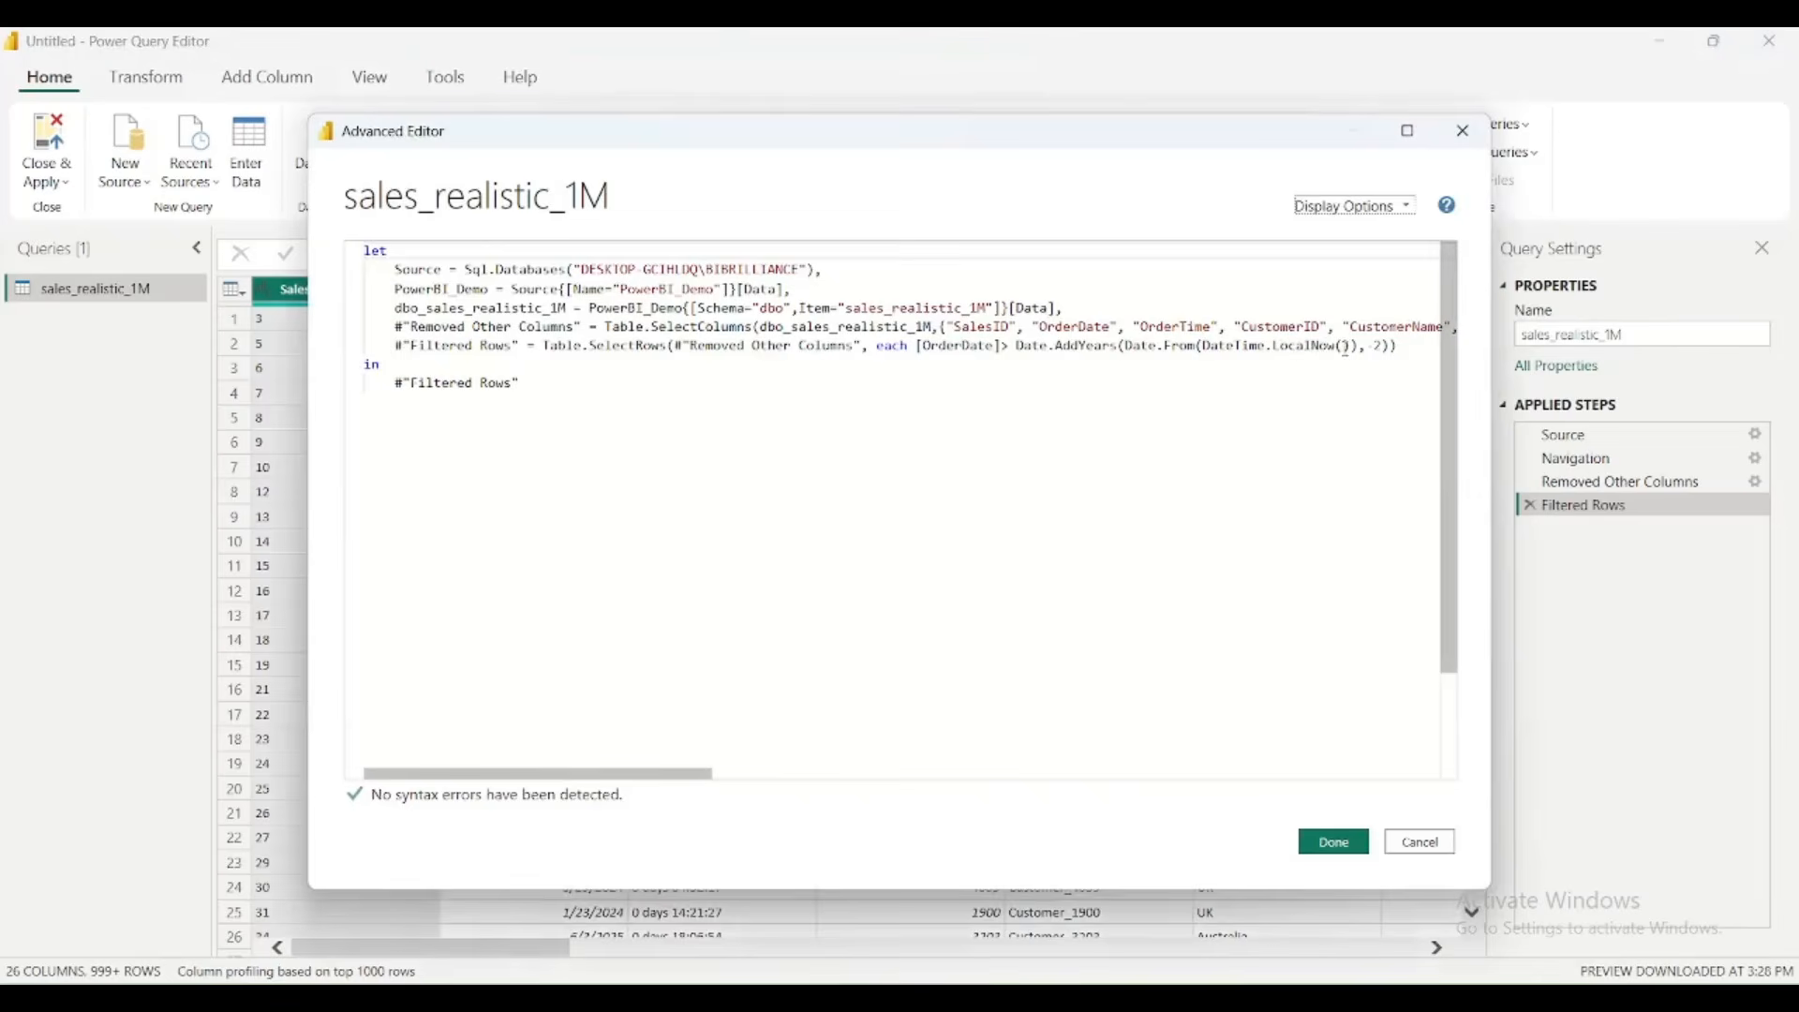
# - Review the Date.AddYears filter line in the query code, close the editor and select the OrderDate column
pyautogui.click(1396, 347)
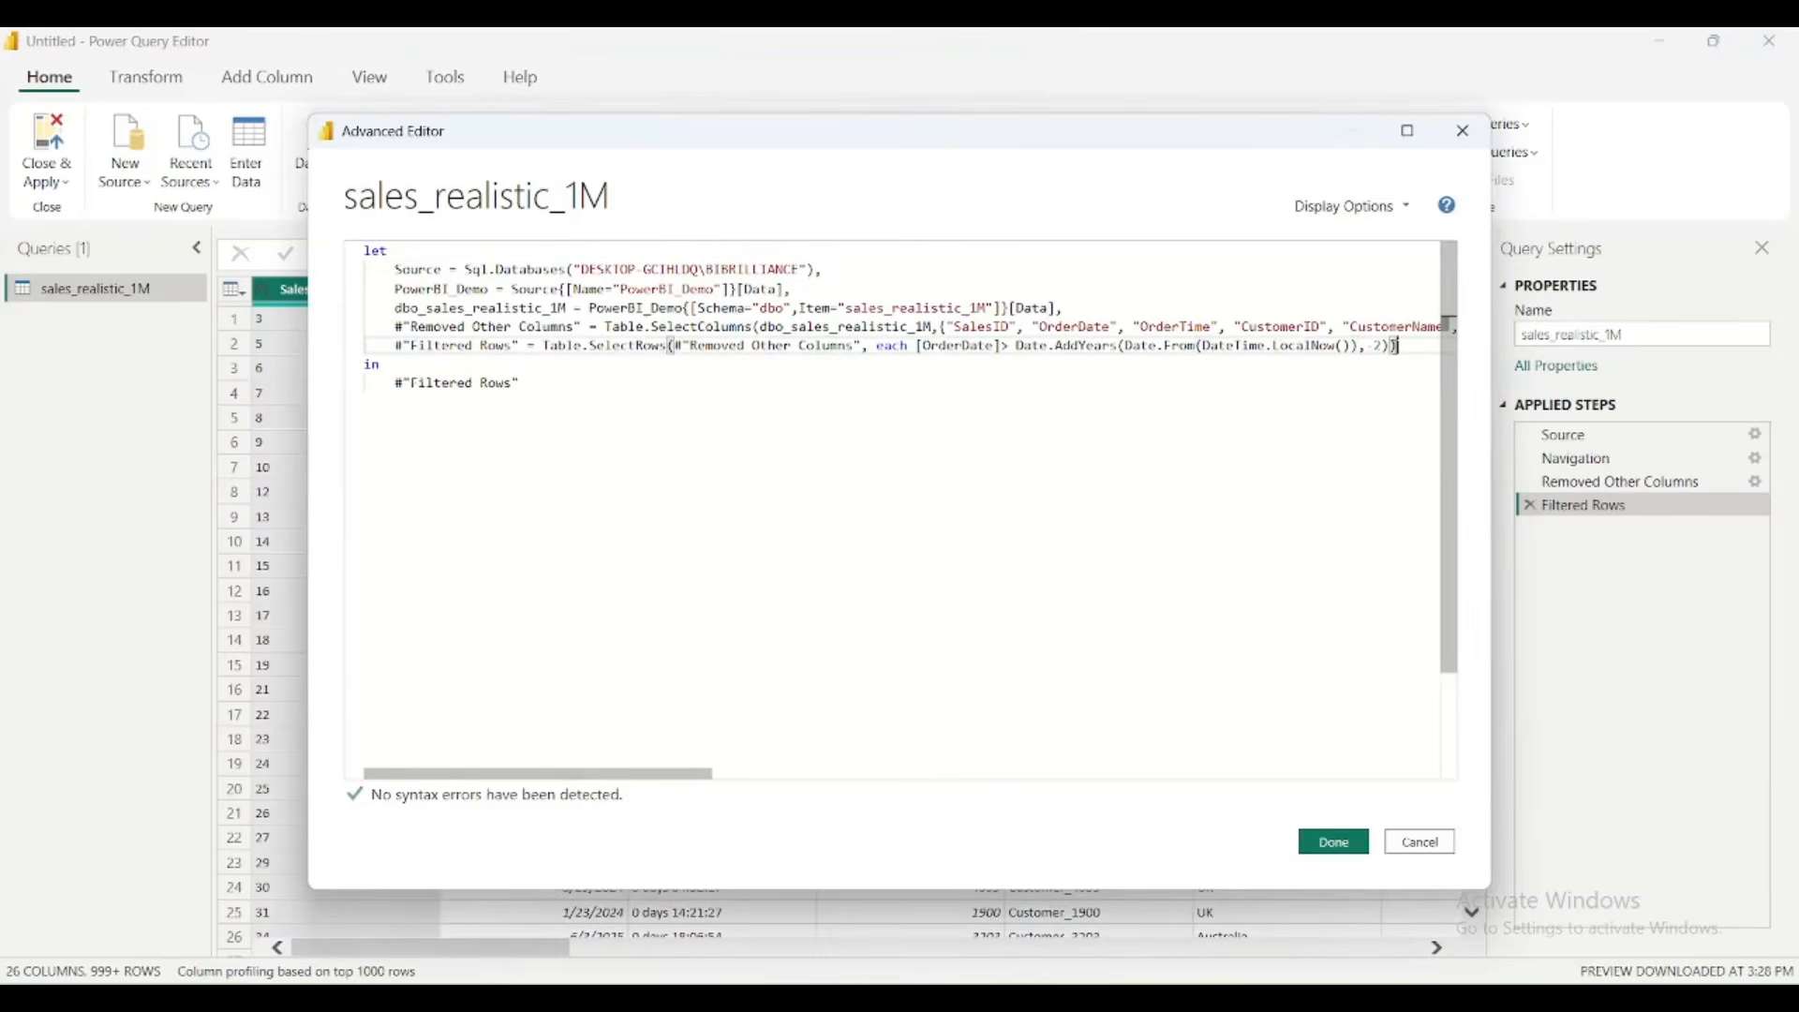
pyautogui.click(1333, 844)
pyautogui.click(588, 302)
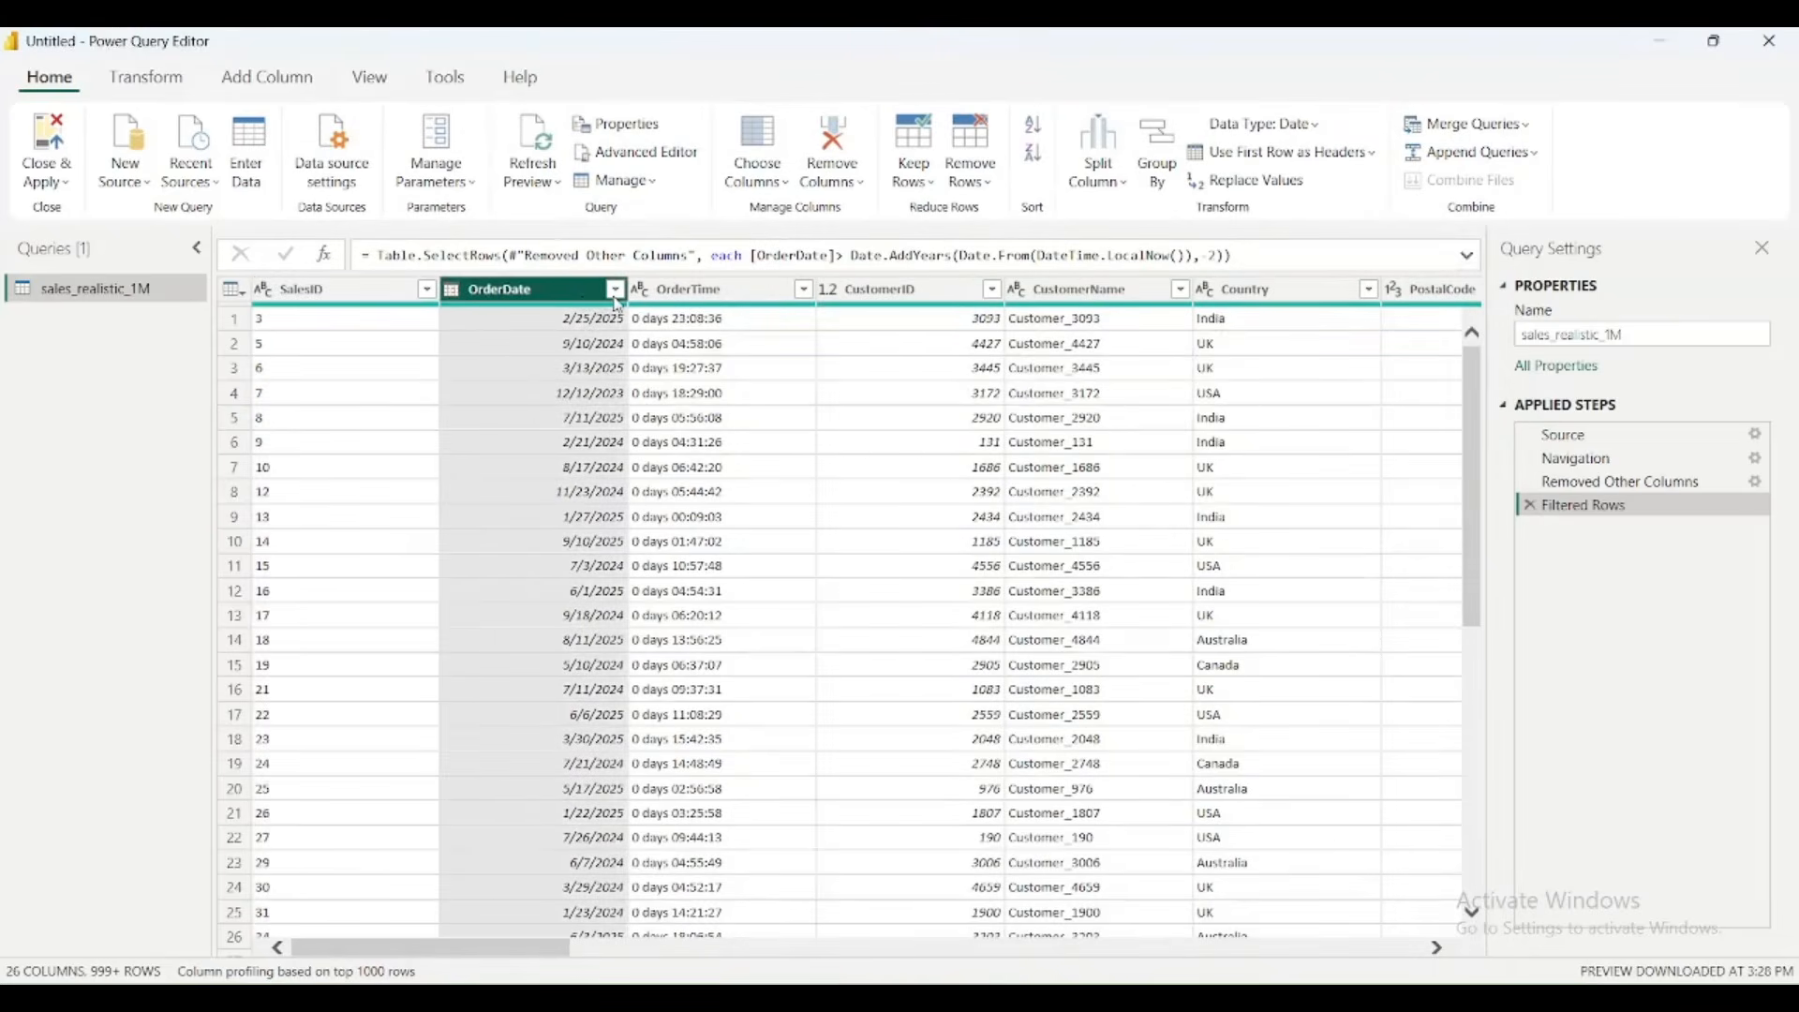
# - Review the order dates listed in the OrderDate column's filter, and close it without changing anything
pyautogui.click(616, 289)
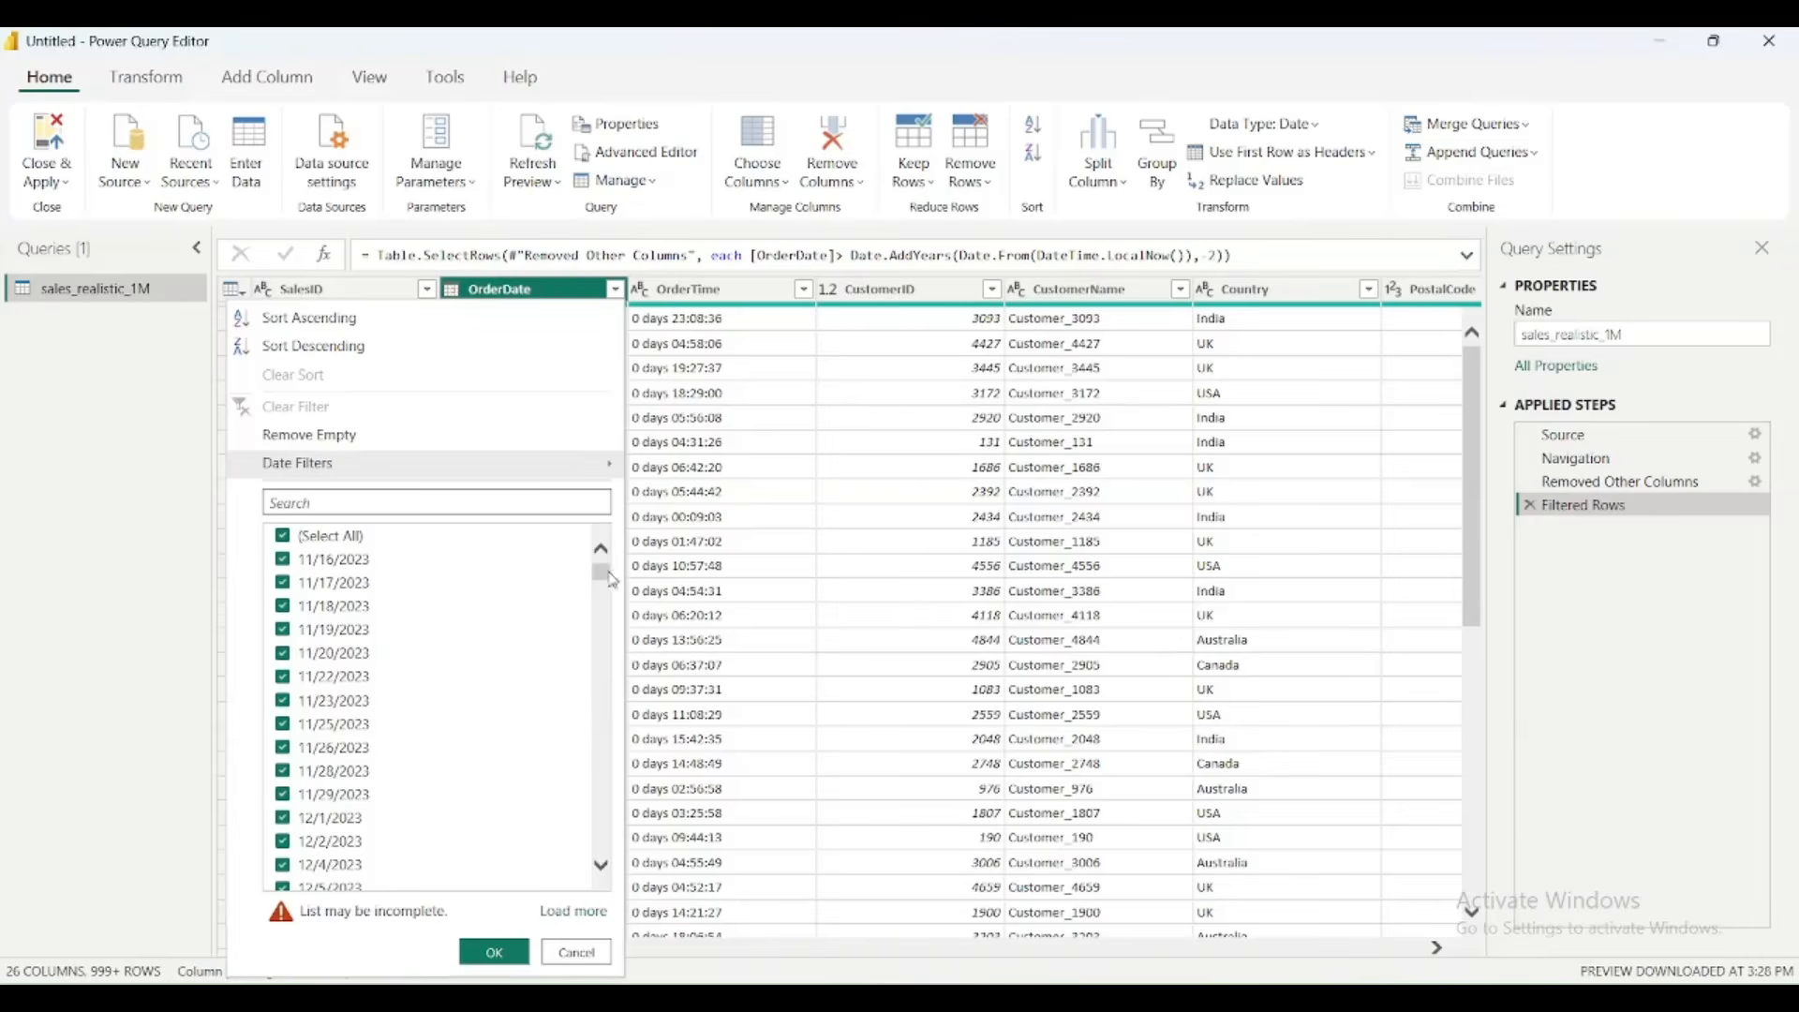
pyautogui.moveTo(607, 573); pyautogui.dragTo(609, 506)
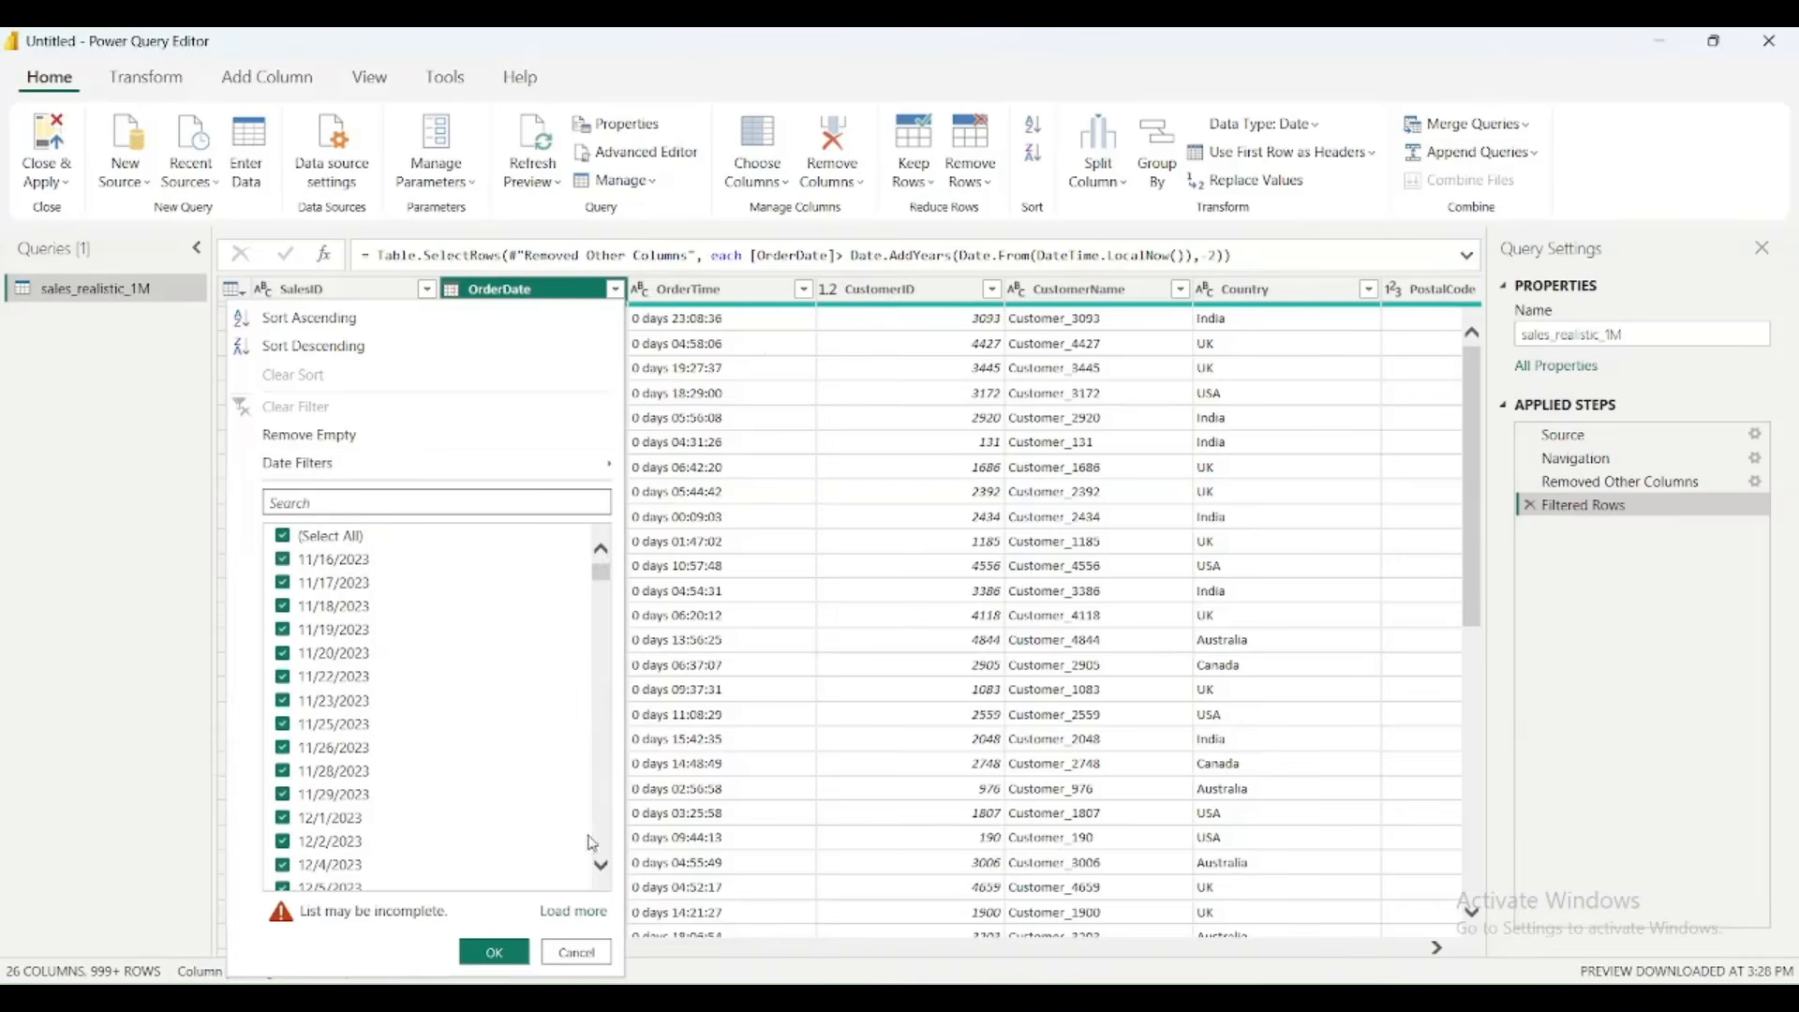
pyautogui.click(578, 953)
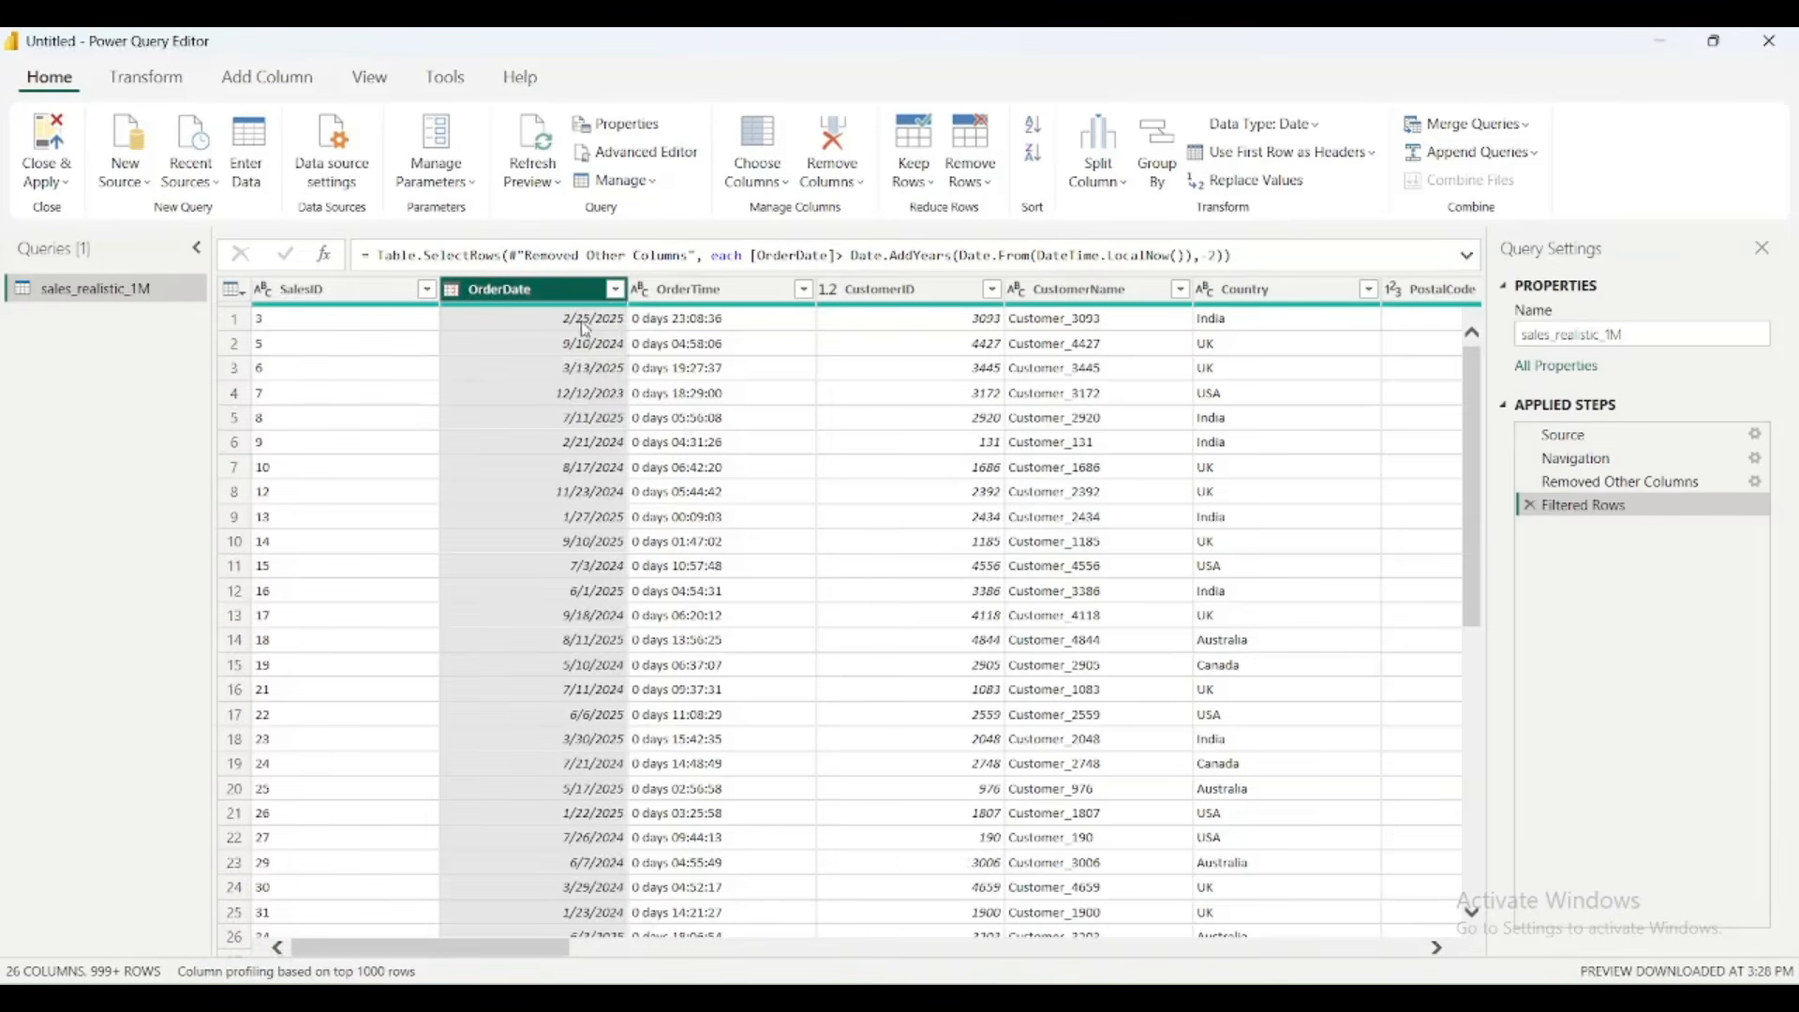
# - View the native query of the Filtered Rows step, examine its where clause and selected columns, and close it
pyautogui.rightClick(1605, 508)
pyautogui.click(1684, 745)
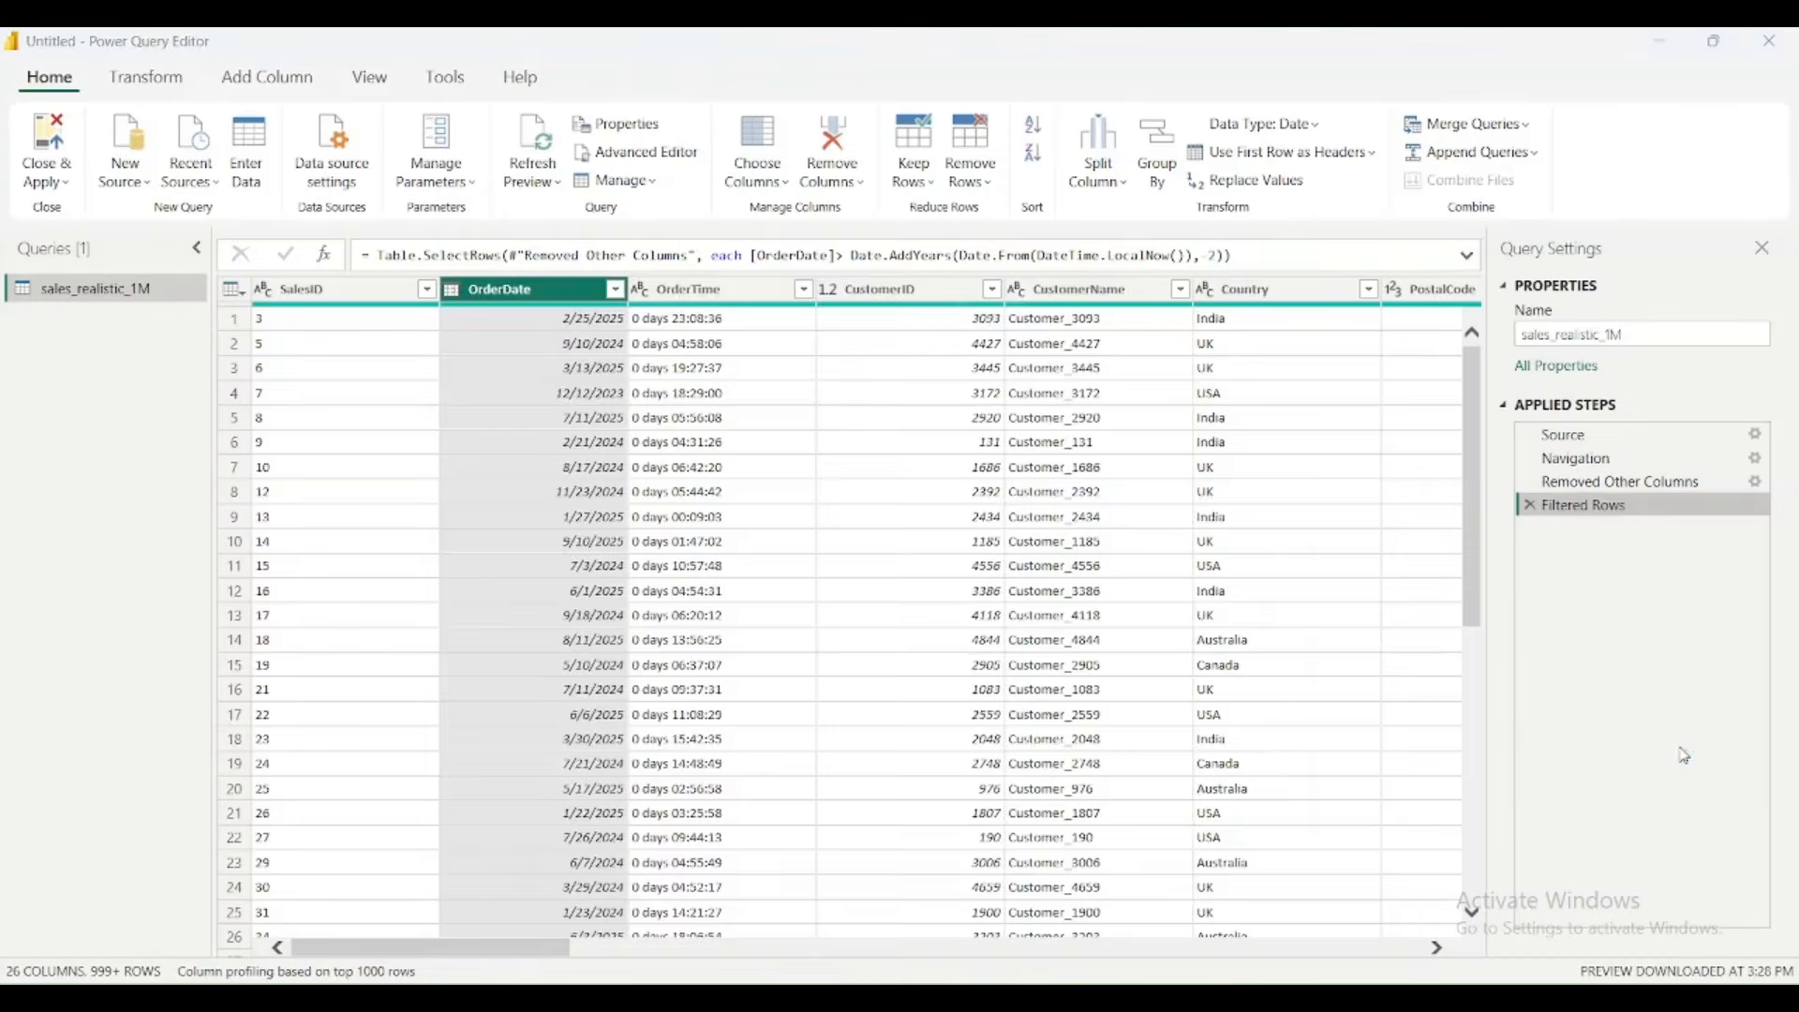
pyautogui.scroll(-10, 975, 581)
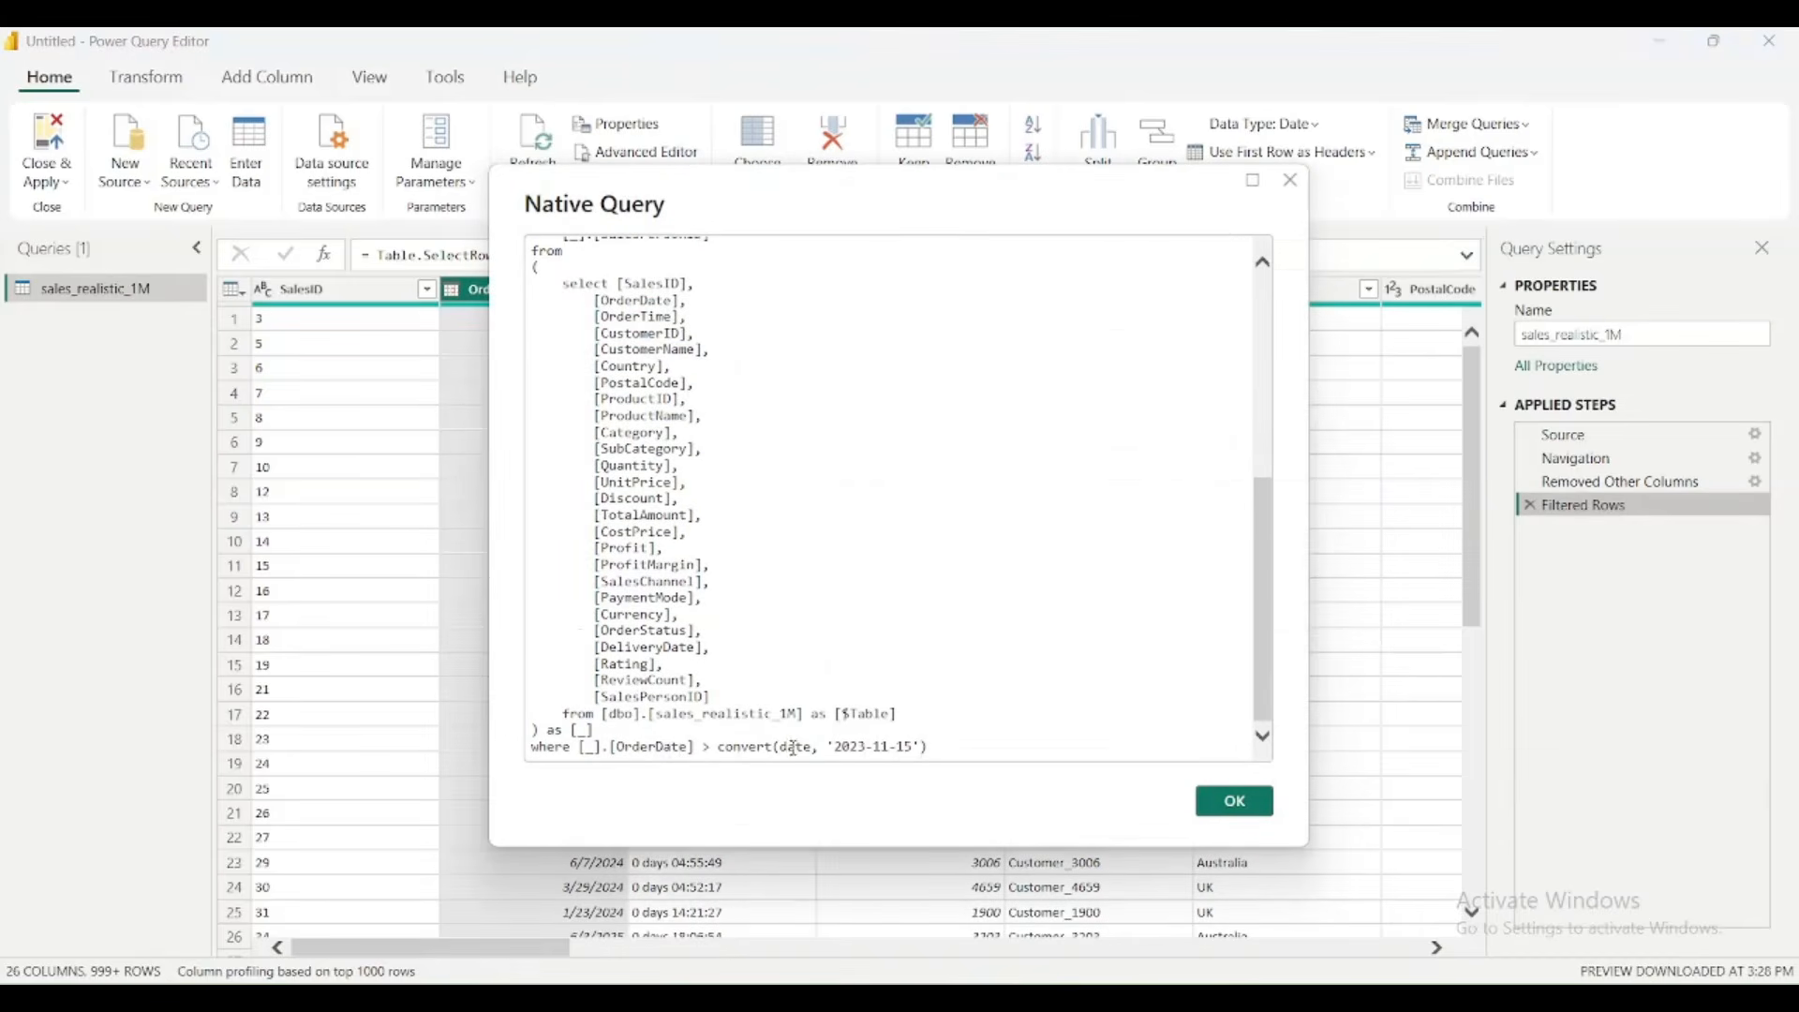
pyautogui.moveTo(794, 748); pyautogui.dragTo(999, 748)
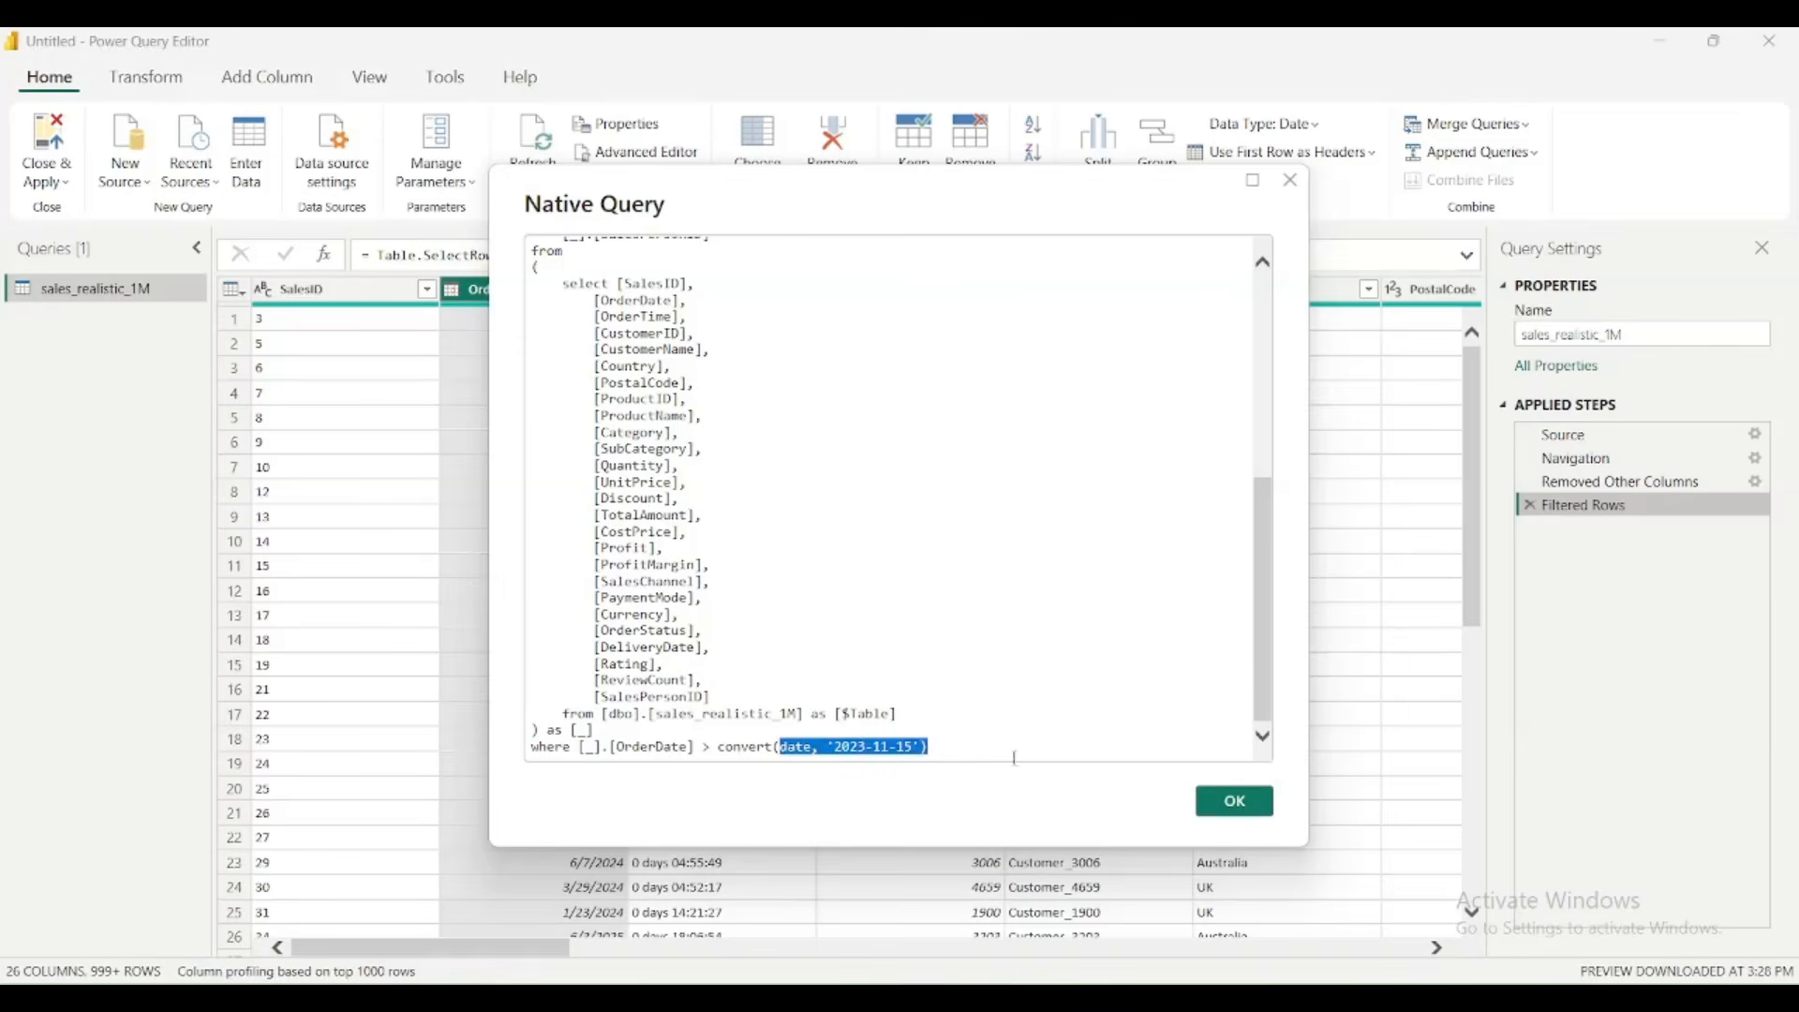
pyautogui.scroll(10, 1251, 684)
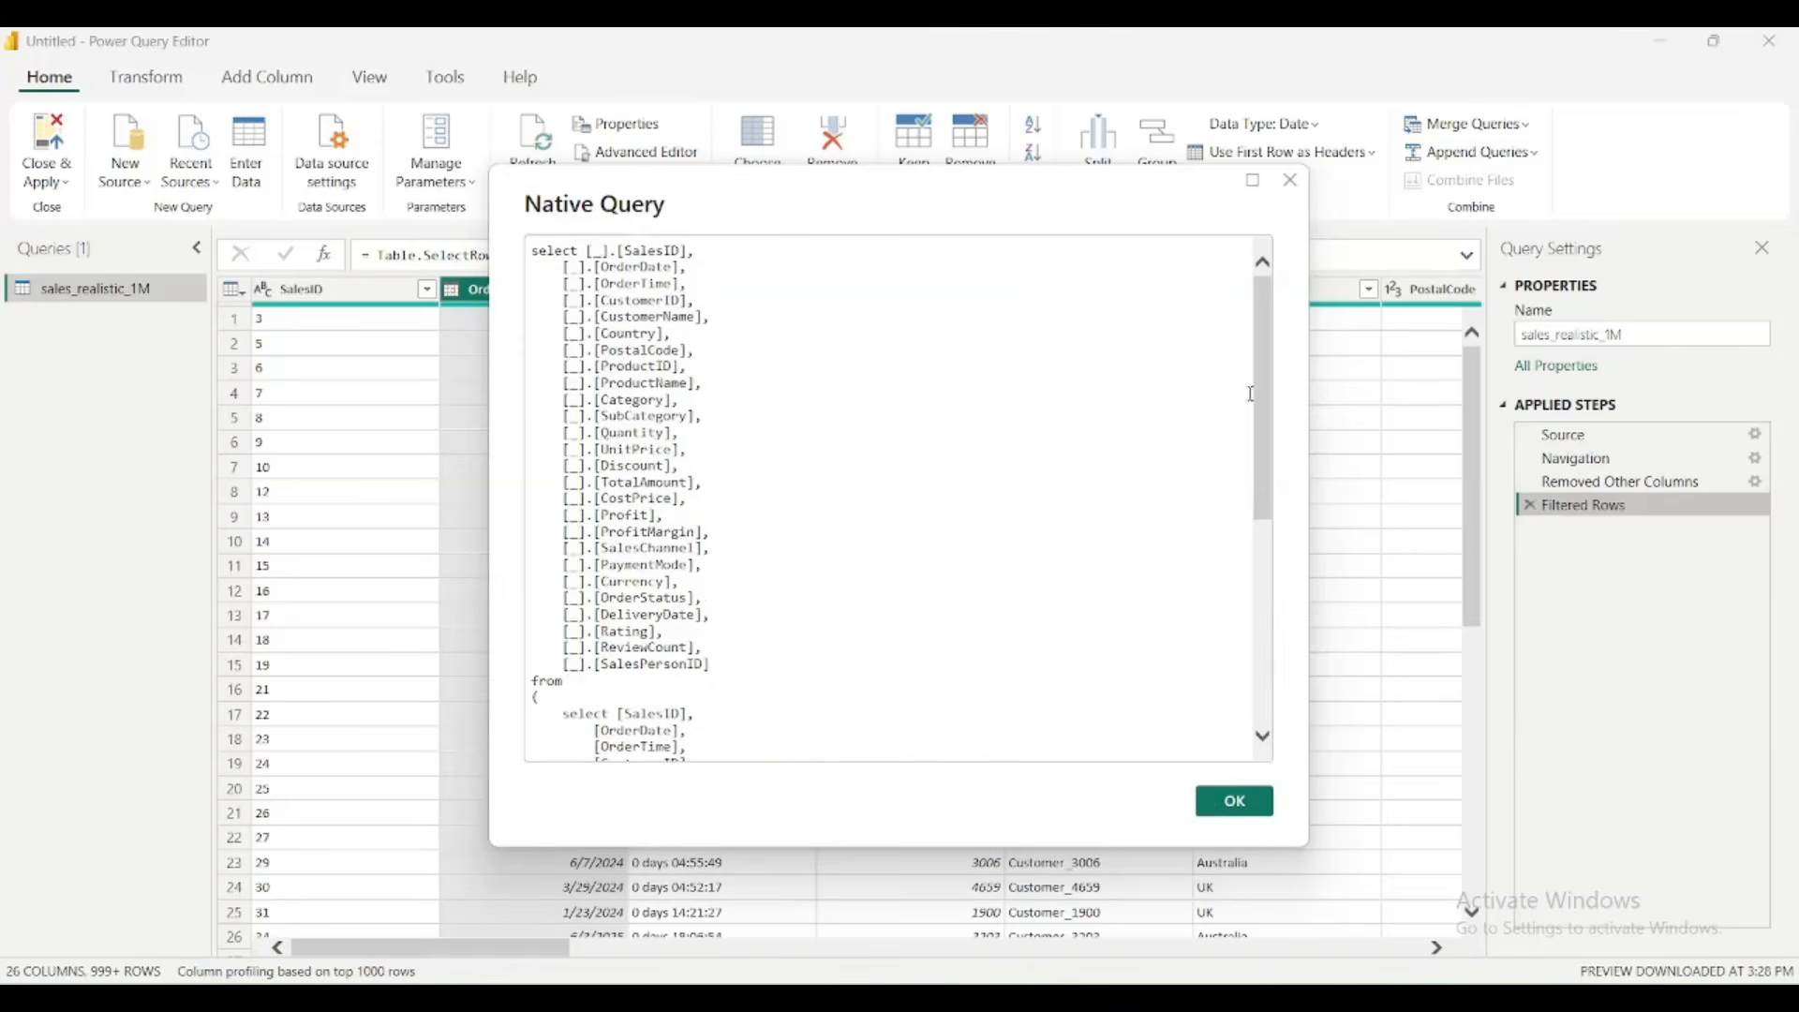
pyautogui.click(1246, 802)
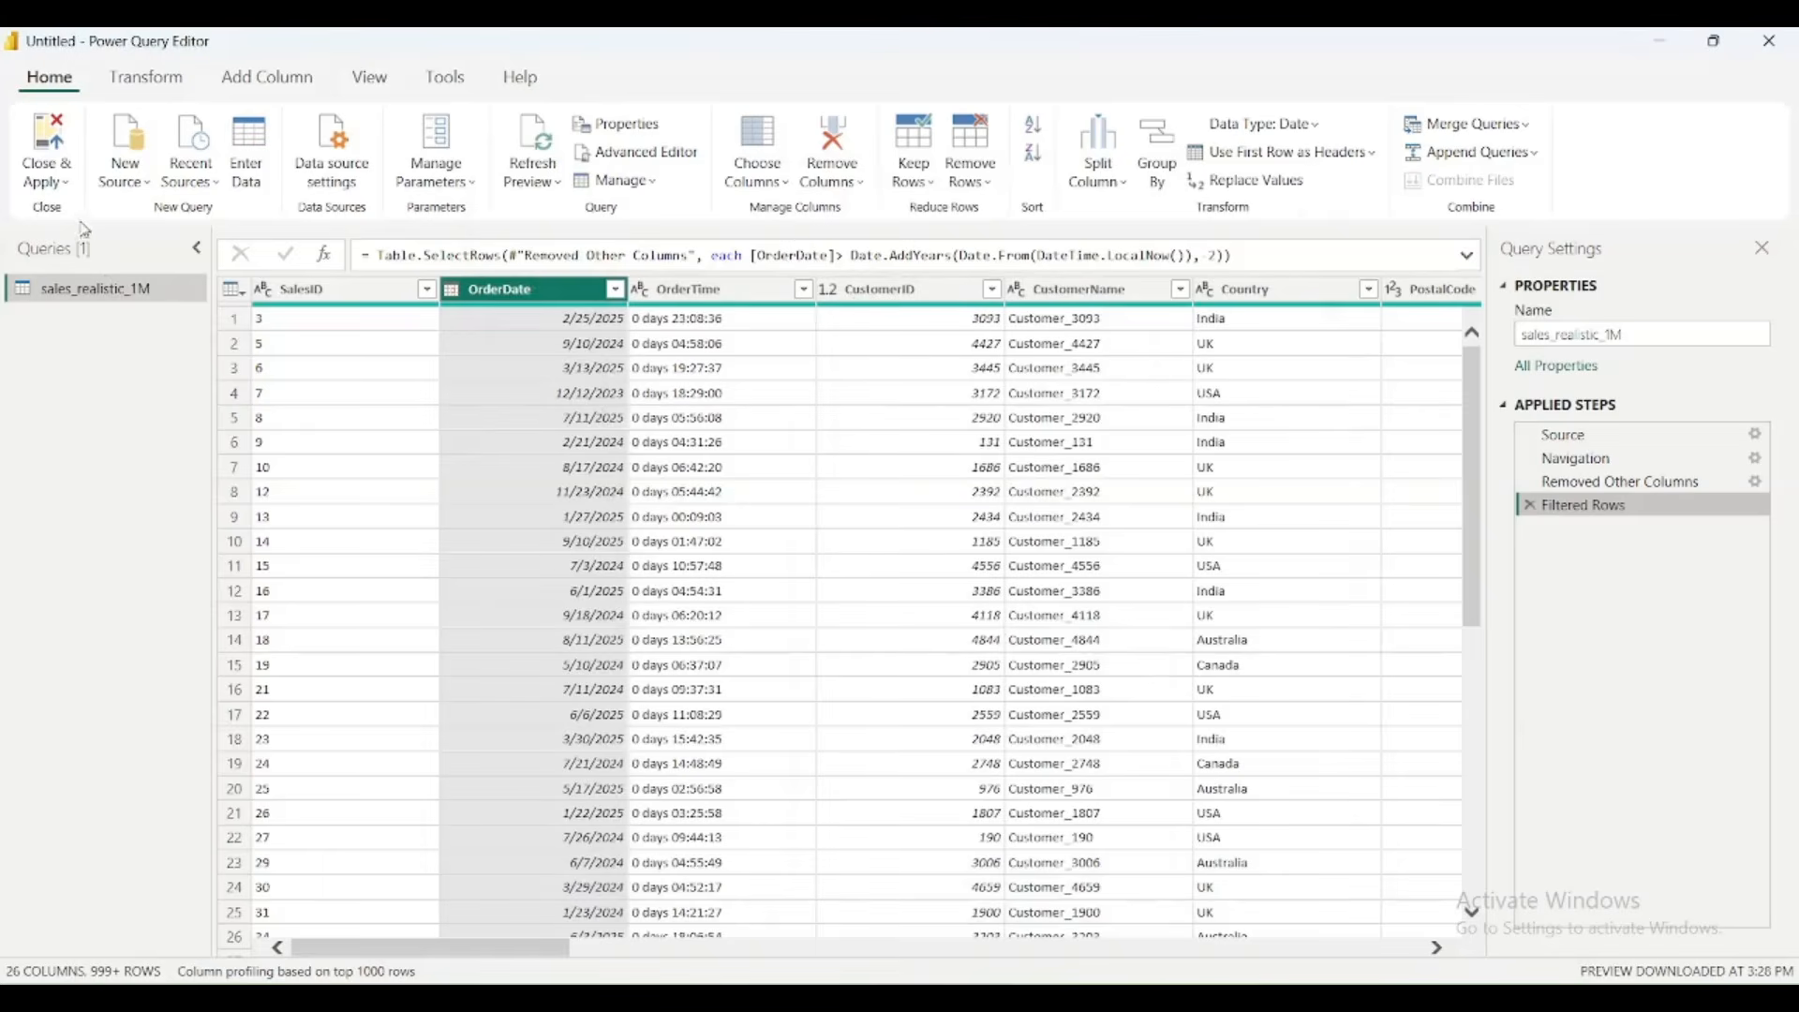
# - Close the query editor applying the changes, reset the Clock stopwatch and time a refresh of the data
pyautogui.click(48, 182)
pyautogui.click(84, 219)
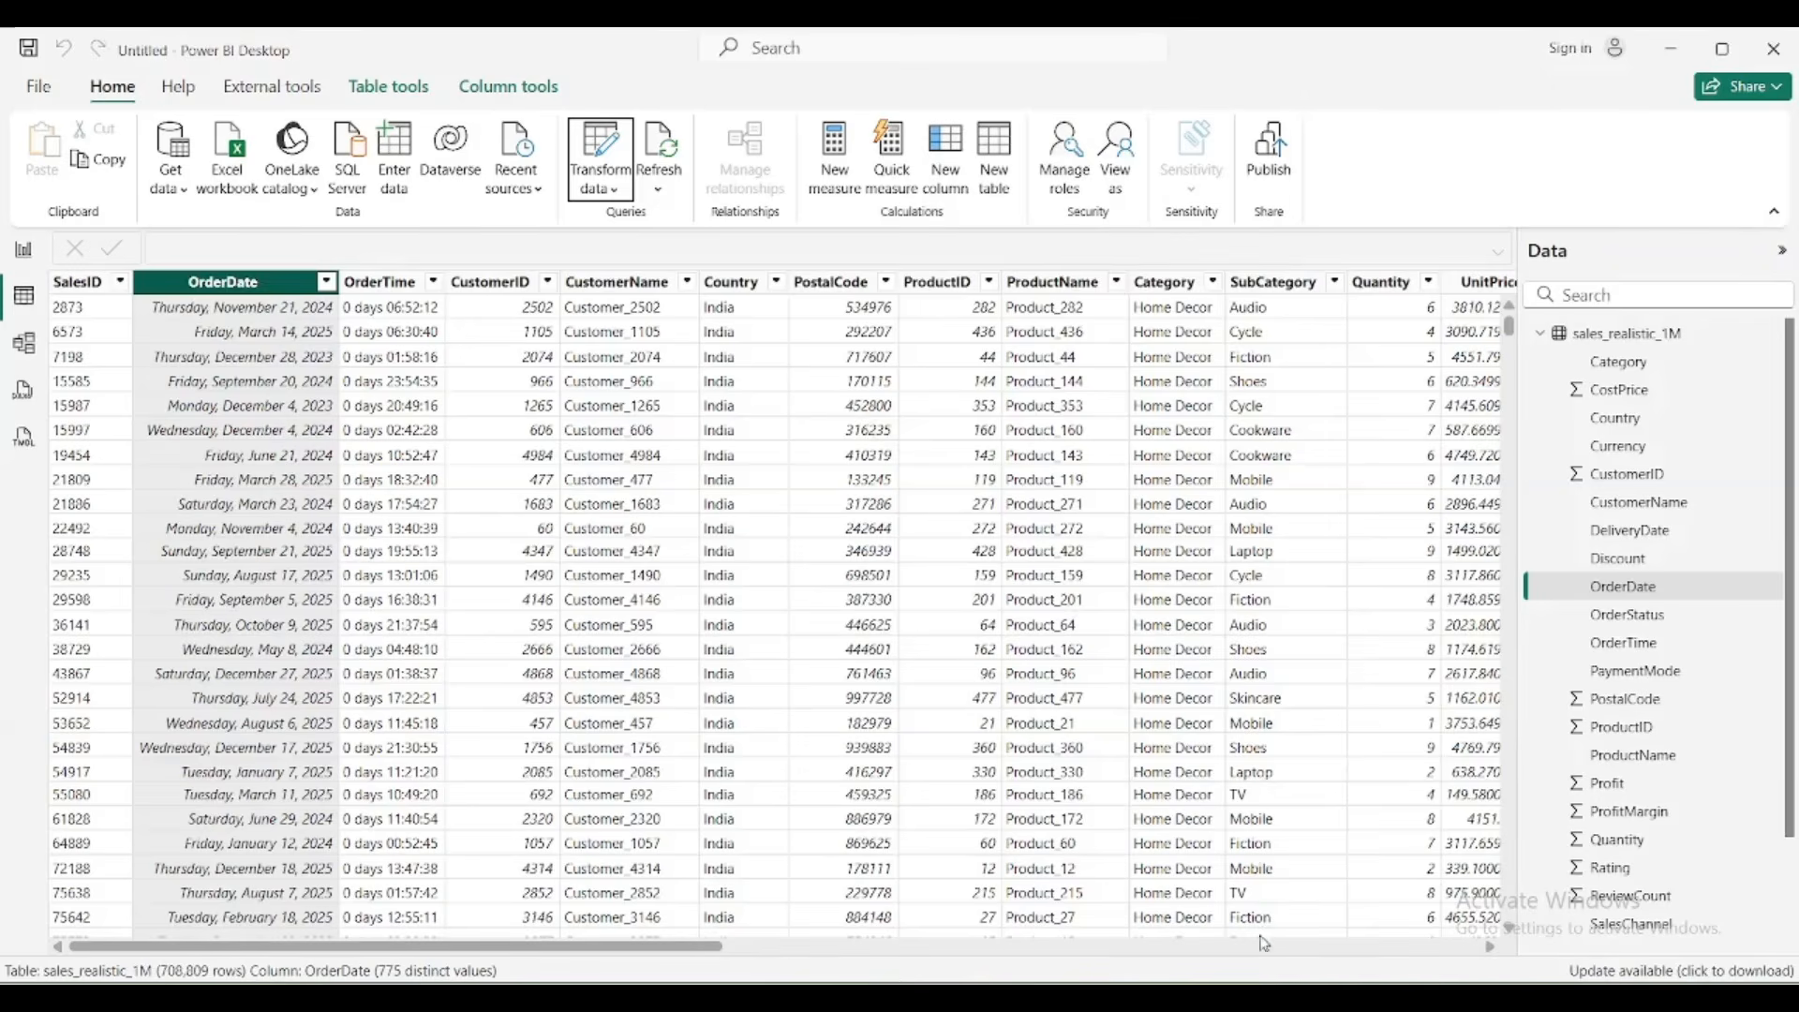
pyautogui.click(1286, 997)
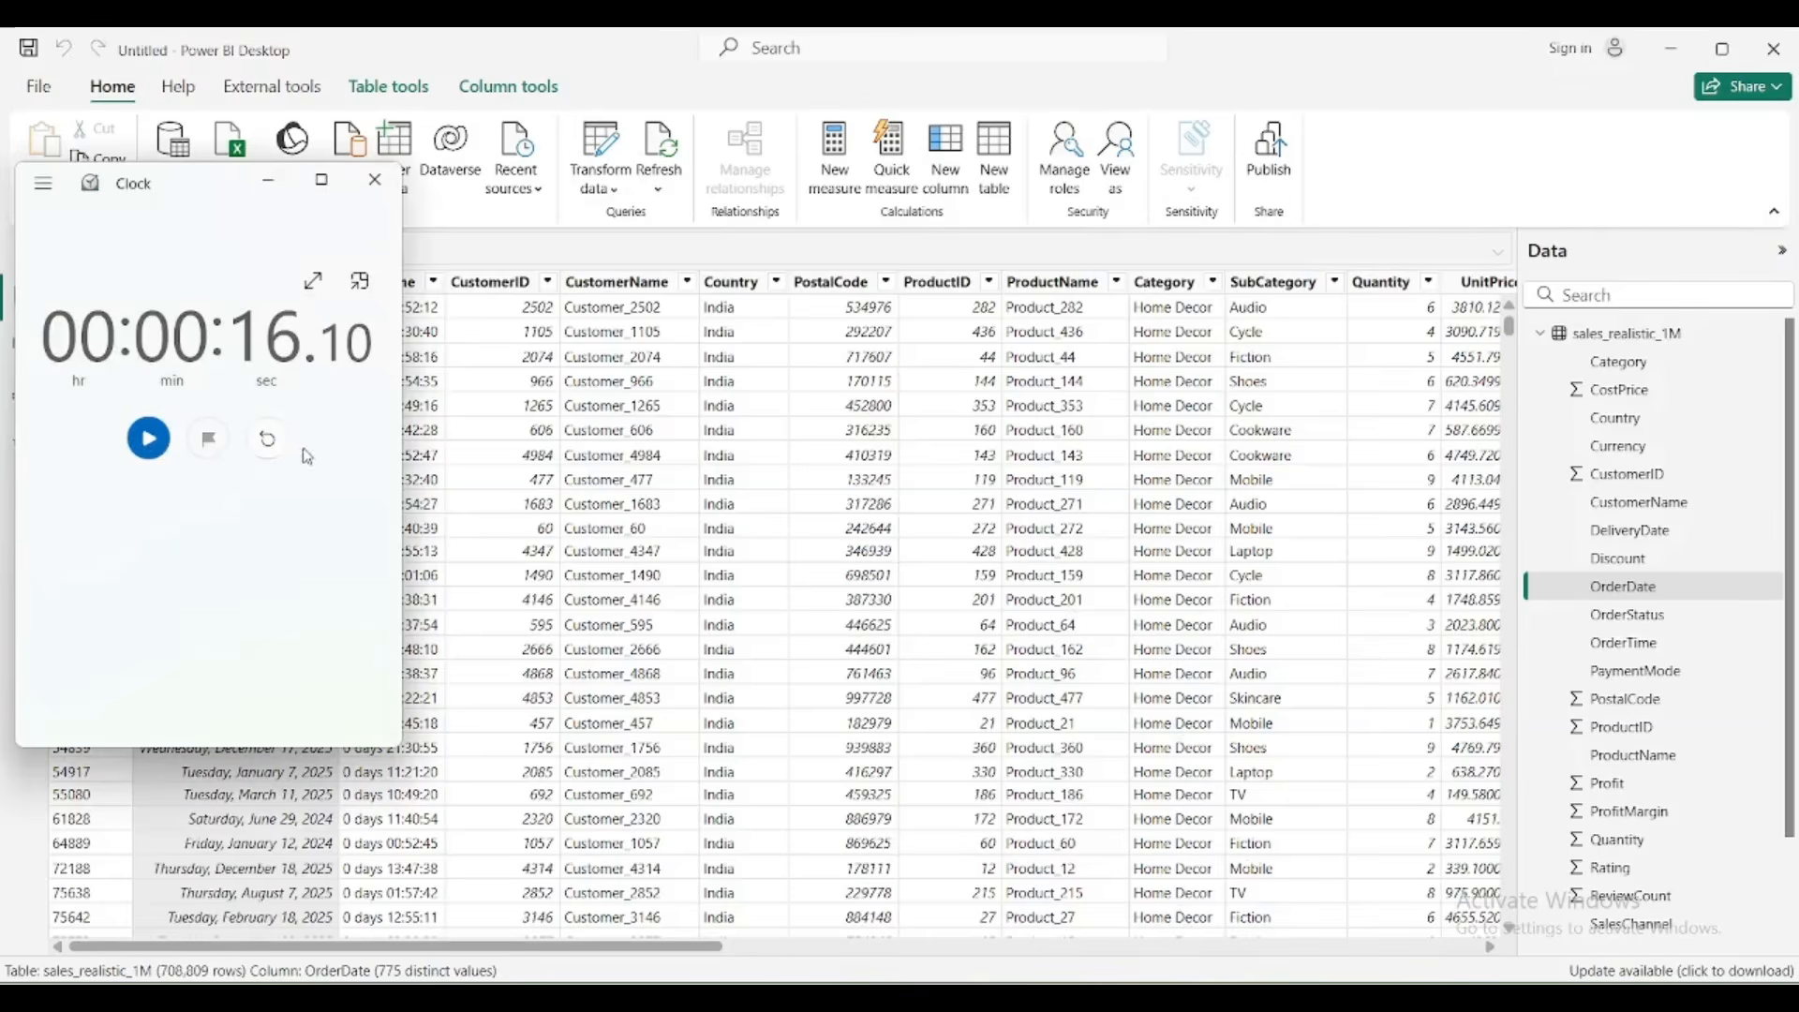
pyautogui.click(268, 438)
pyautogui.moveTo(217, 192); pyautogui.dragTo(159, 192)
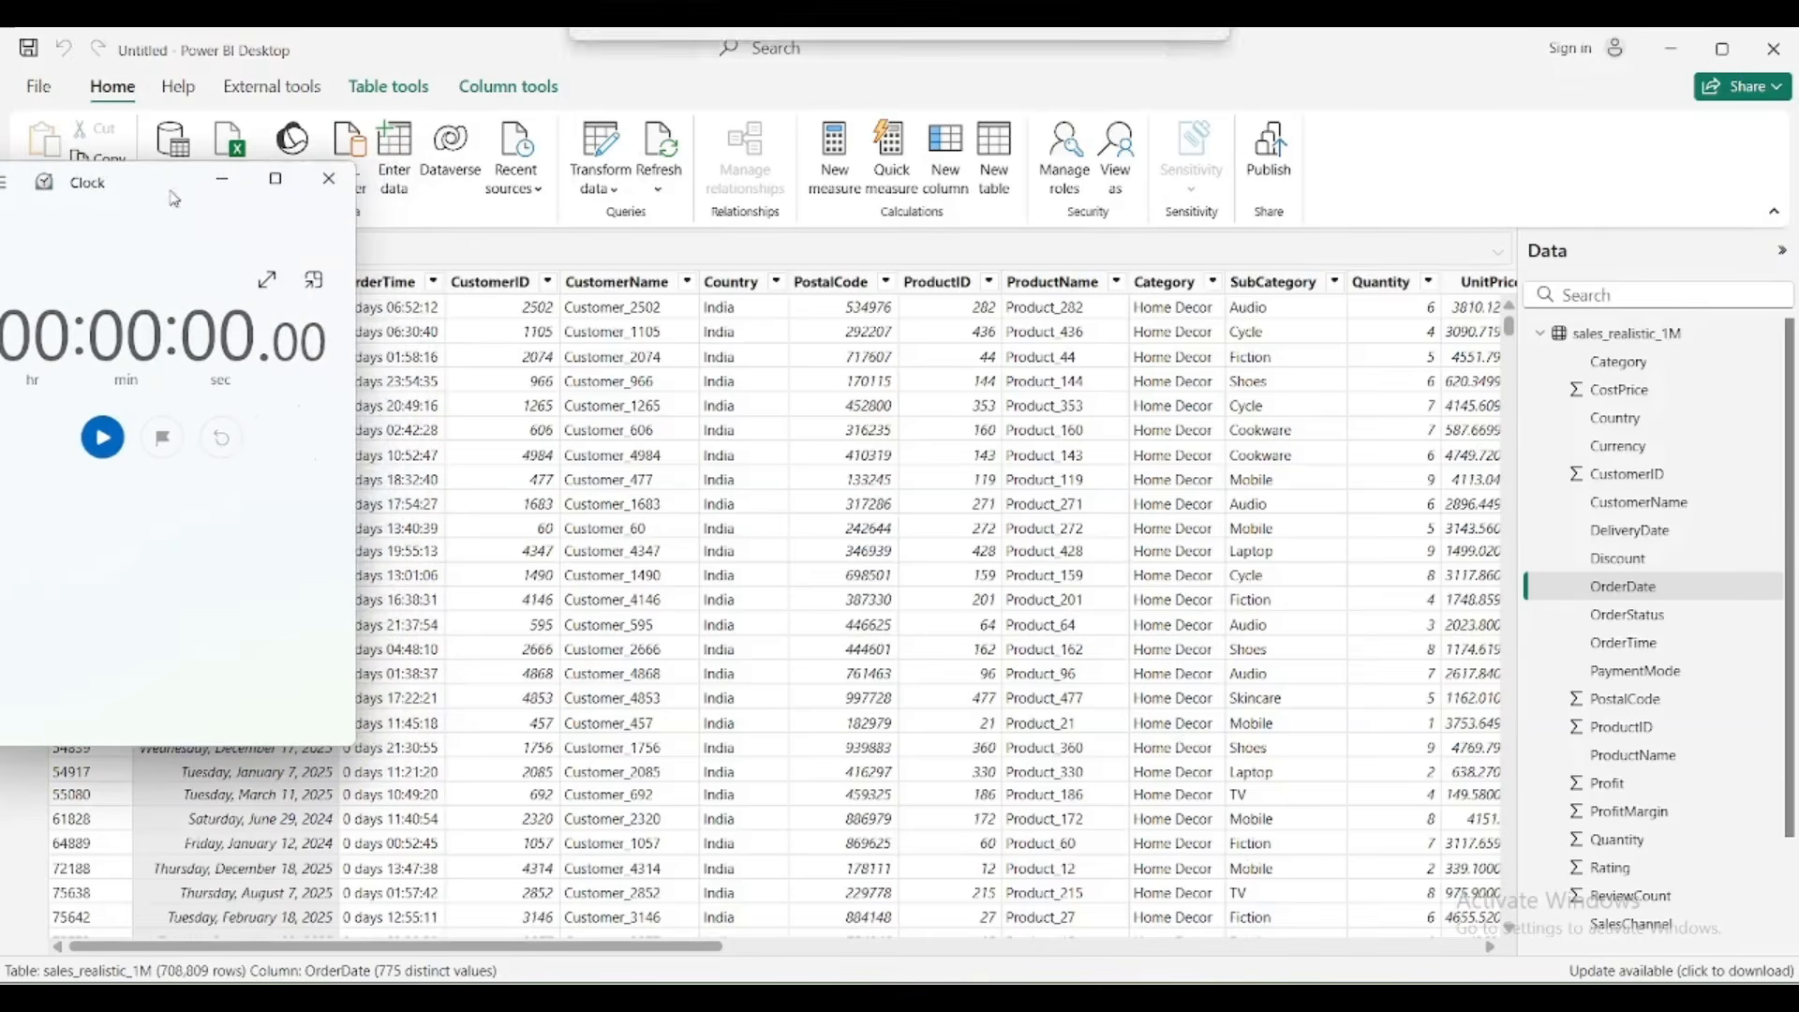
pyautogui.click(658, 190)
pyautogui.click(709, 232)
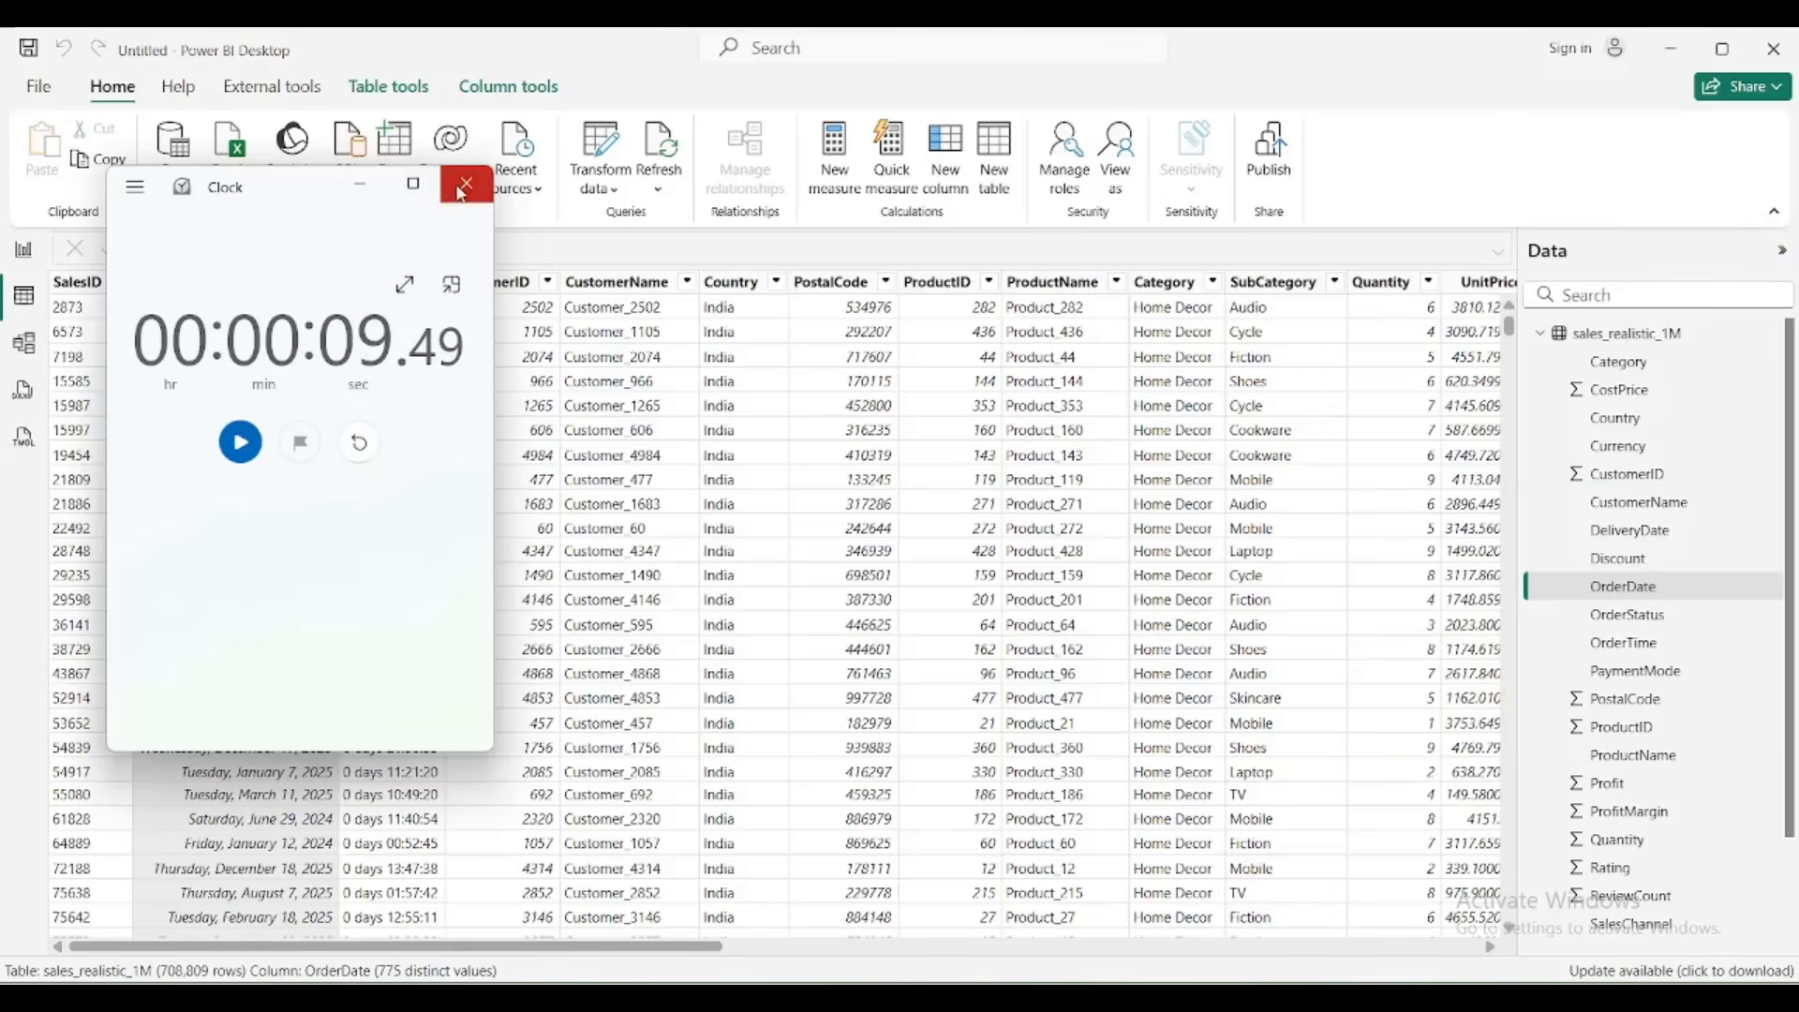
pyautogui.click(359, 184)
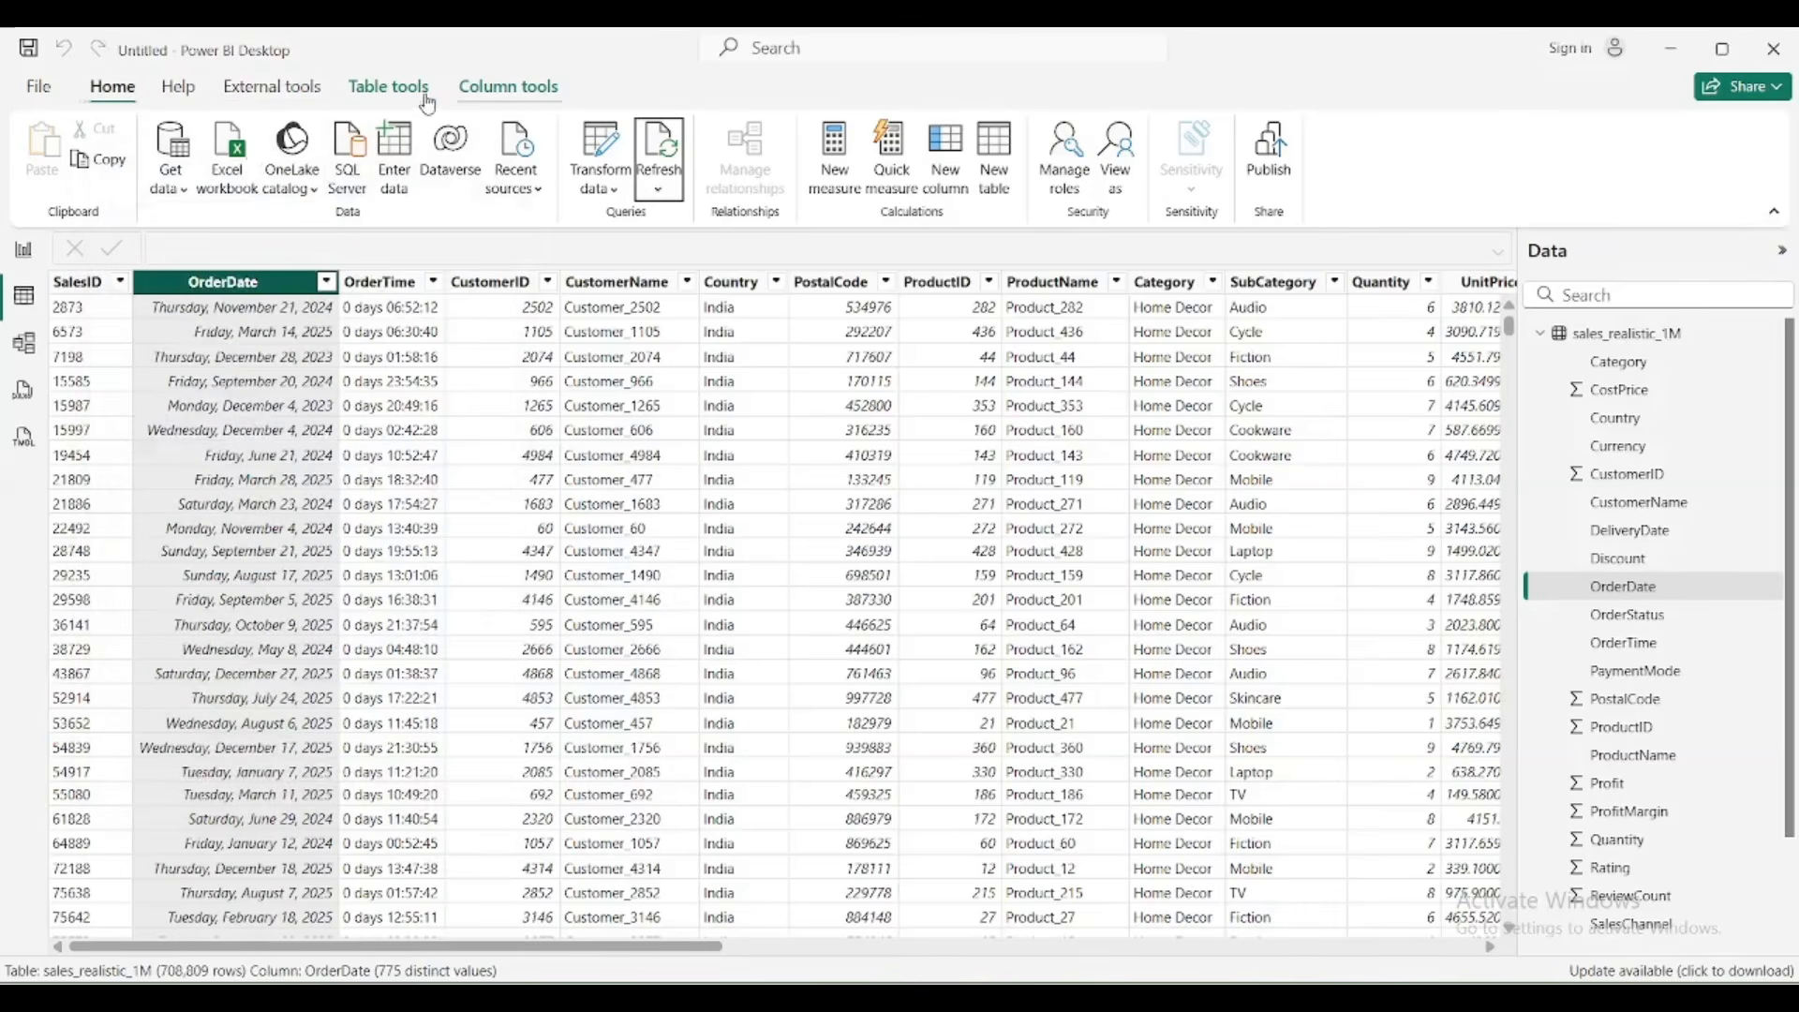
# - Launch DAX Studio on the current model and examine its VertiPaq Analyzer metrics for tables and the summary
pyautogui.click(388, 86)
pyautogui.click(271, 87)
pyautogui.click(54, 155)
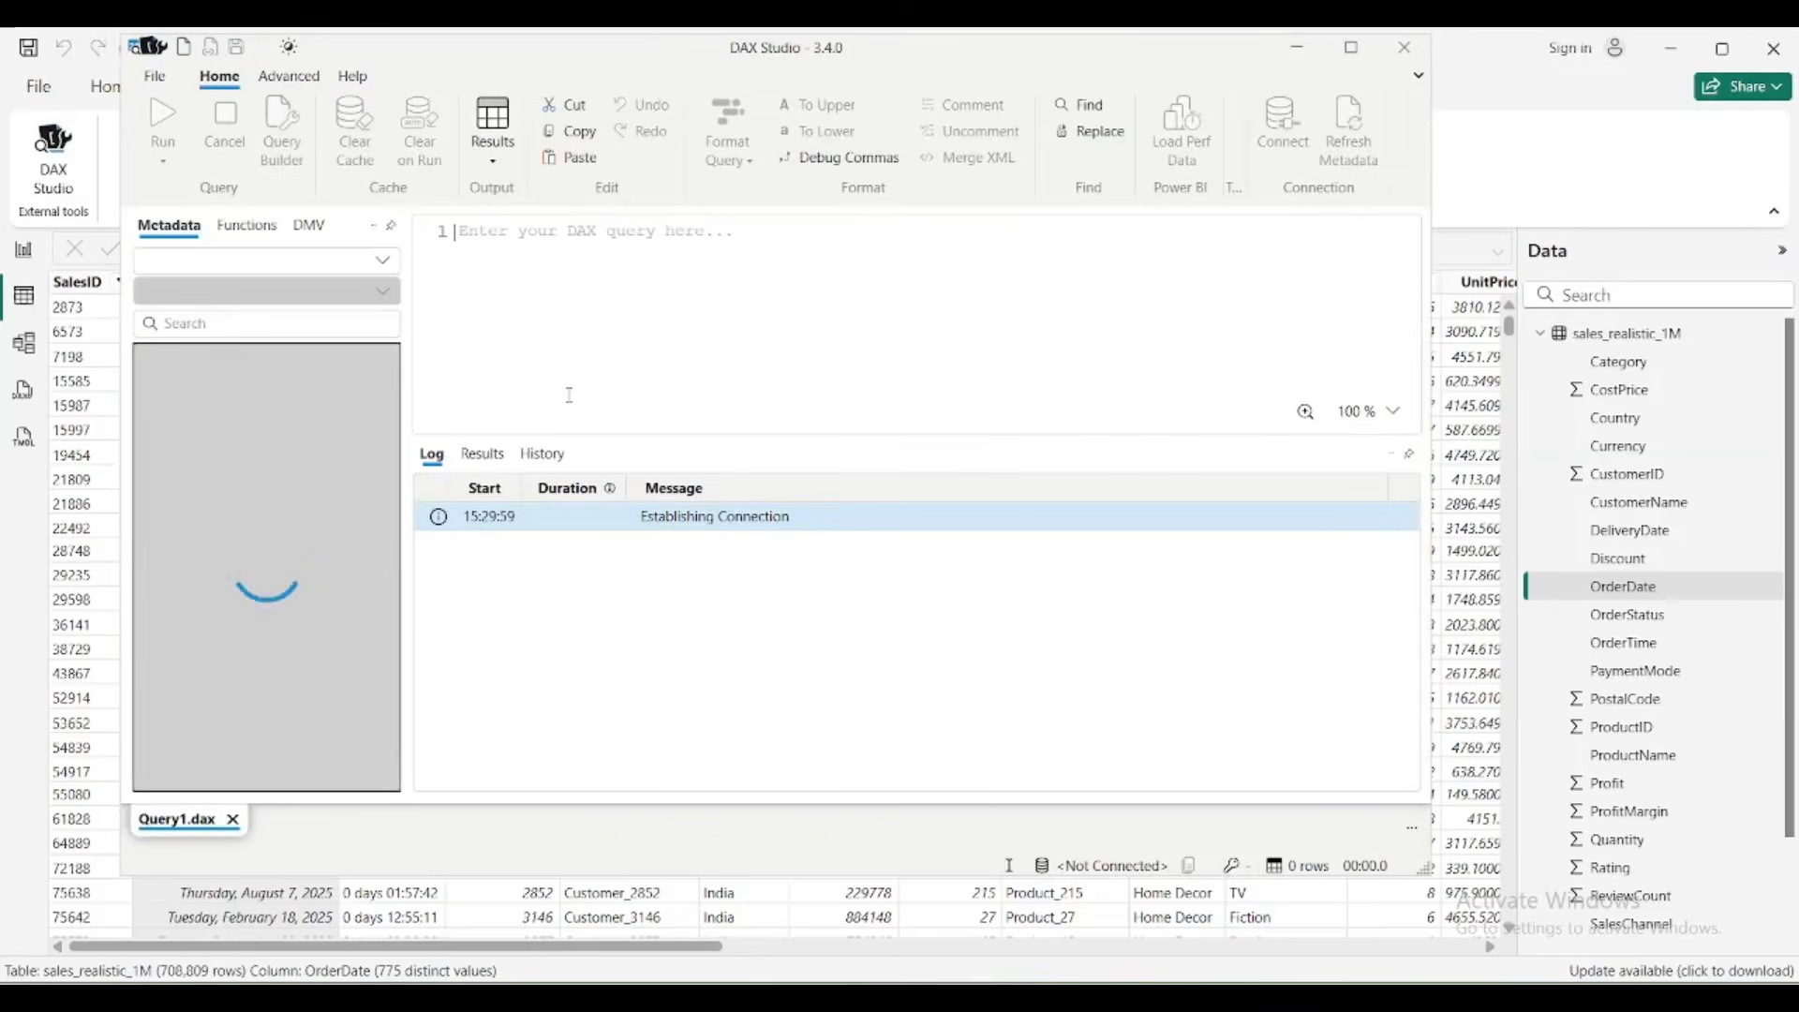
pyautogui.click(1028, 470)
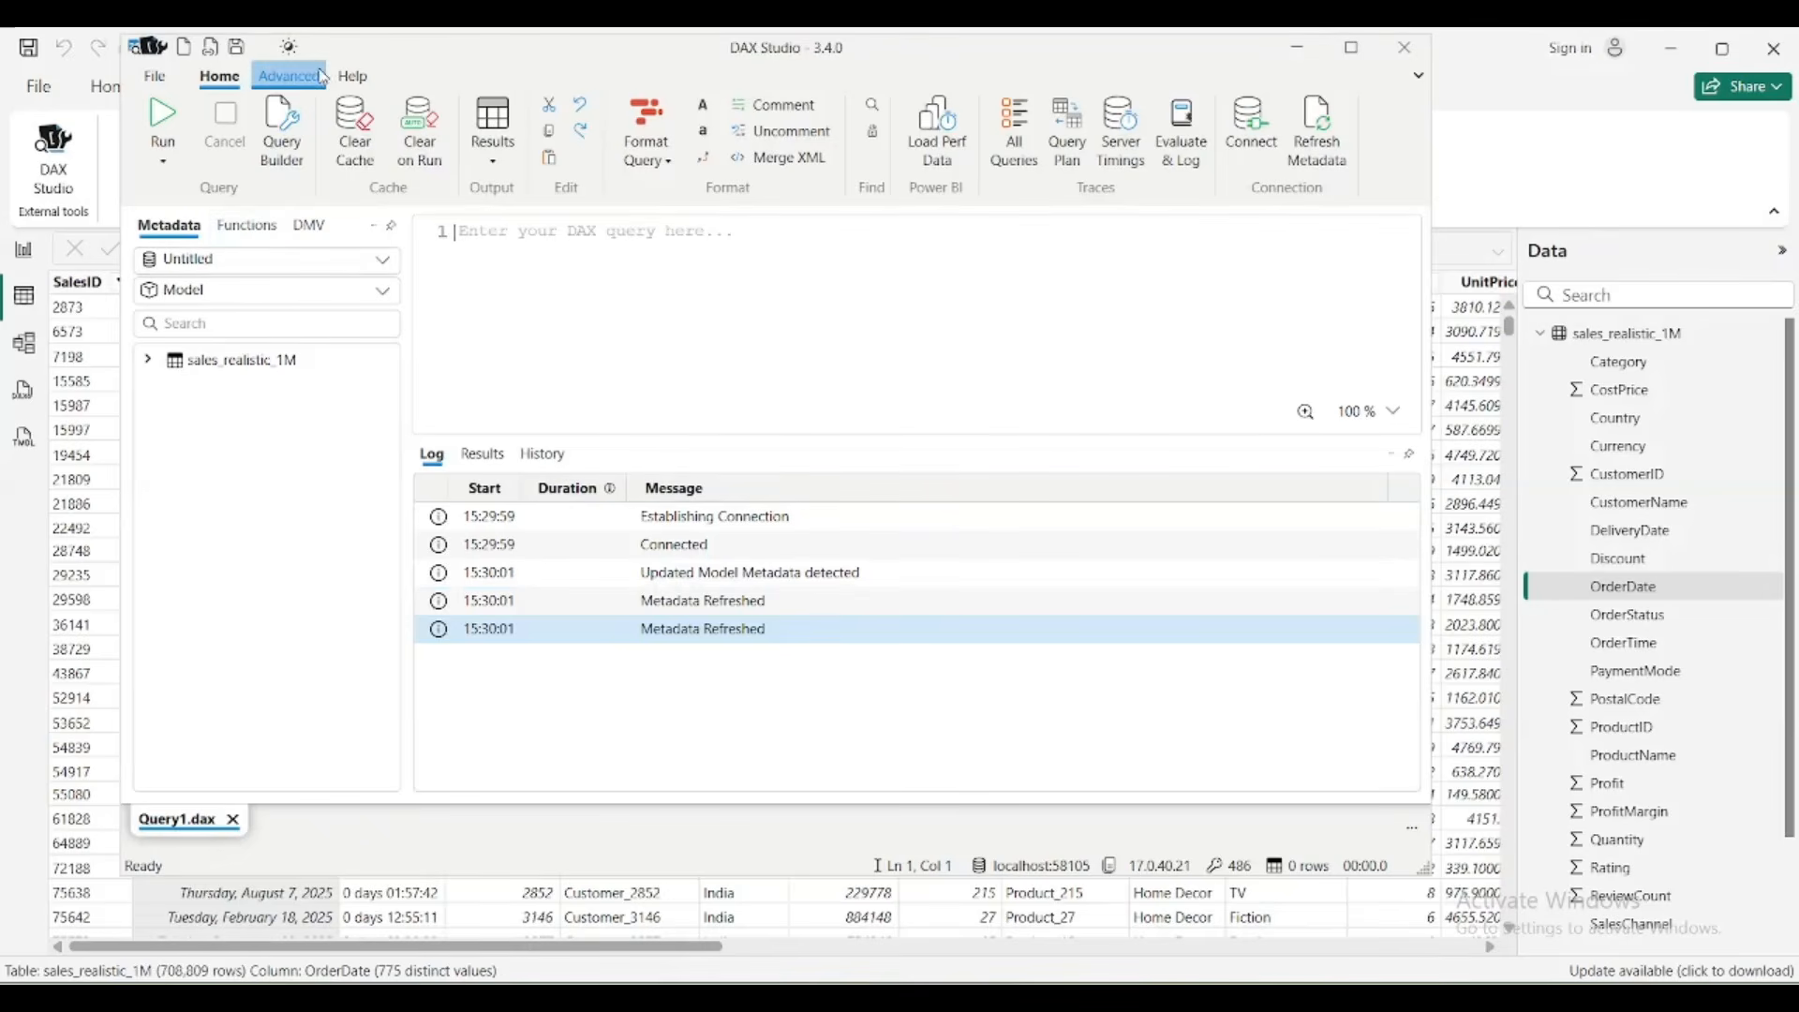
pyautogui.click(288, 76)
pyautogui.click(297, 131)
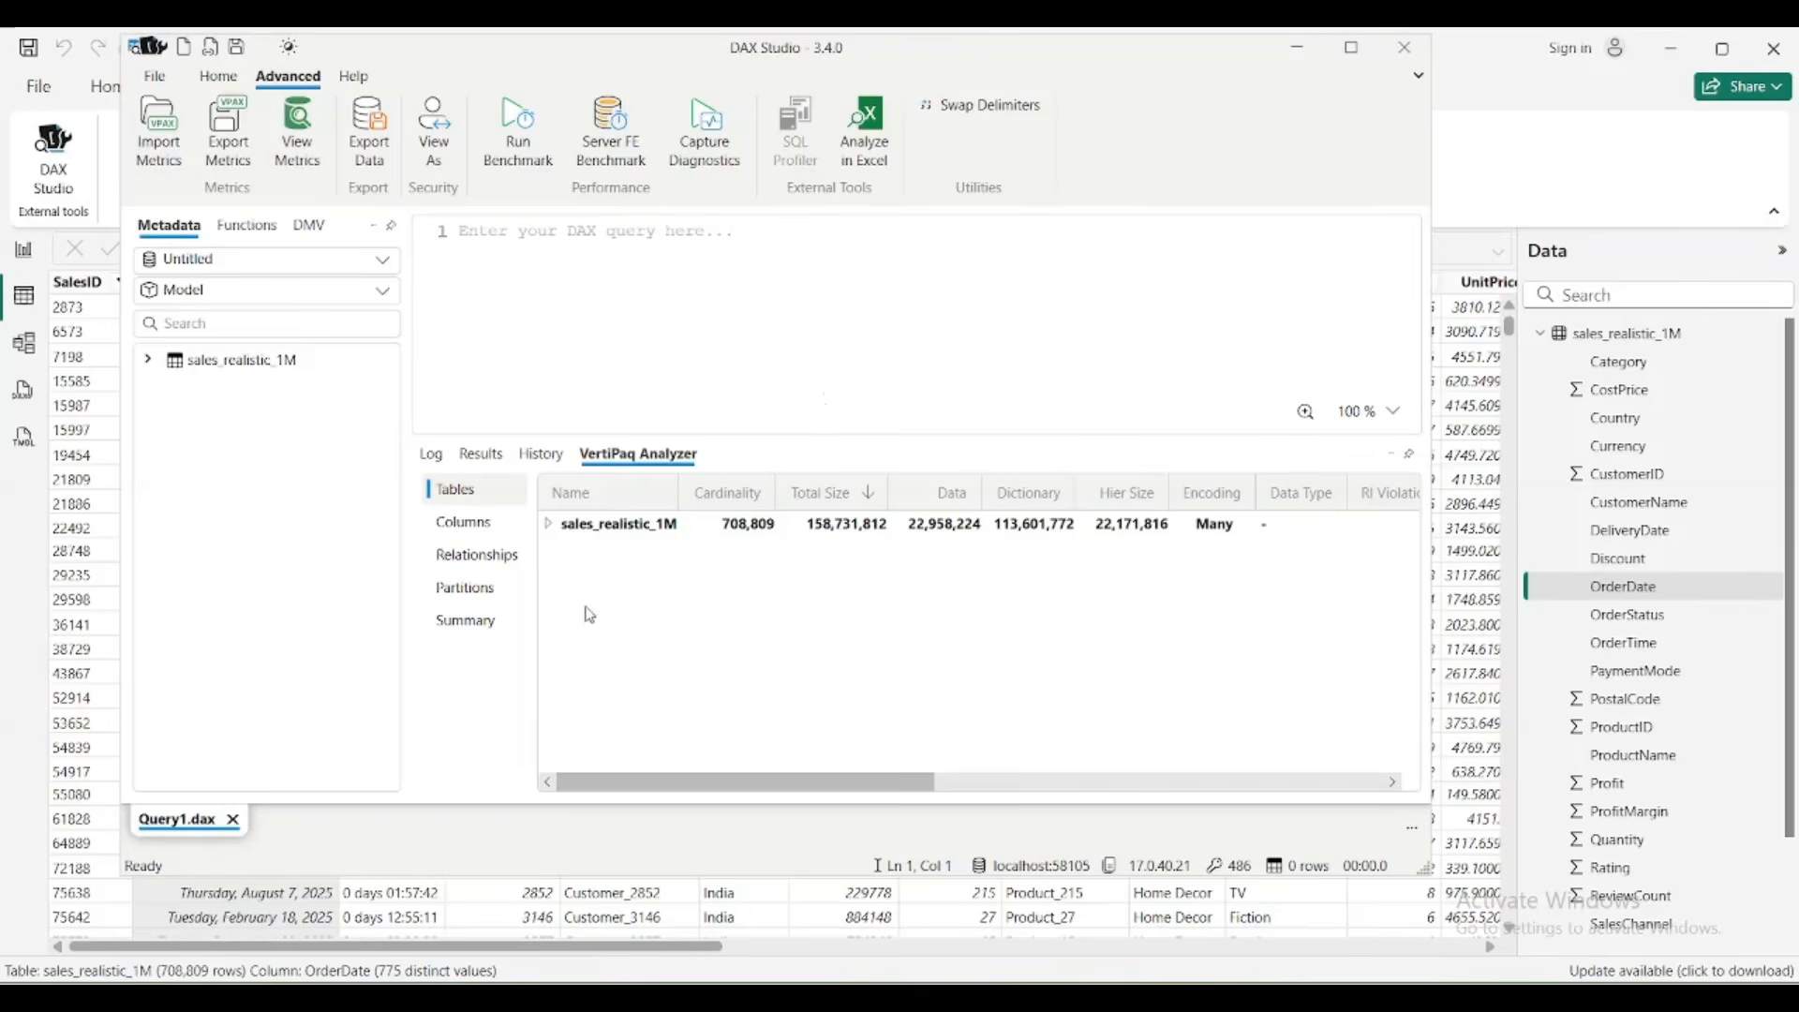
pyautogui.click(487, 628)
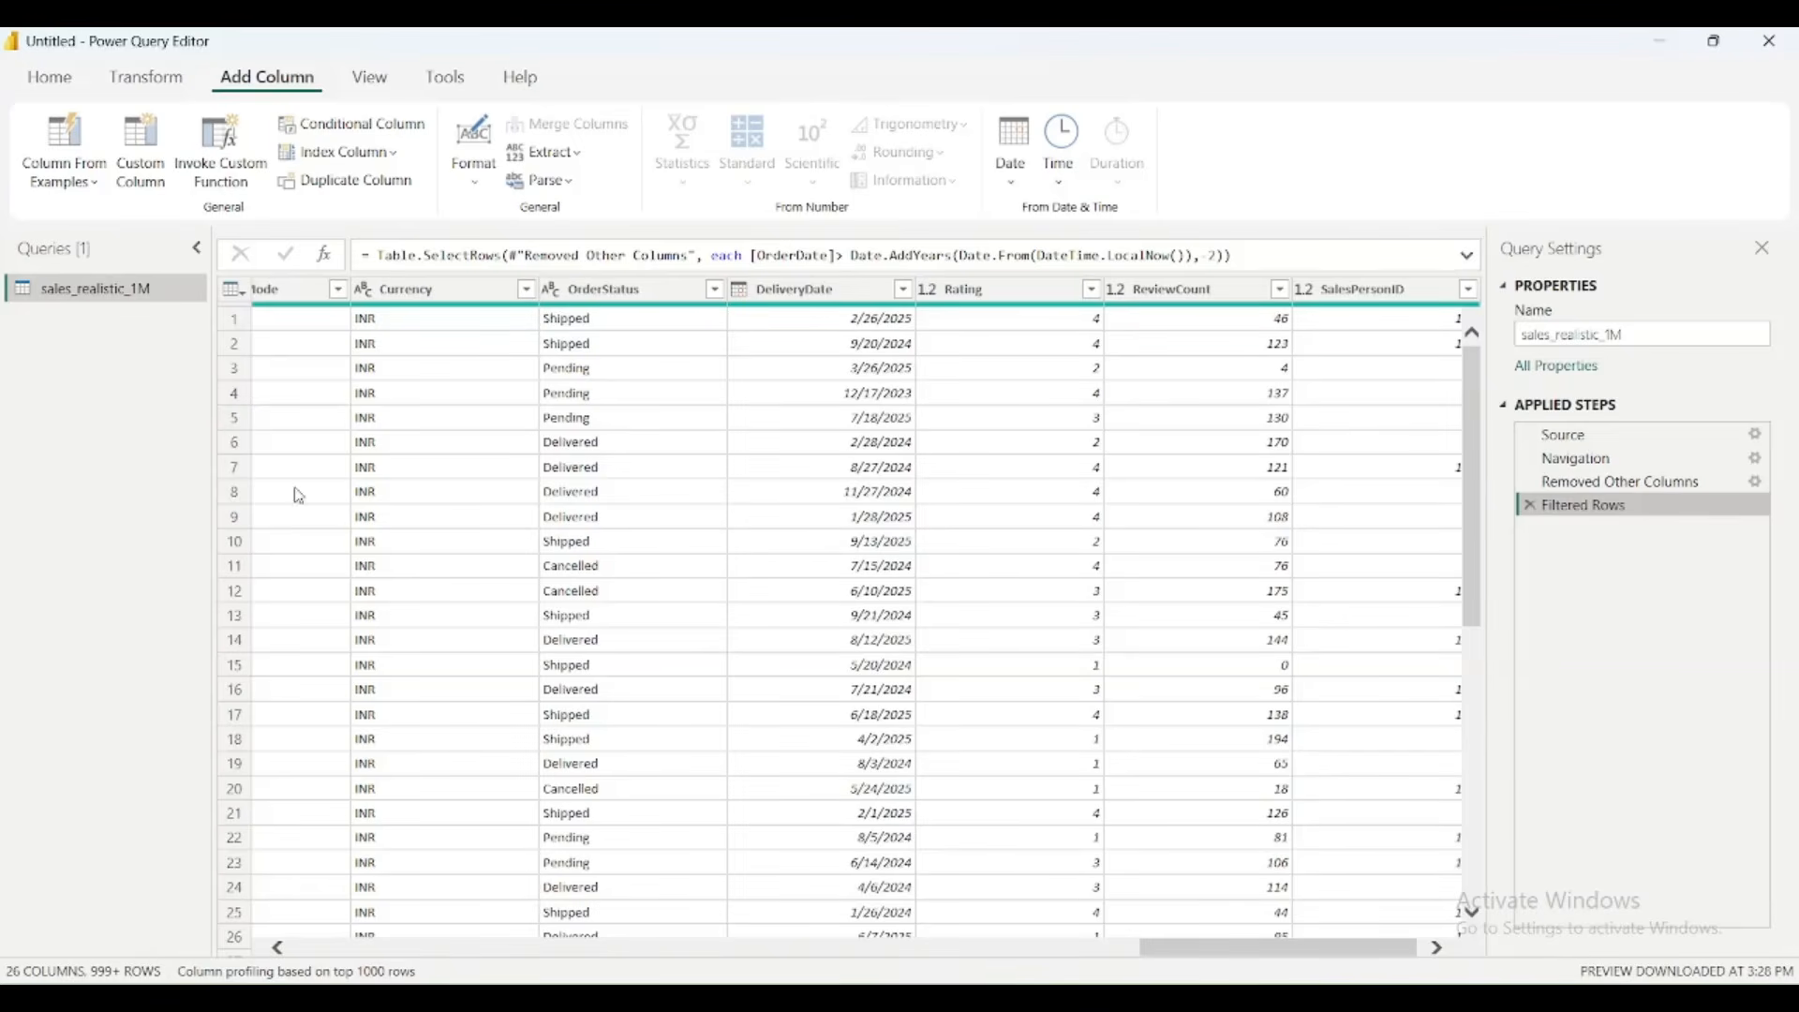
# - Define a new column from examples based on CustomerName, giving the number after the underscore as the first row's sample value
pyautogui.moveTo(1310, 953); pyautogui.dragTo(491, 933)
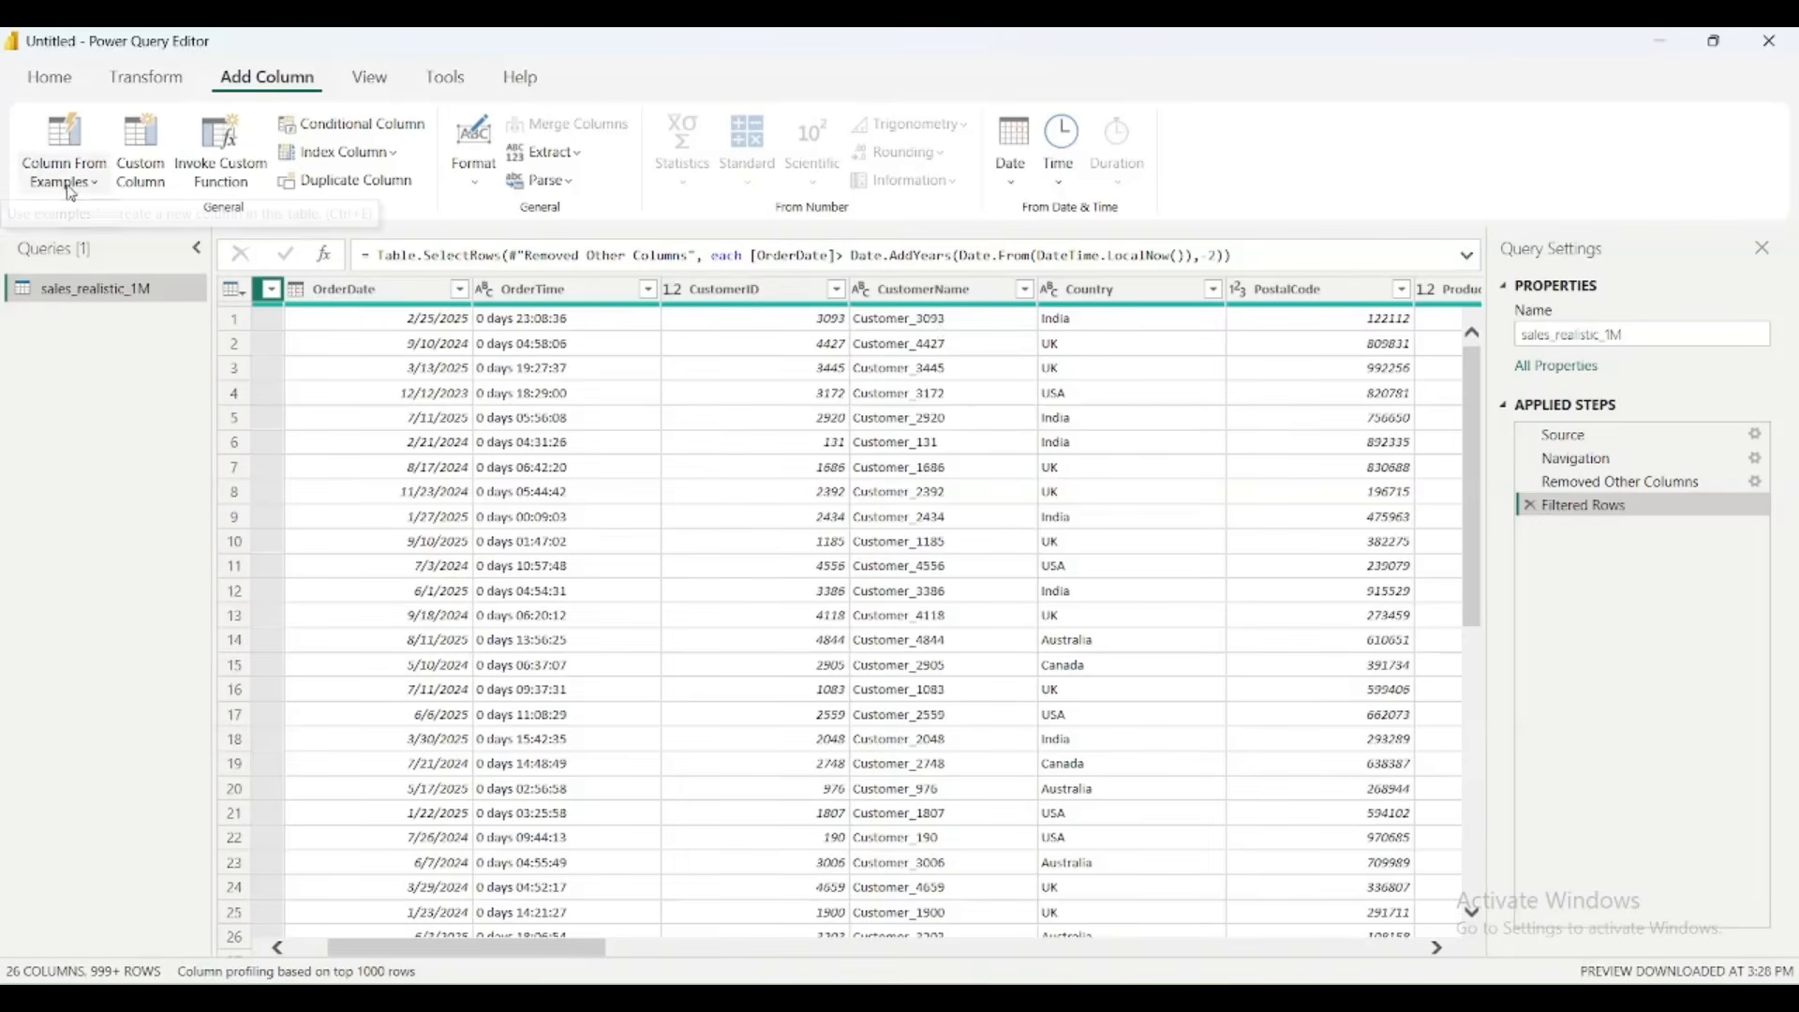
pyautogui.click(956, 292)
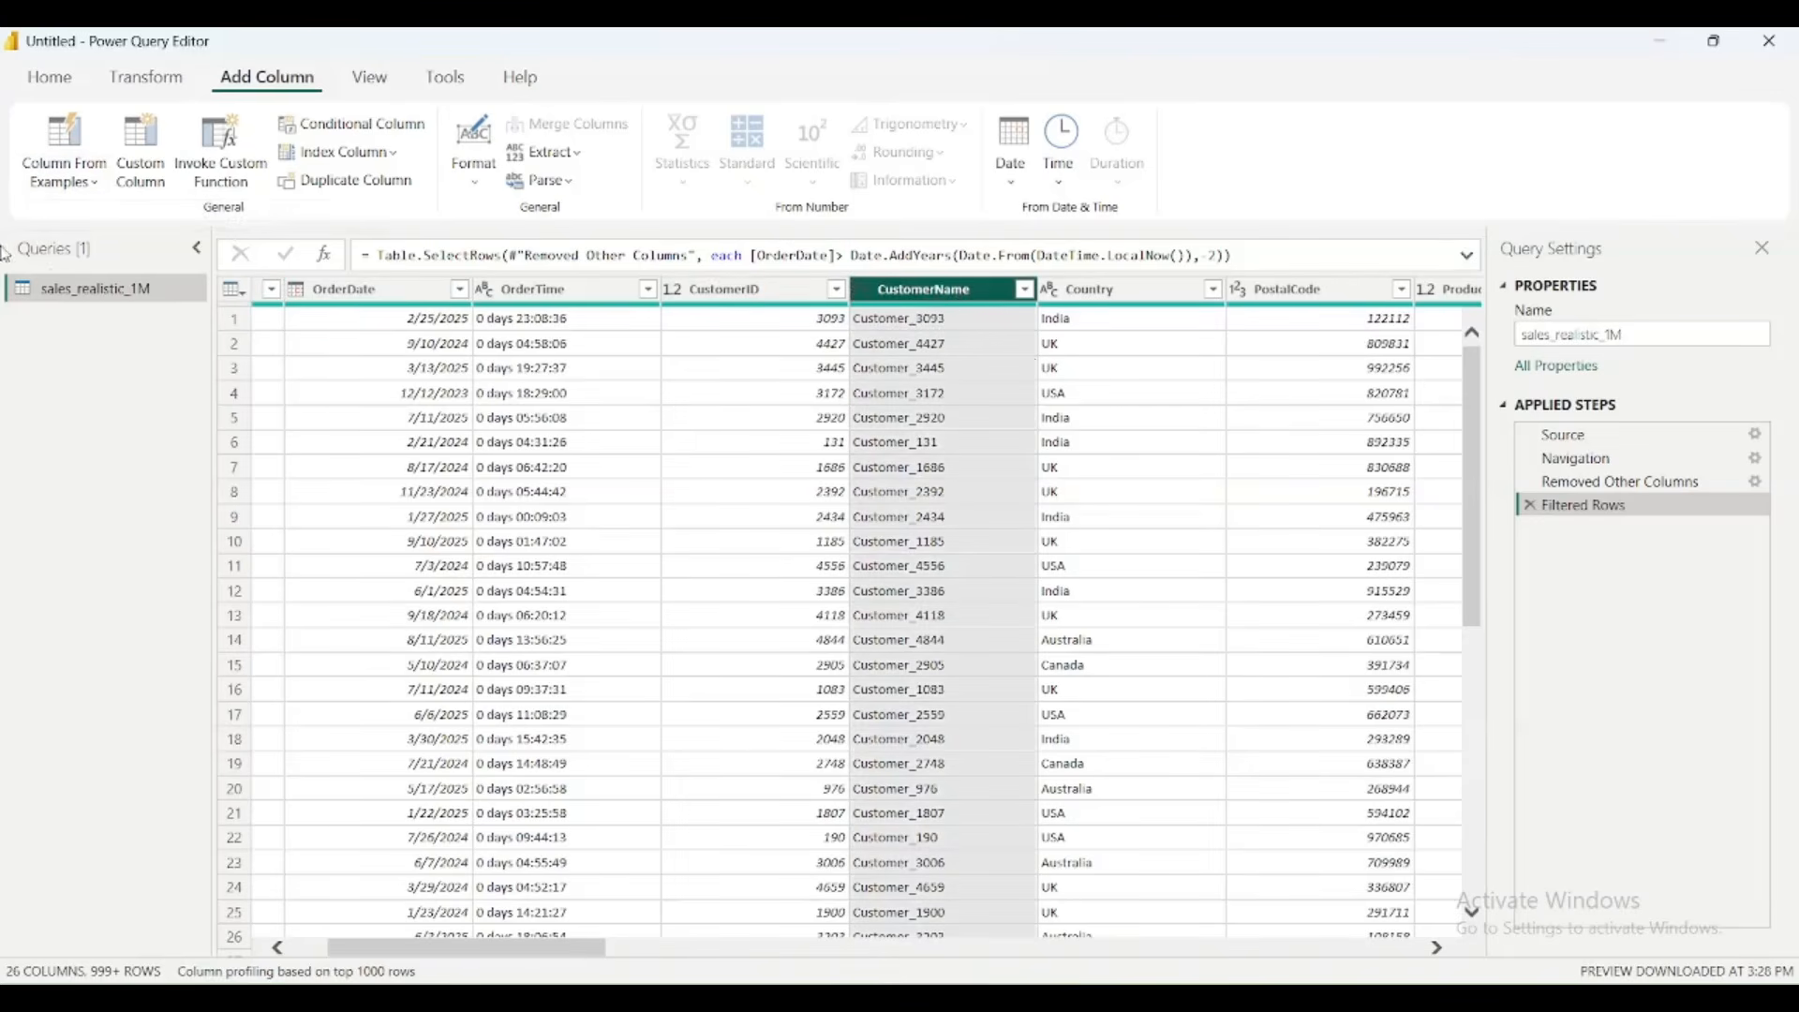
pyautogui.click(64, 176)
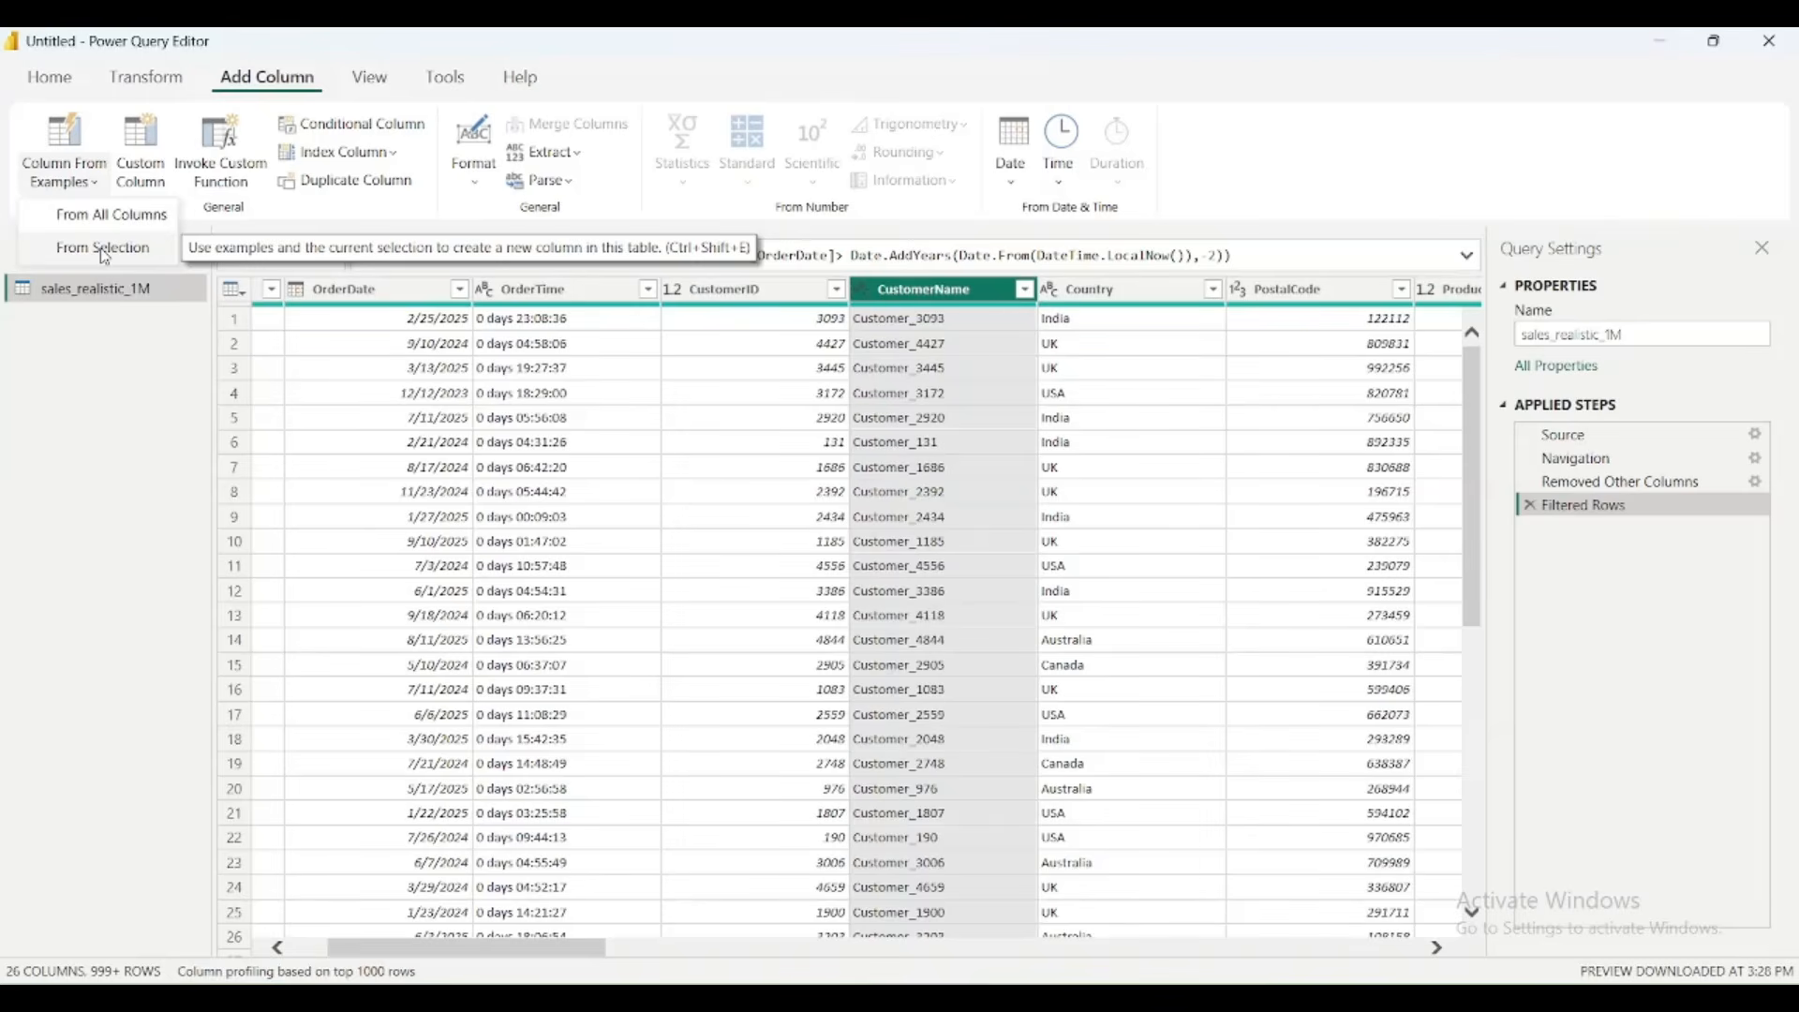
pyautogui.click(103, 248)
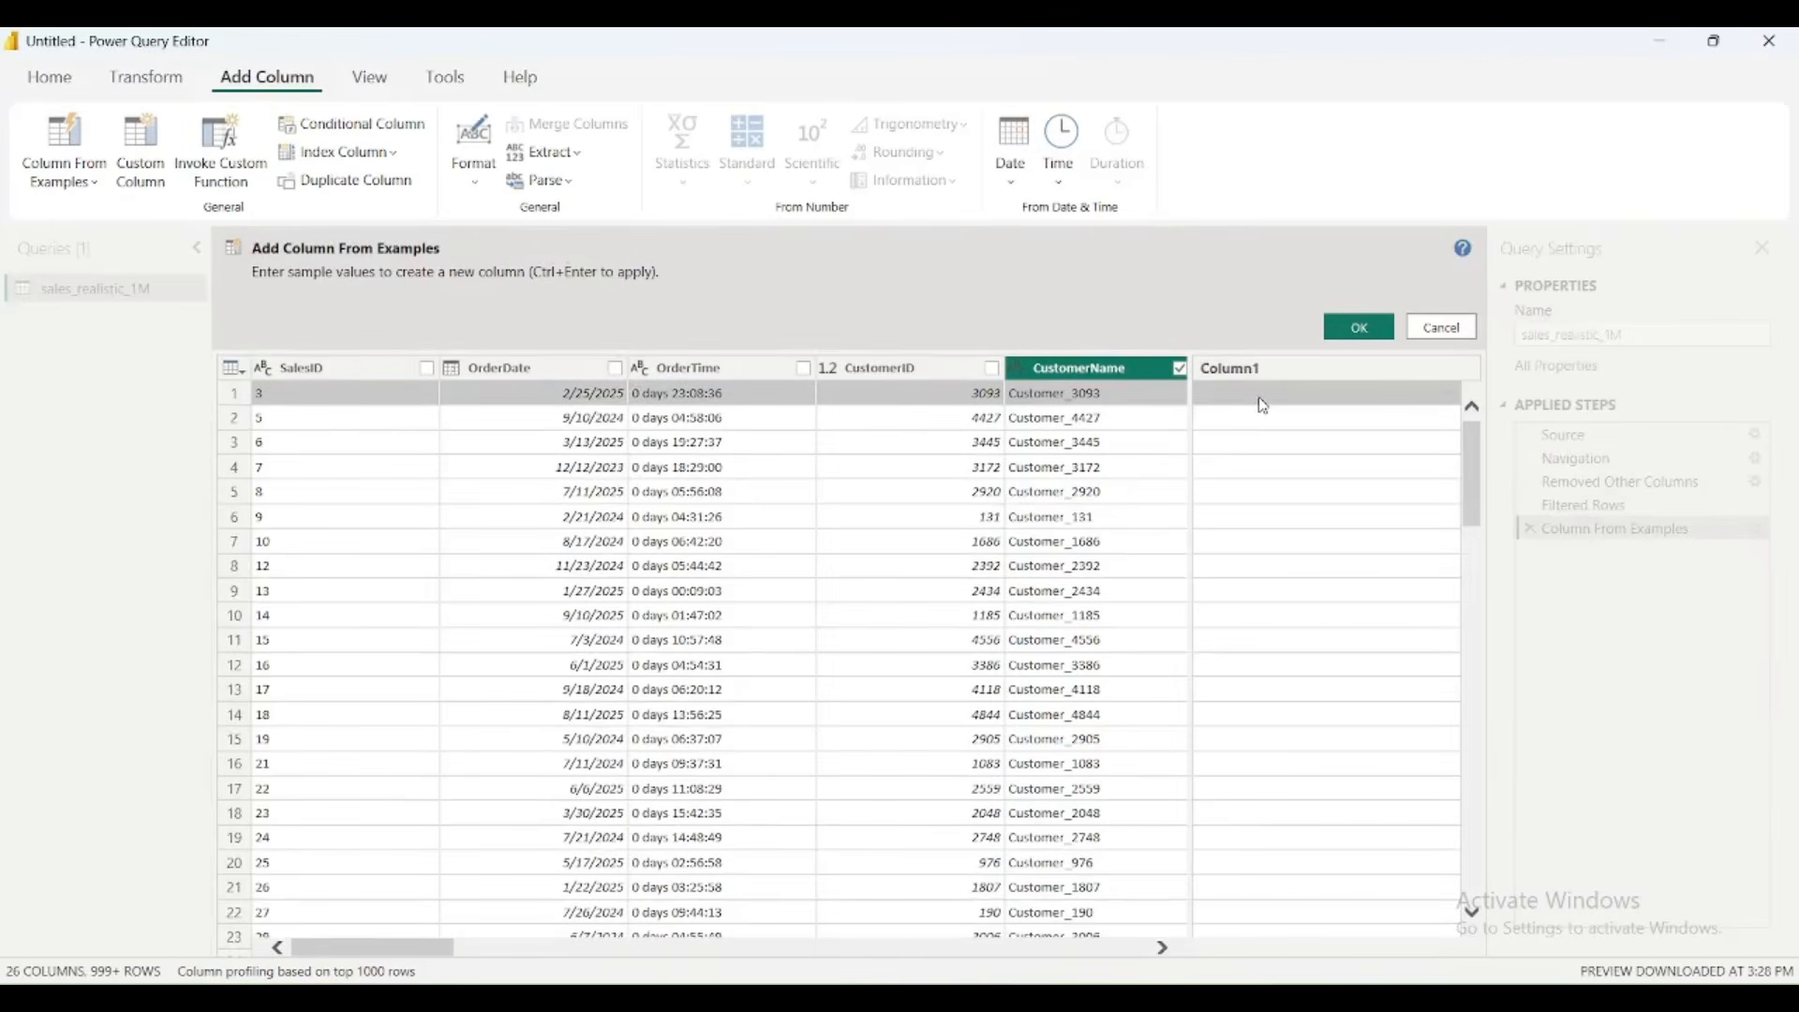
pyautogui.click(1261, 396)
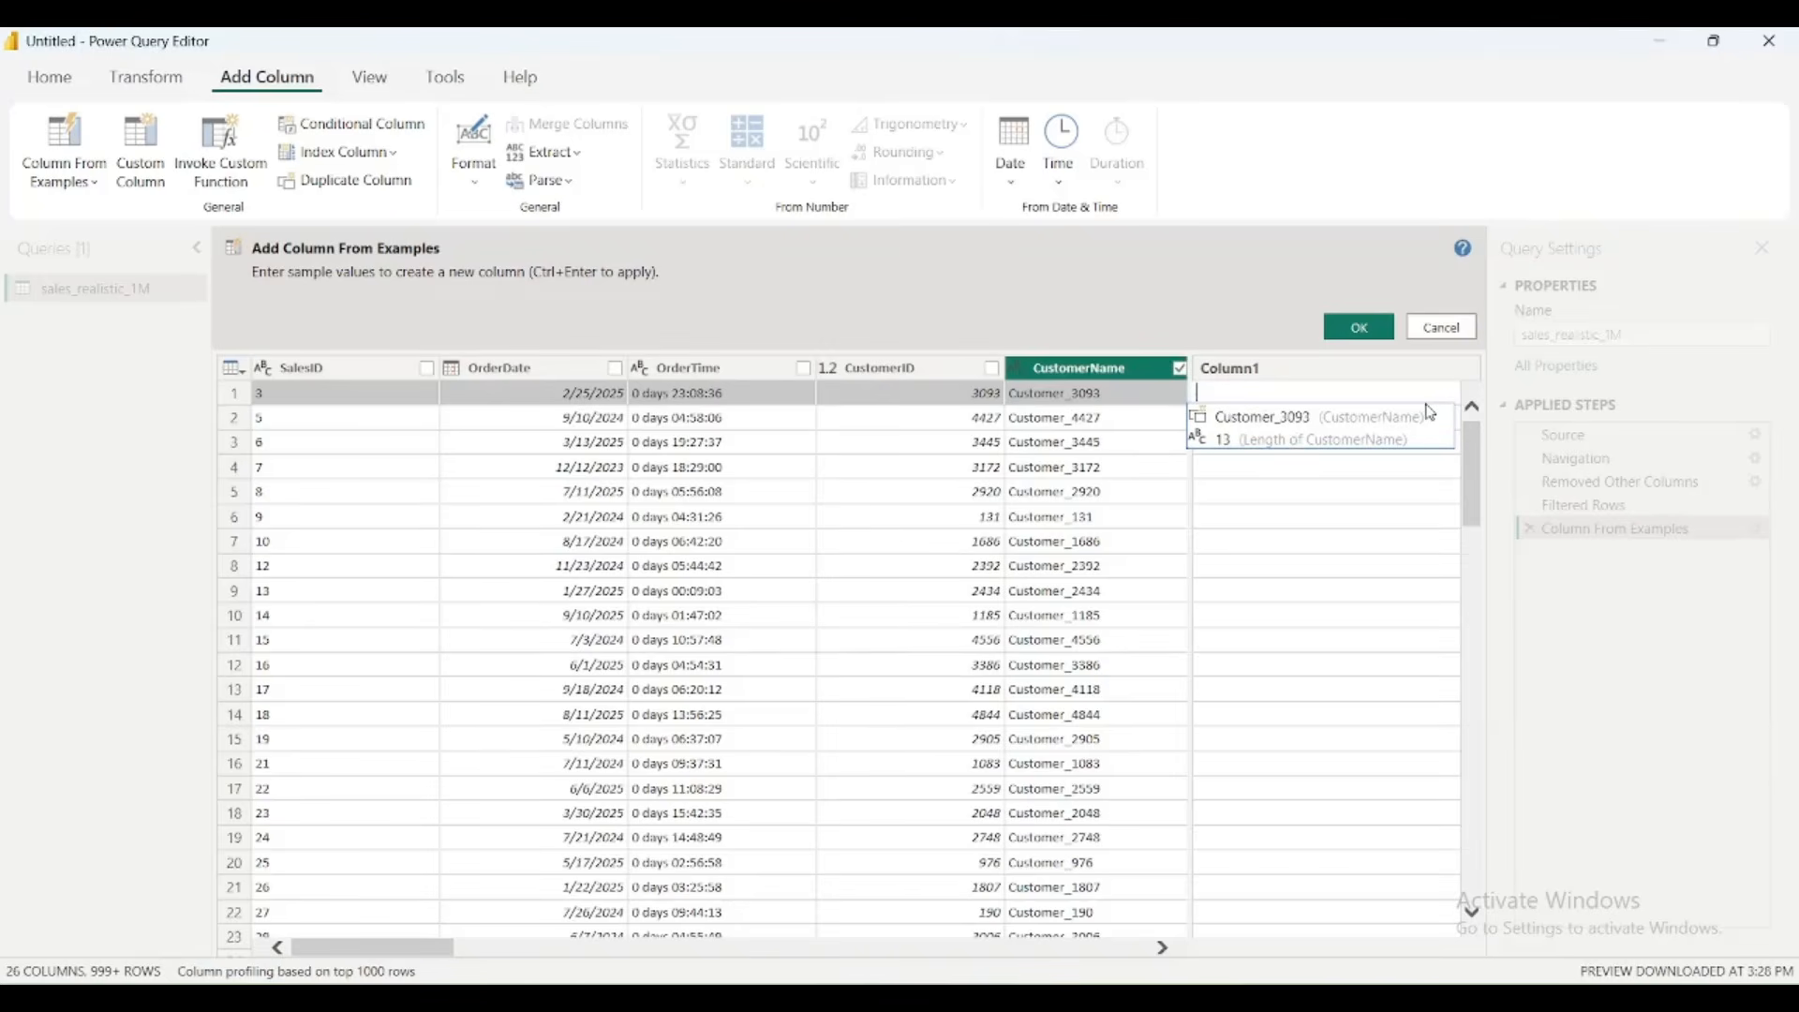
pyautogui.write('30')
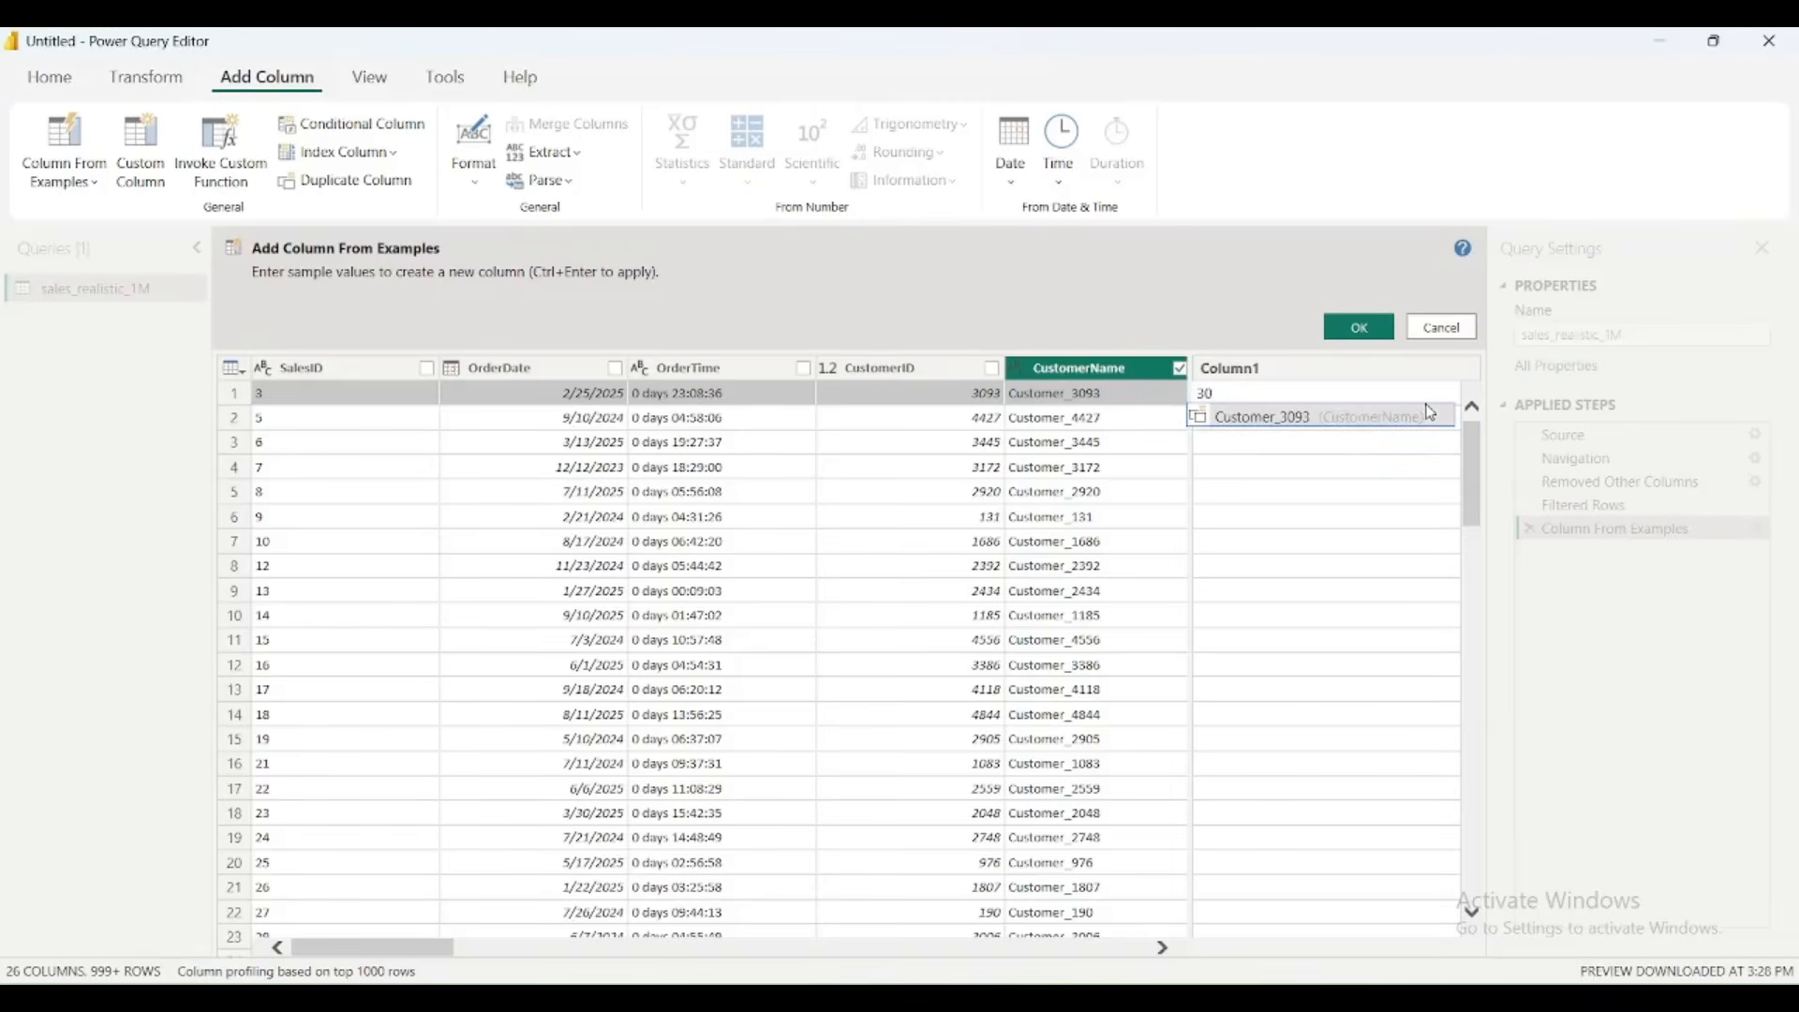
pyautogui.click(1429, 412)
pyautogui.moveTo(1350, 396); pyautogui.dragTo(1185, 393)
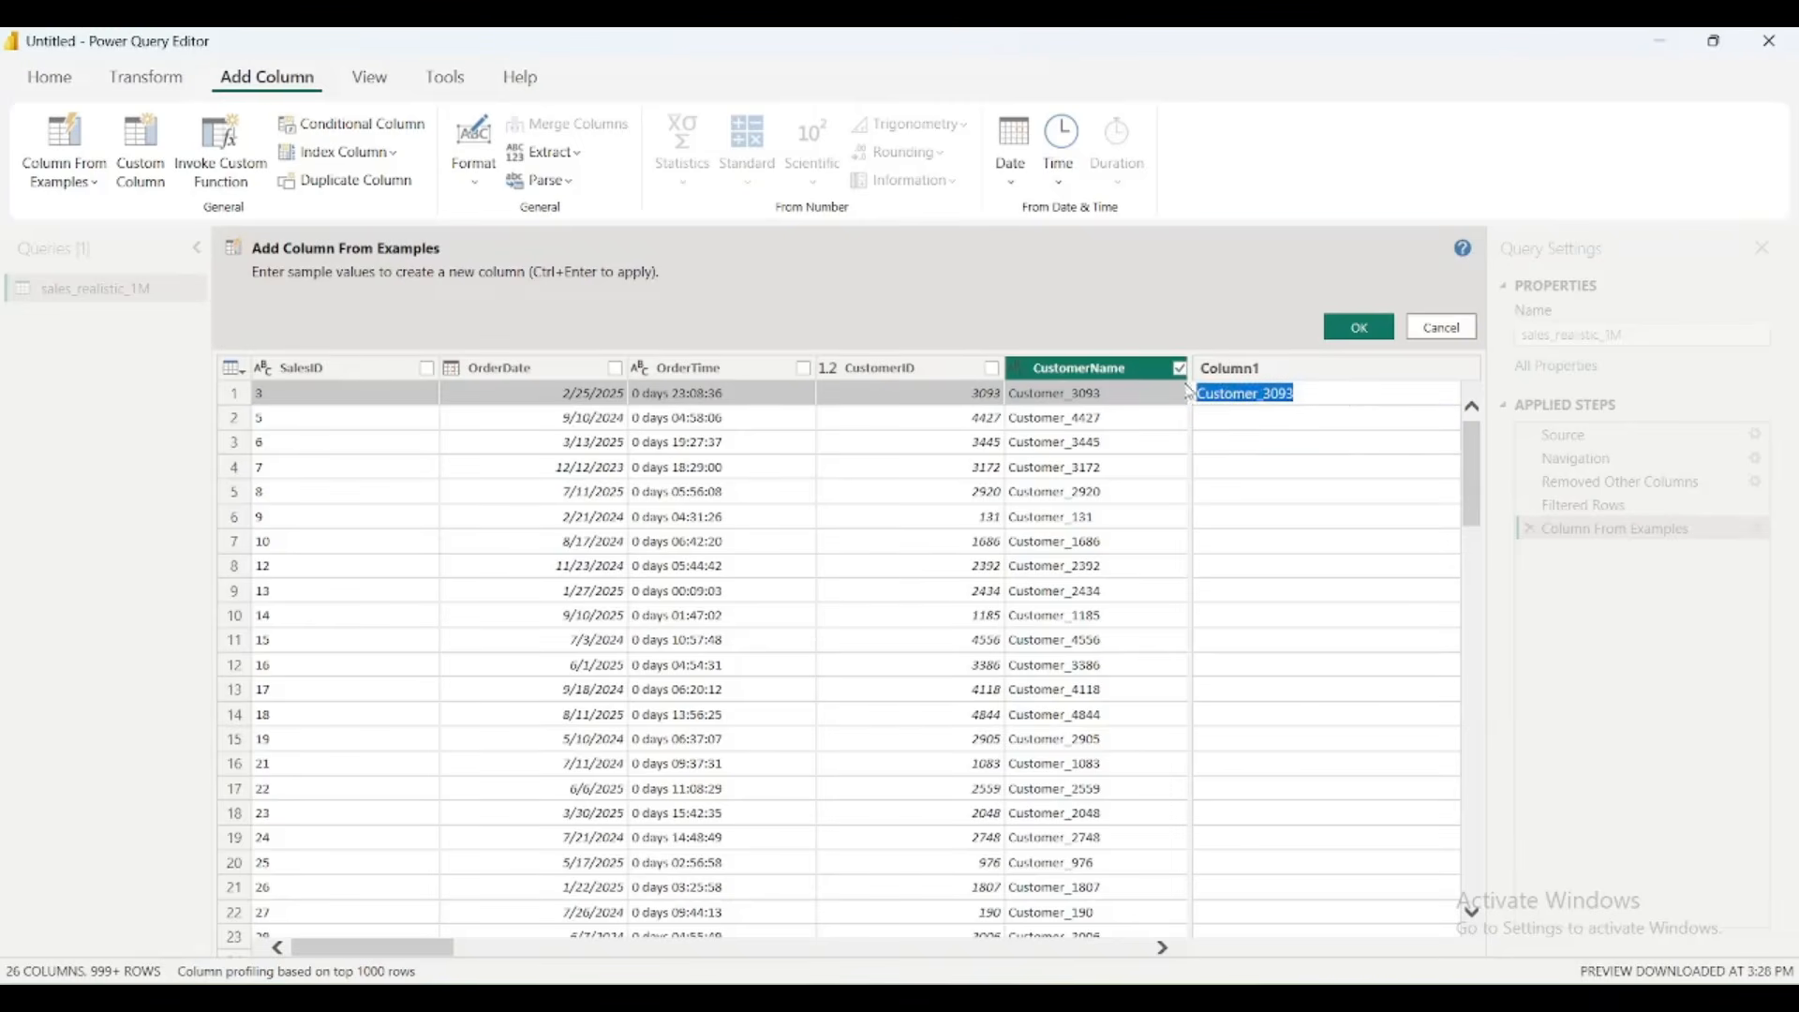
pyautogui.write('309')
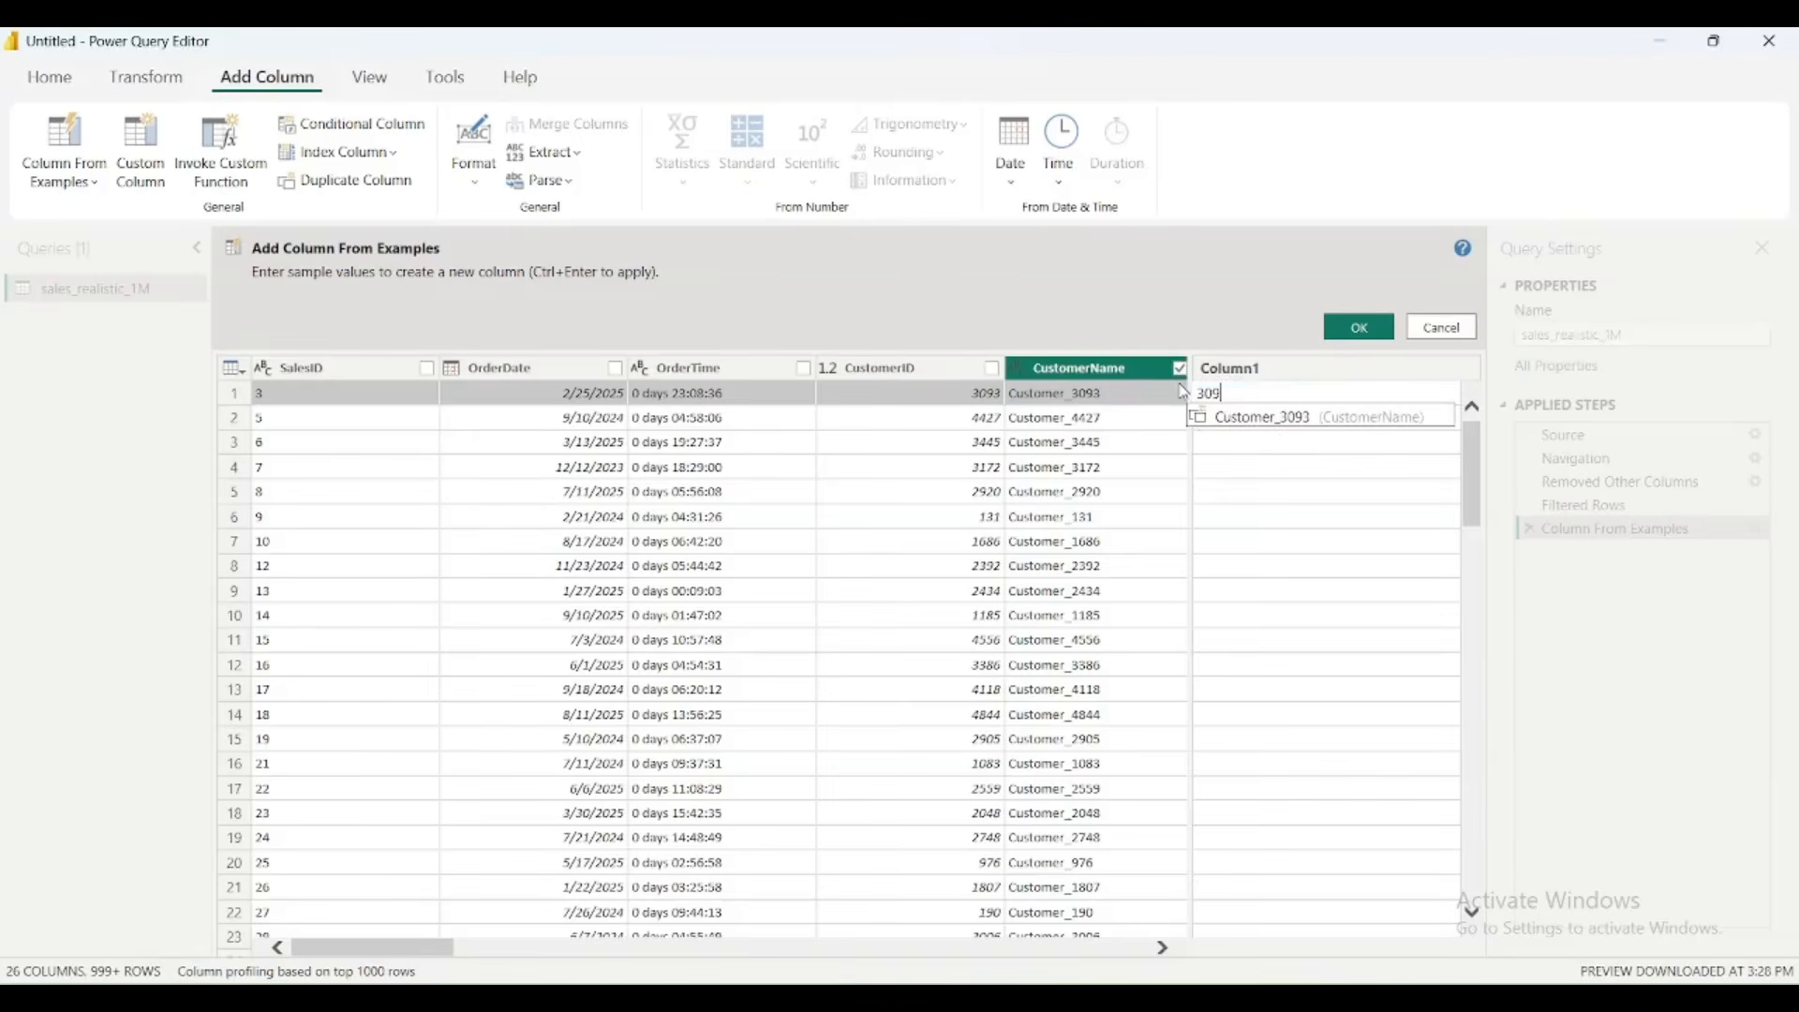
pyautogui.write('3')
pyautogui.press('Return')
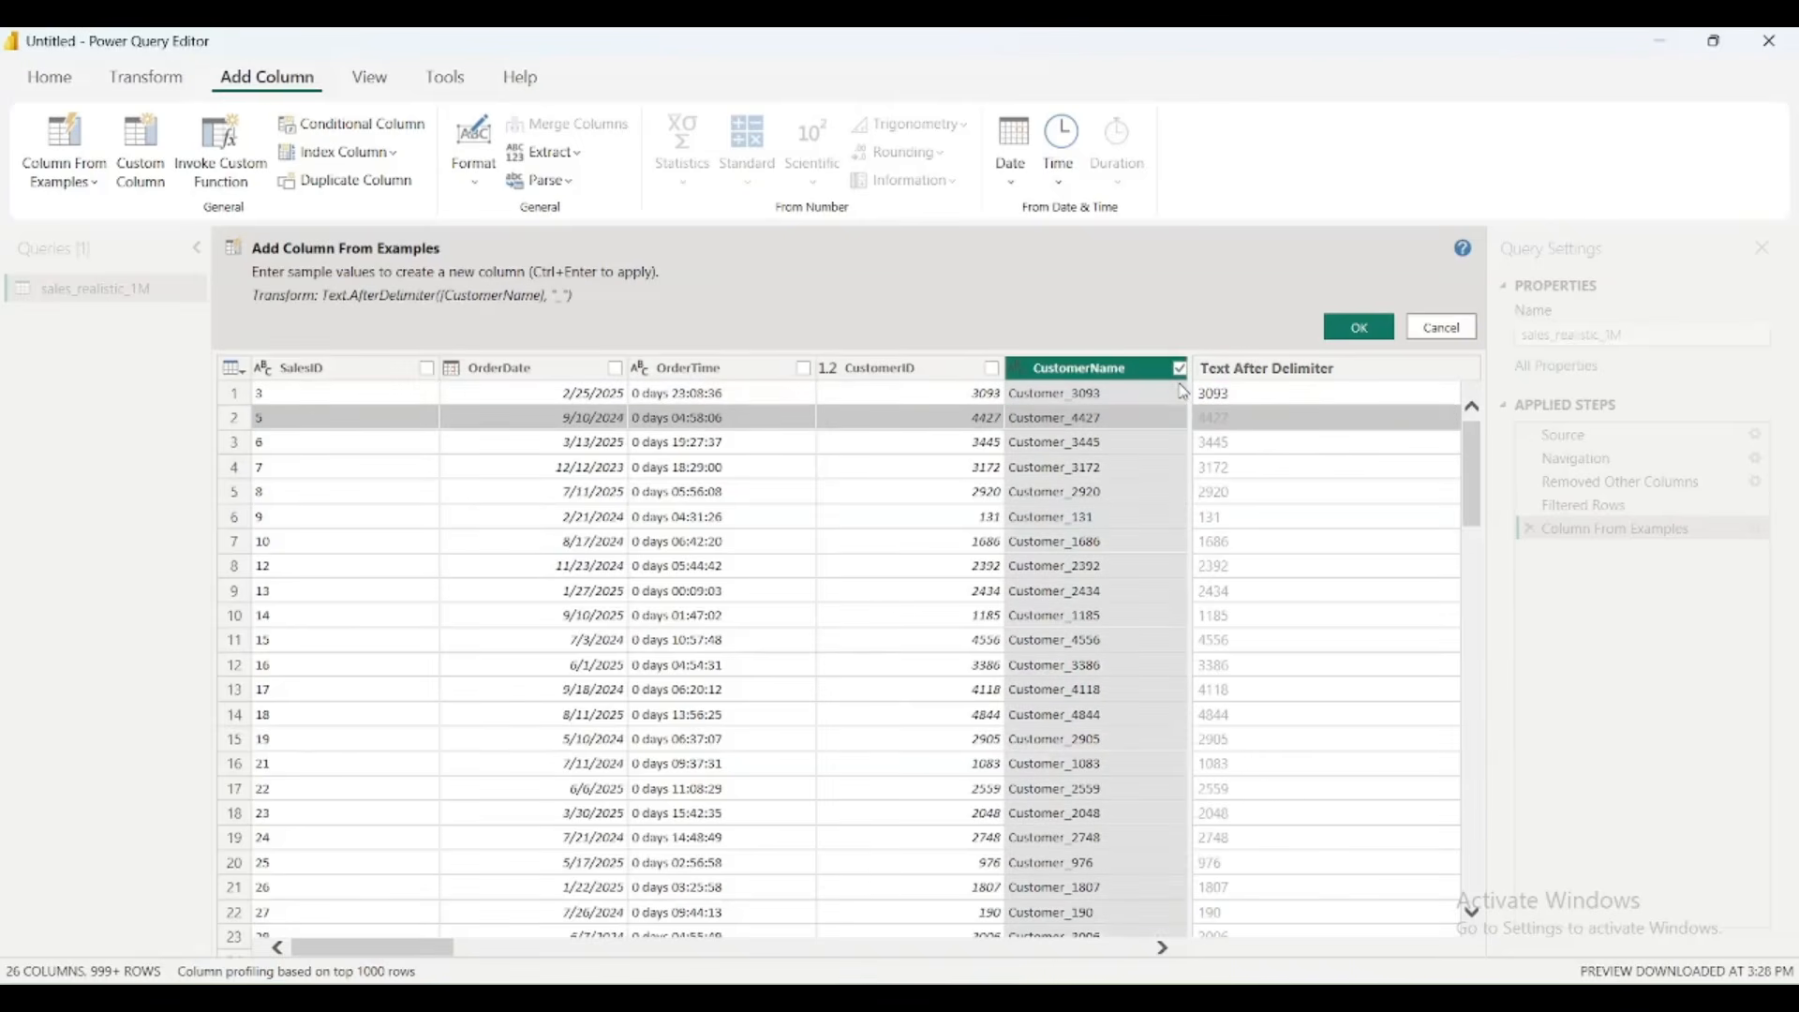
# - Check the extracted values down the rows and add the example-based column to the table
pyautogui.scroll(-6, 1280, 850)
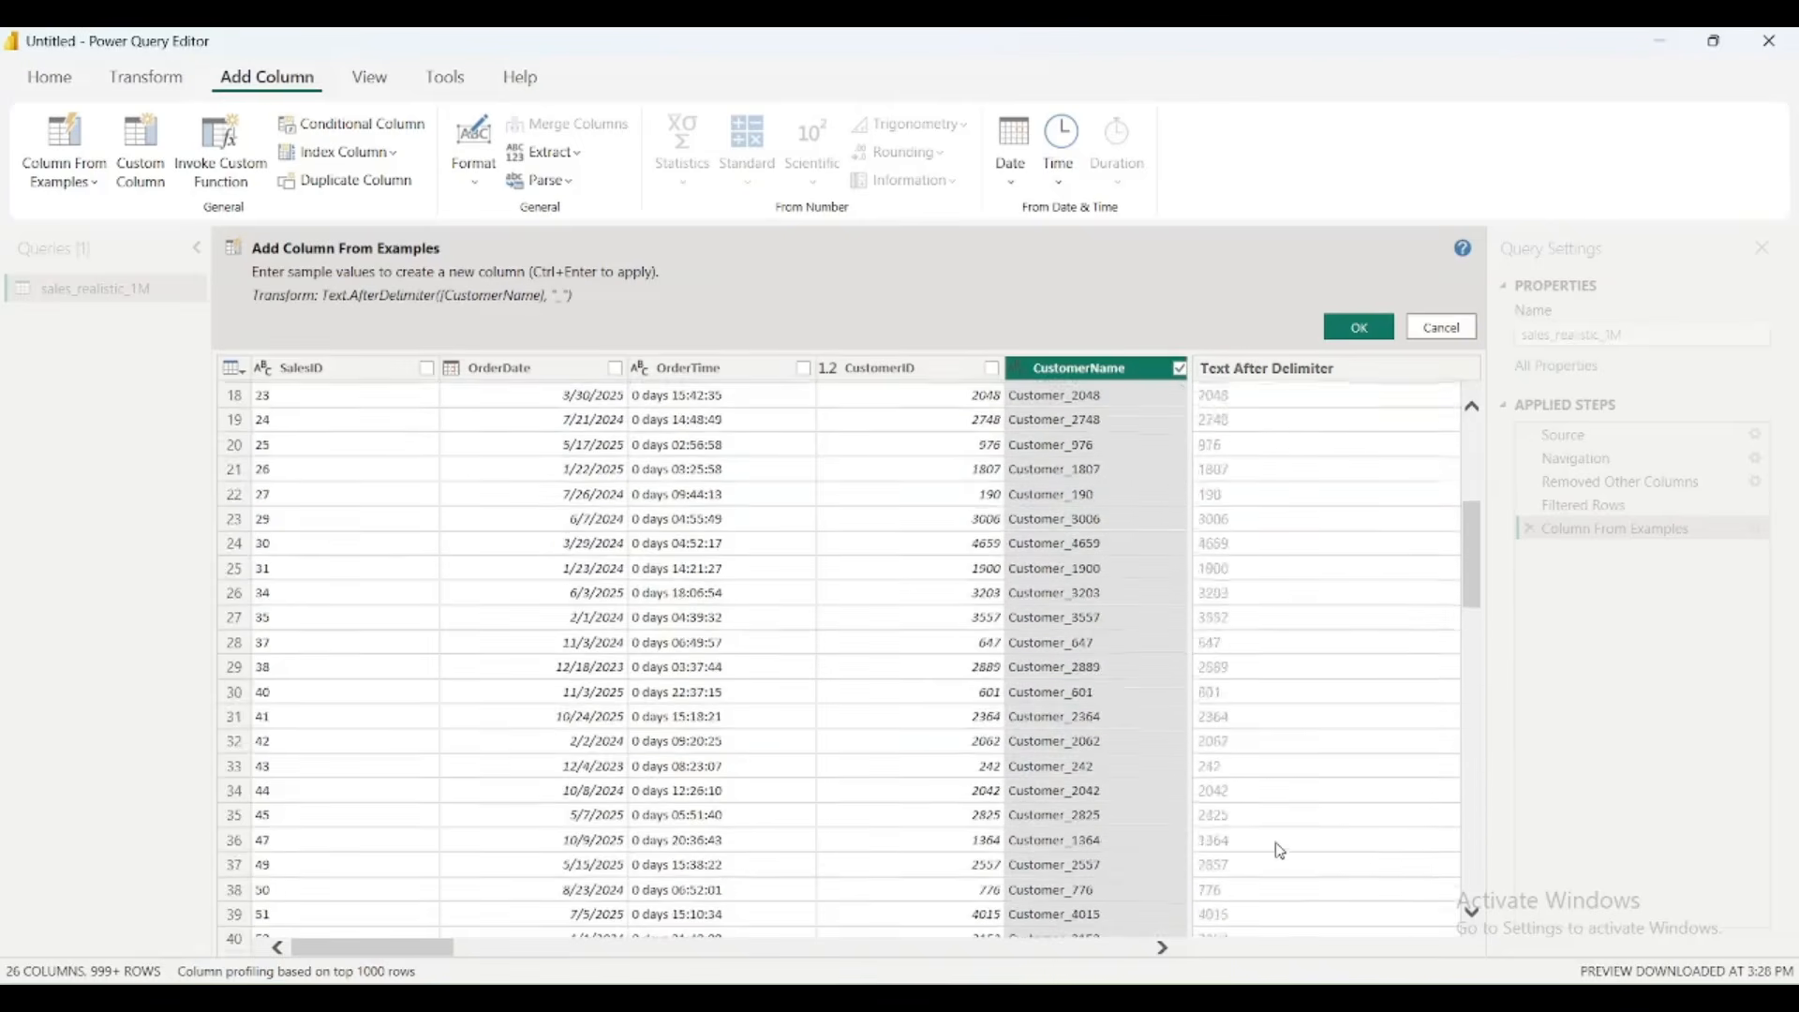
pyautogui.scroll(-9, 1274, 693)
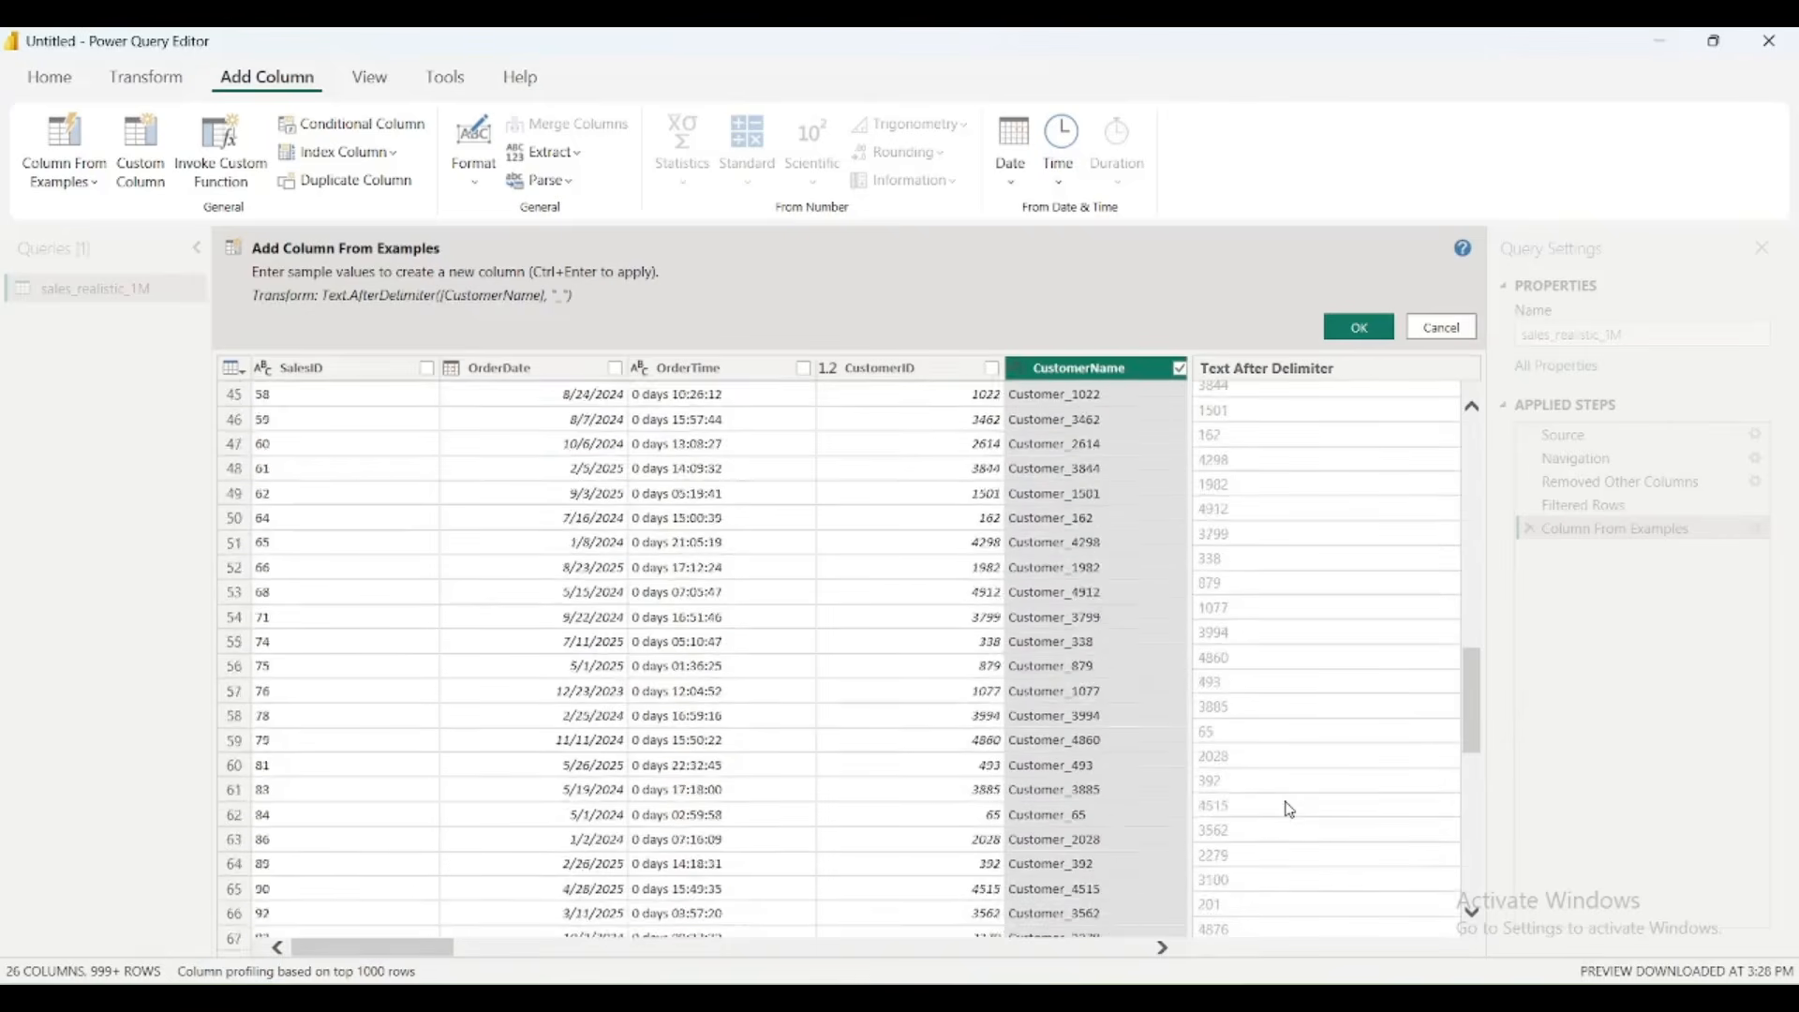
pyautogui.scroll(10, 1288, 807)
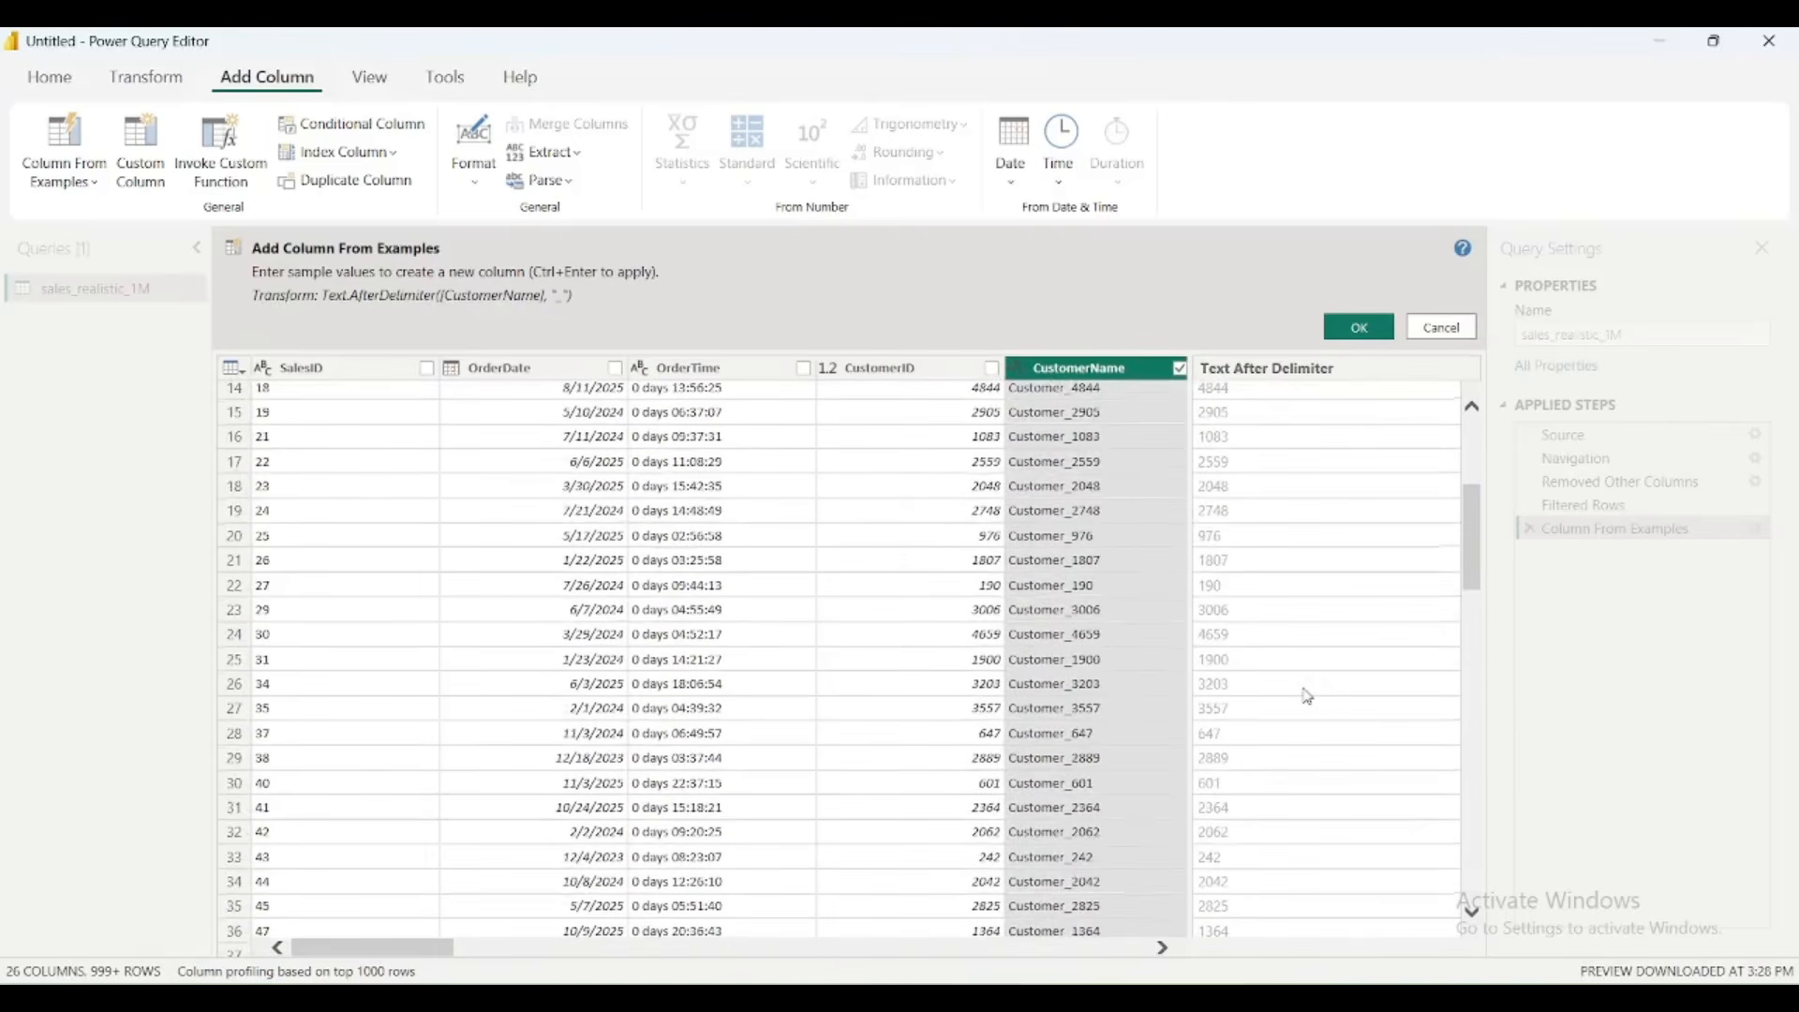
pyautogui.scroll(5, 1213, 688)
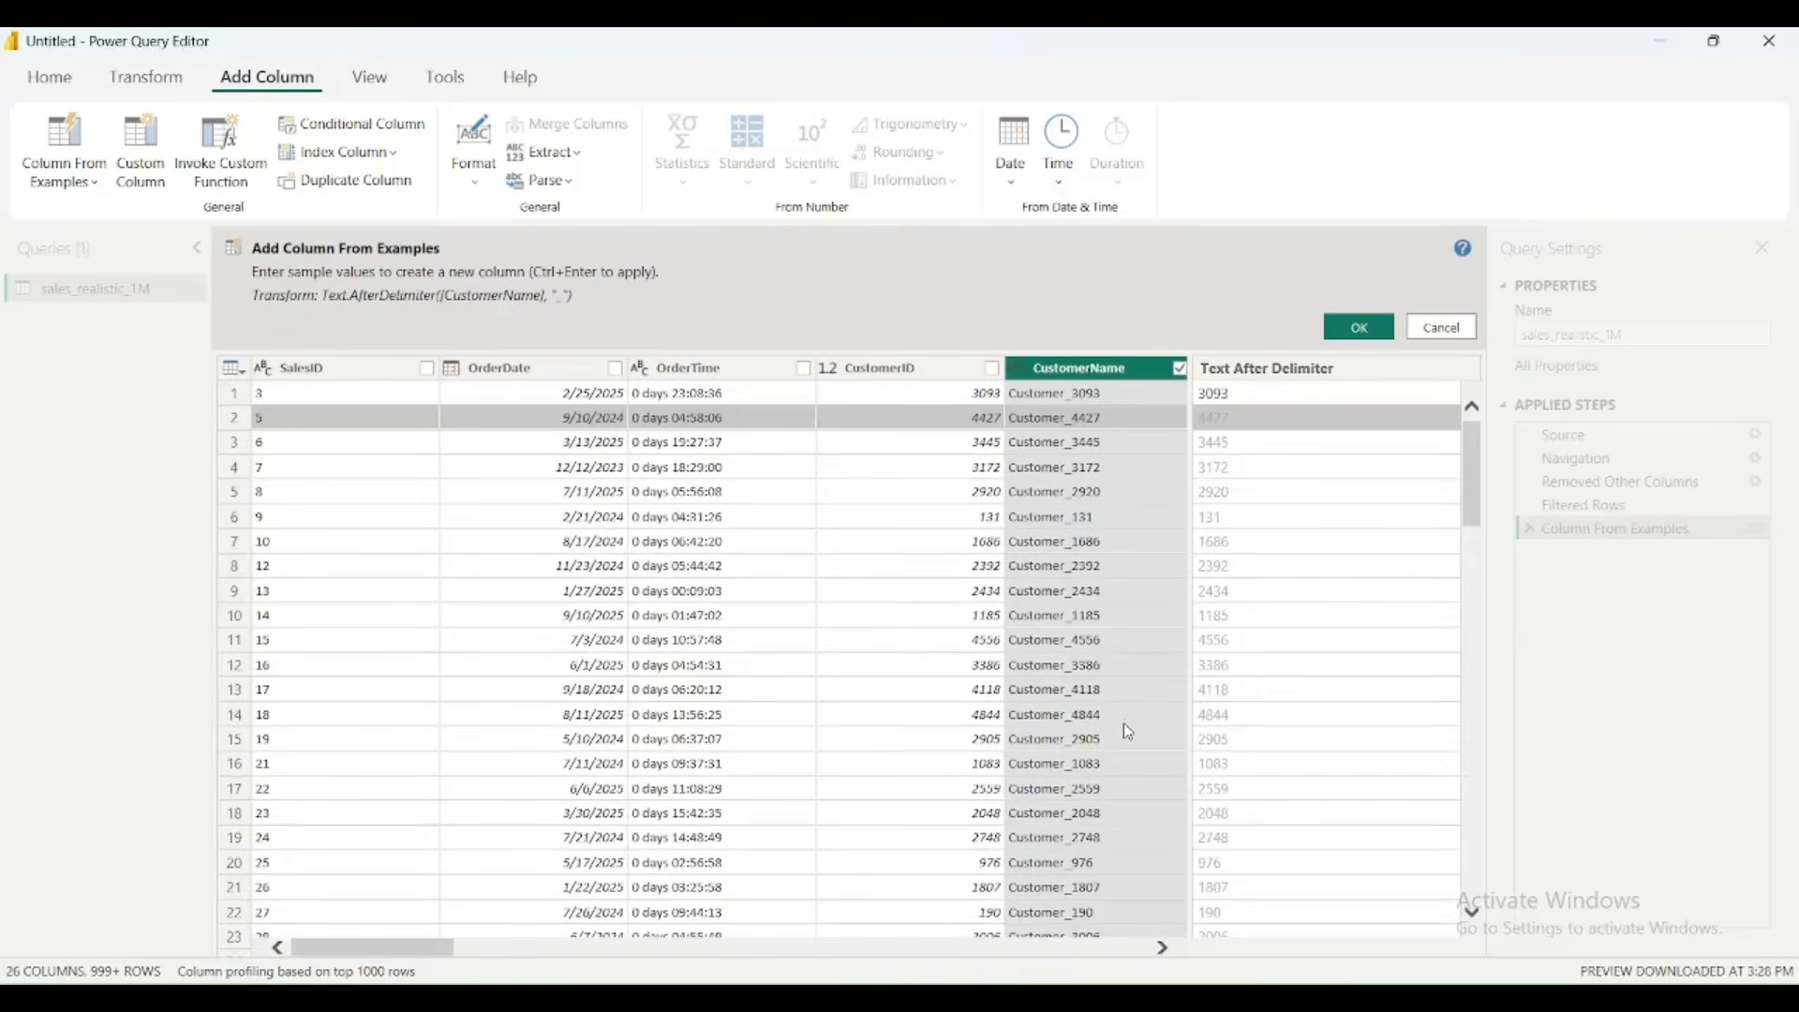
pyautogui.click(1360, 327)
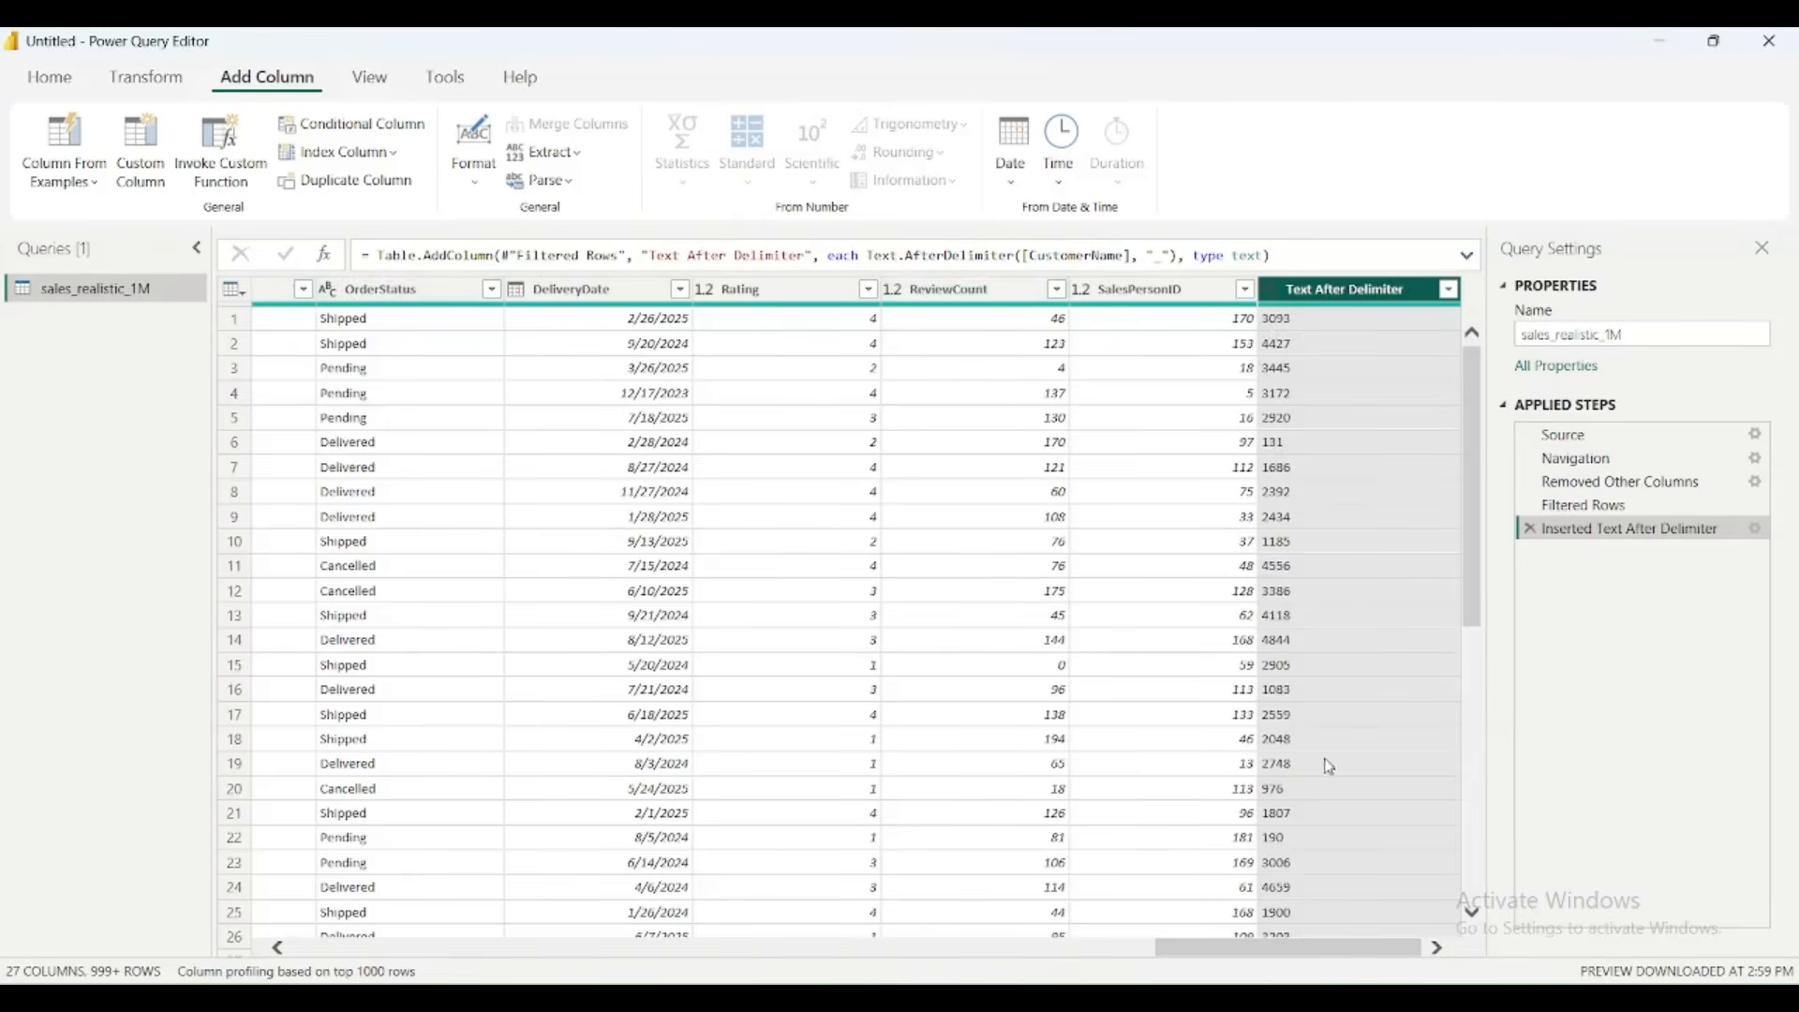
pyautogui.moveTo(1309, 954)
pyautogui.mouseDown()
pyautogui.moveTo(579, 944)
pyautogui.moveTo(1312, 946)
pyautogui.mouseUp()
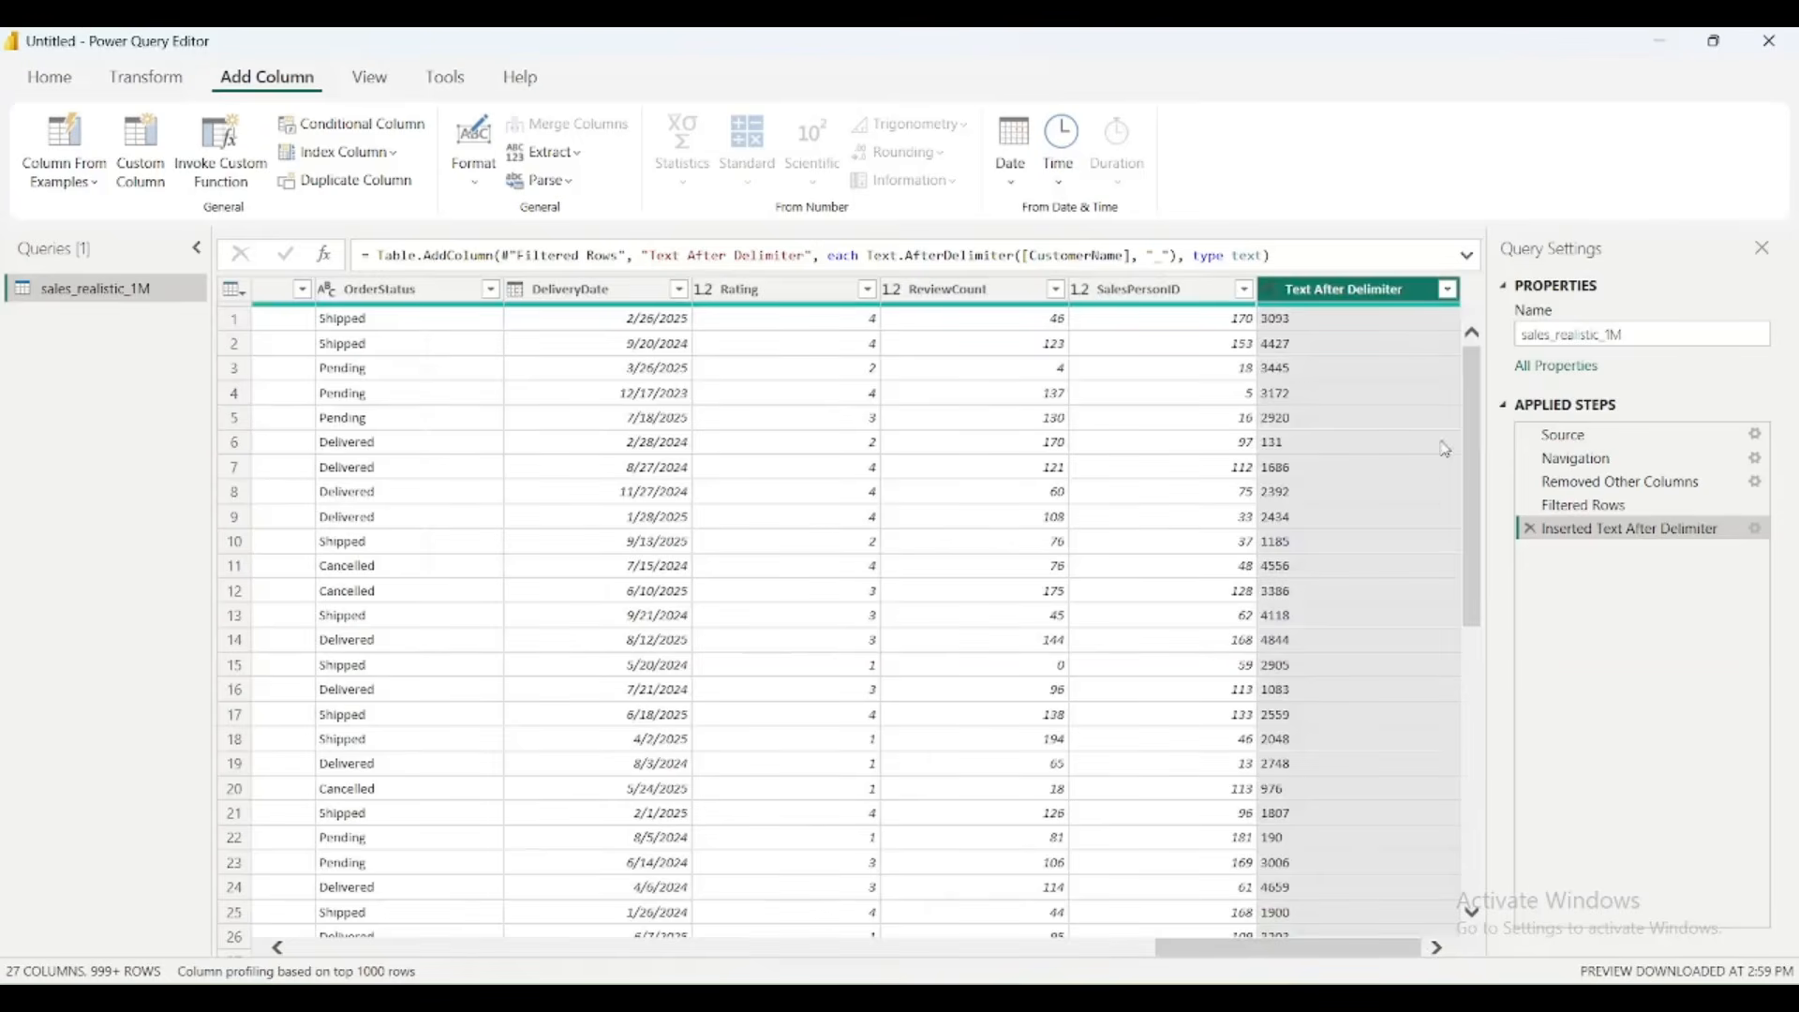
# - Check whether the native query can be viewed for the Inserted Text After Delimiter step
pyautogui.rightClick(1663, 532)
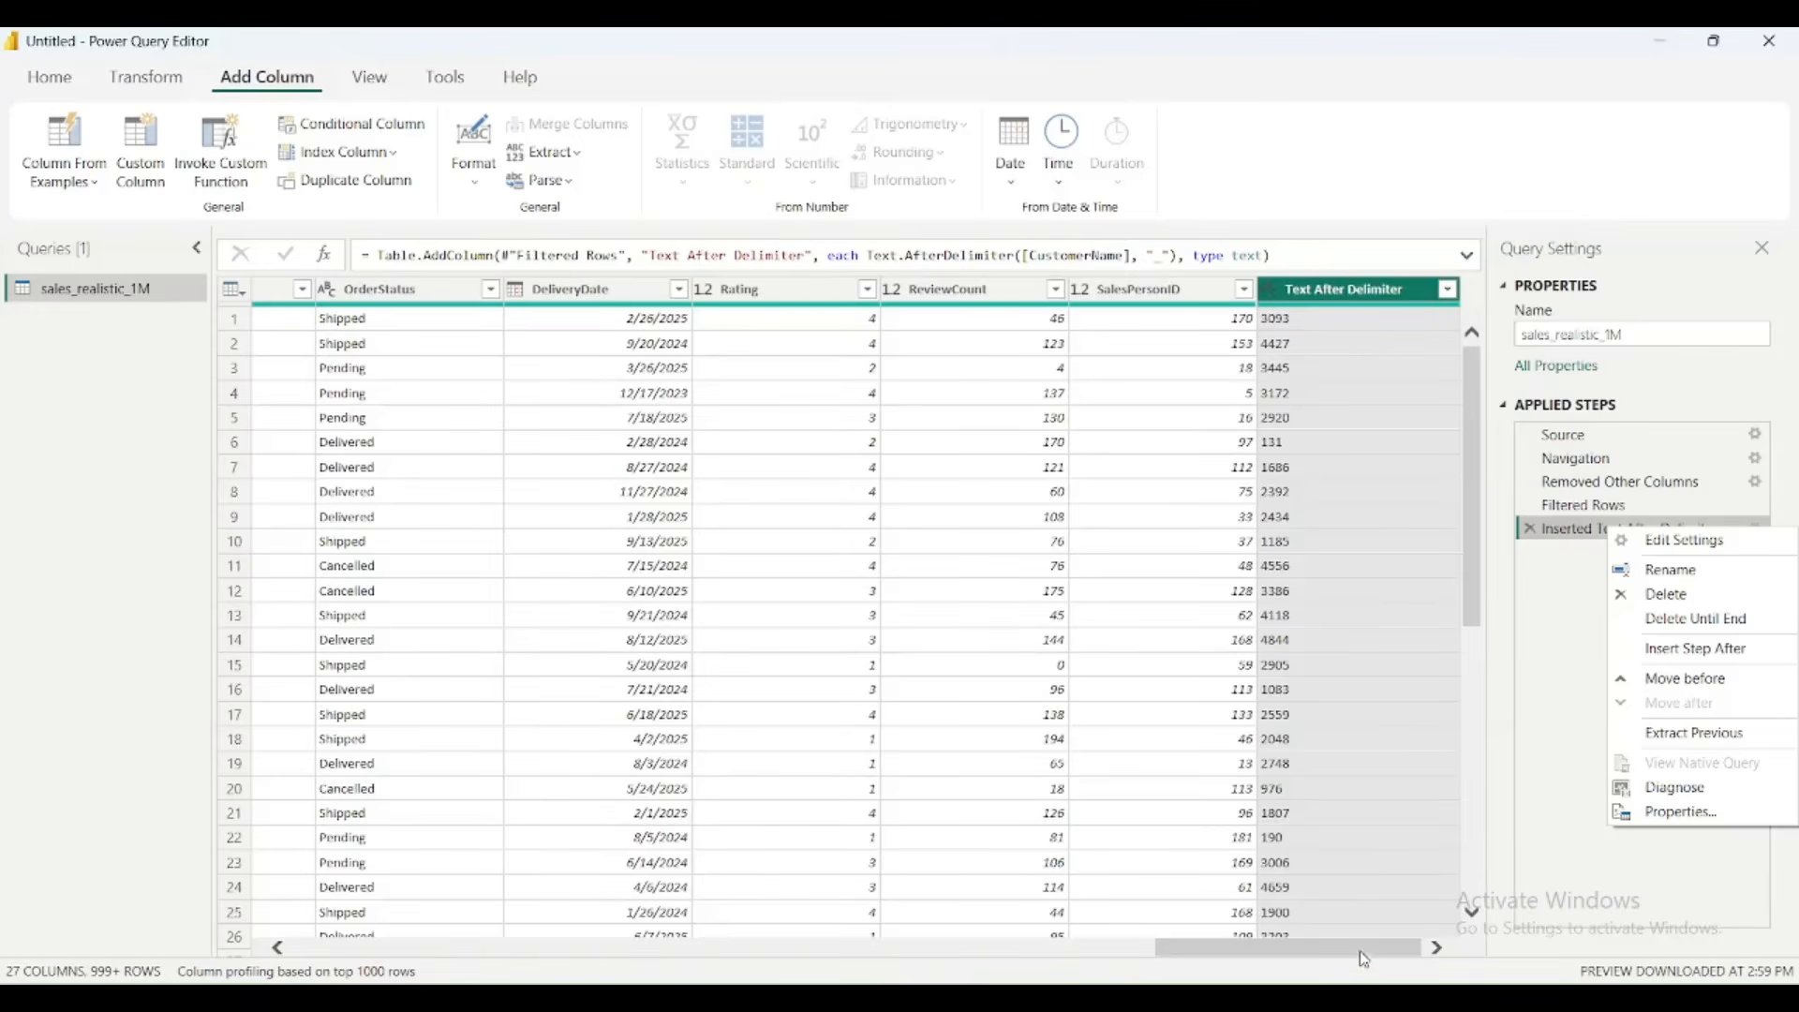
pyautogui.moveTo(1364, 956); pyautogui.dragTo(487, 948)
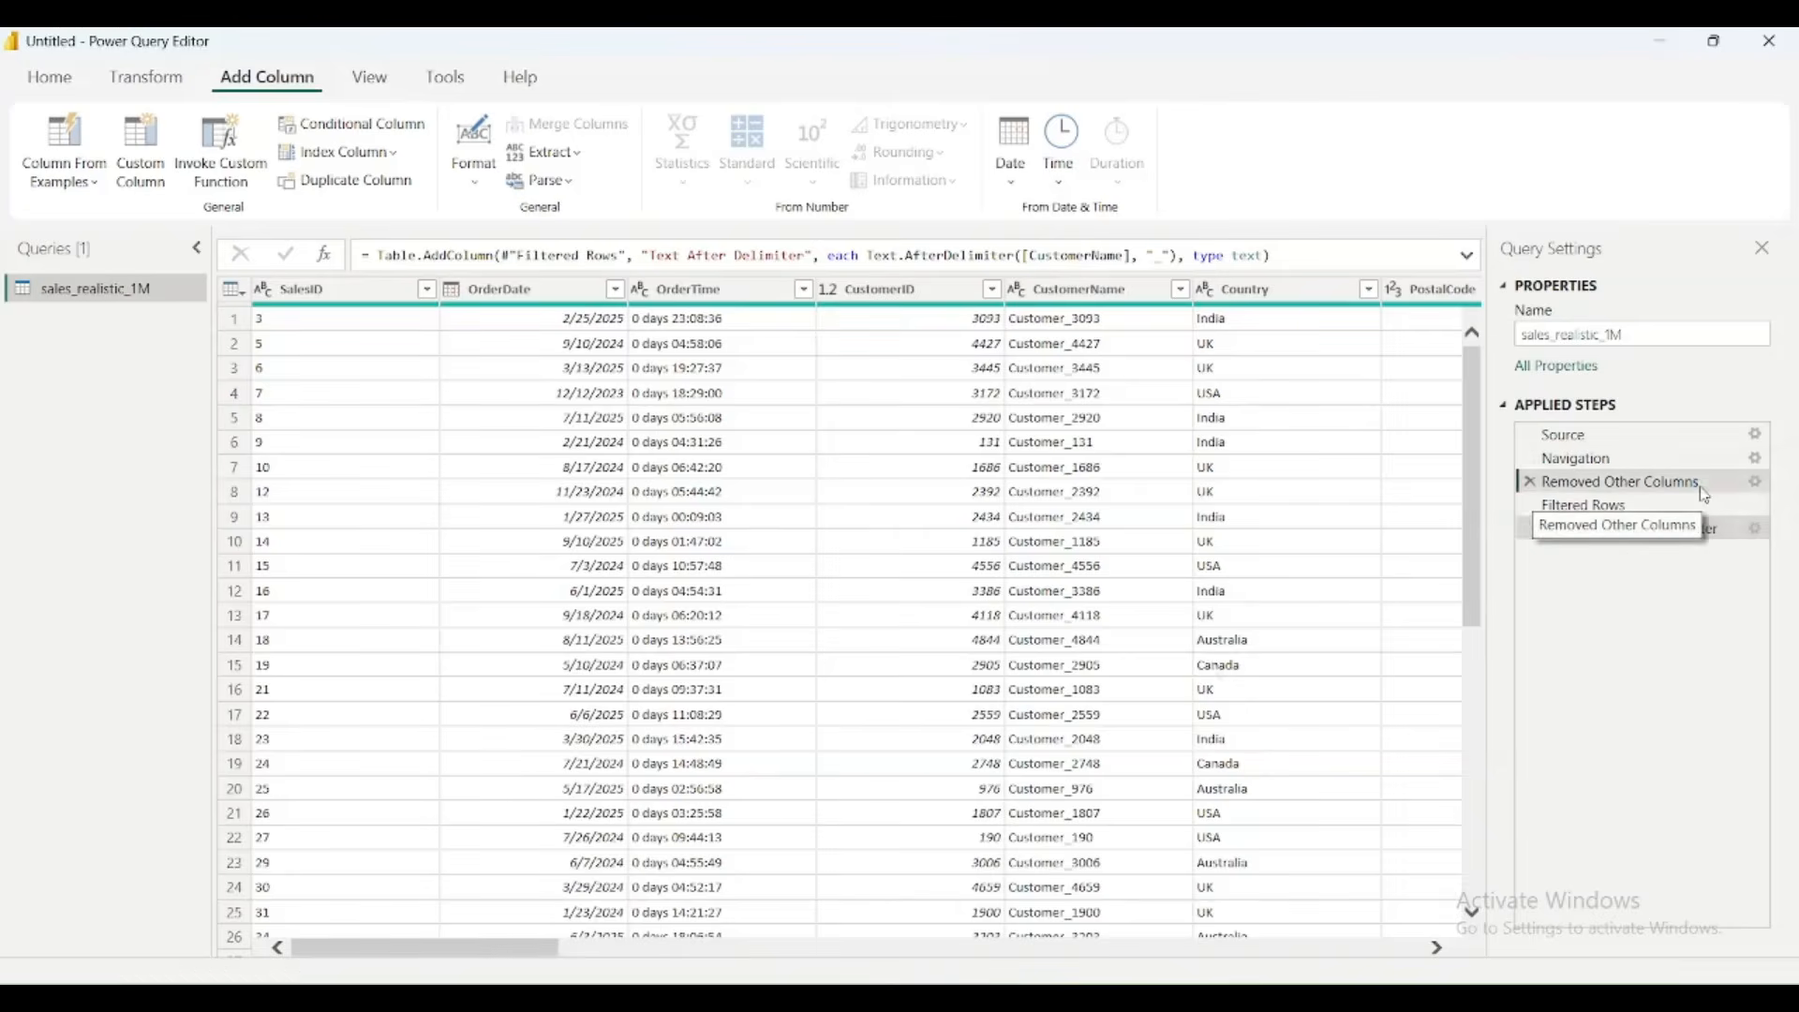
# - Review the kept columns in the Removed Other Columns step, searching its column choices for "id" and cancelling without changes
pyautogui.click(1631, 481)
pyautogui.click(1755, 481)
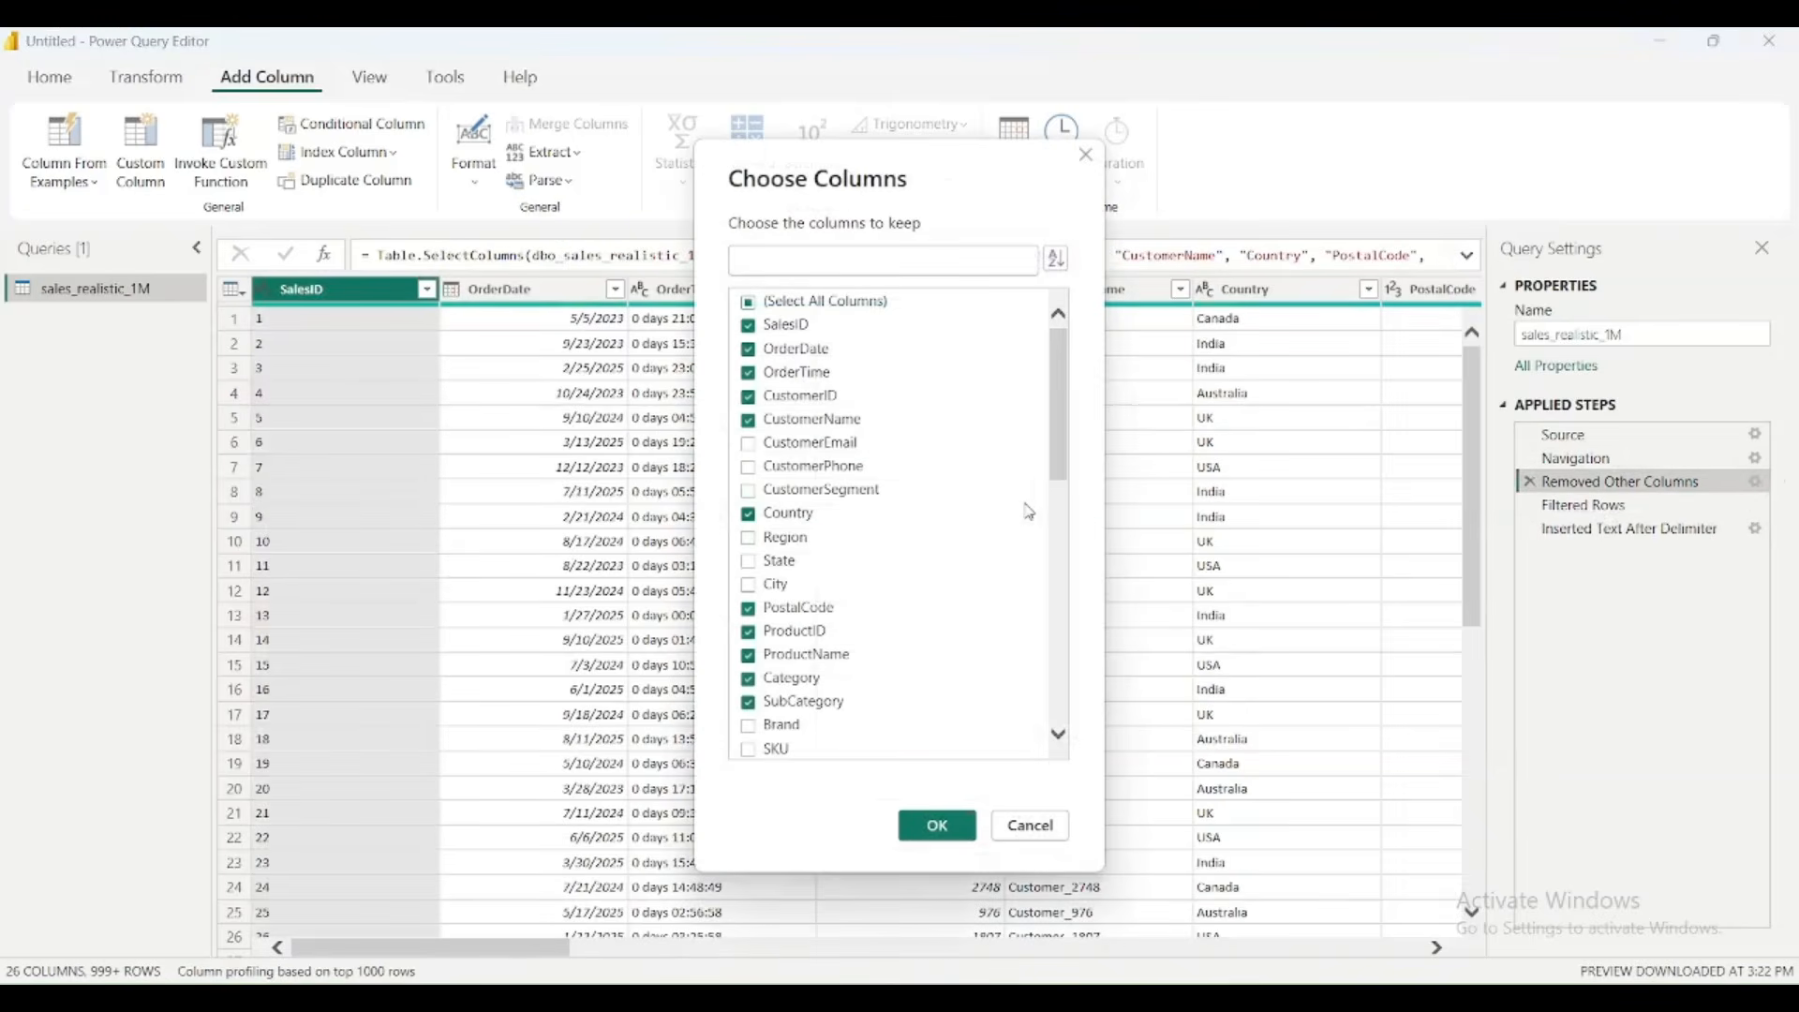
pyautogui.click(829, 257)
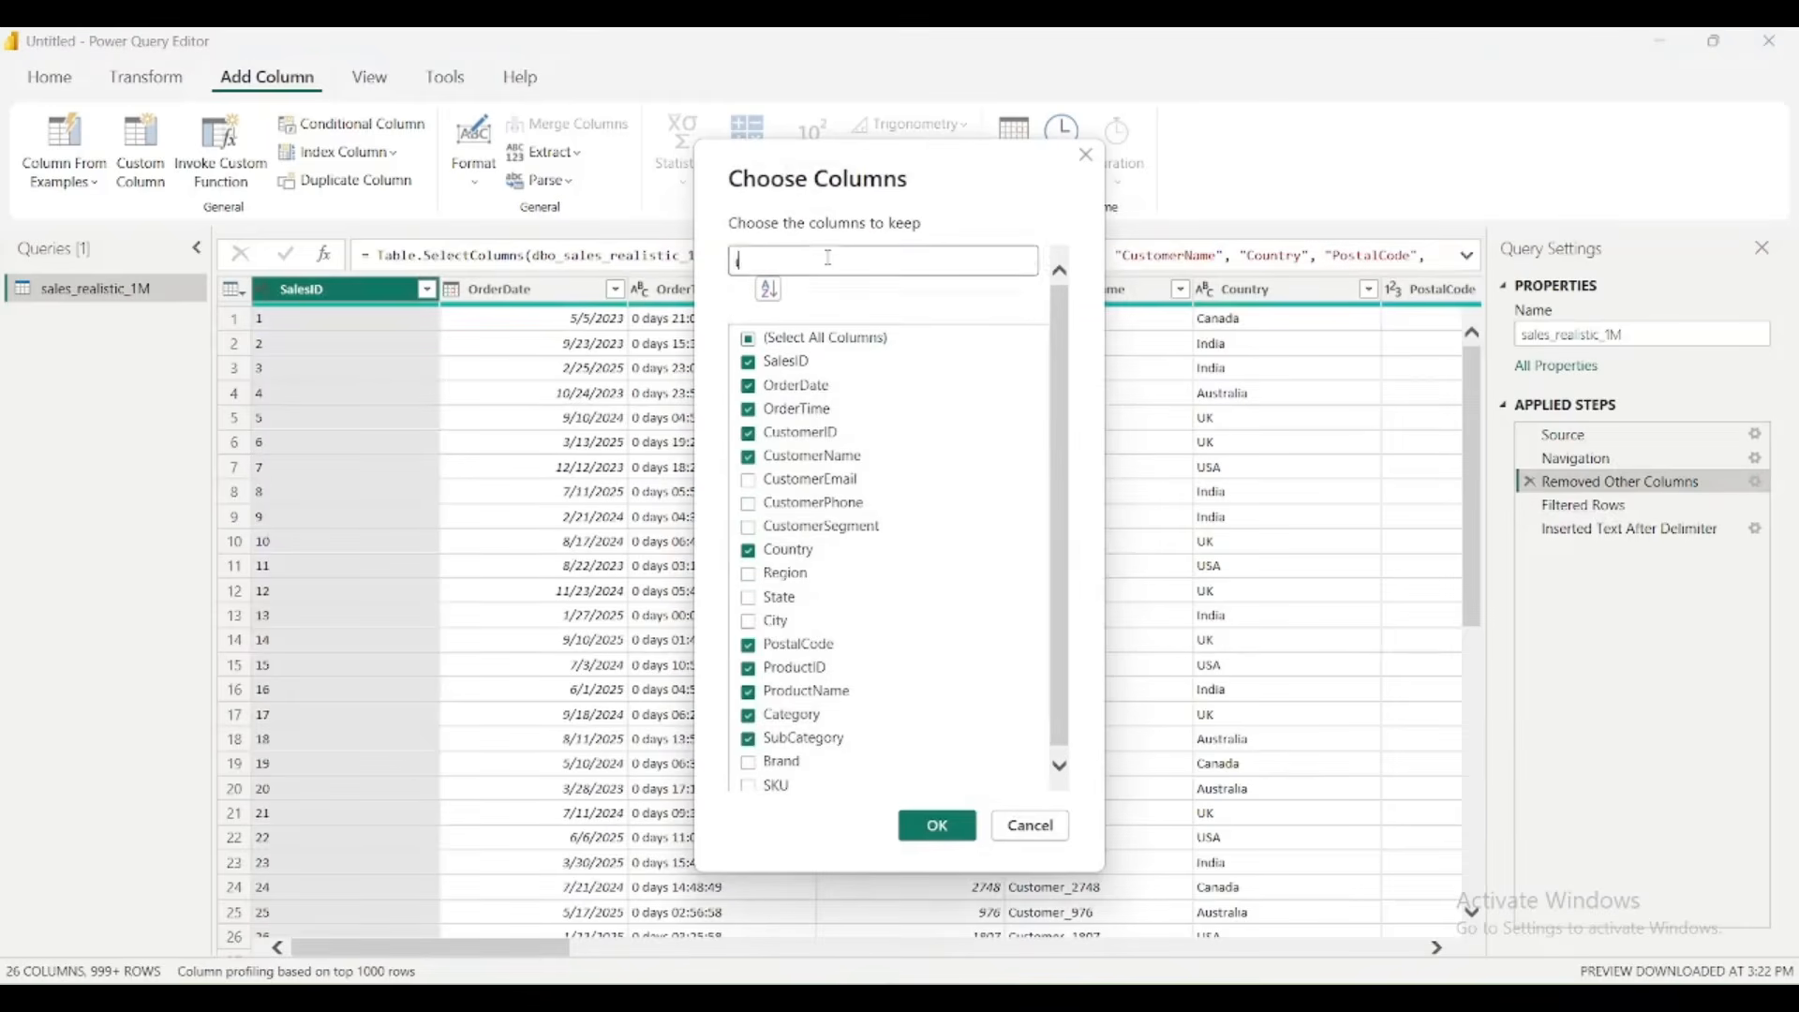
pyautogui.write('id')
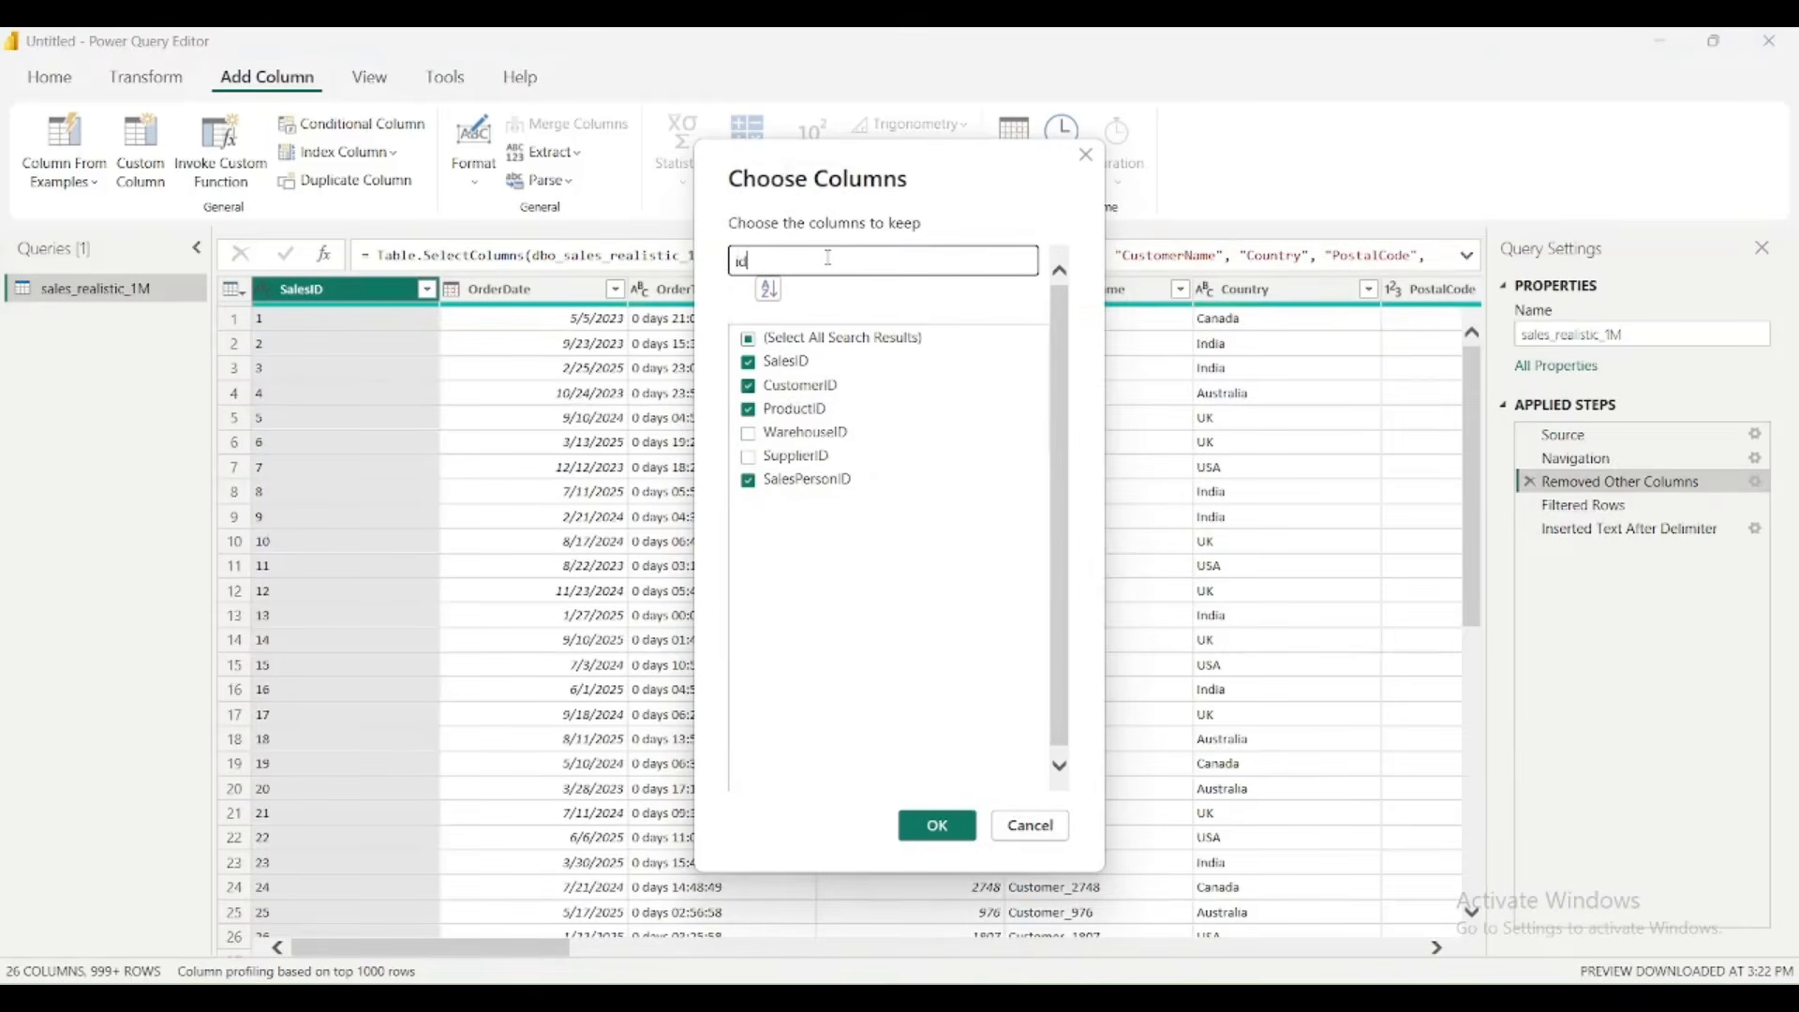
pyautogui.click(1029, 826)
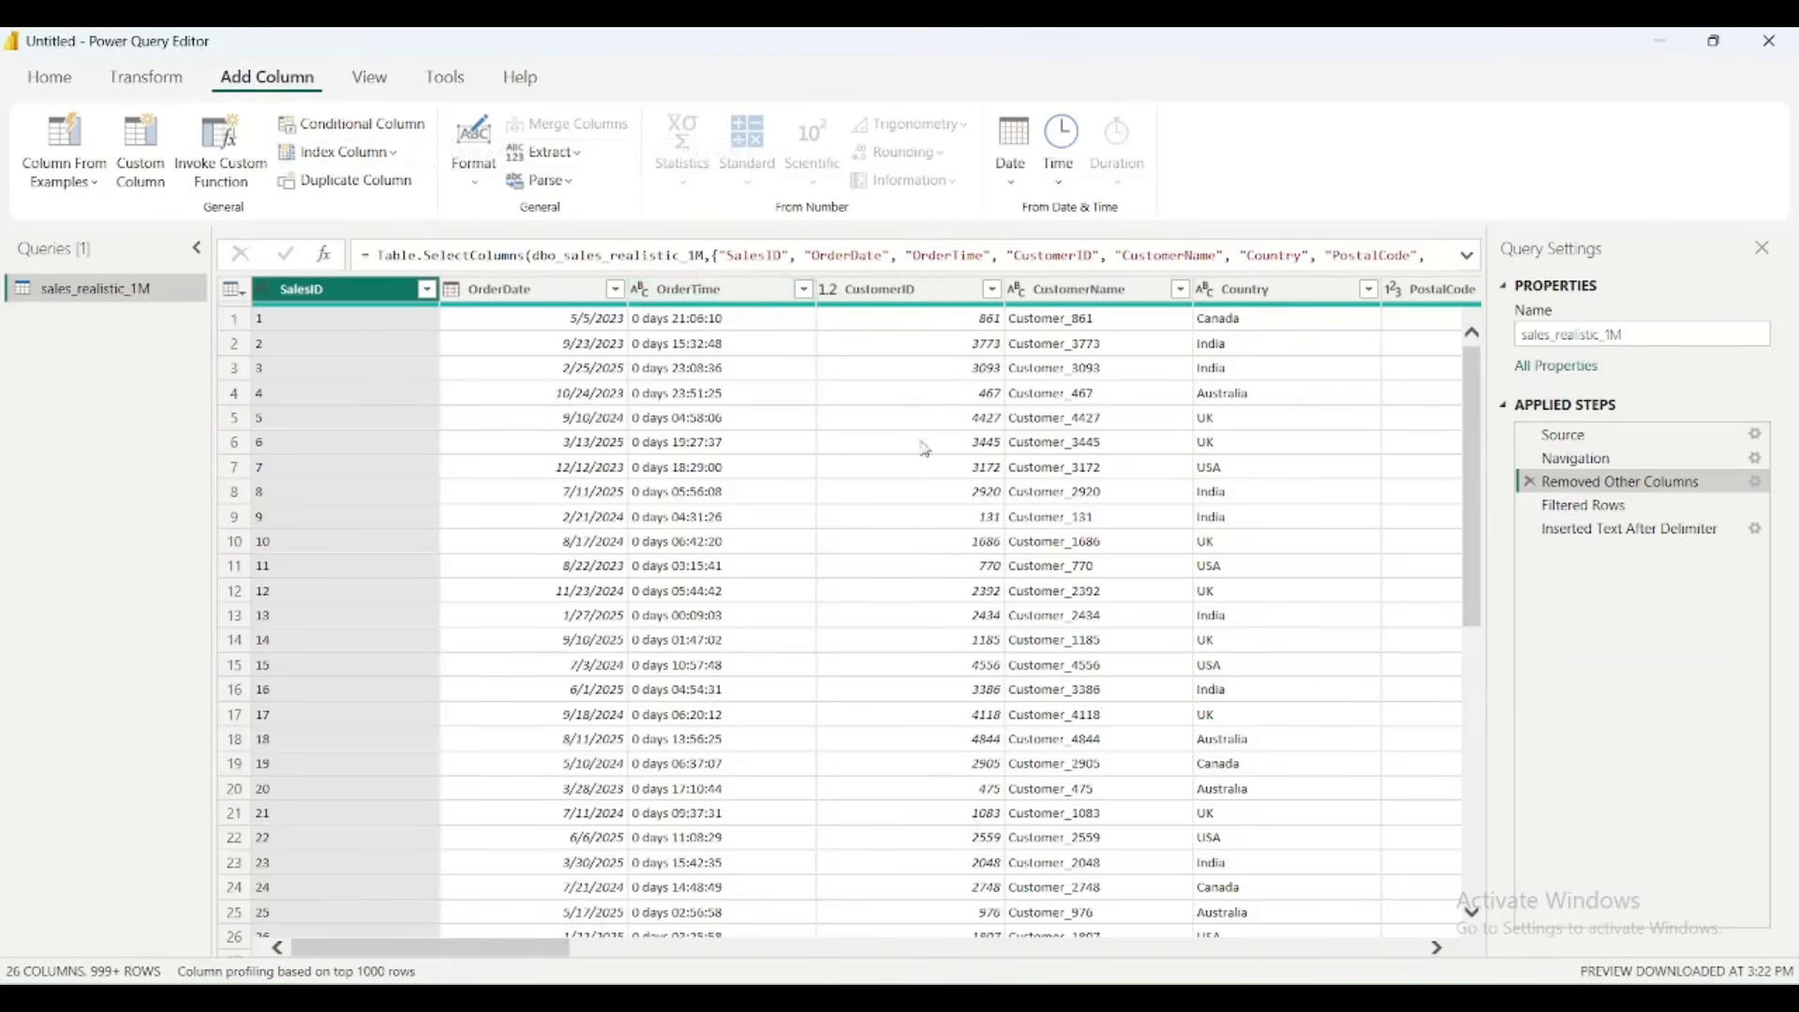
pyautogui.click(921, 302)
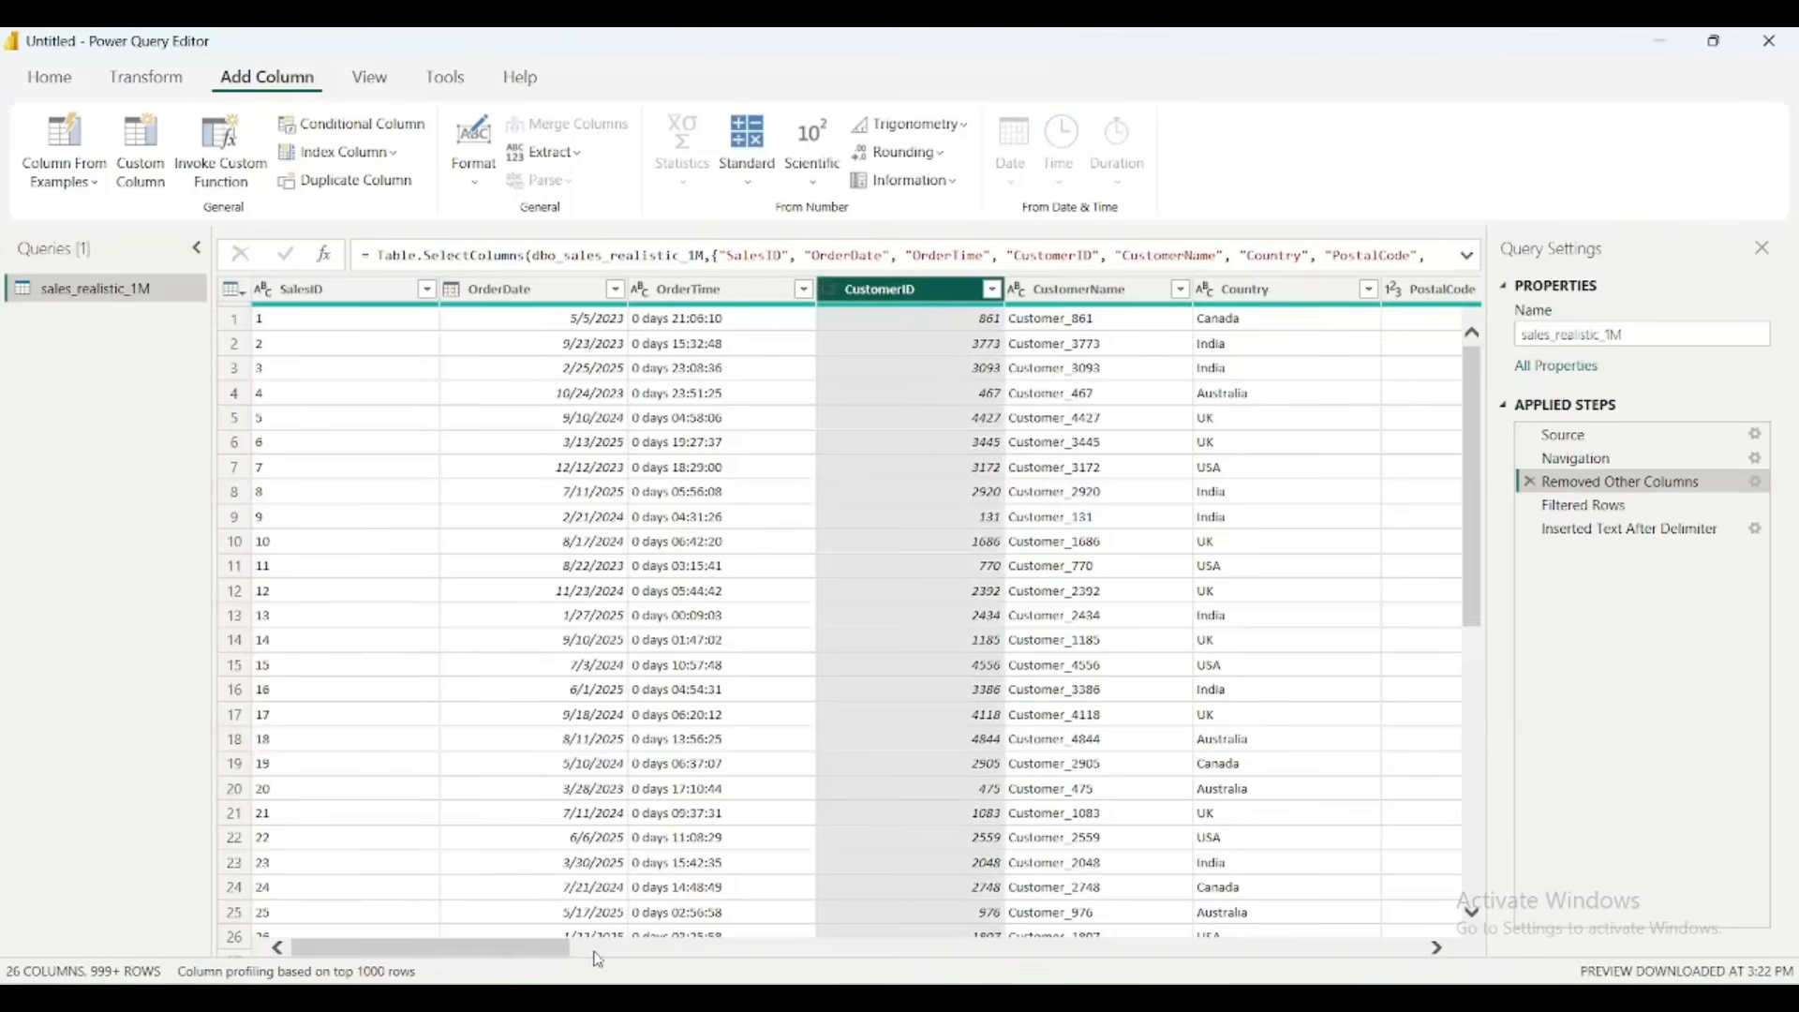
pyautogui.moveTo(532, 948); pyautogui.dragTo(1408, 968)
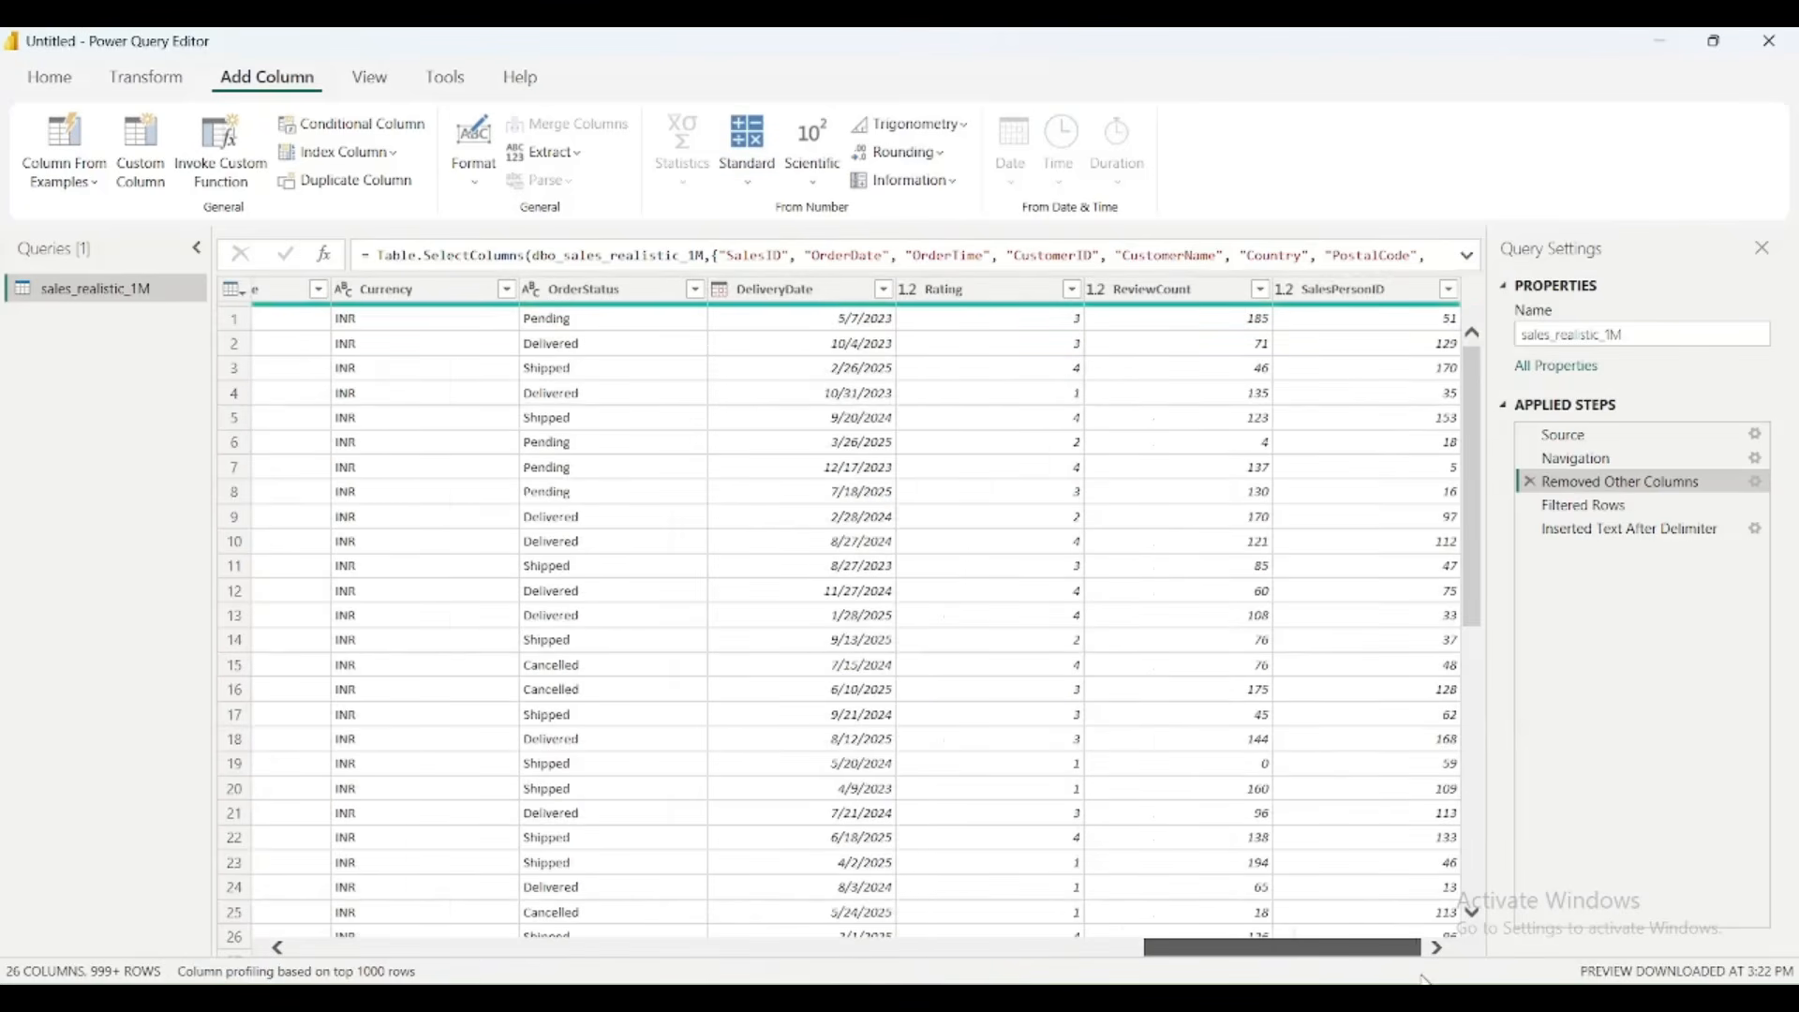
# - Delete the Inserted Text After Delimiter step and check whether the native query is available for Filtered Rows
pyautogui.click(1635, 530)
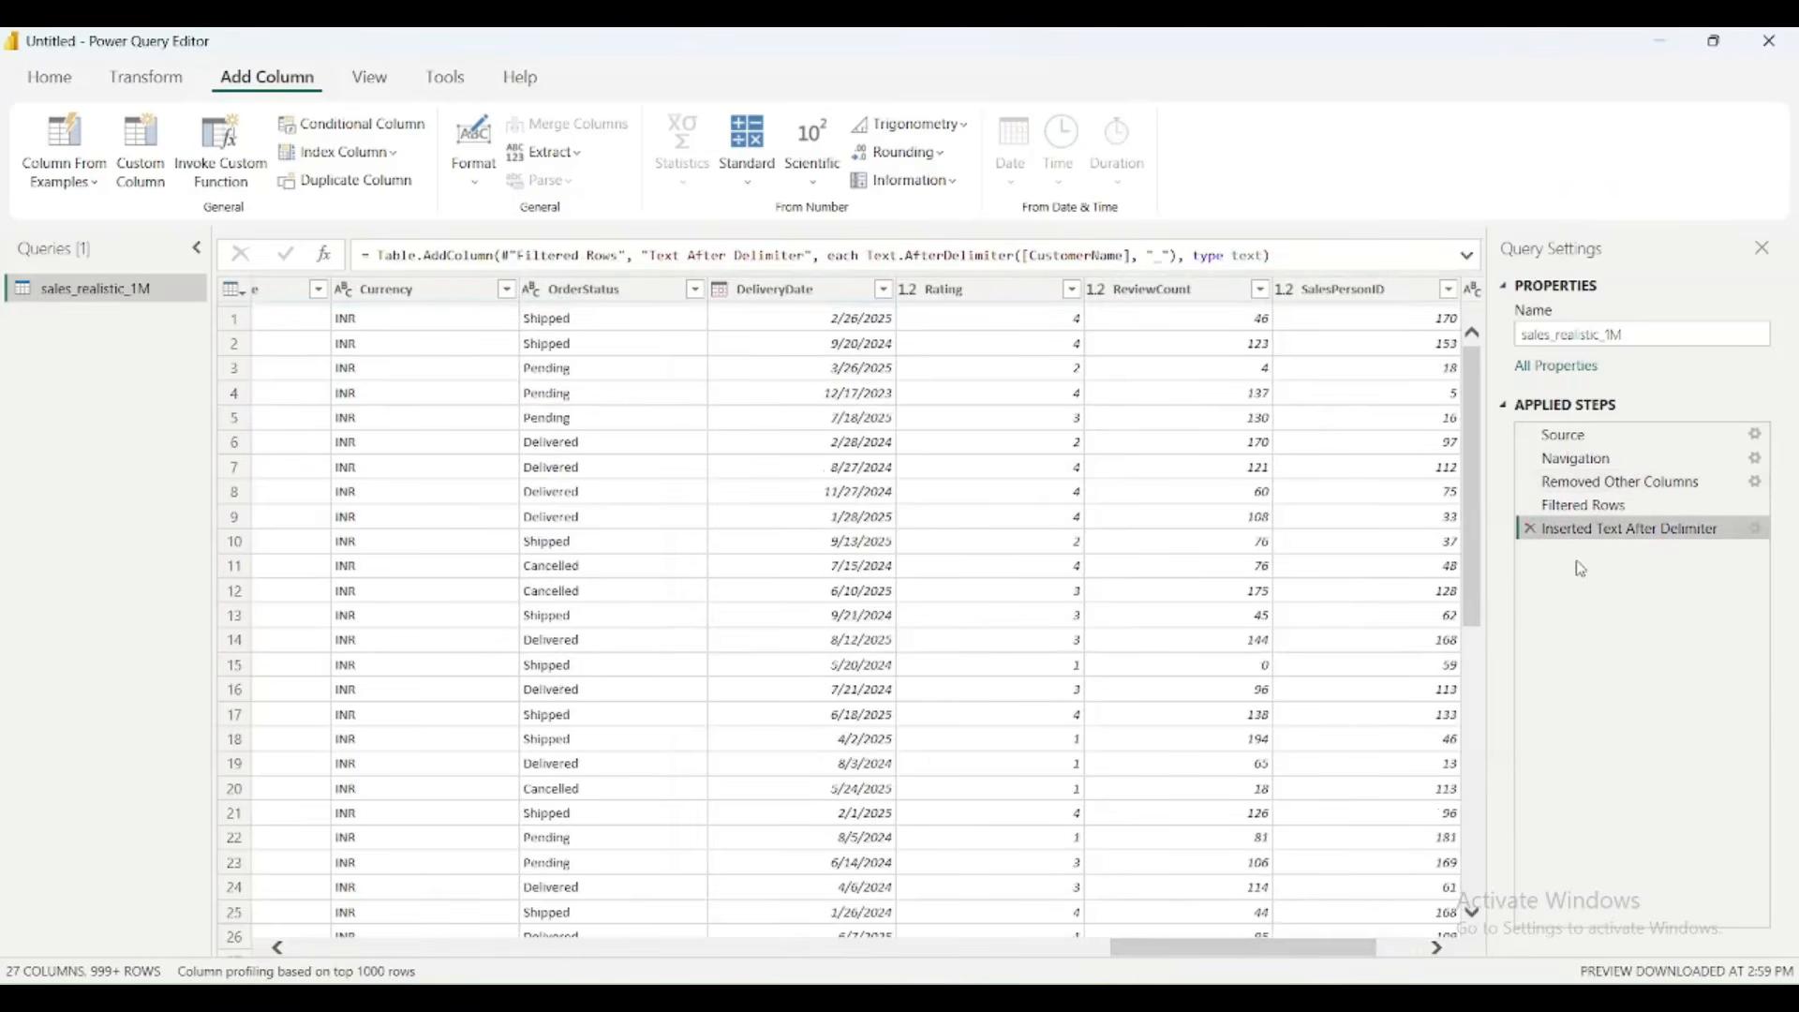
pyautogui.click(1530, 531)
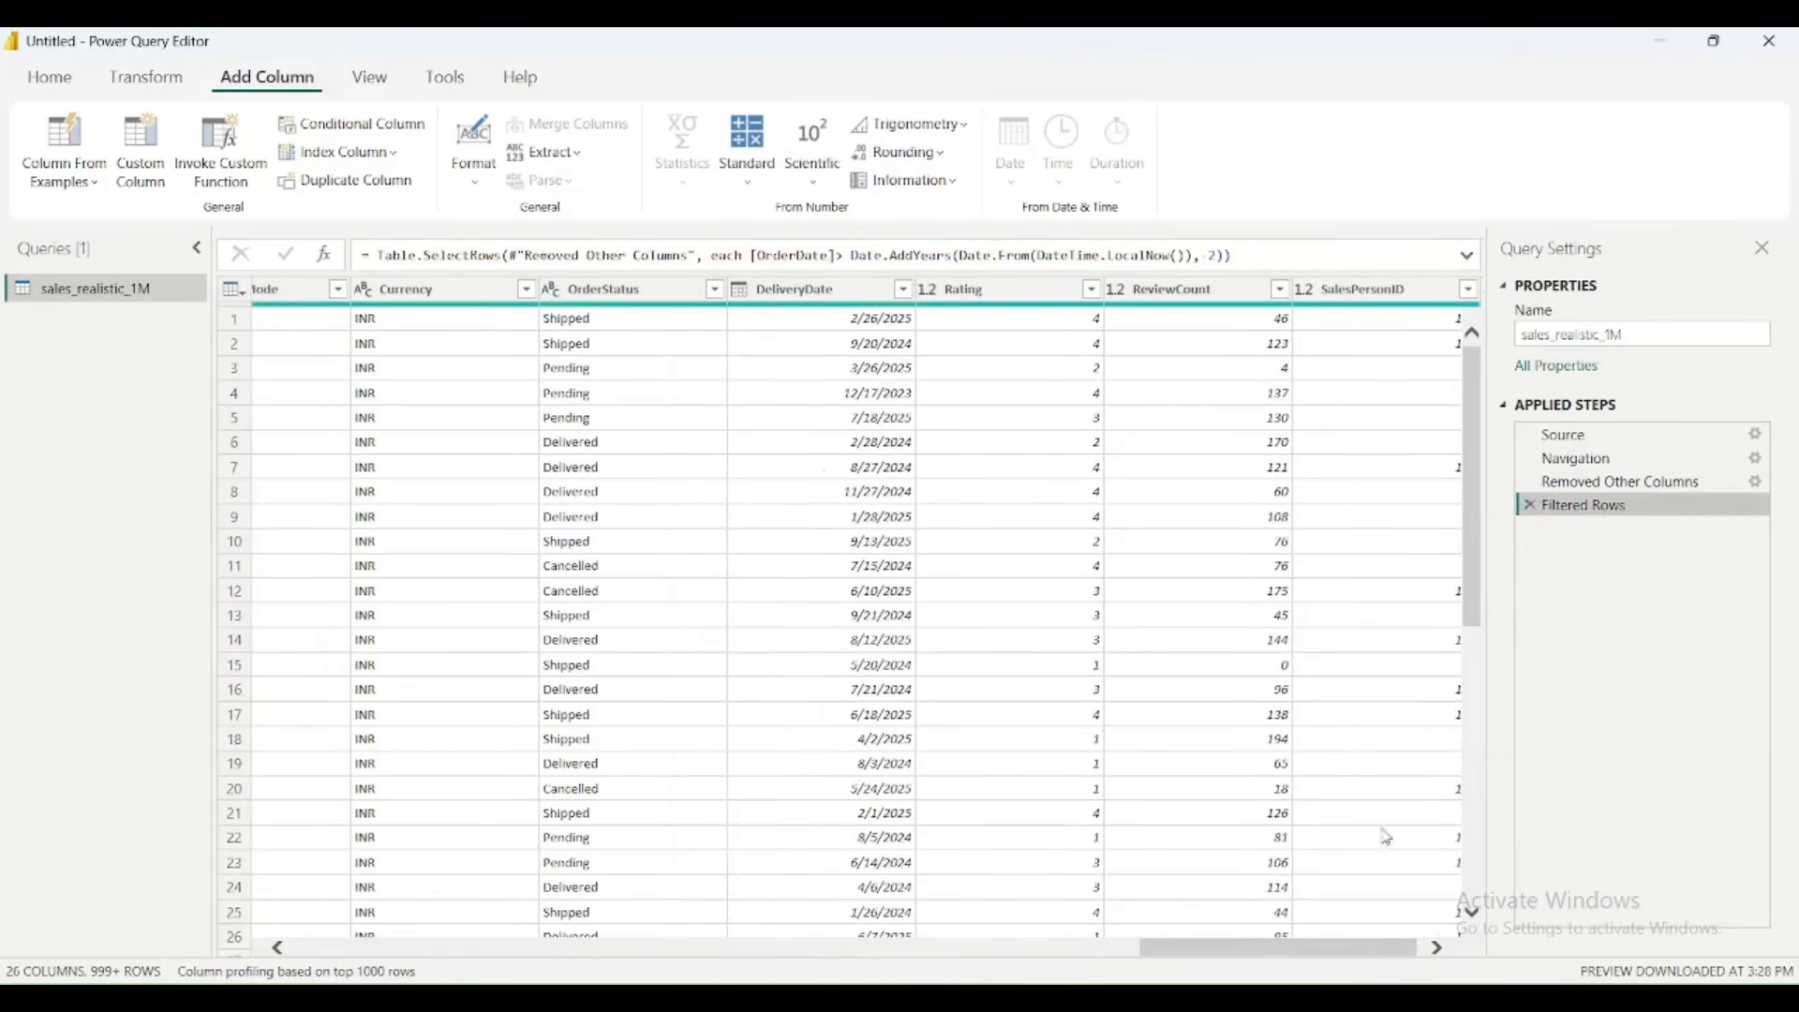
pyautogui.moveTo(1338, 964); pyautogui.dragTo(1342, 964)
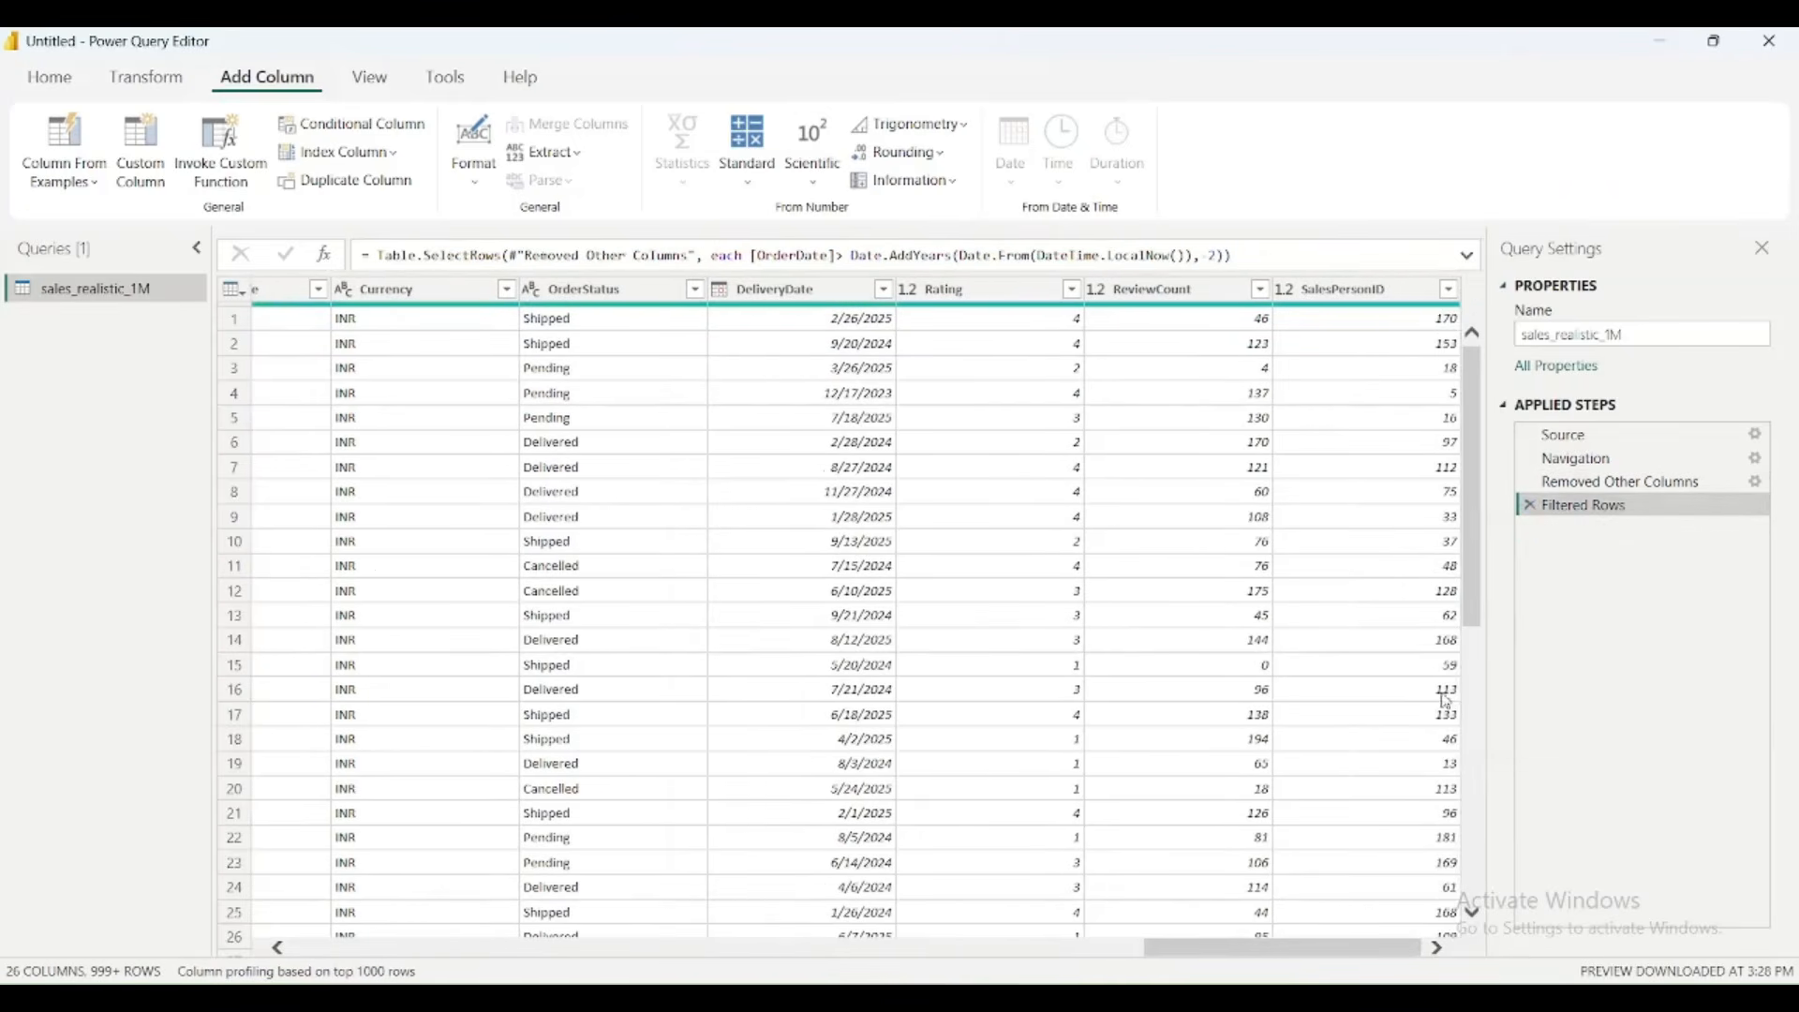
pyautogui.rightClick(1622, 509)
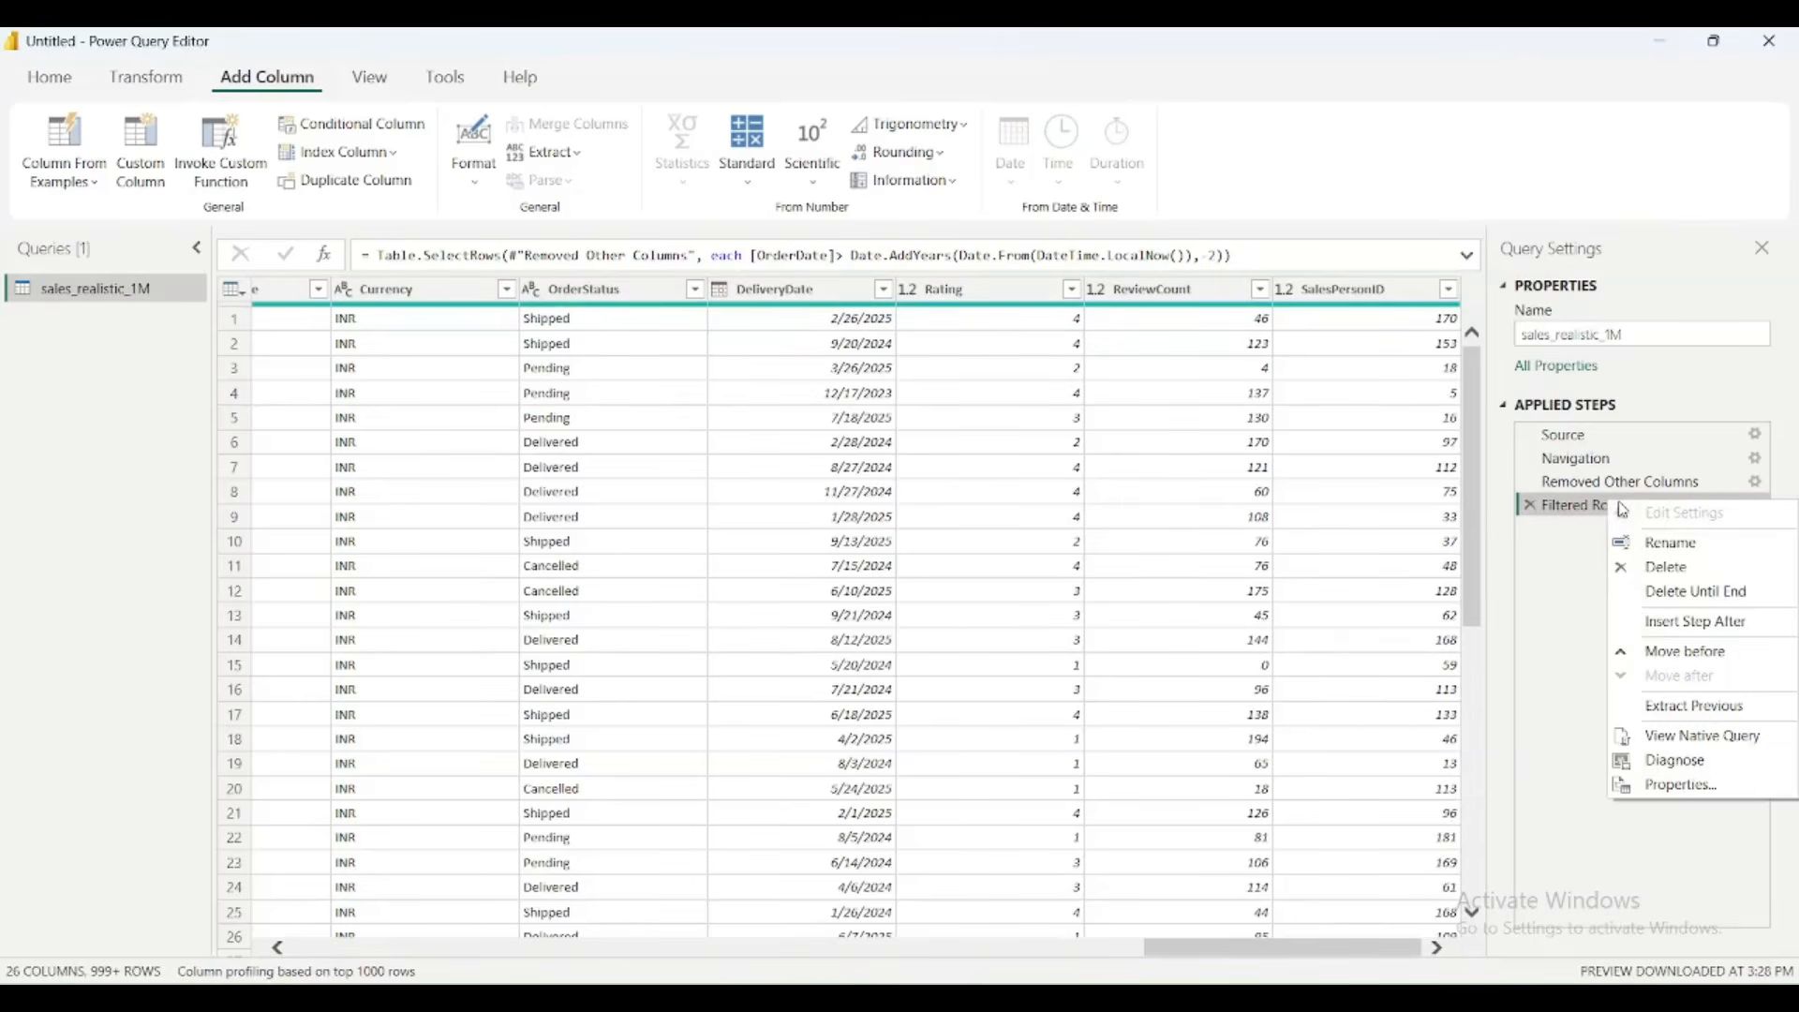
pyautogui.click(1534, 685)
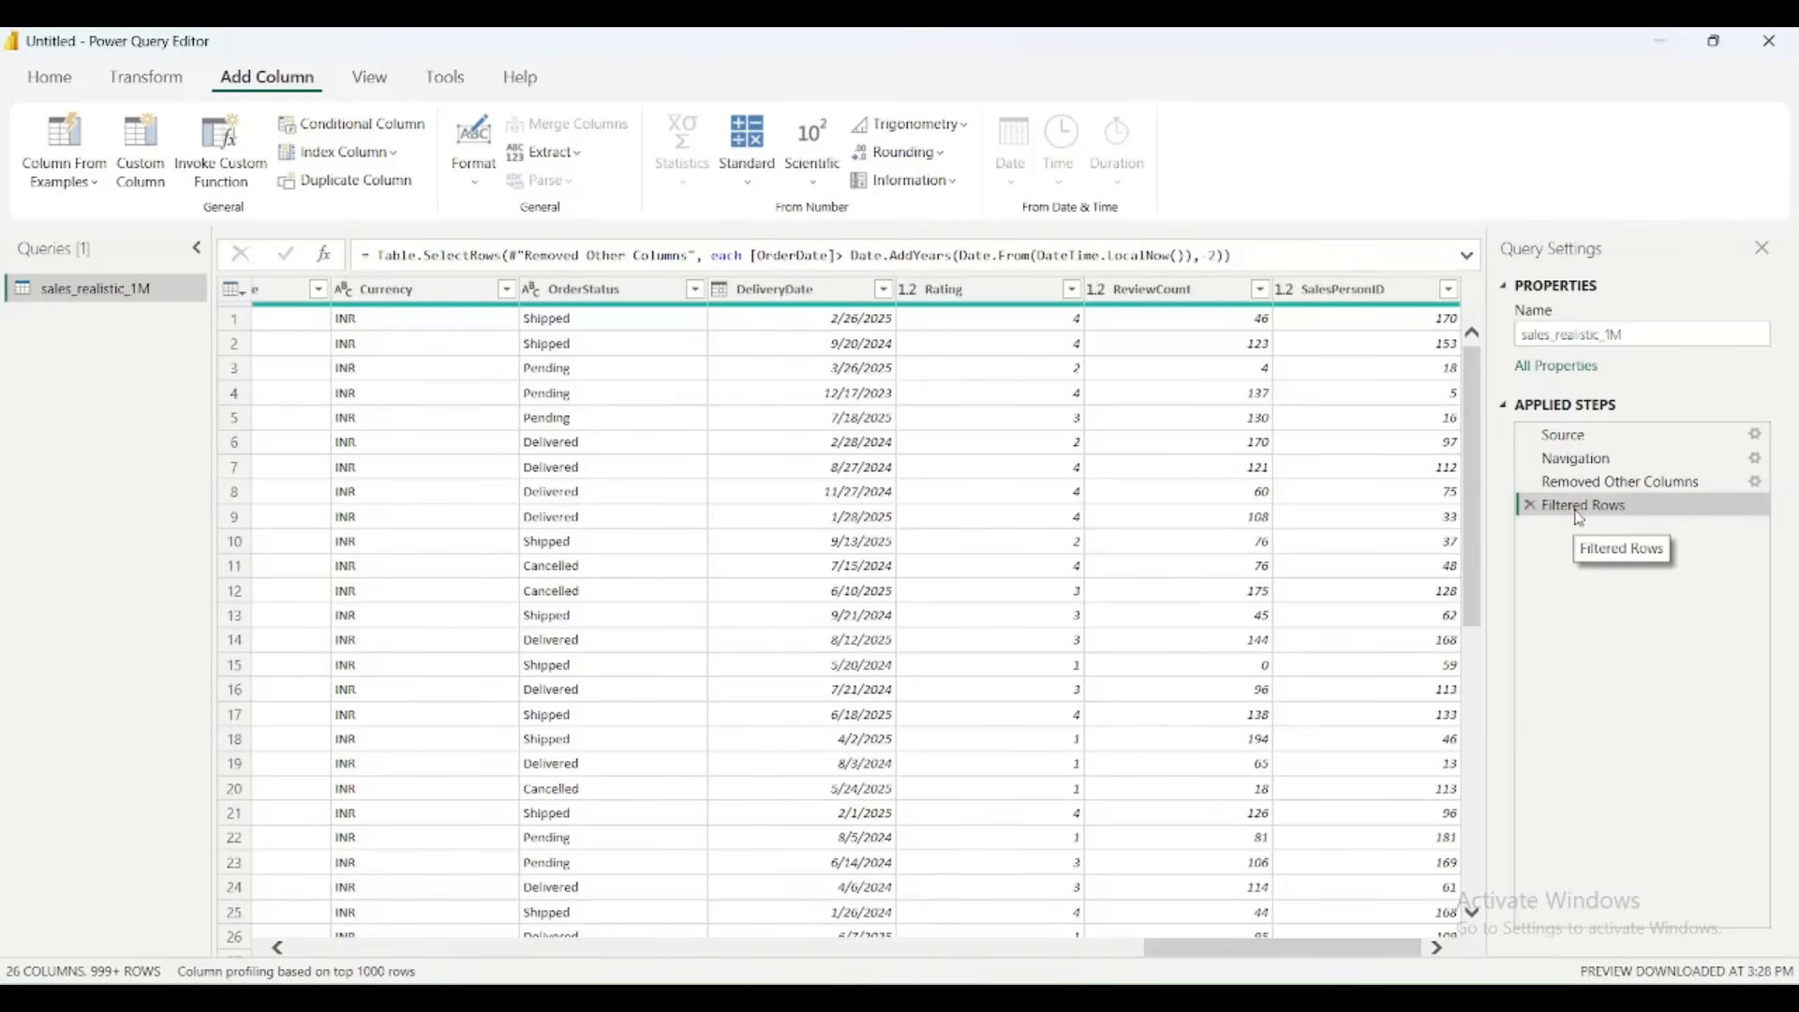
# - Move the Filtered Rows step ahead of Removed Other Columns and open the options for applying the changes
pyautogui.moveTo(1579, 517)
pyautogui.mouseDown()
pyautogui.moveTo(1582, 468)
pyautogui.moveTo(1576, 483)
pyautogui.mouseUp()
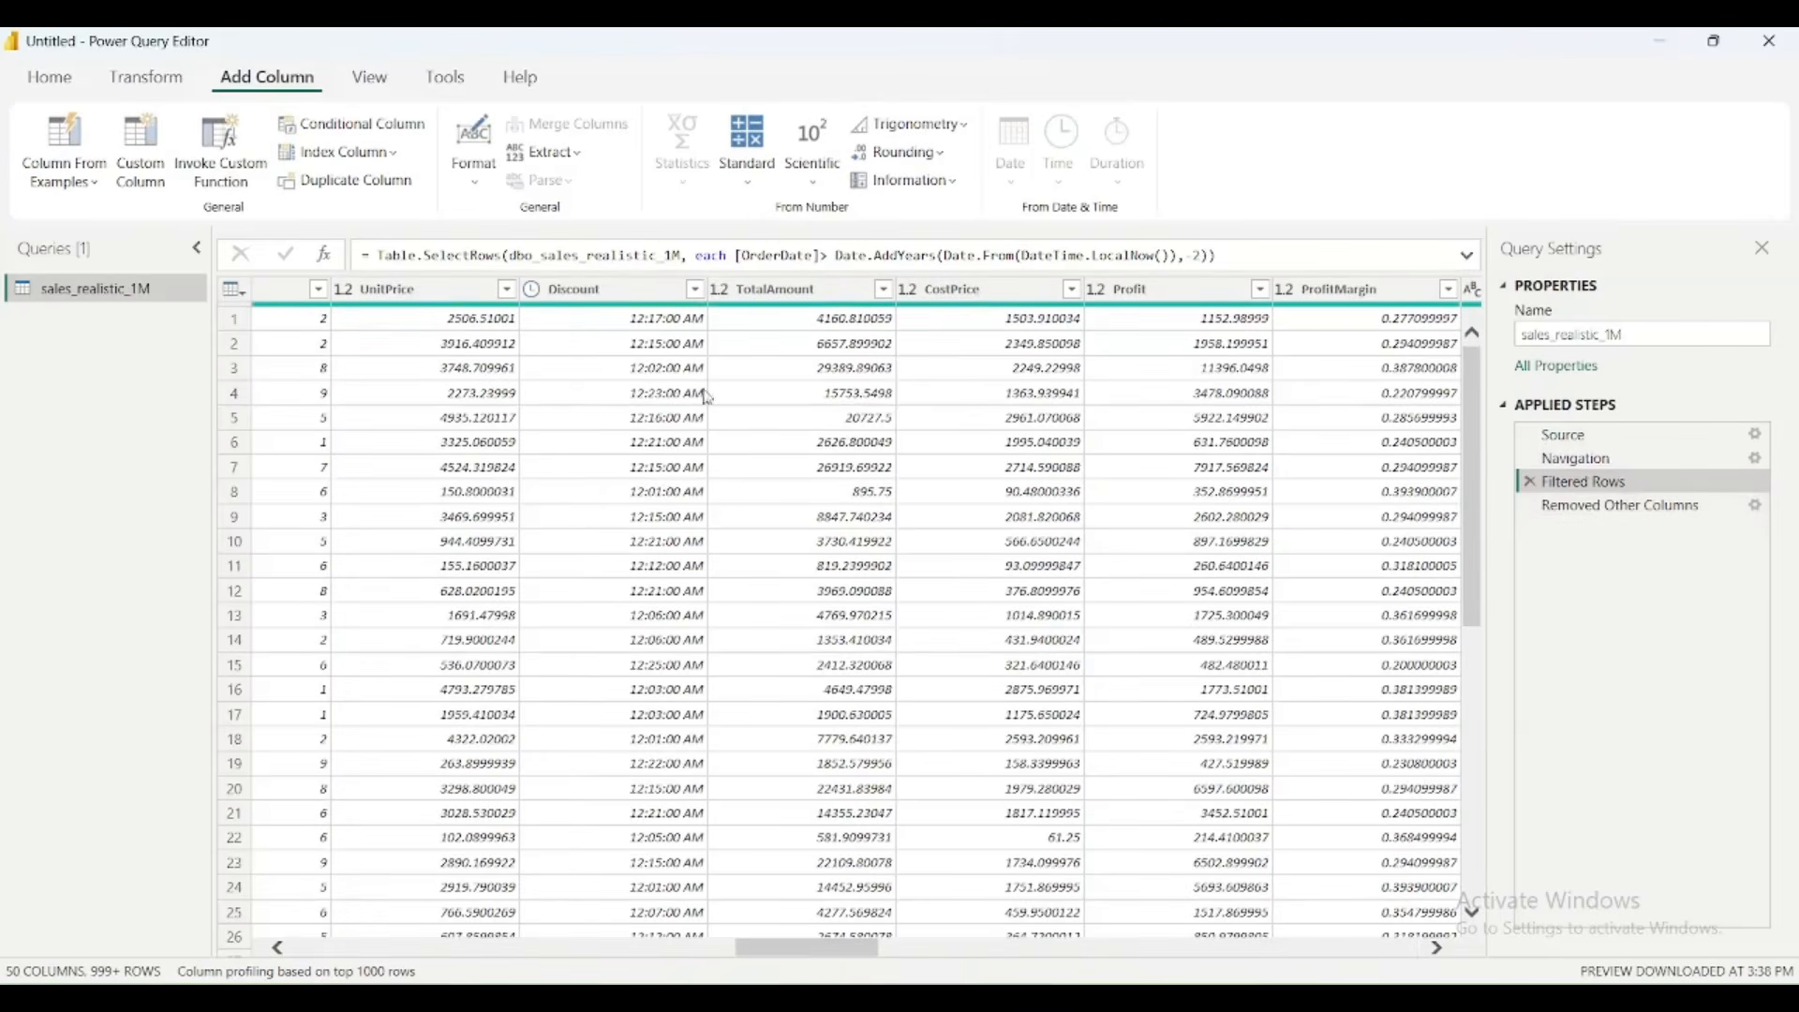
pyautogui.click(49, 77)
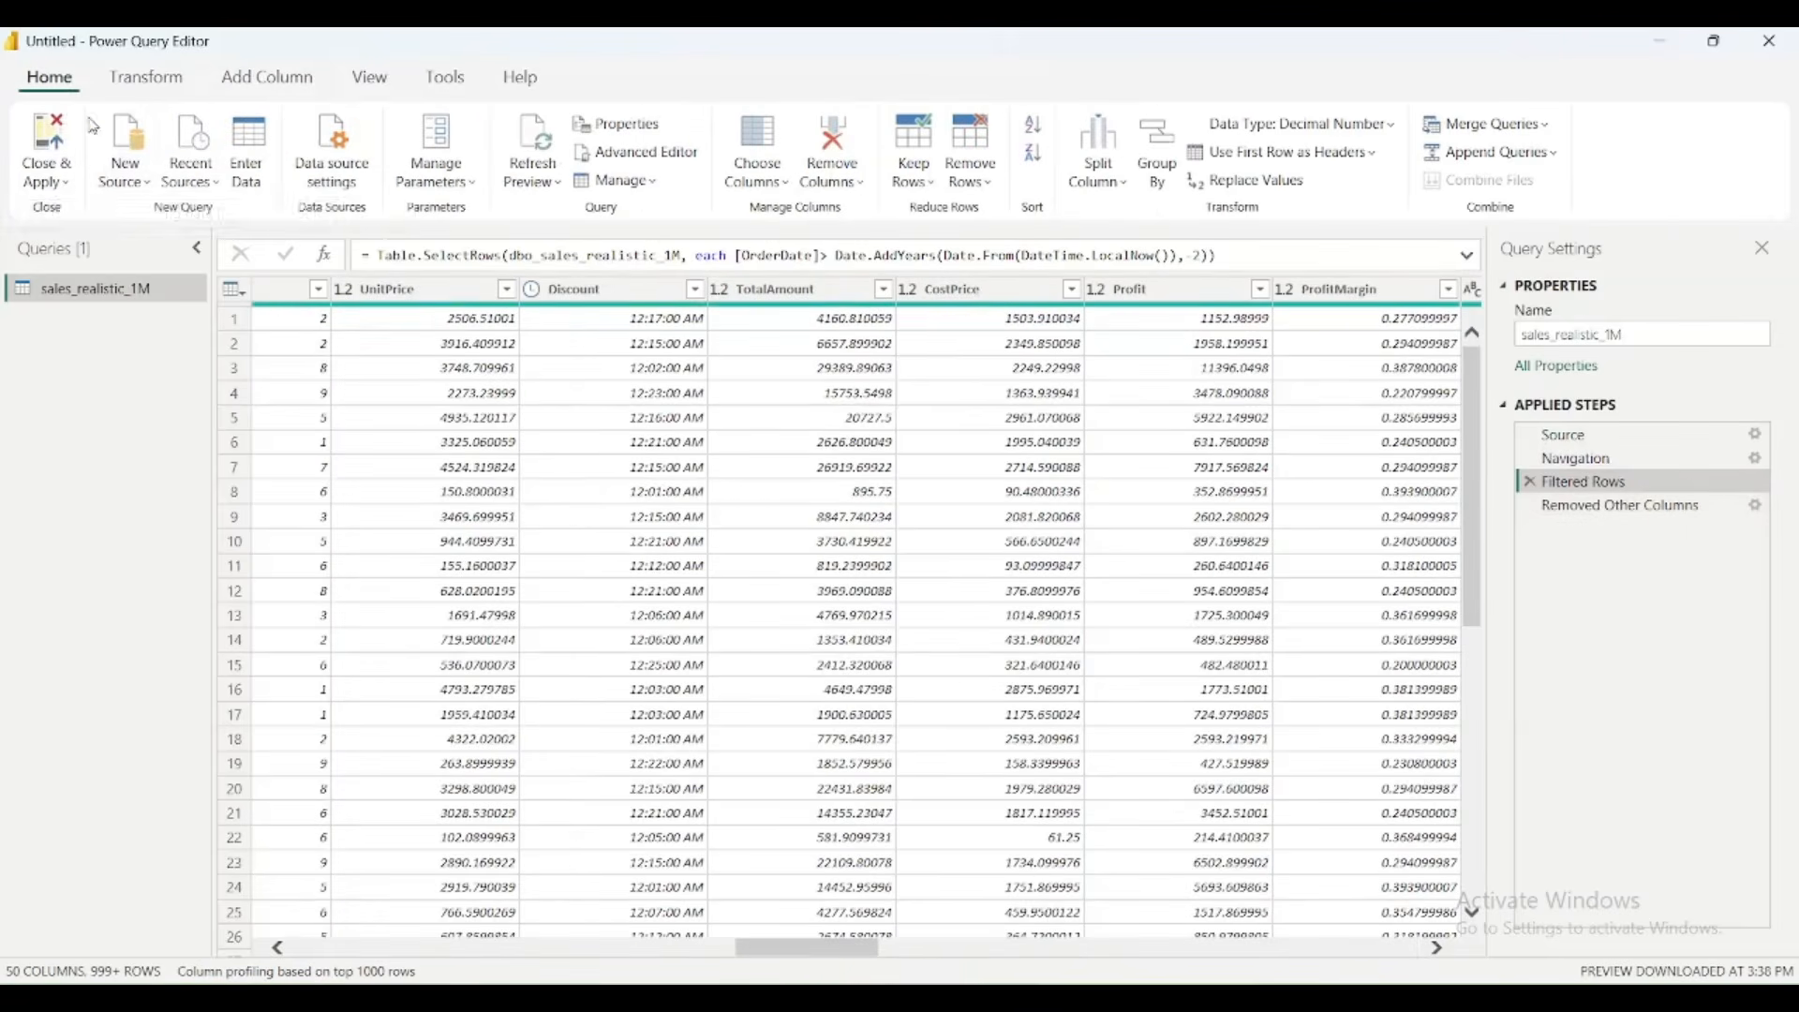
pyautogui.click(56, 182)
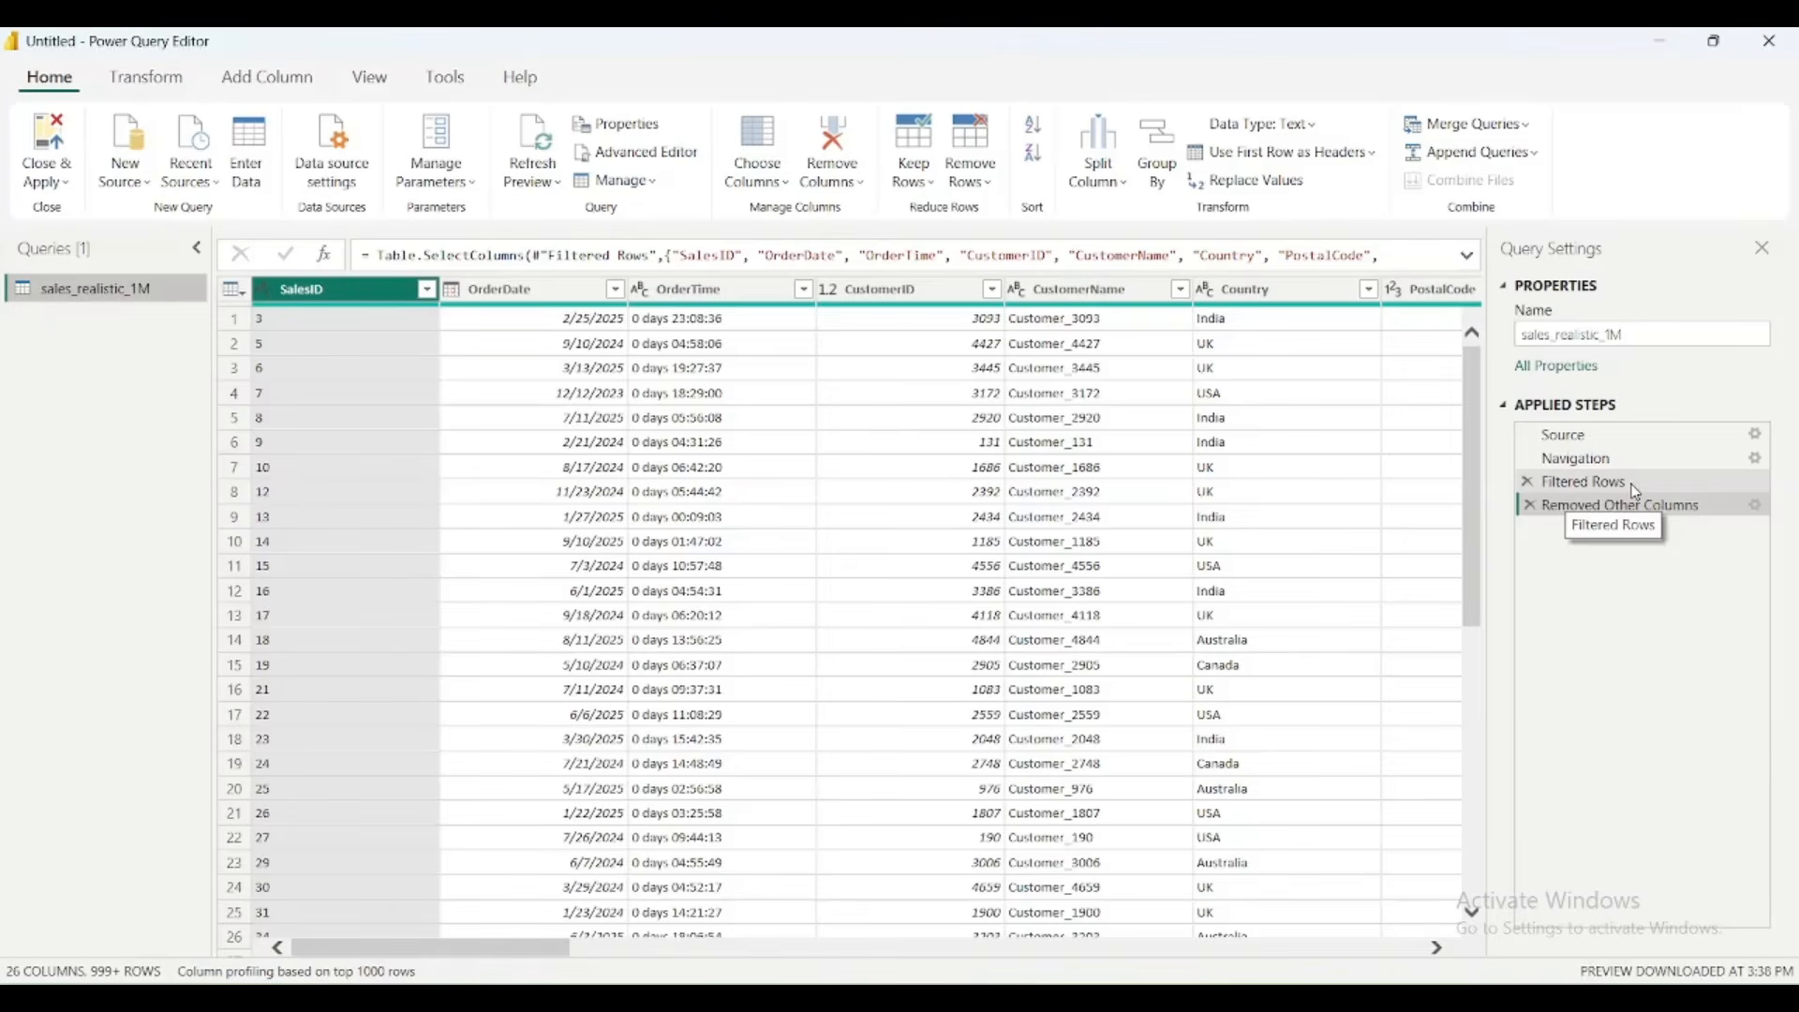
# - Review the sort and filter options of the OrderDate column and dismiss them without applying a filter
pyautogui.click(581, 298)
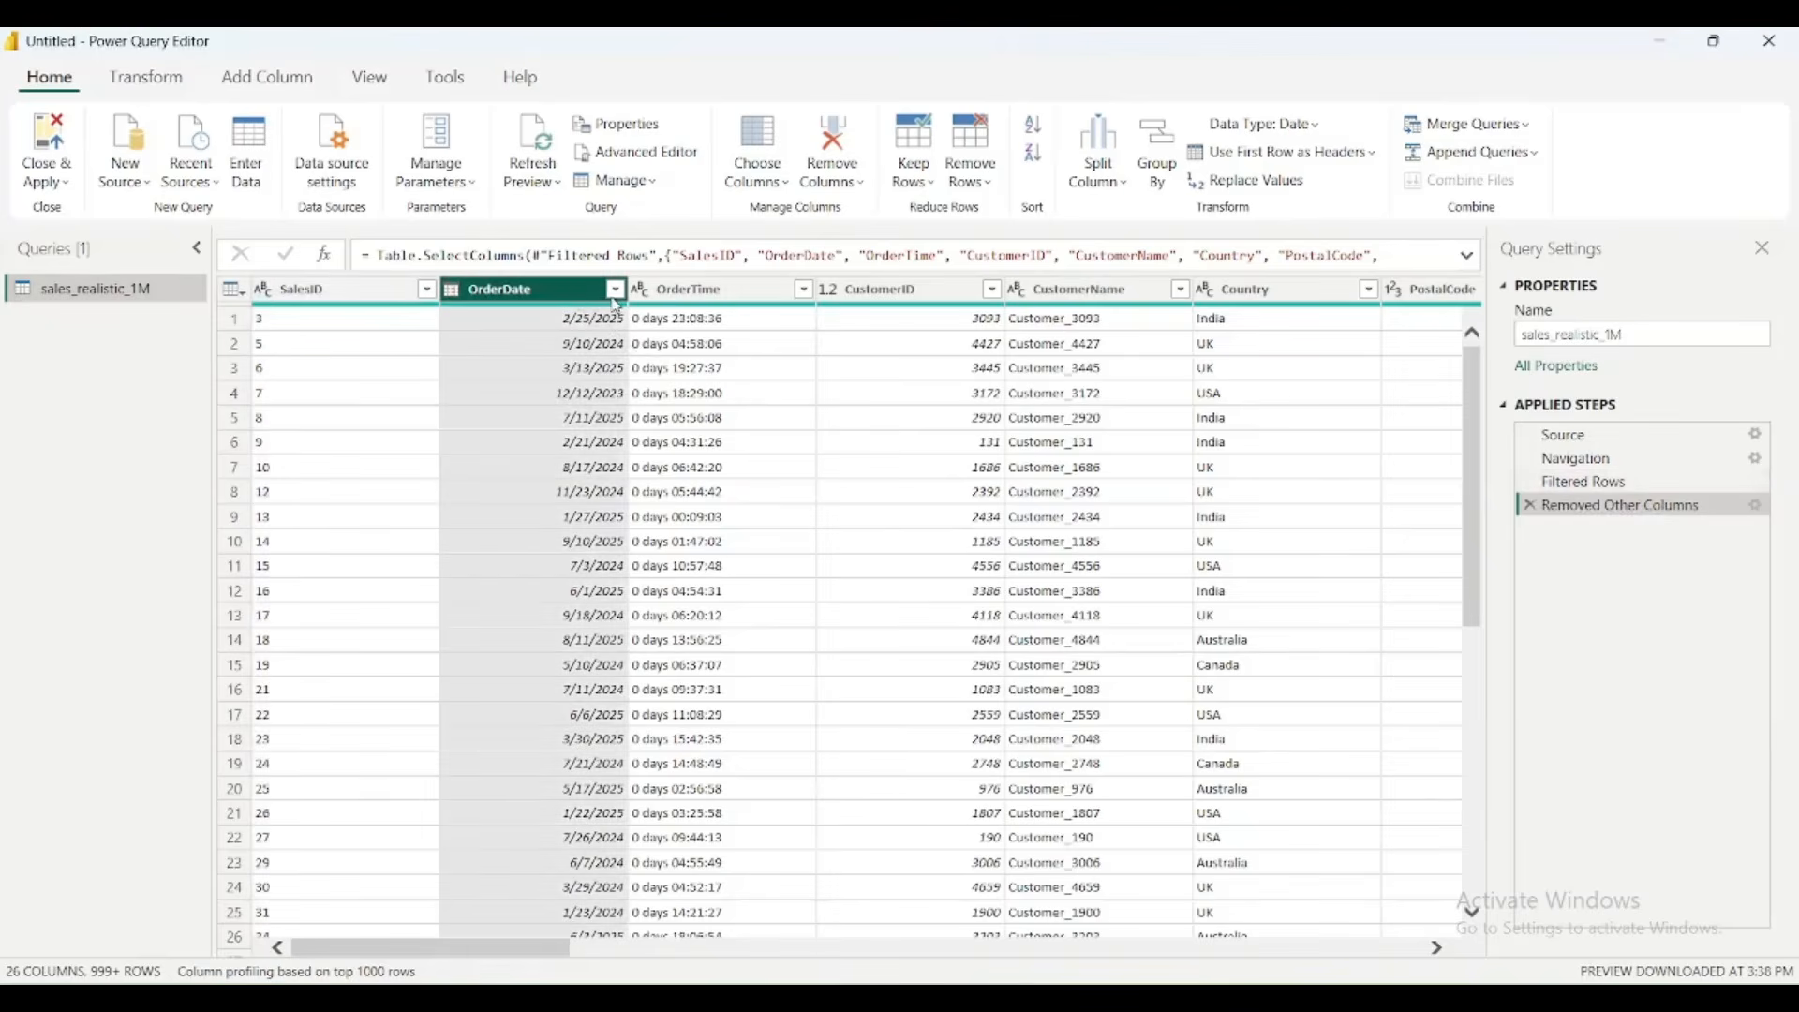
pyautogui.click(615, 289)
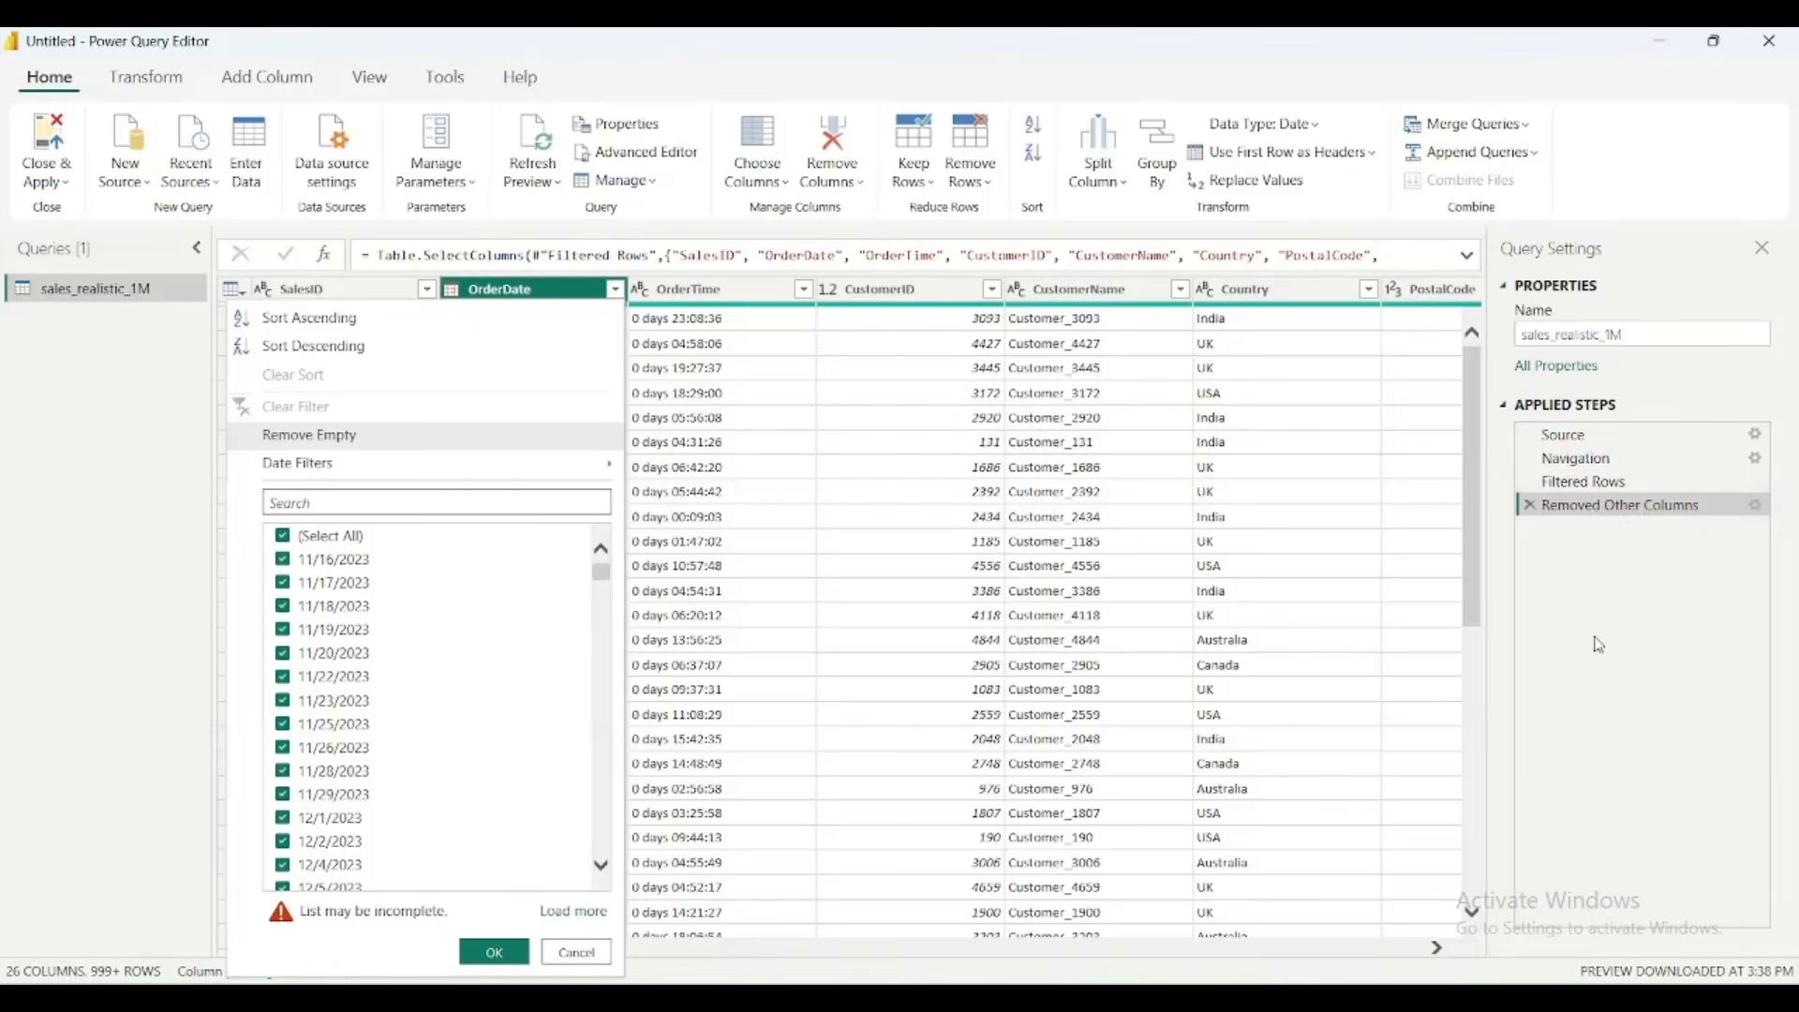
pyautogui.click(1592, 686)
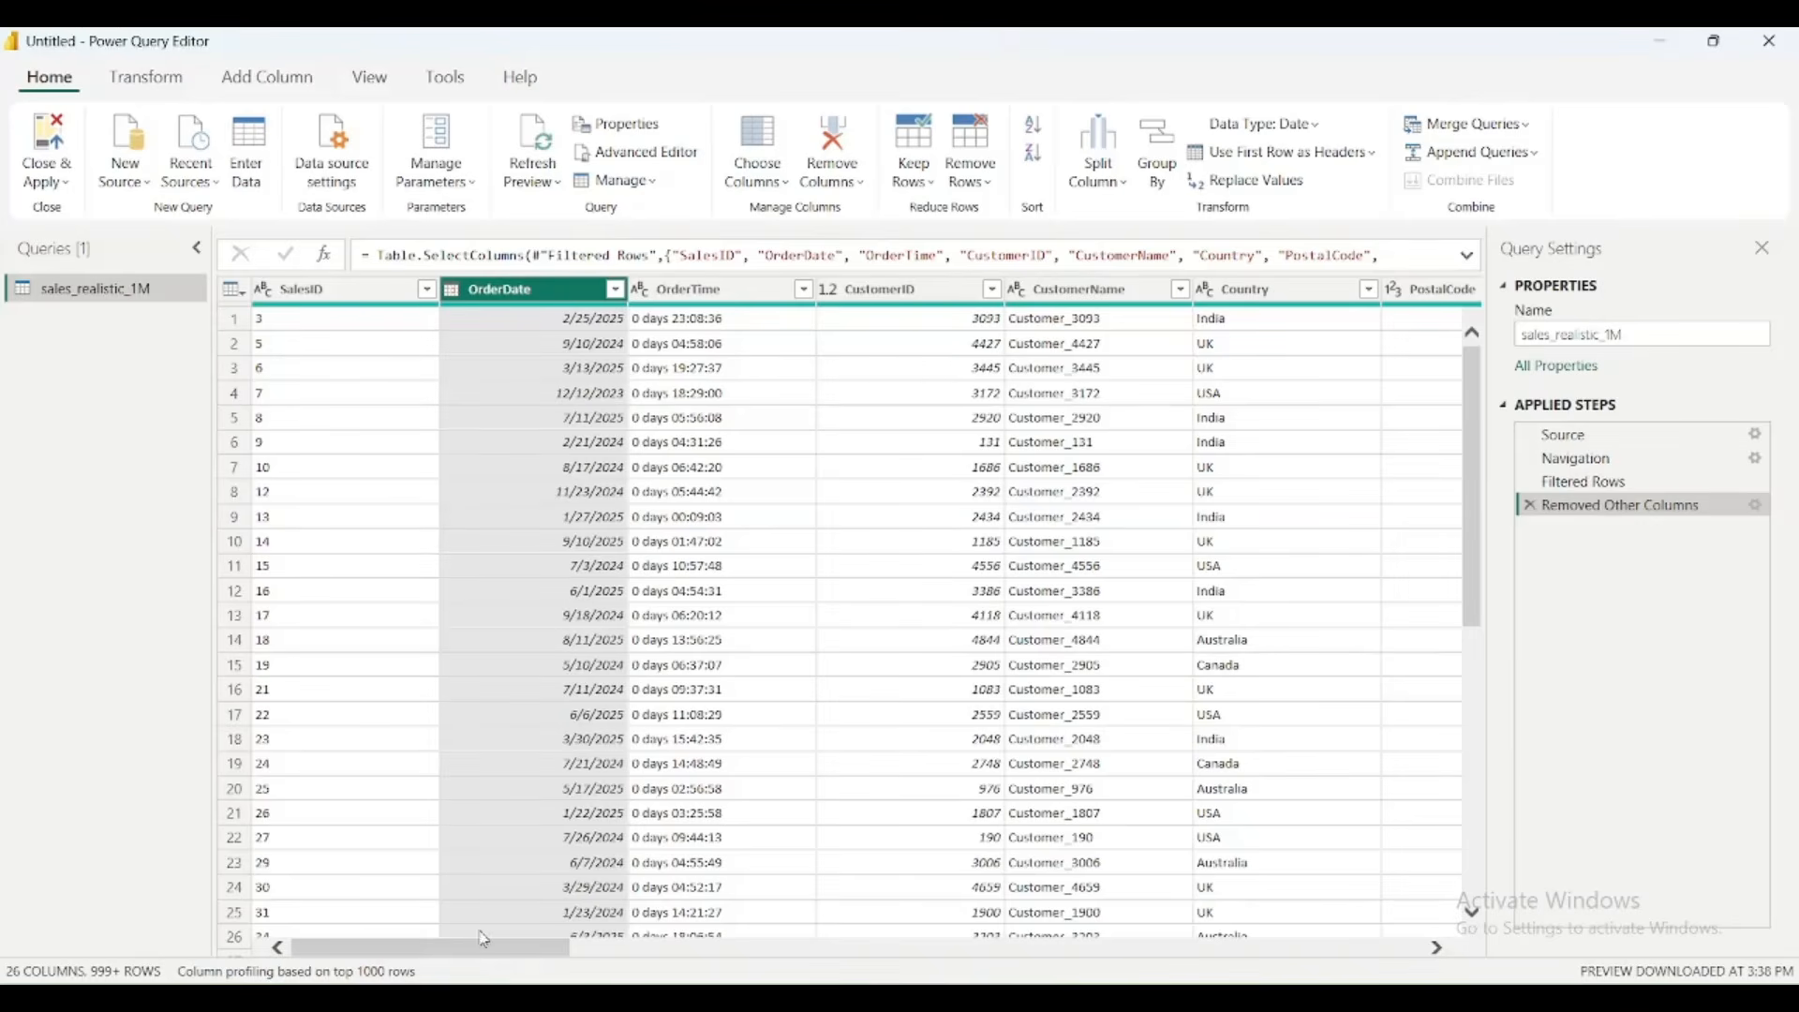
# - Merge the CustomerID and CustomerName columns without a separator into a column named customer_id_new
pyautogui.click(146, 77)
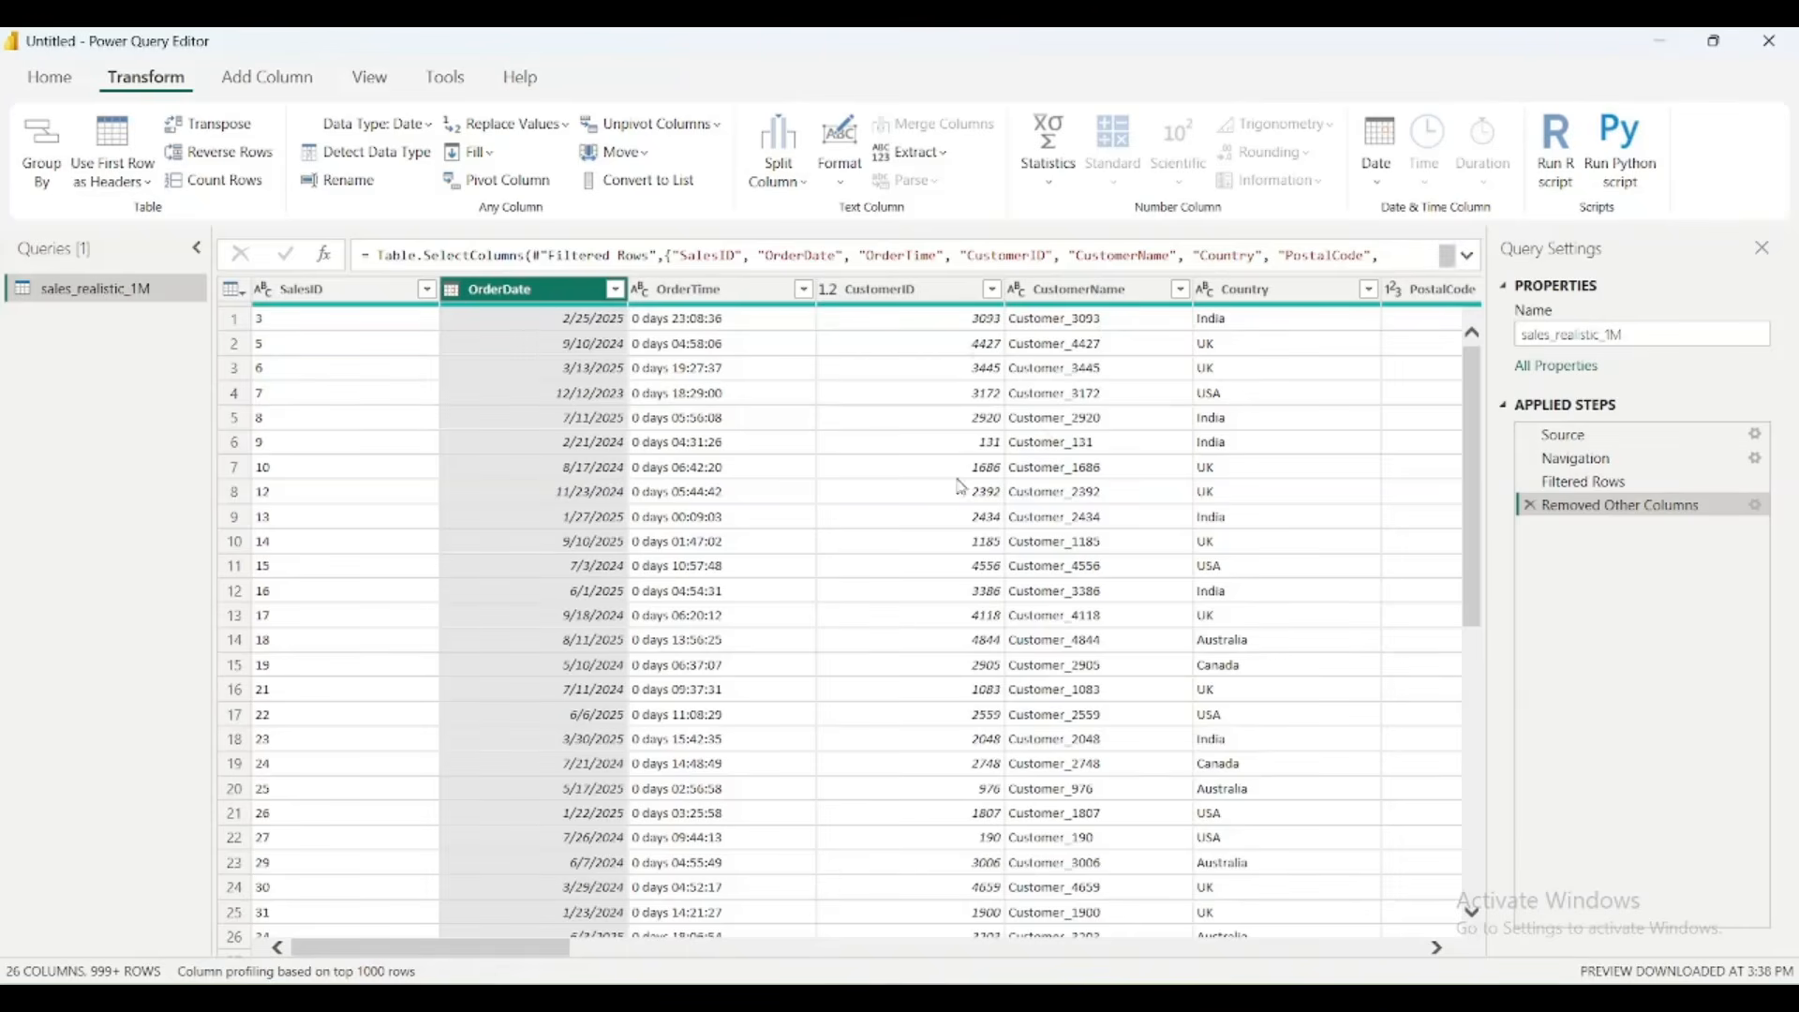
pyautogui.click(928, 291)
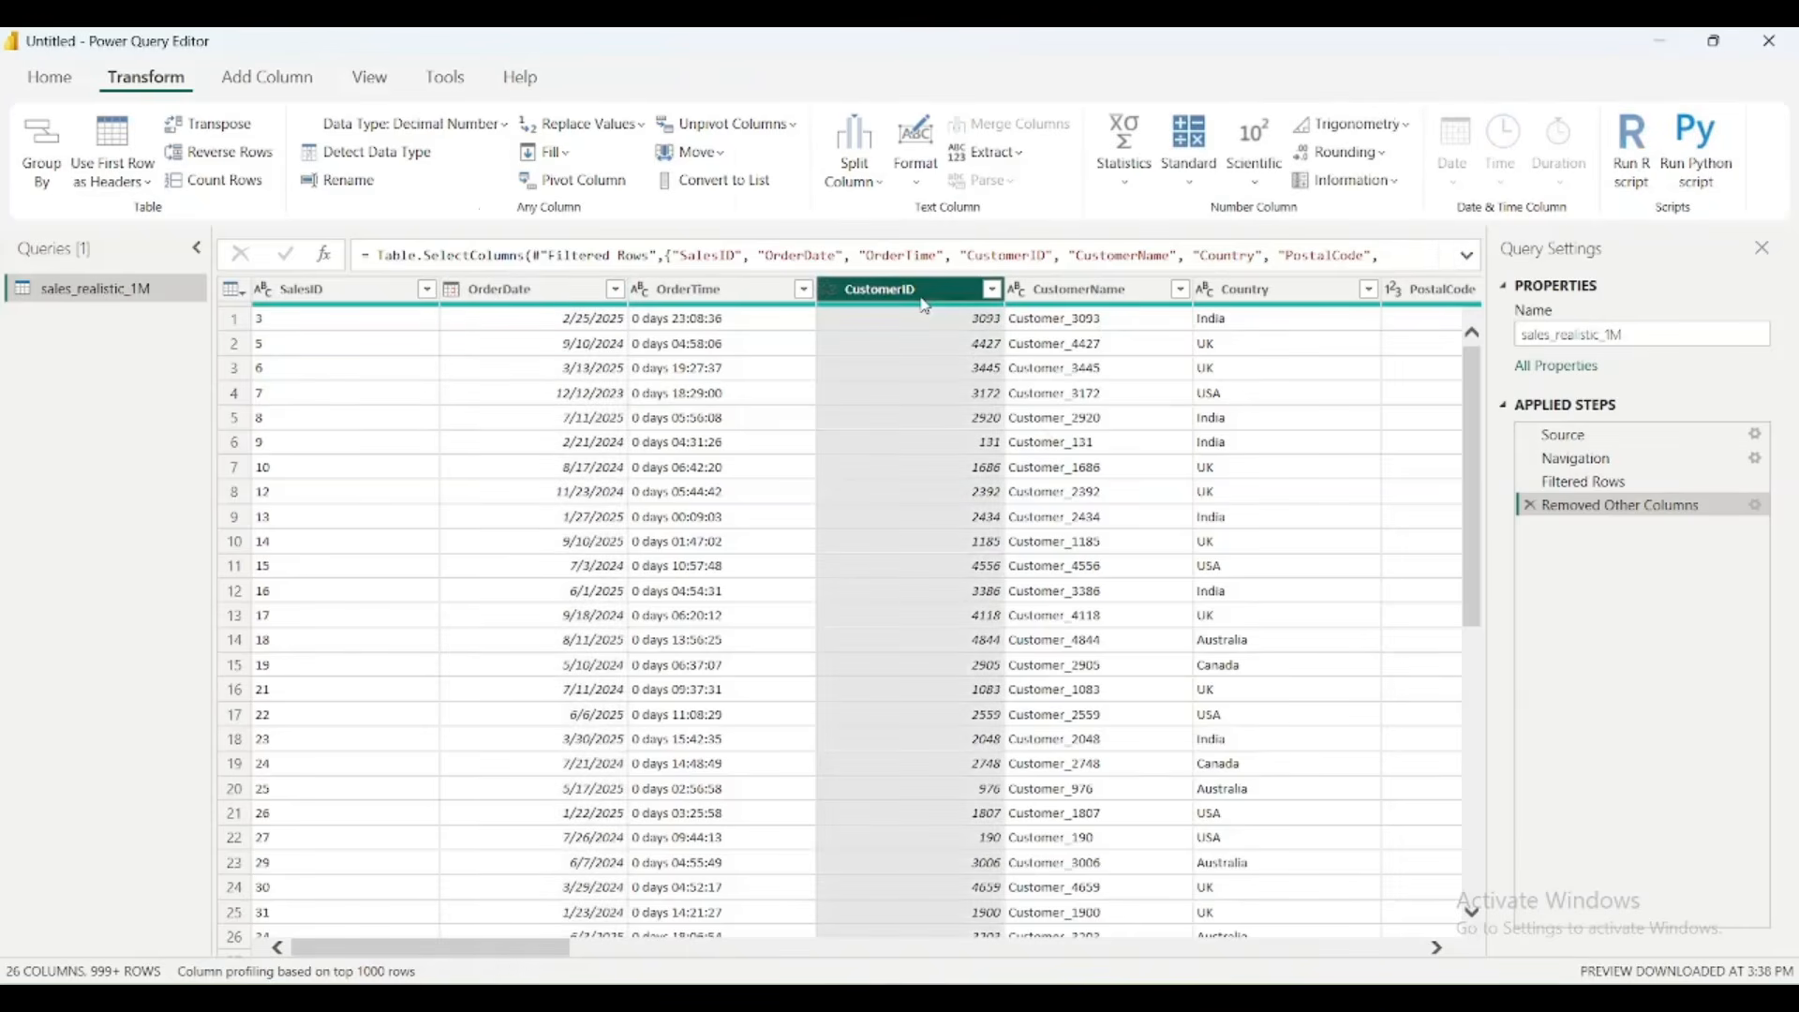
pyautogui.keyDown('ctrl'); pyautogui.click(1090, 290); pyautogui.keyUp('ctrl')
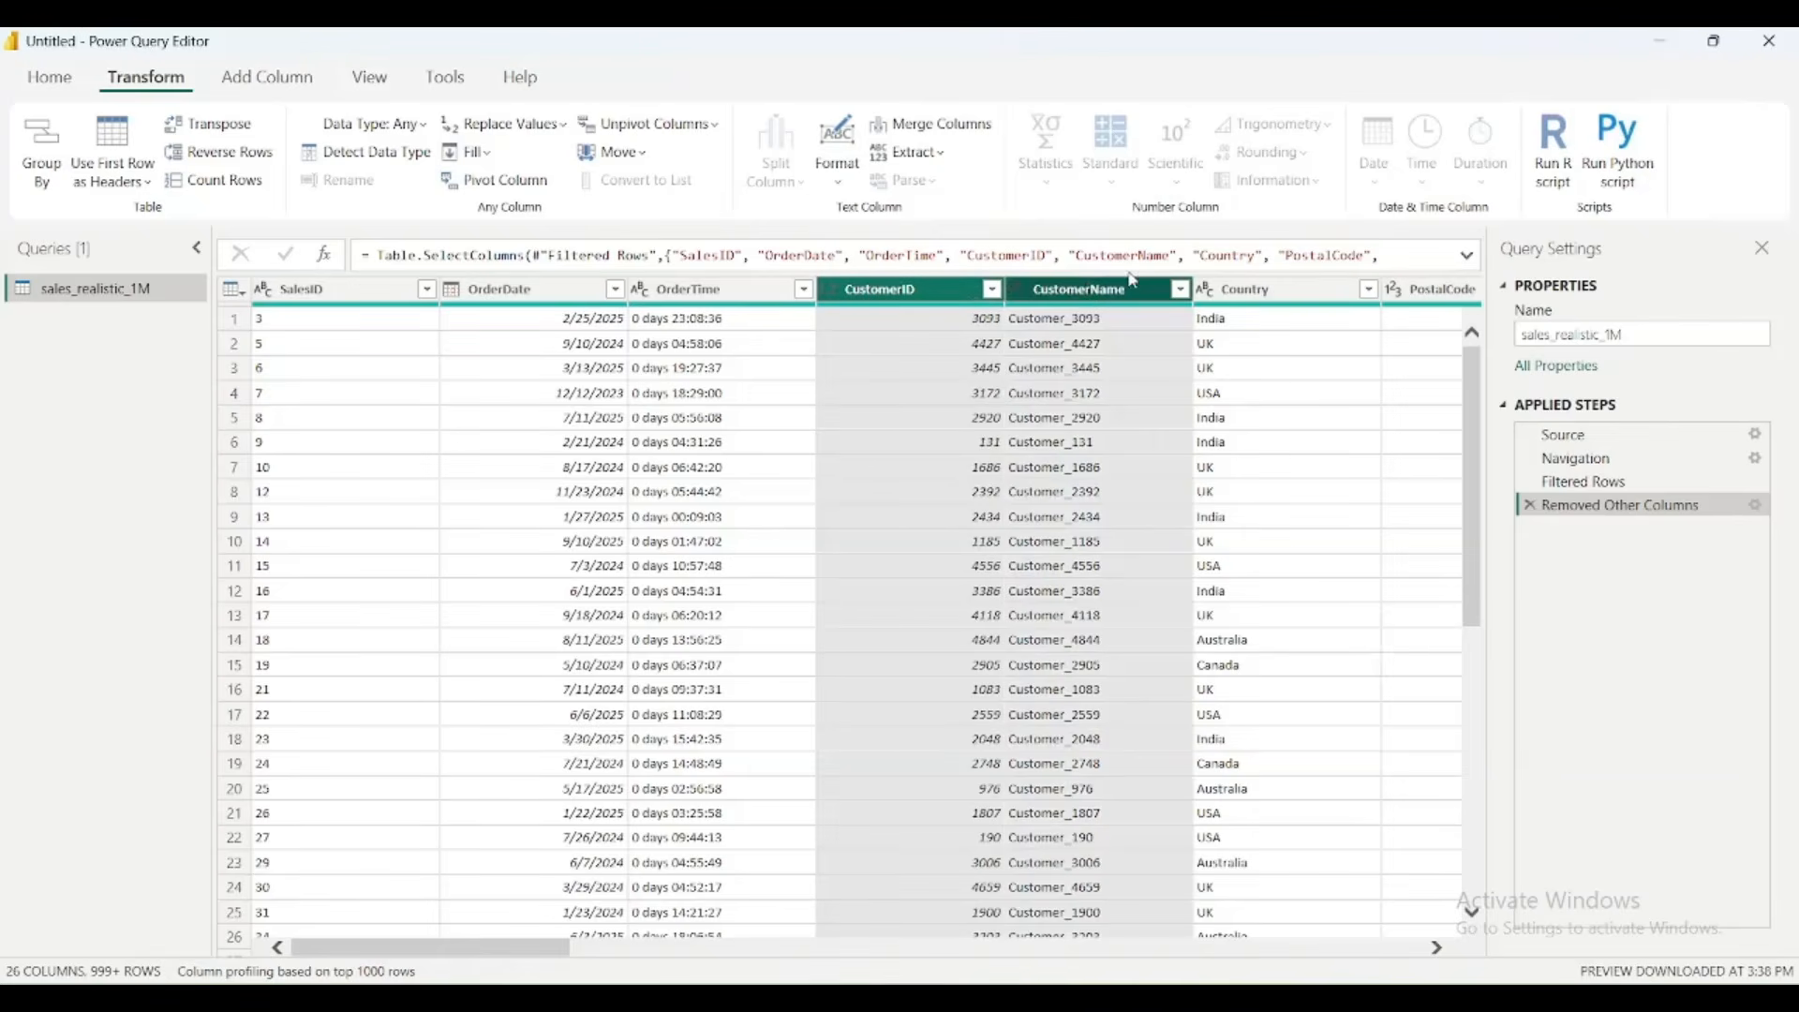
pyautogui.click(970, 131)
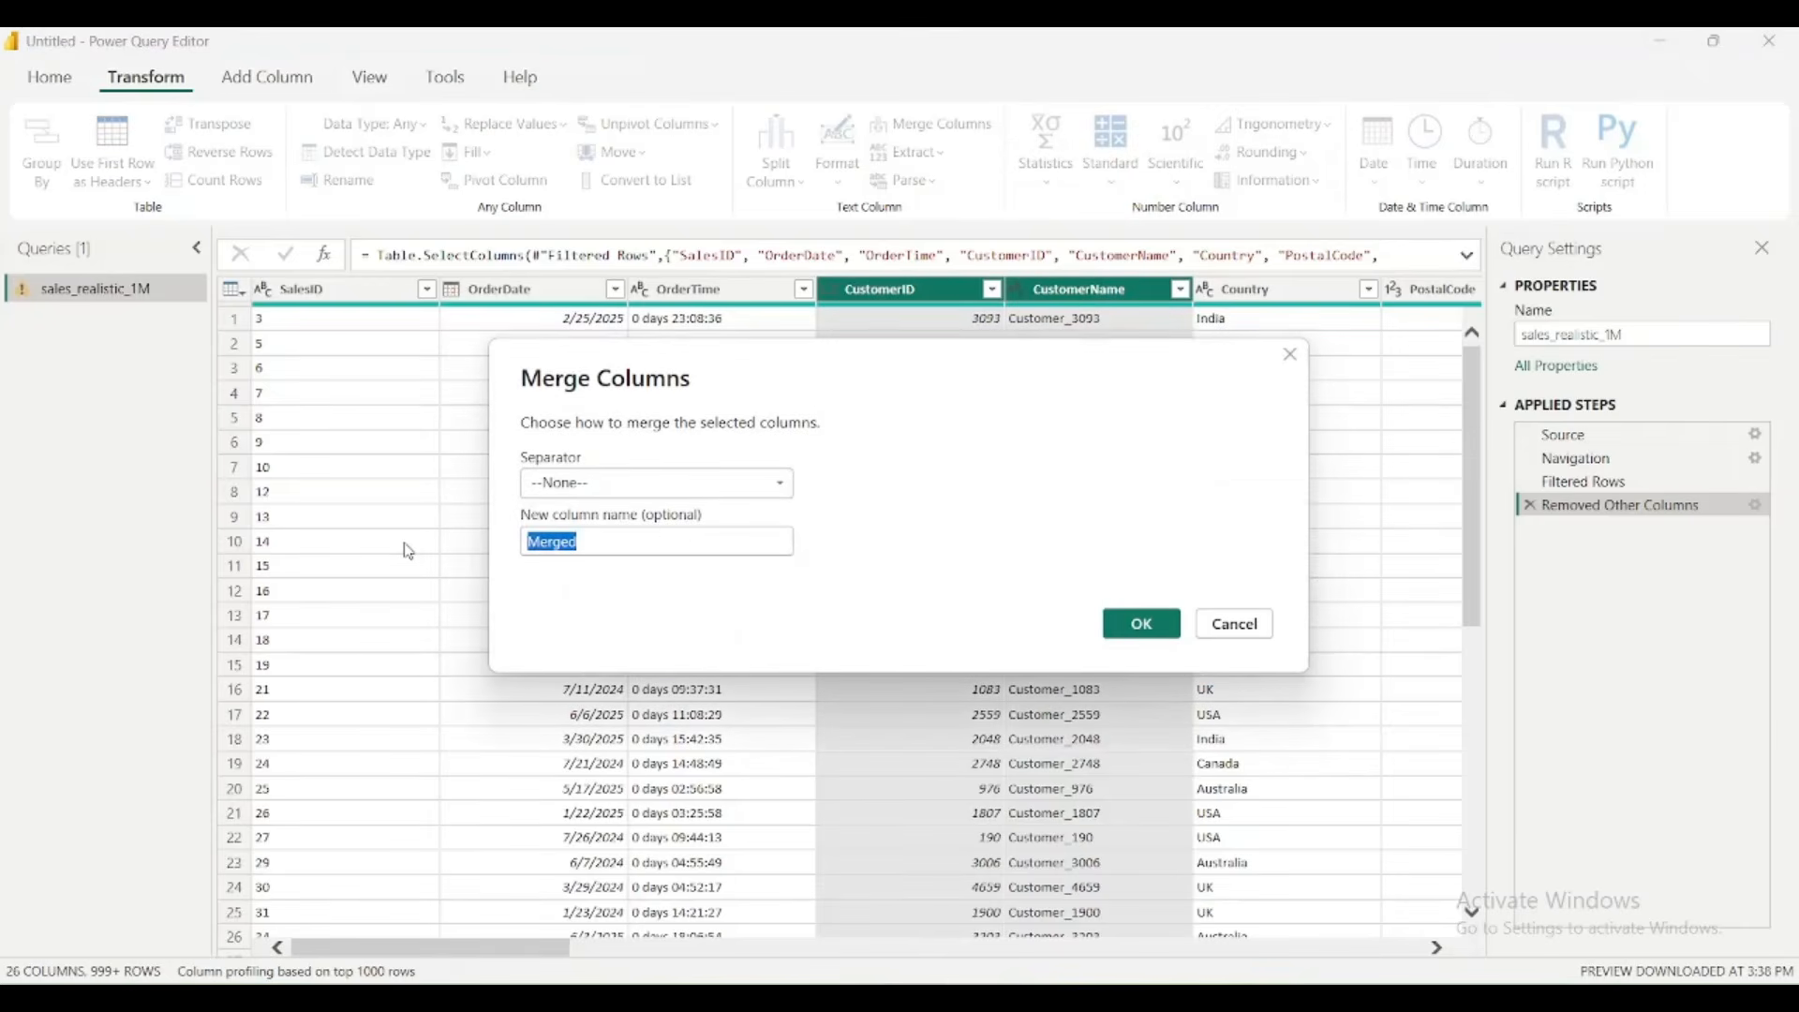
pyautogui.write('customer_')
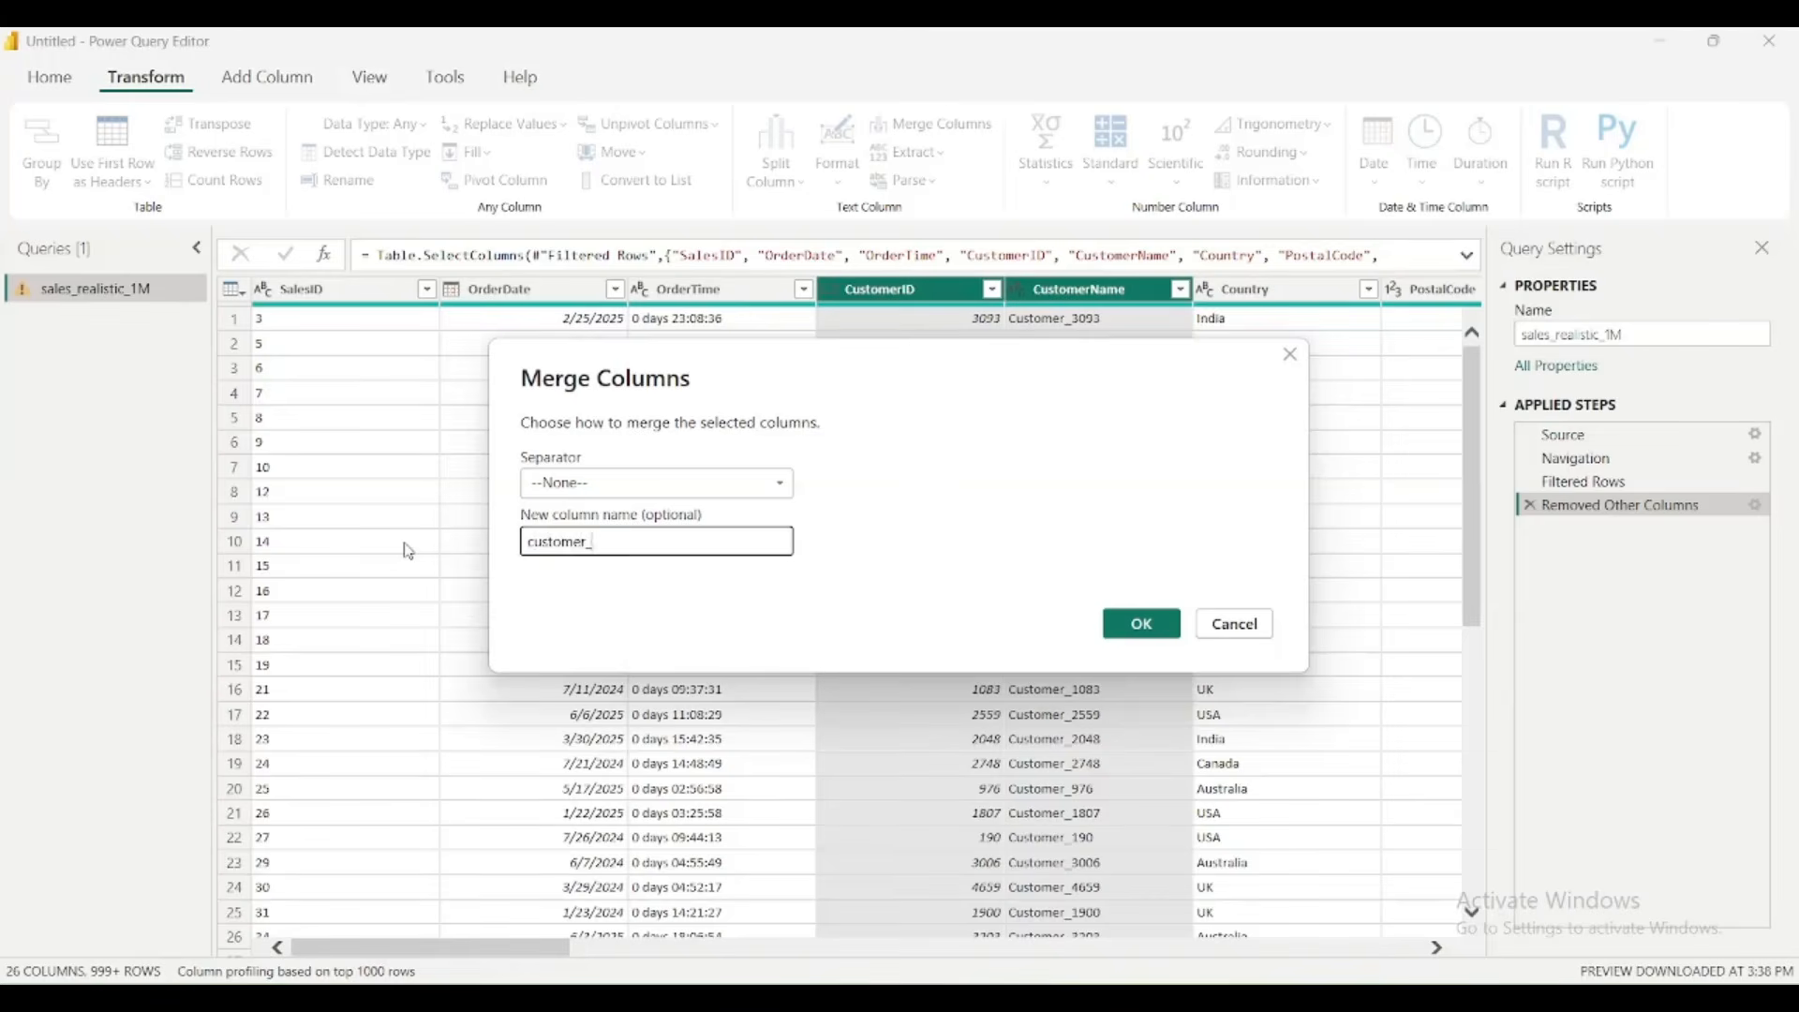
pyautogui.write('id_new')
pyautogui.click(1162, 625)
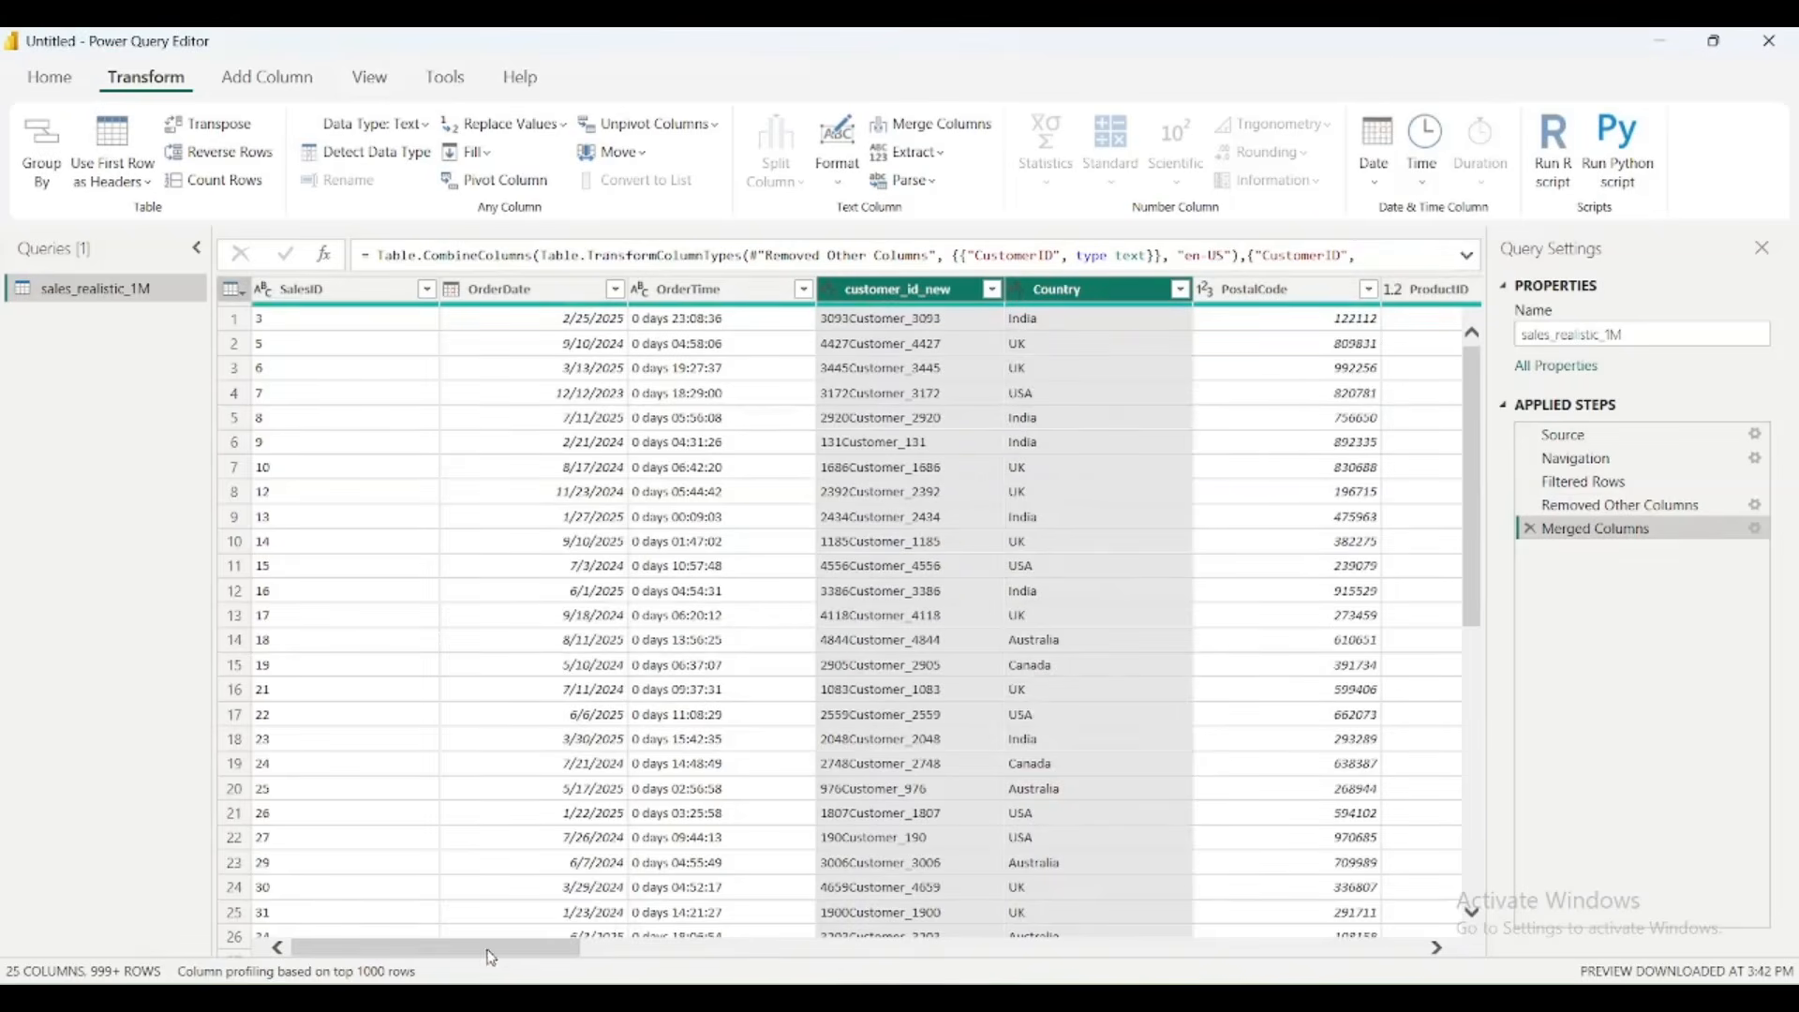
# - Inspect the merged customer_id_new column and delete the Merged Columns step
pyautogui.moveTo(491, 956)
pyautogui.mouseDown()
pyautogui.moveTo(1325, 952)
pyautogui.moveTo(525, 954)
pyautogui.mouseUp()
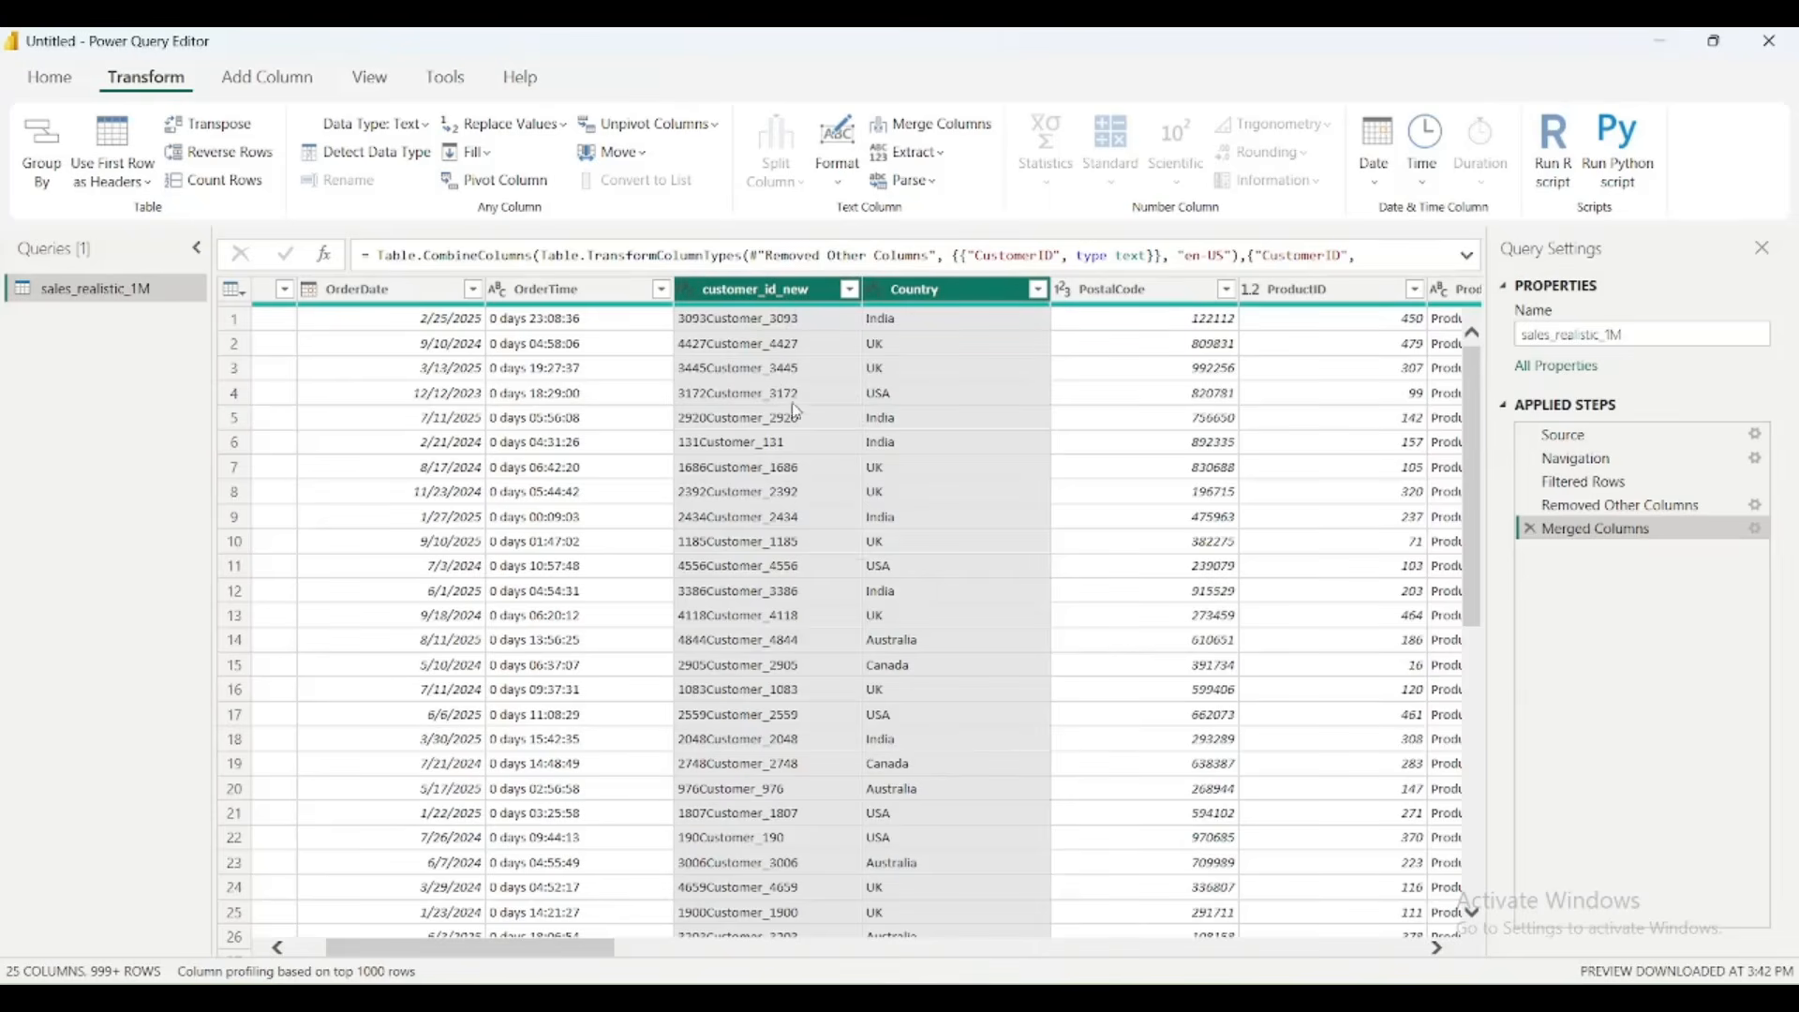
pyautogui.moveTo(565, 953); pyautogui.dragTo(487, 951)
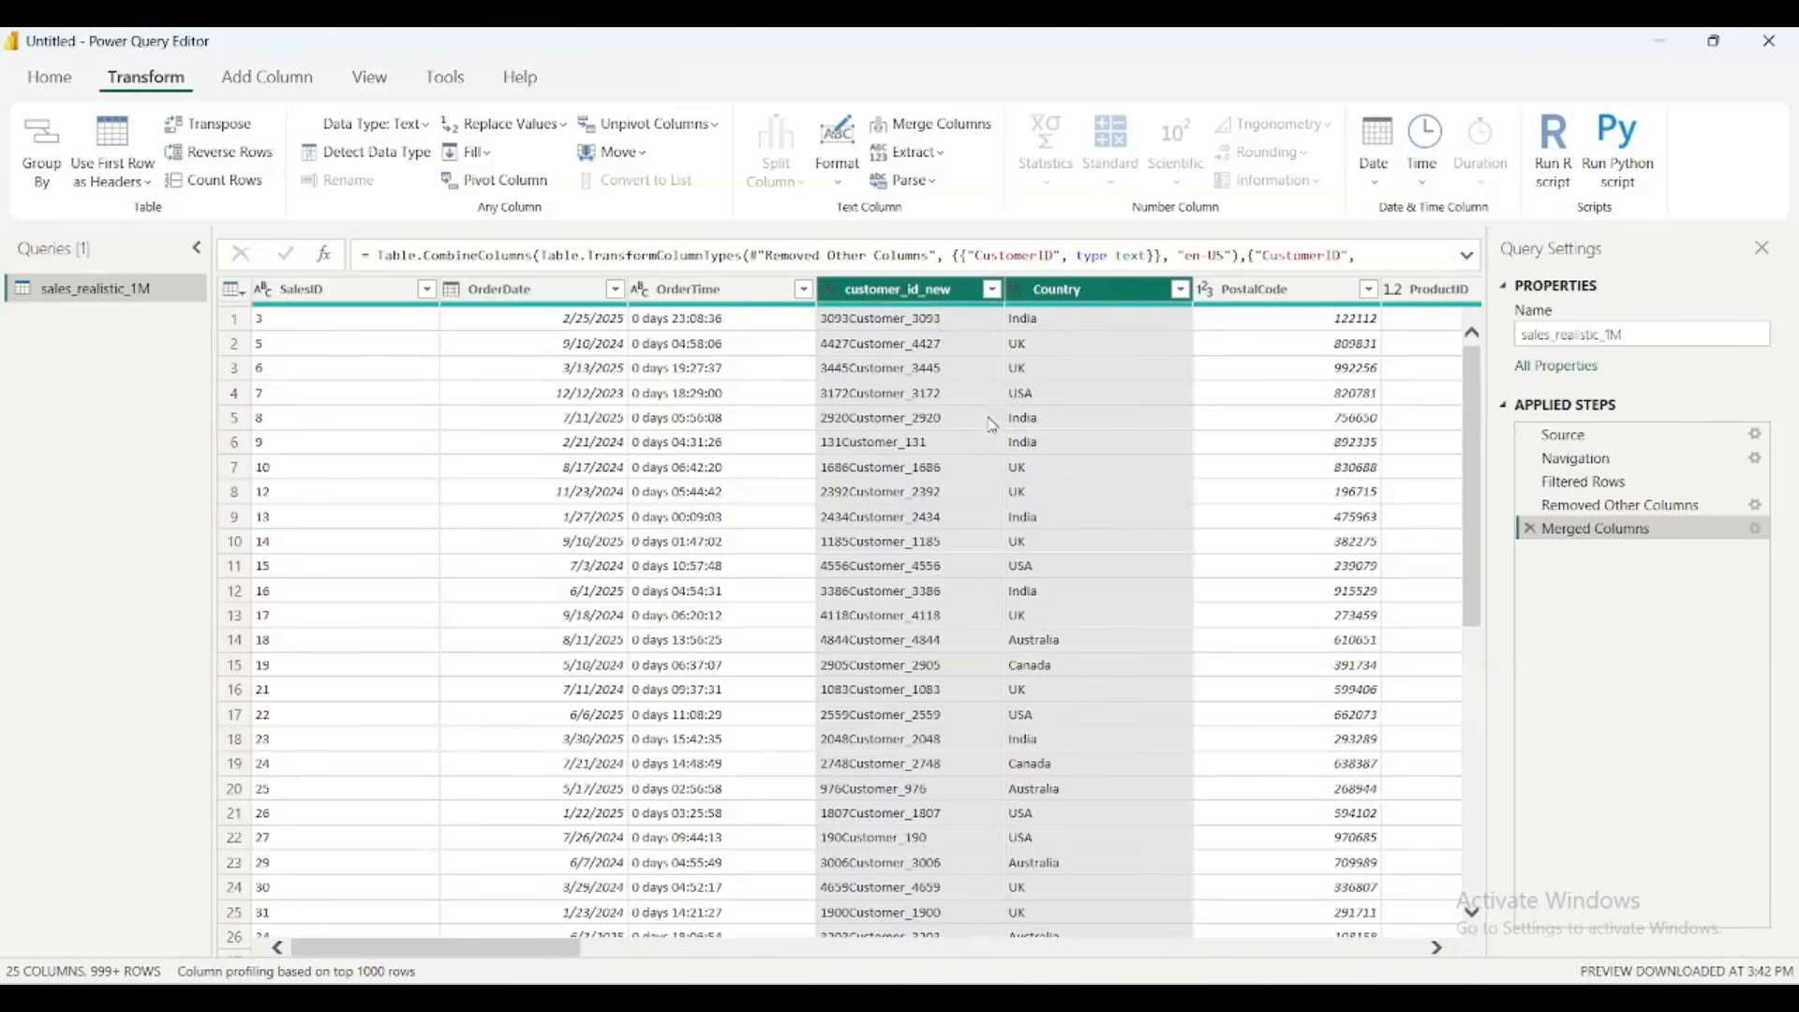
pyautogui.click(1530, 532)
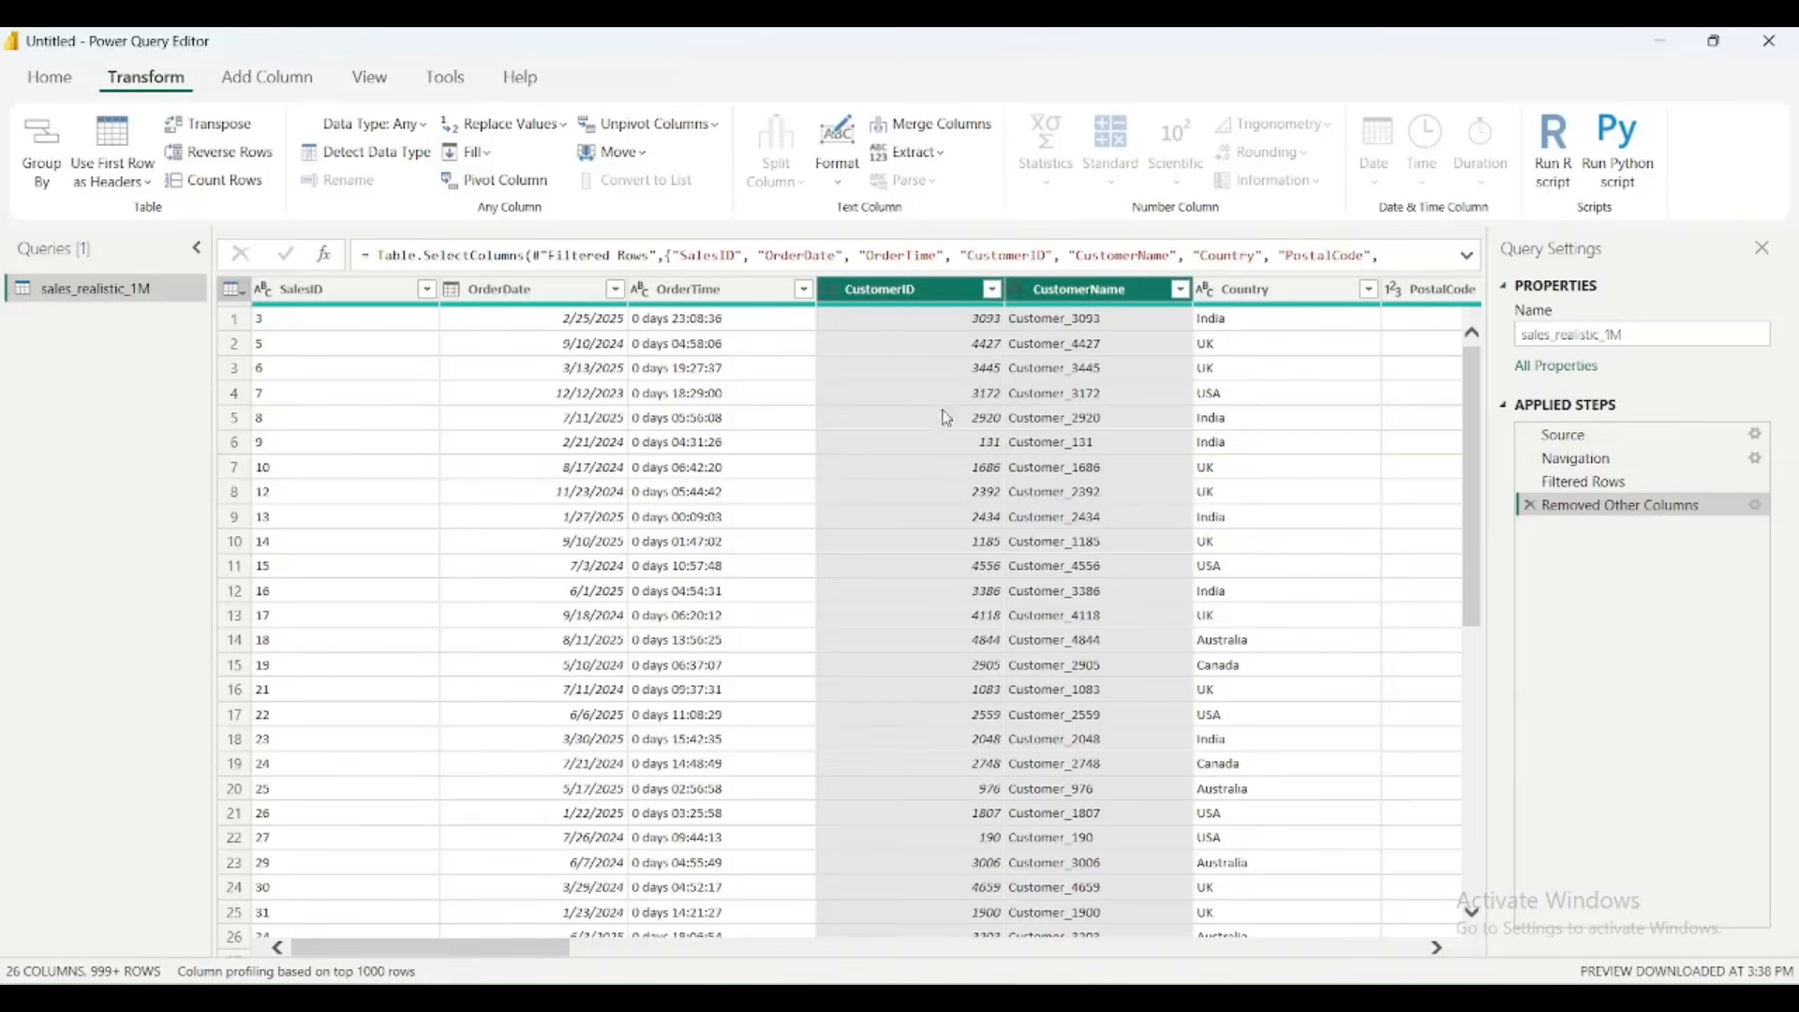
# - Merge CustomerID and CustomerName again with the default settings and check whether the Merged Columns step offers its native query
pyautogui.click(927, 125)
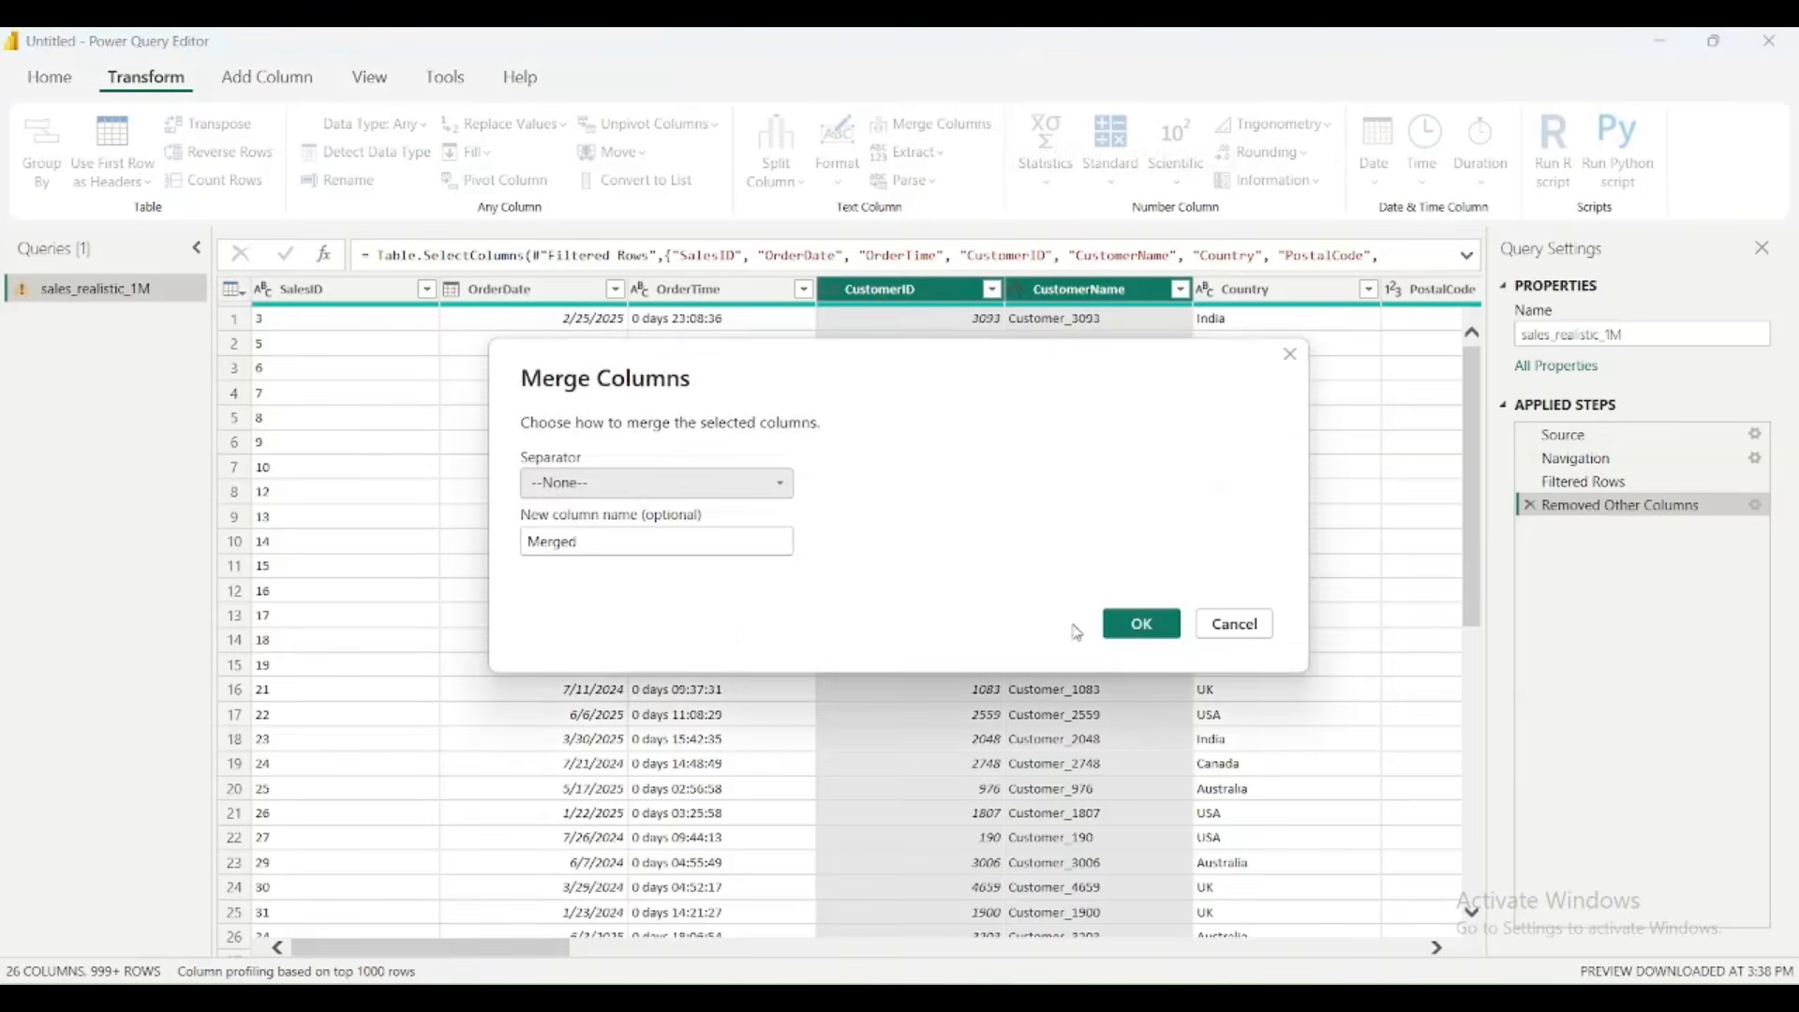
pyautogui.click(1160, 626)
pyautogui.rightClick(1638, 534)
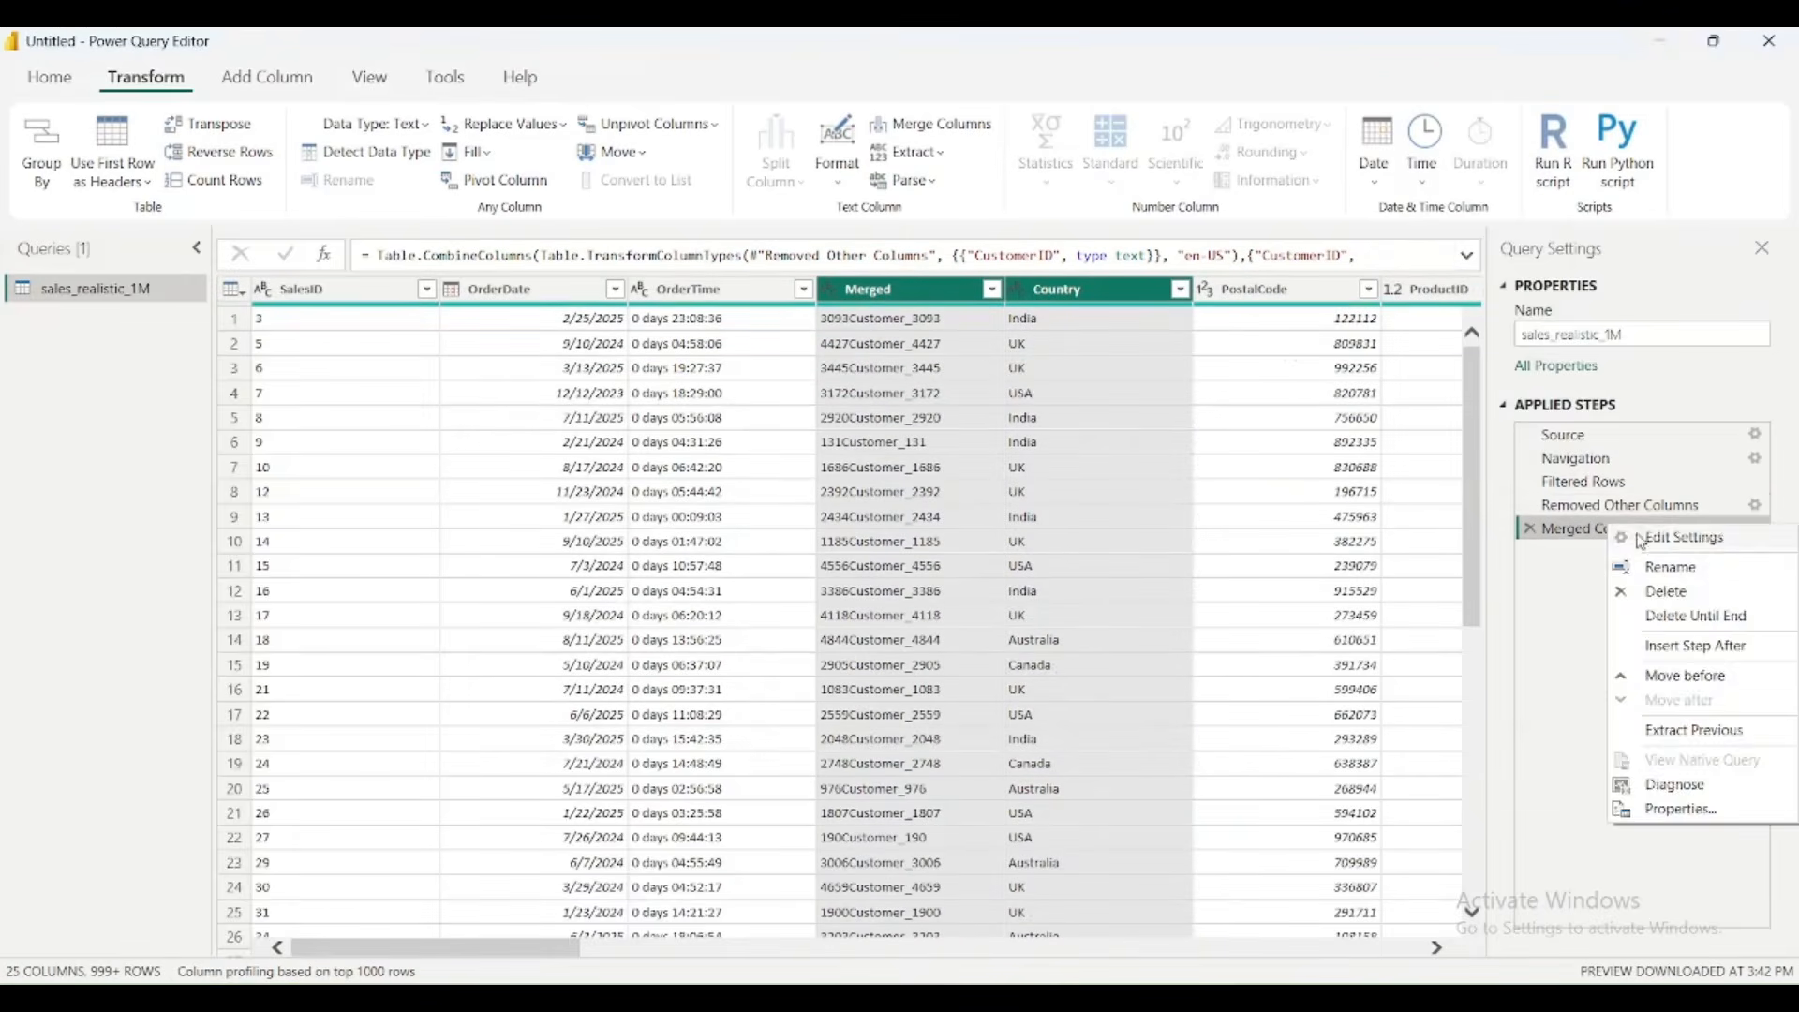
pyautogui.click(1563, 578)
pyautogui.rightClick(1596, 535)
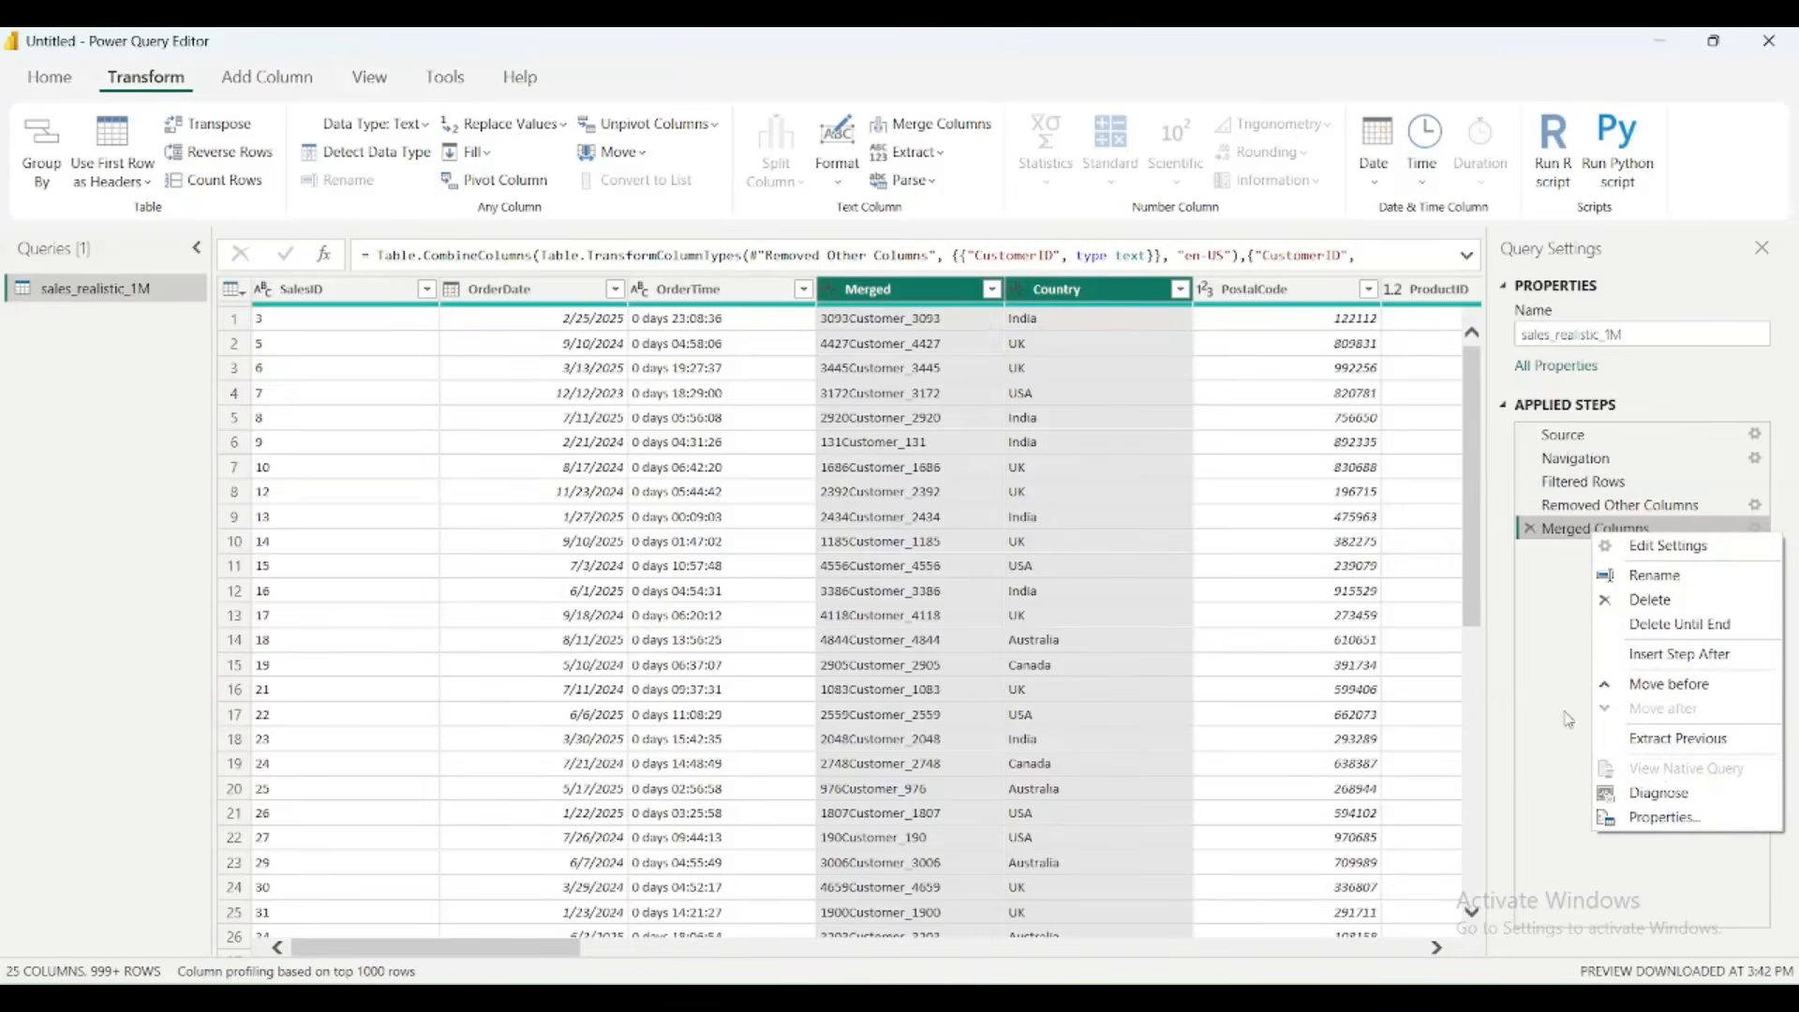
pyautogui.click(1575, 679)
# - Delete the Merged Columns step and check whether the native query is available for Removed Other Columns
pyautogui.click(1529, 531)
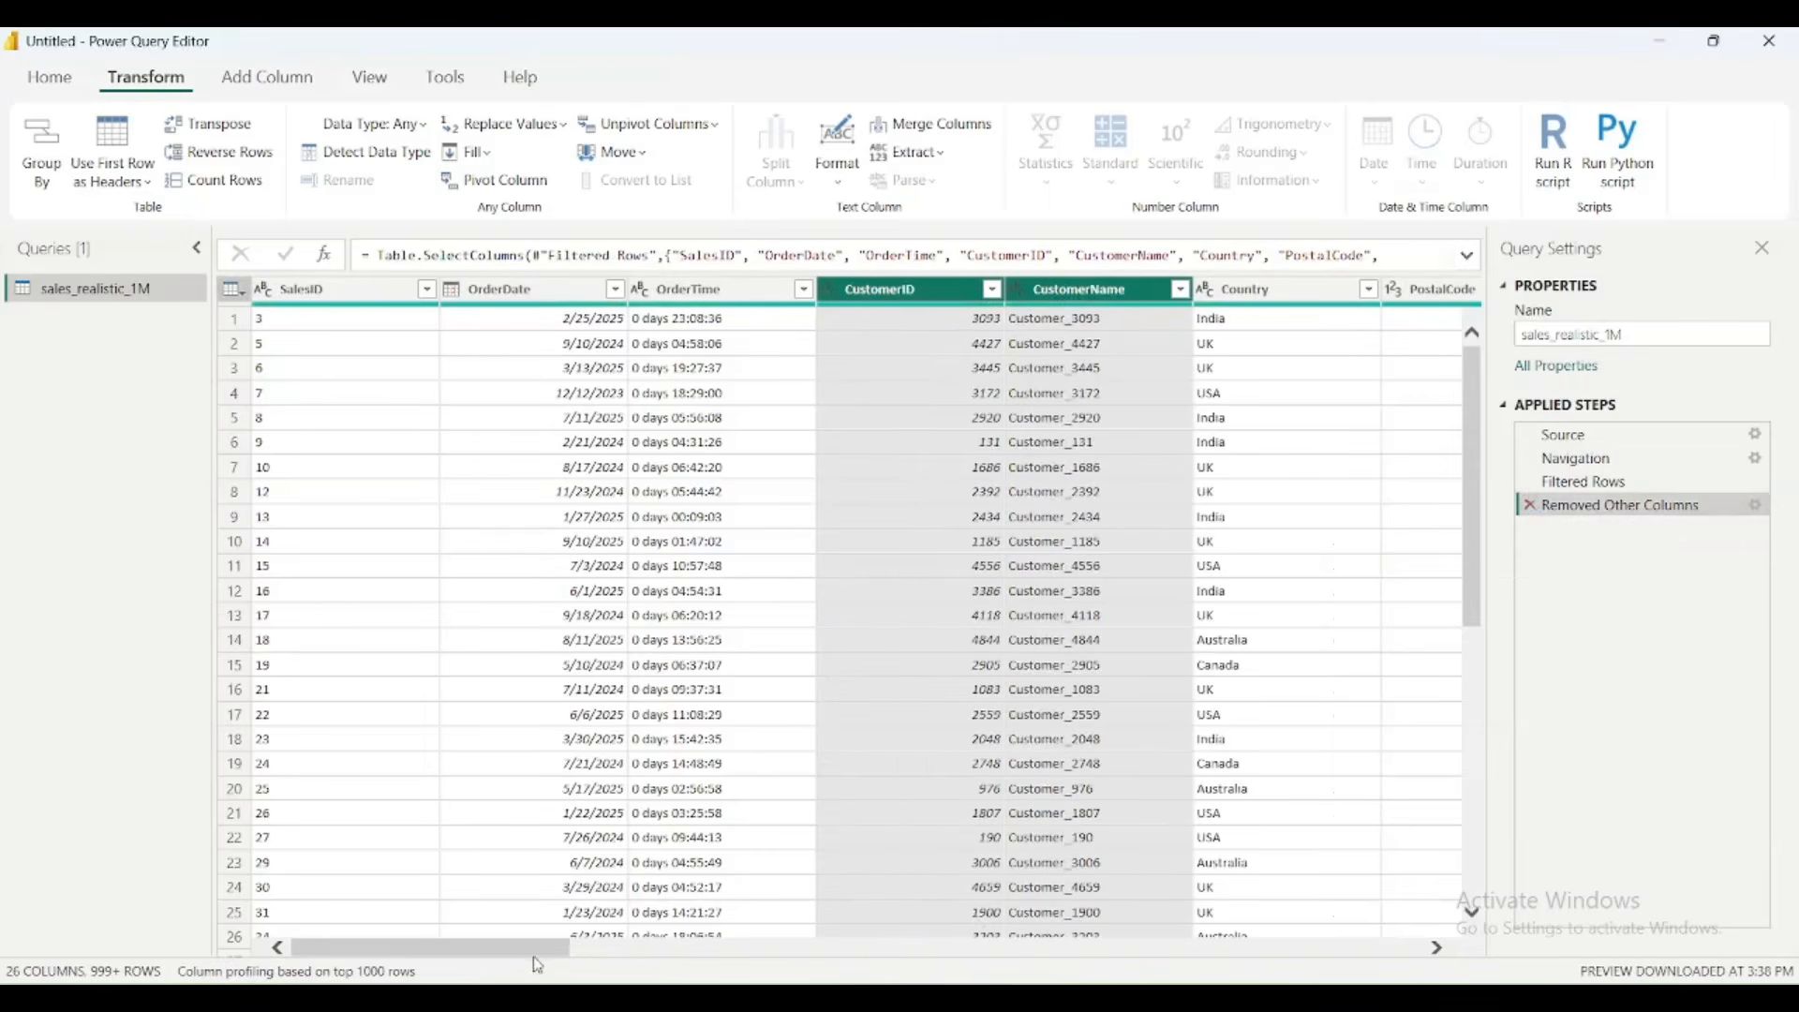
pyautogui.moveTo(539, 948); pyautogui.dragTo(1408, 964)
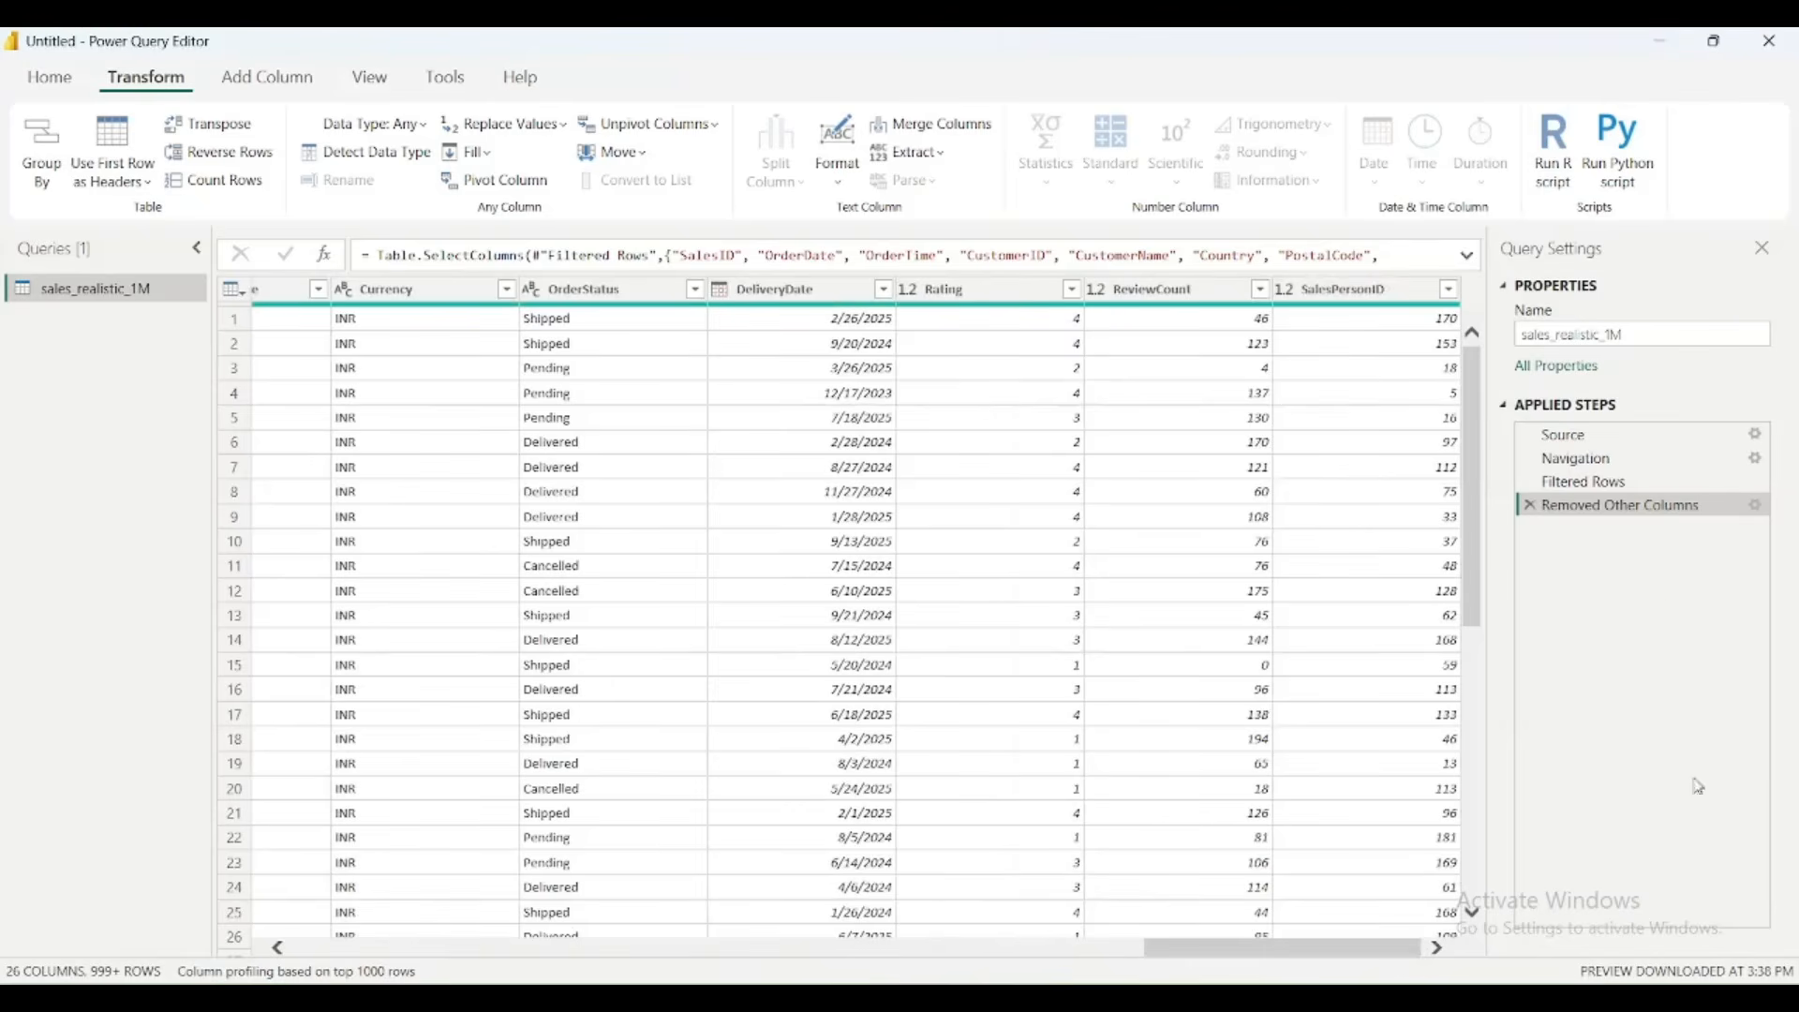
pyautogui.rightClick(1630, 512)
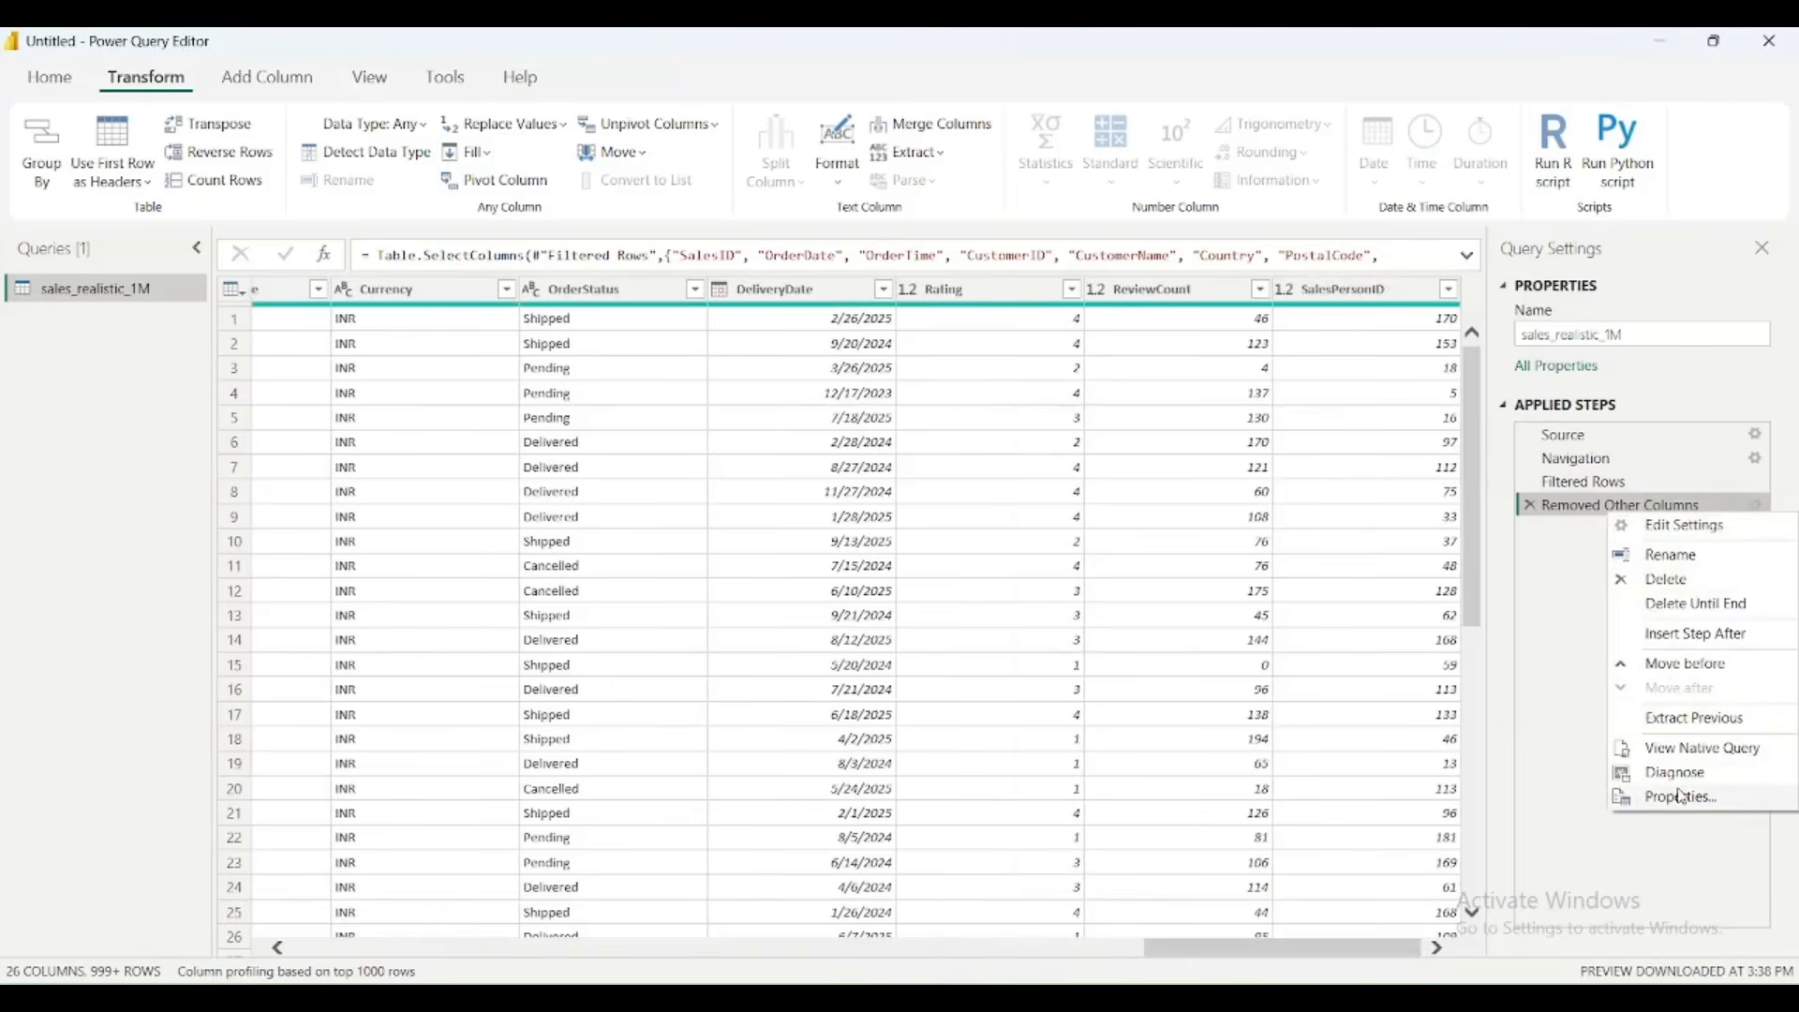
pyautogui.click(1550, 733)
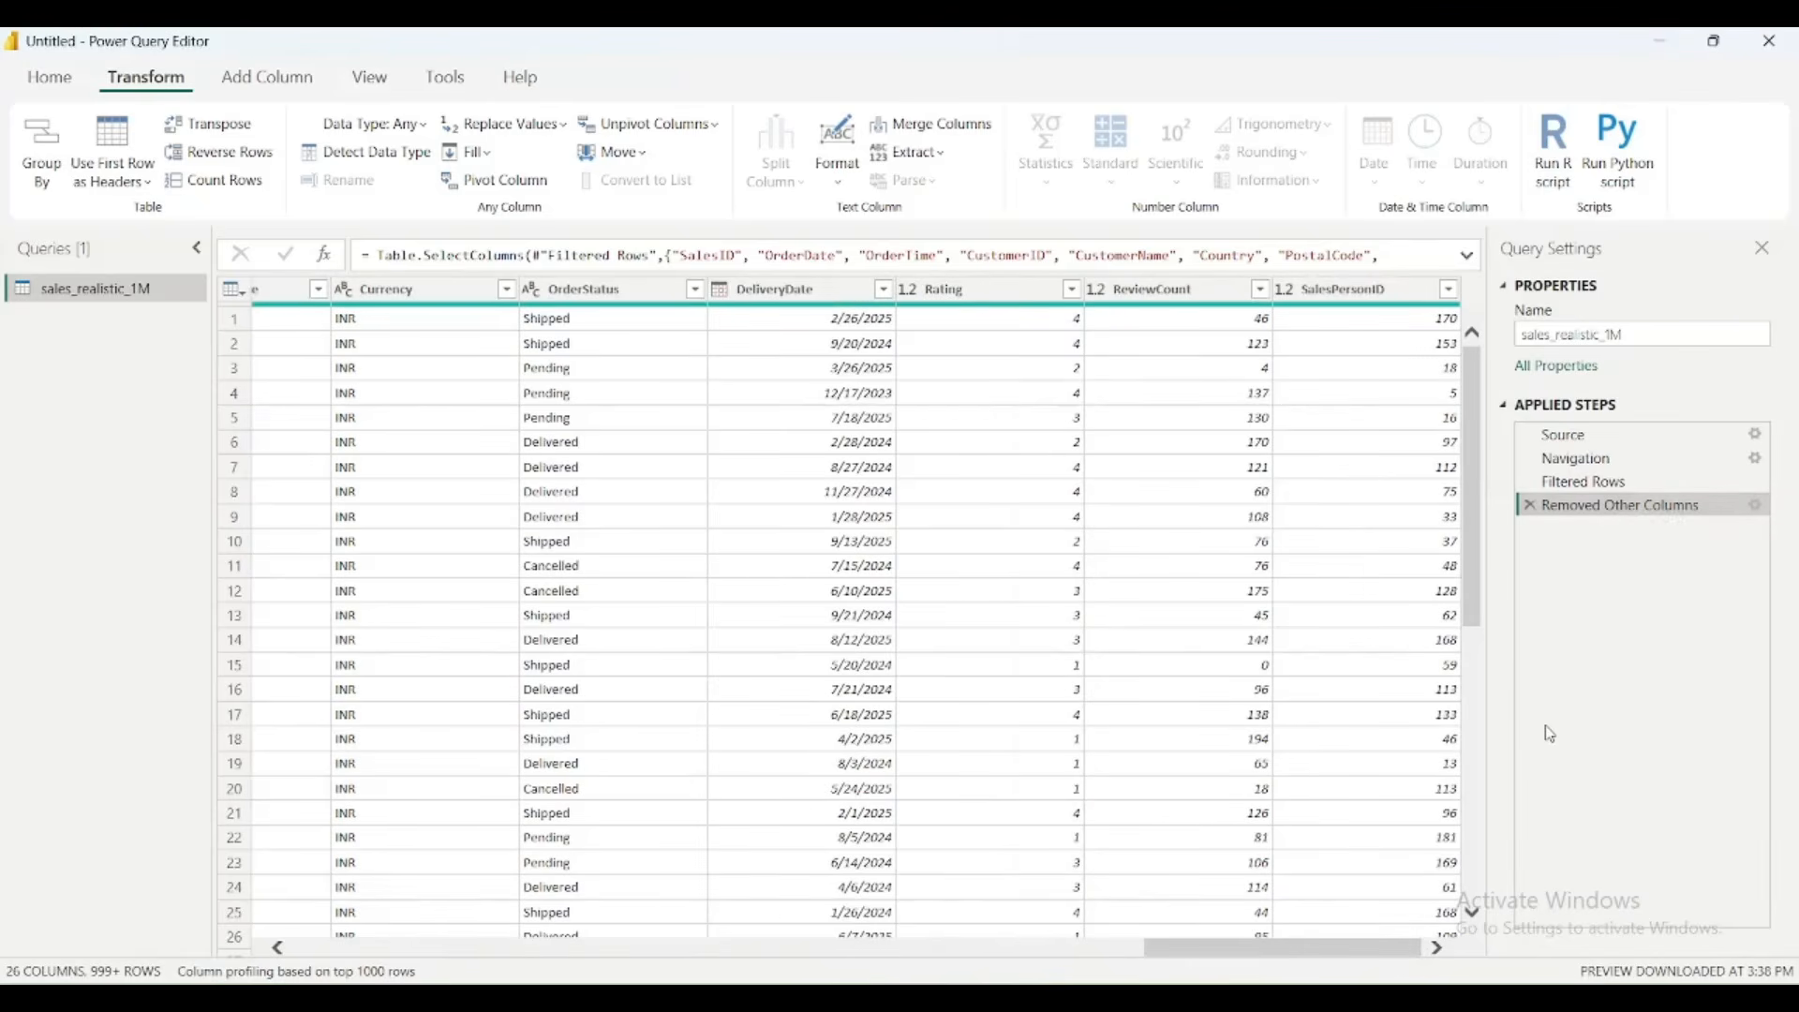